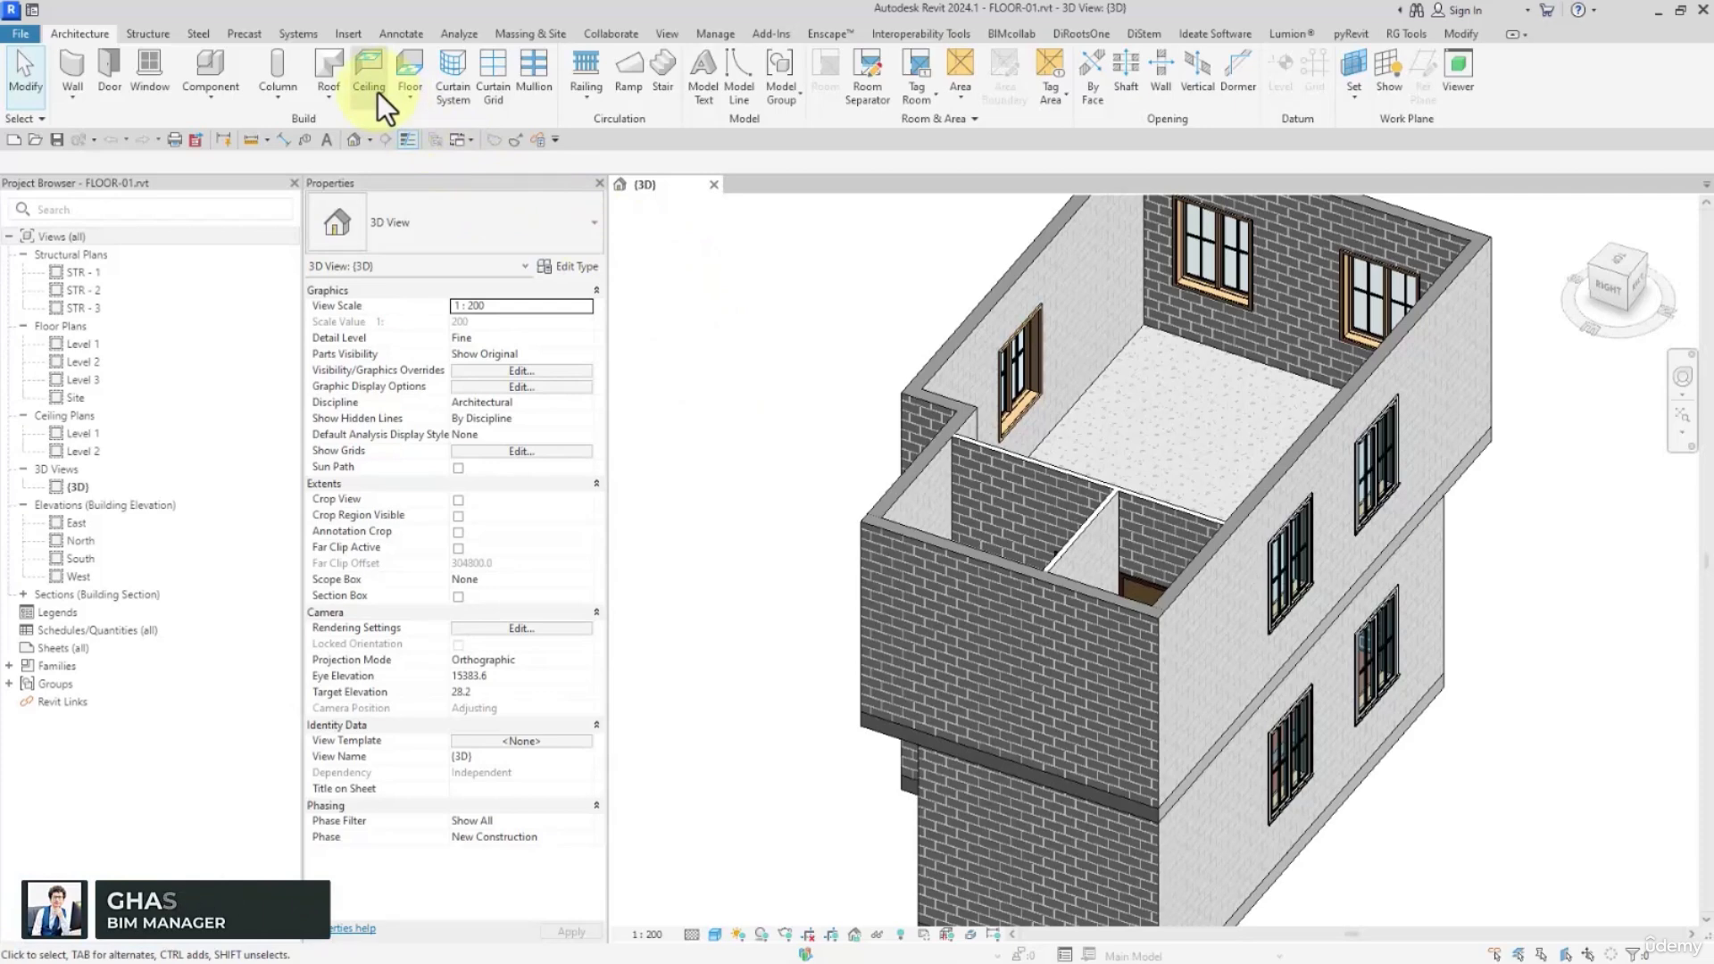
Open the North elevation and examine the elevations of the architectural and structural levels.
click(378, 93)
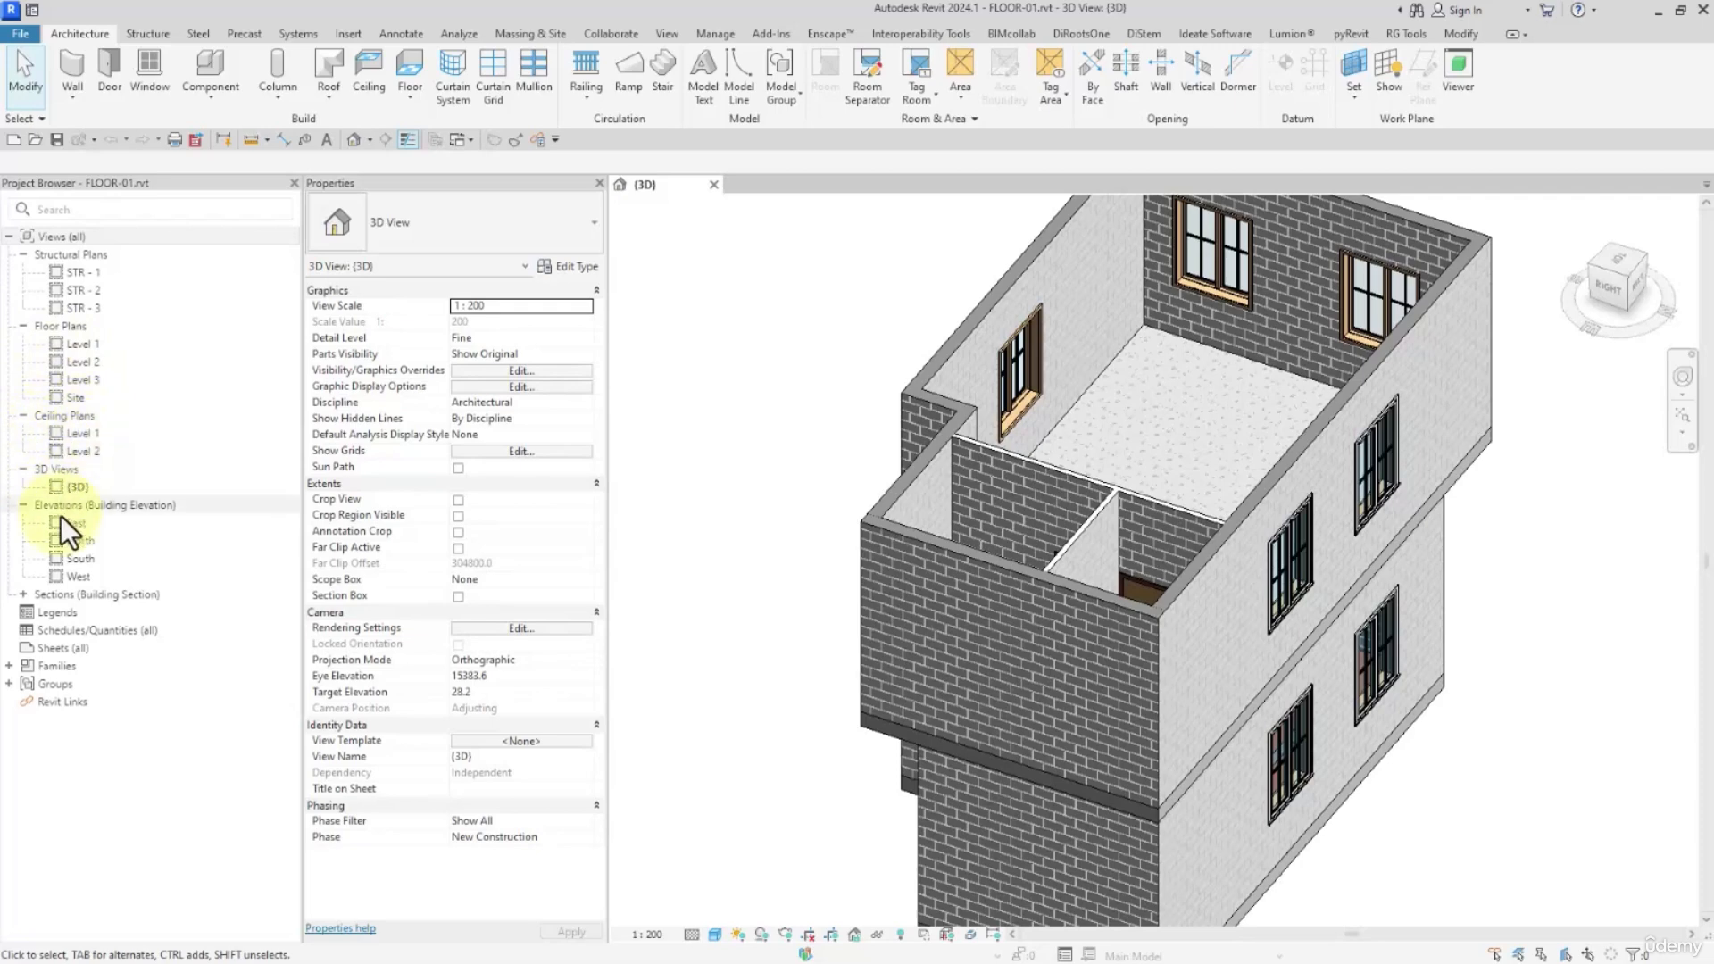
double_click(73, 541)
mouse_move(1085, 701)
middle_down()
mouse_move(989, 622)
mouse_move(947, 617)
middle_up()
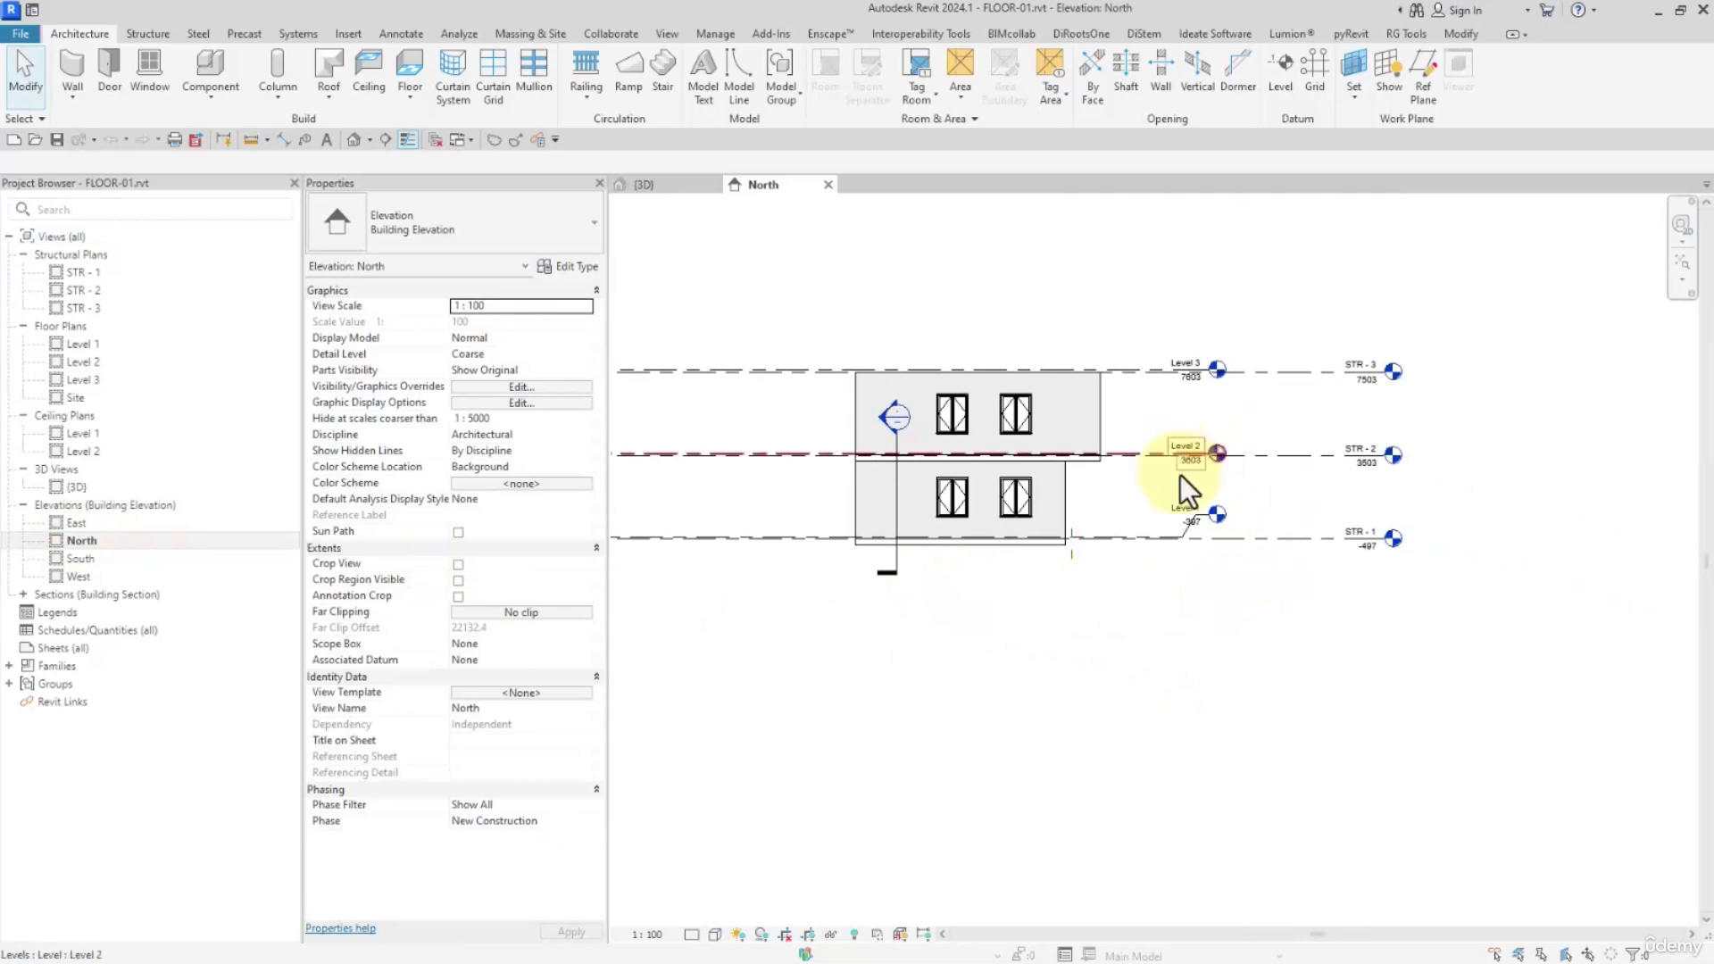
scroll(1247, 493, up, 3)
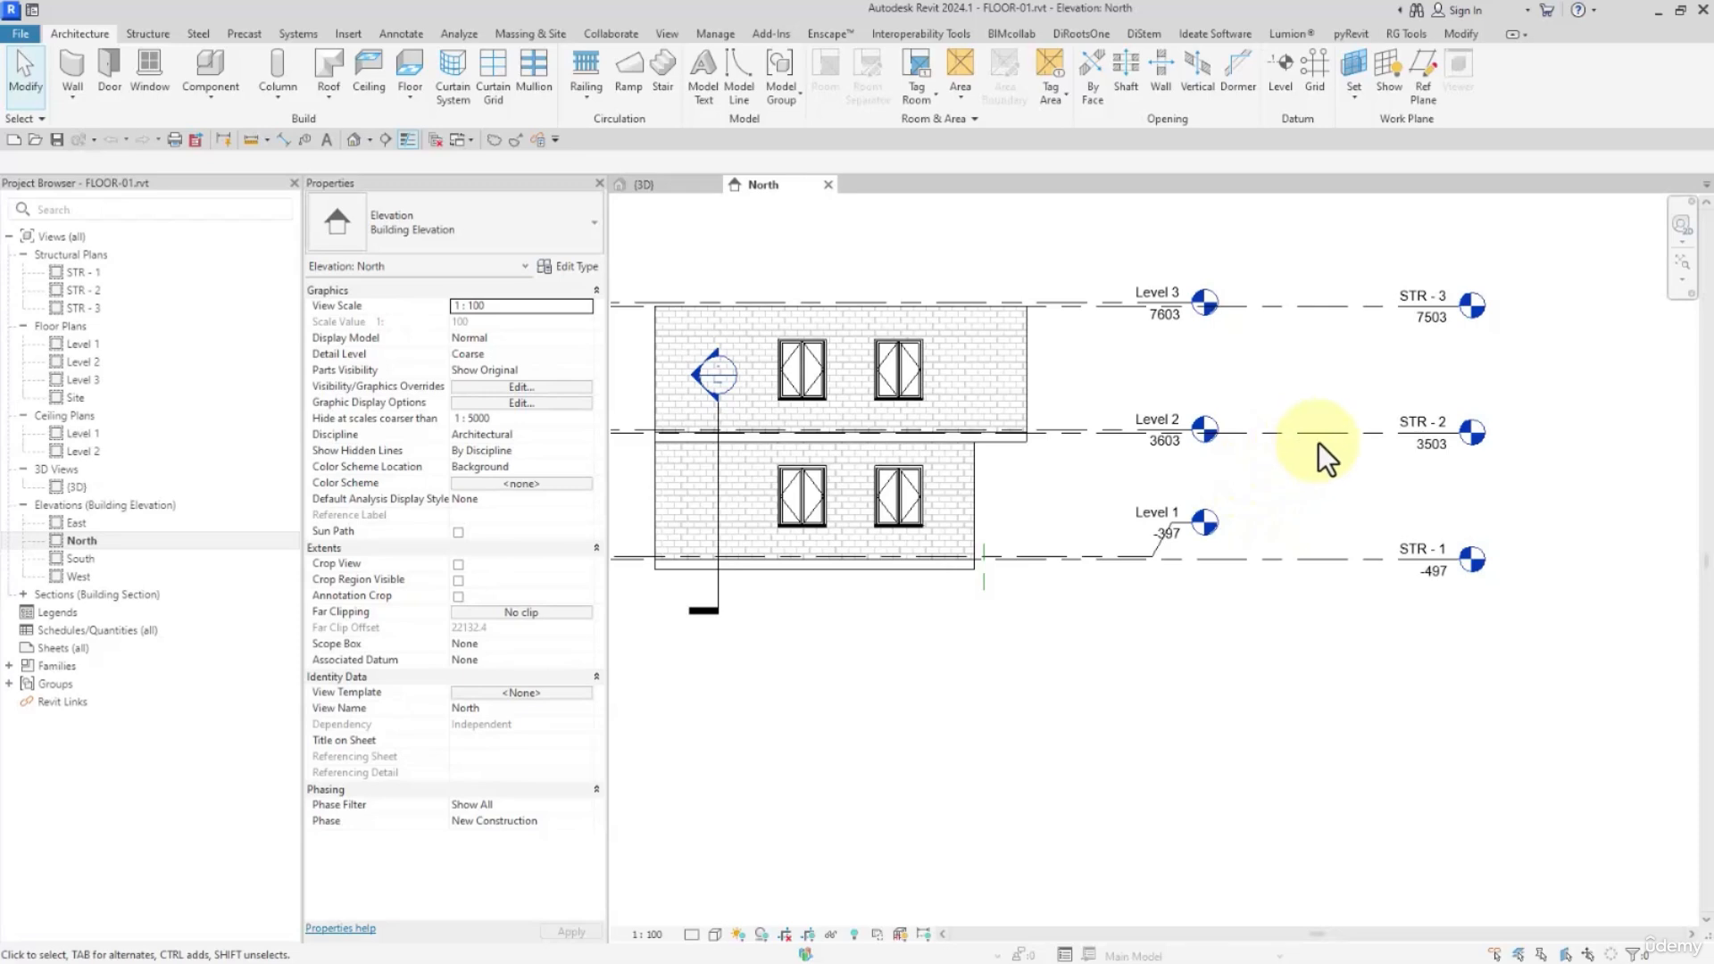
scroll(1401, 616, up, 2)
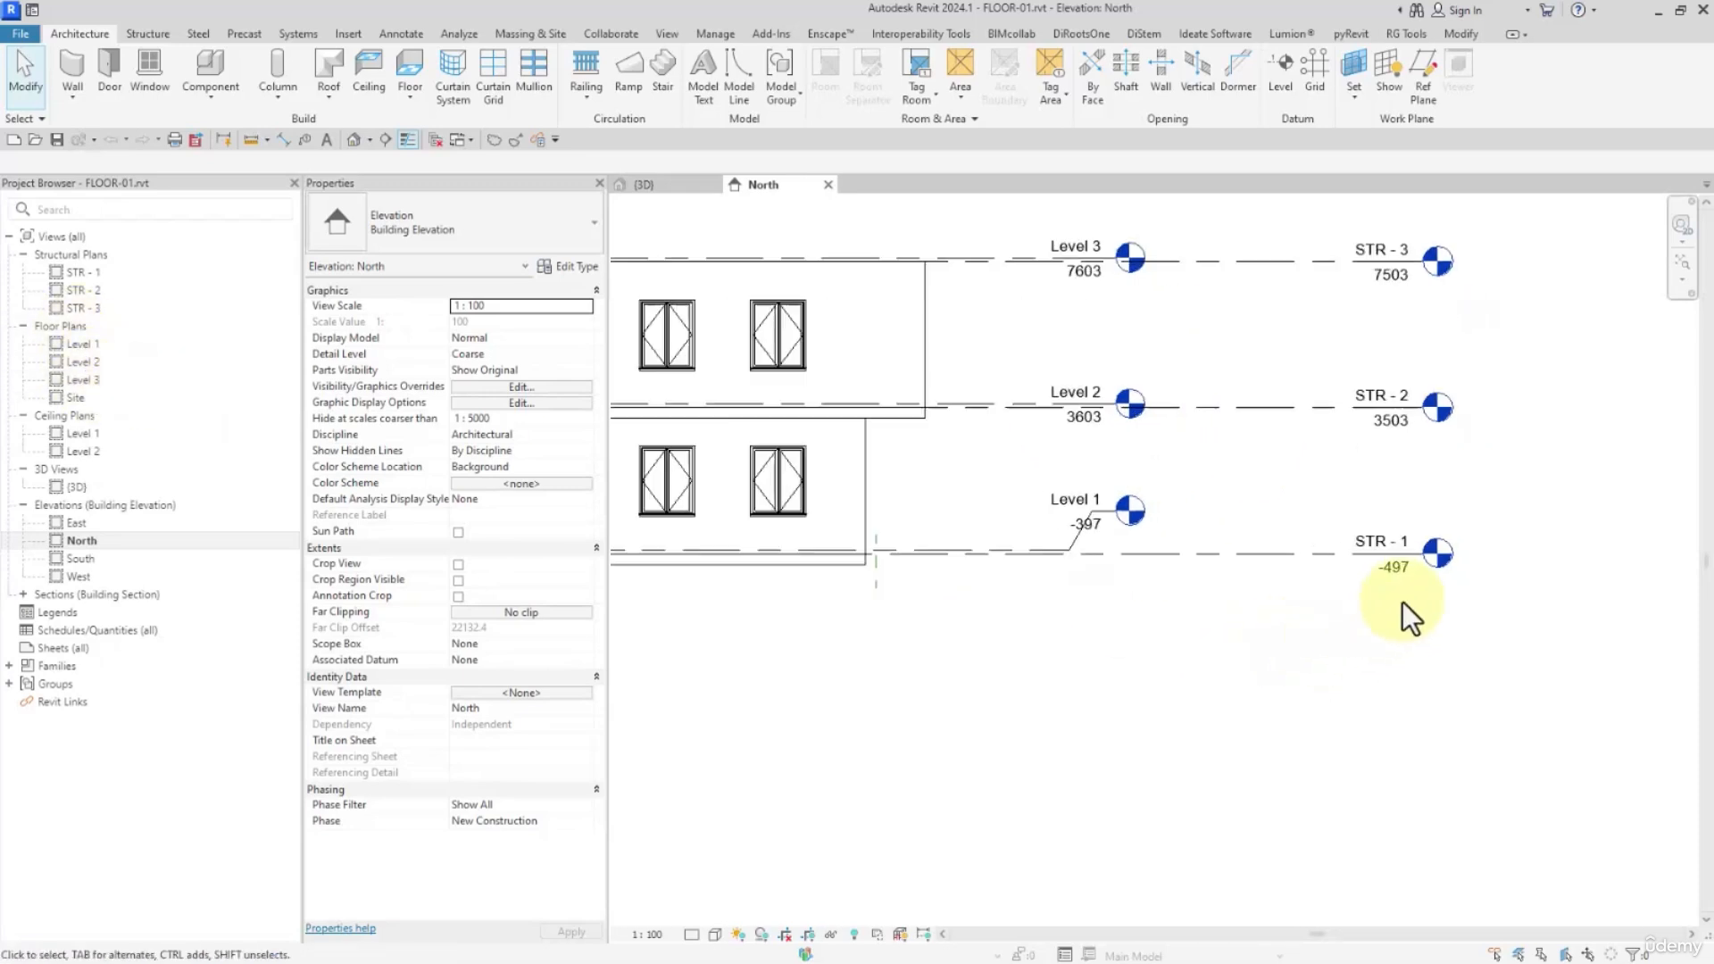
scroll(1401, 616, up, 2)
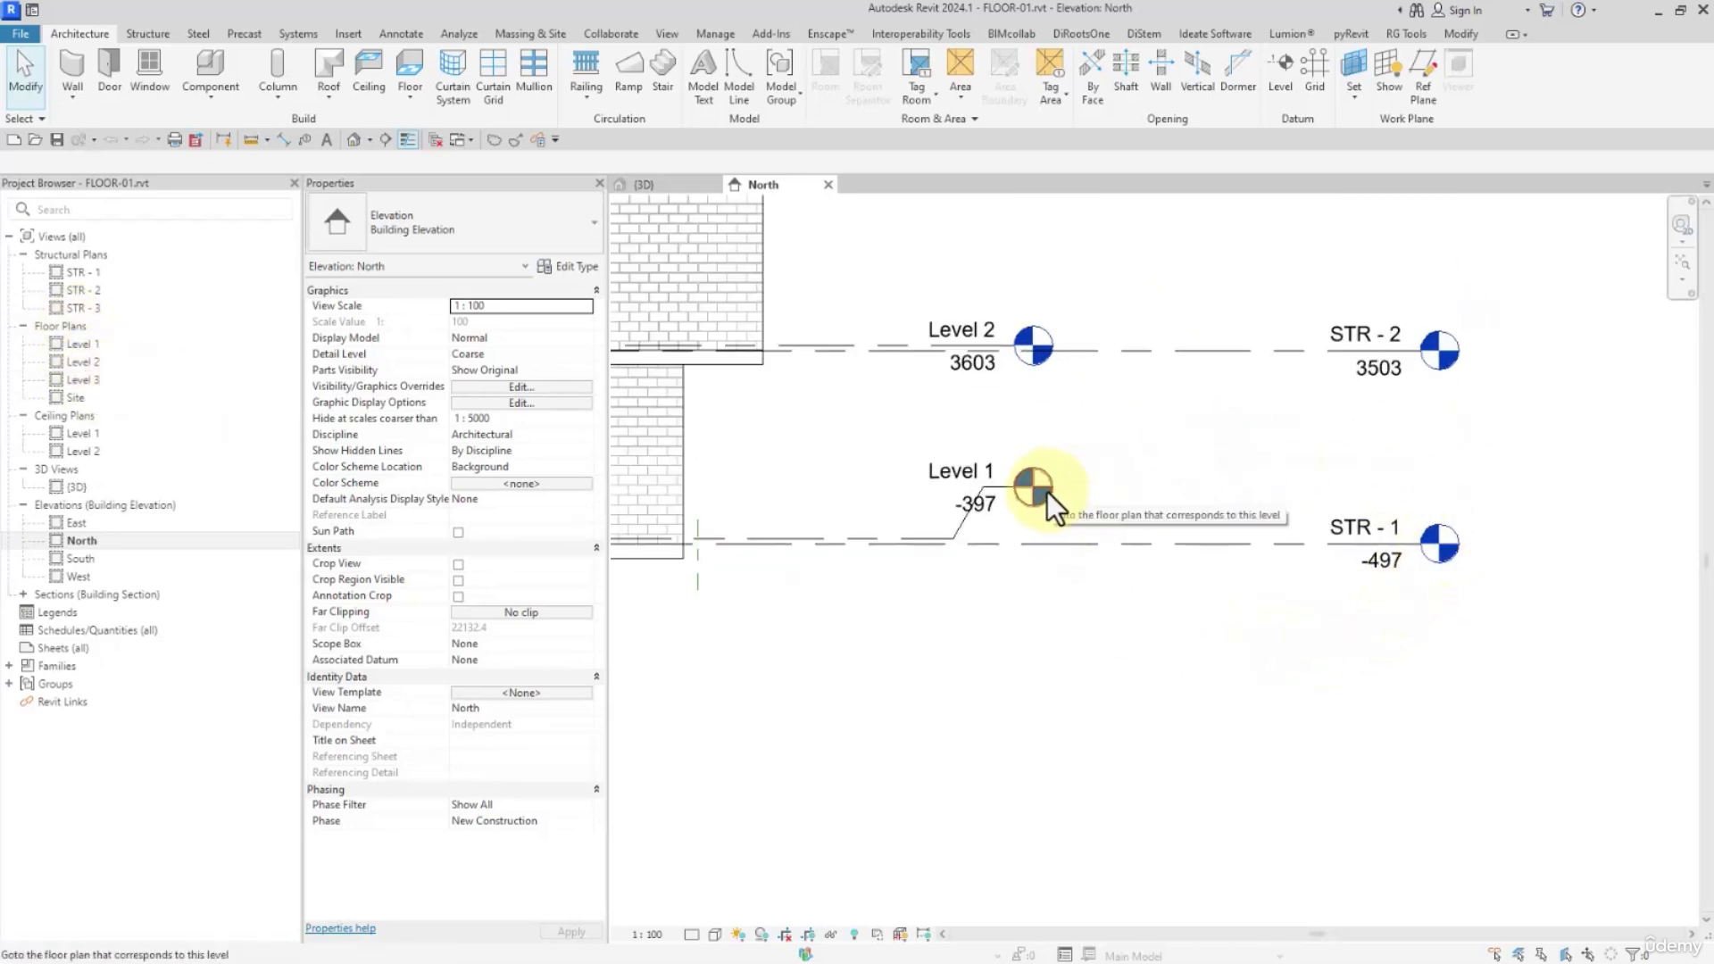
middle_drag(917, 516, 1109, 516)
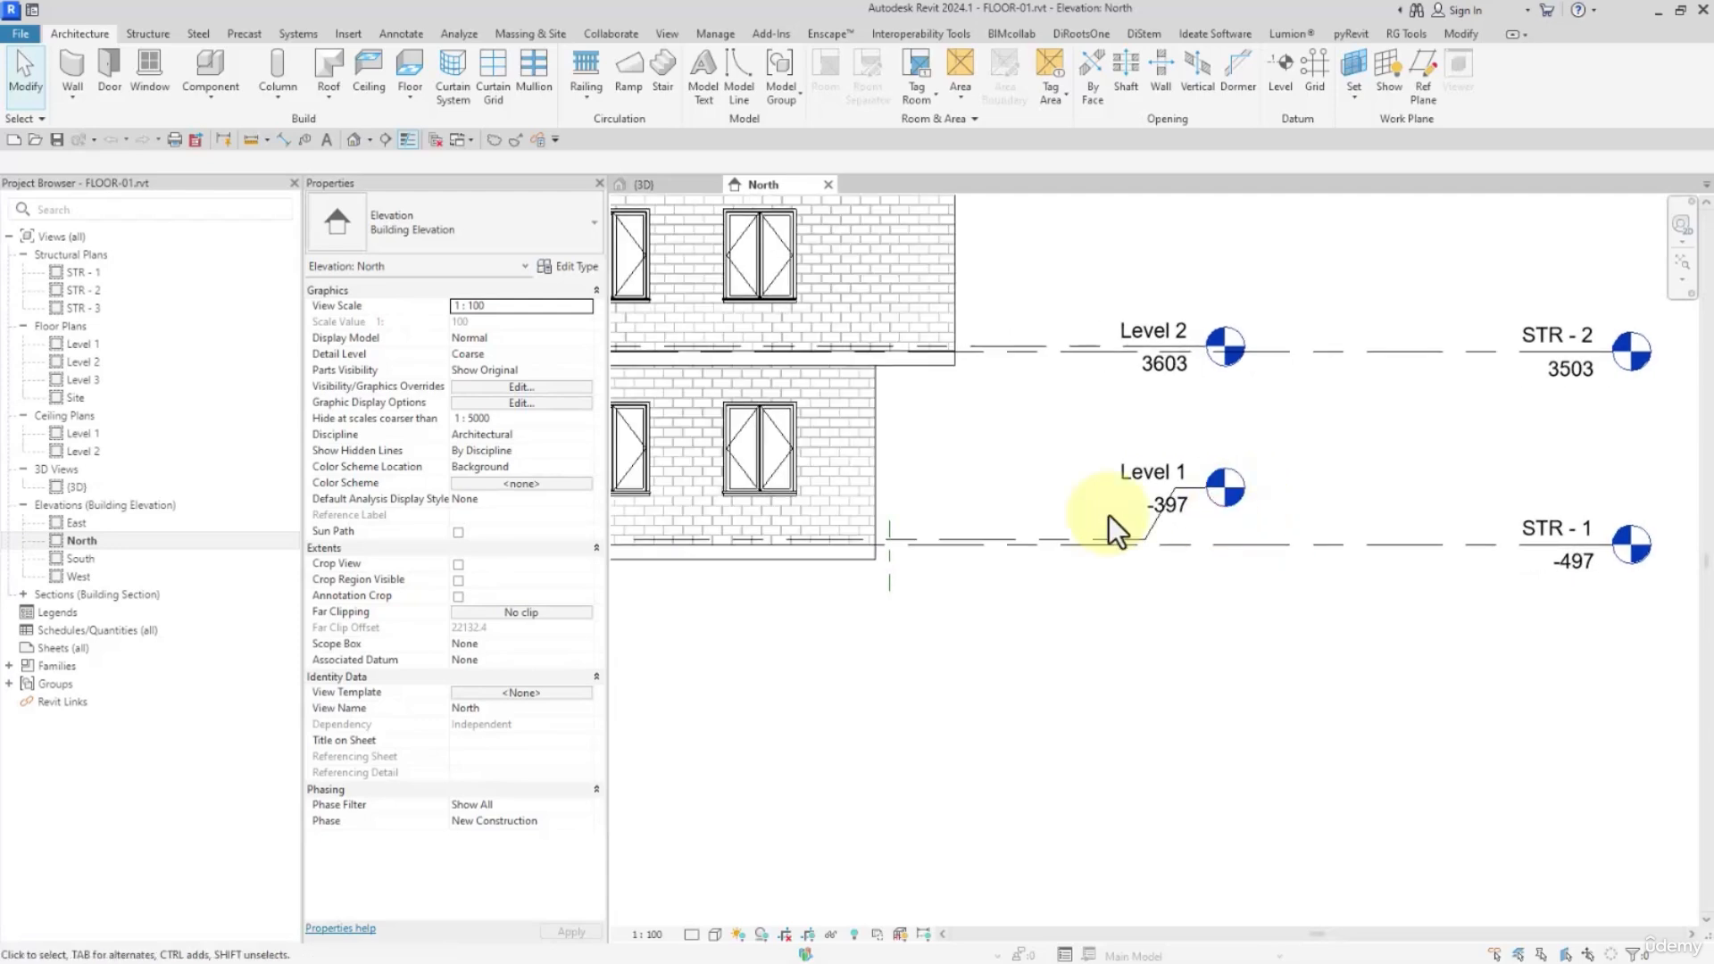
Open the Level 1 ceiling plan and identify the floor slab shown over the rooms.
double_click(79, 433)
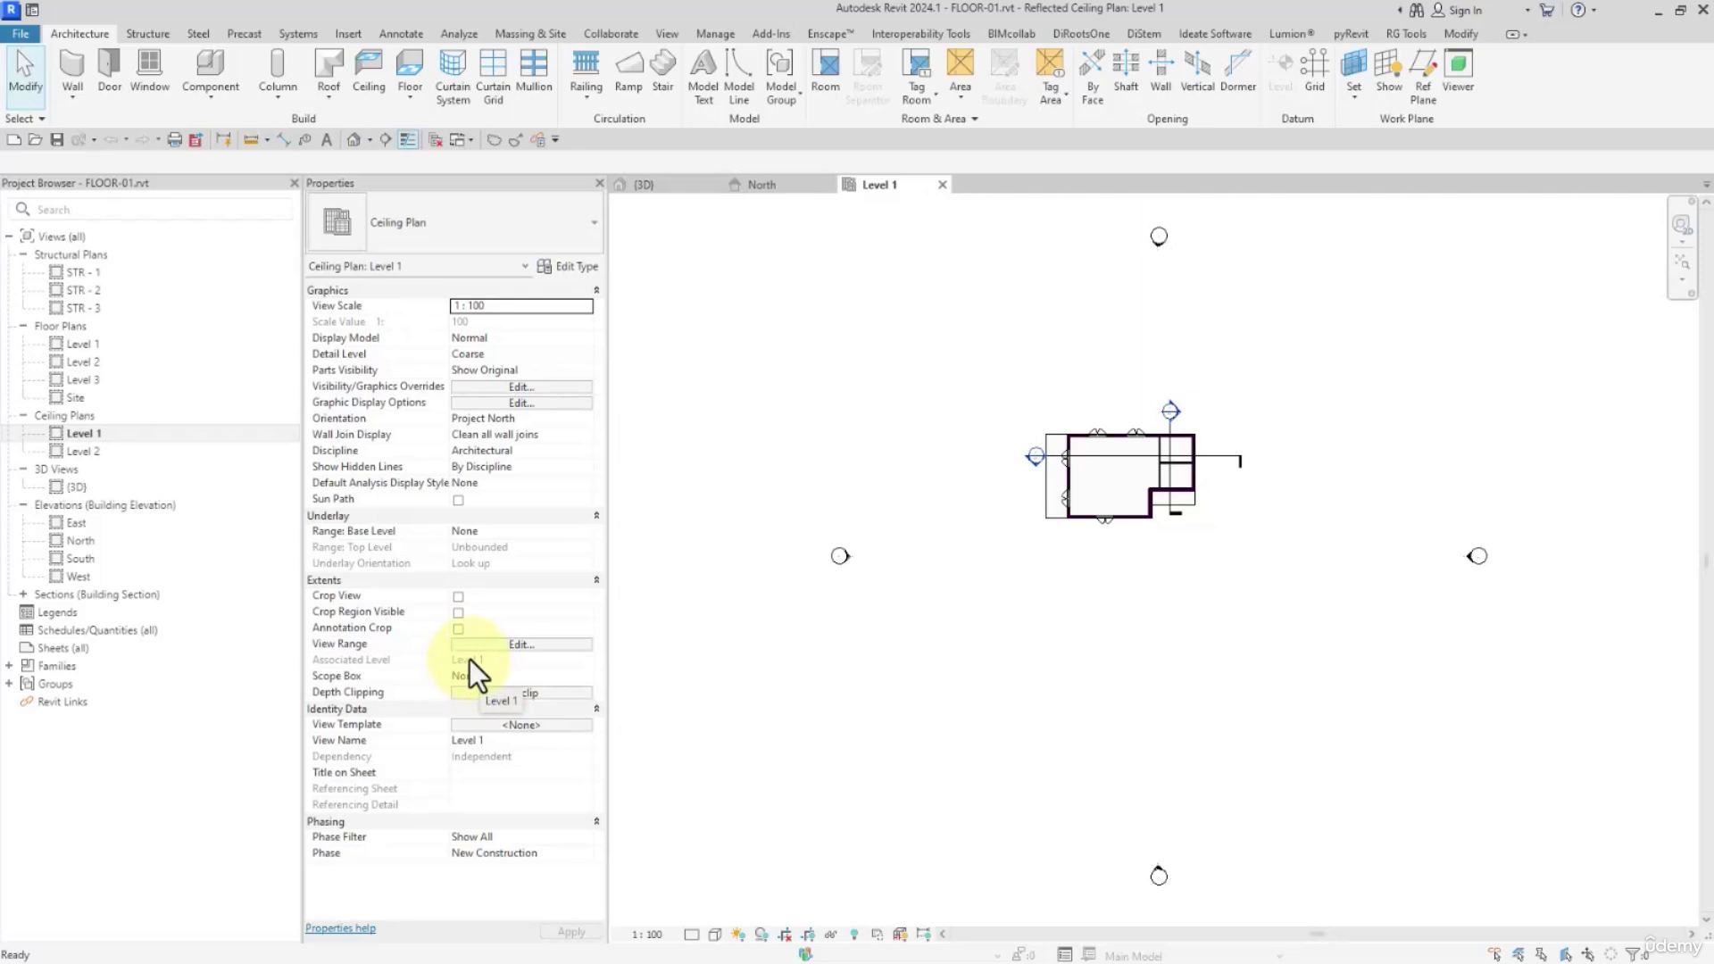
scroll(1116, 489, up, 4)
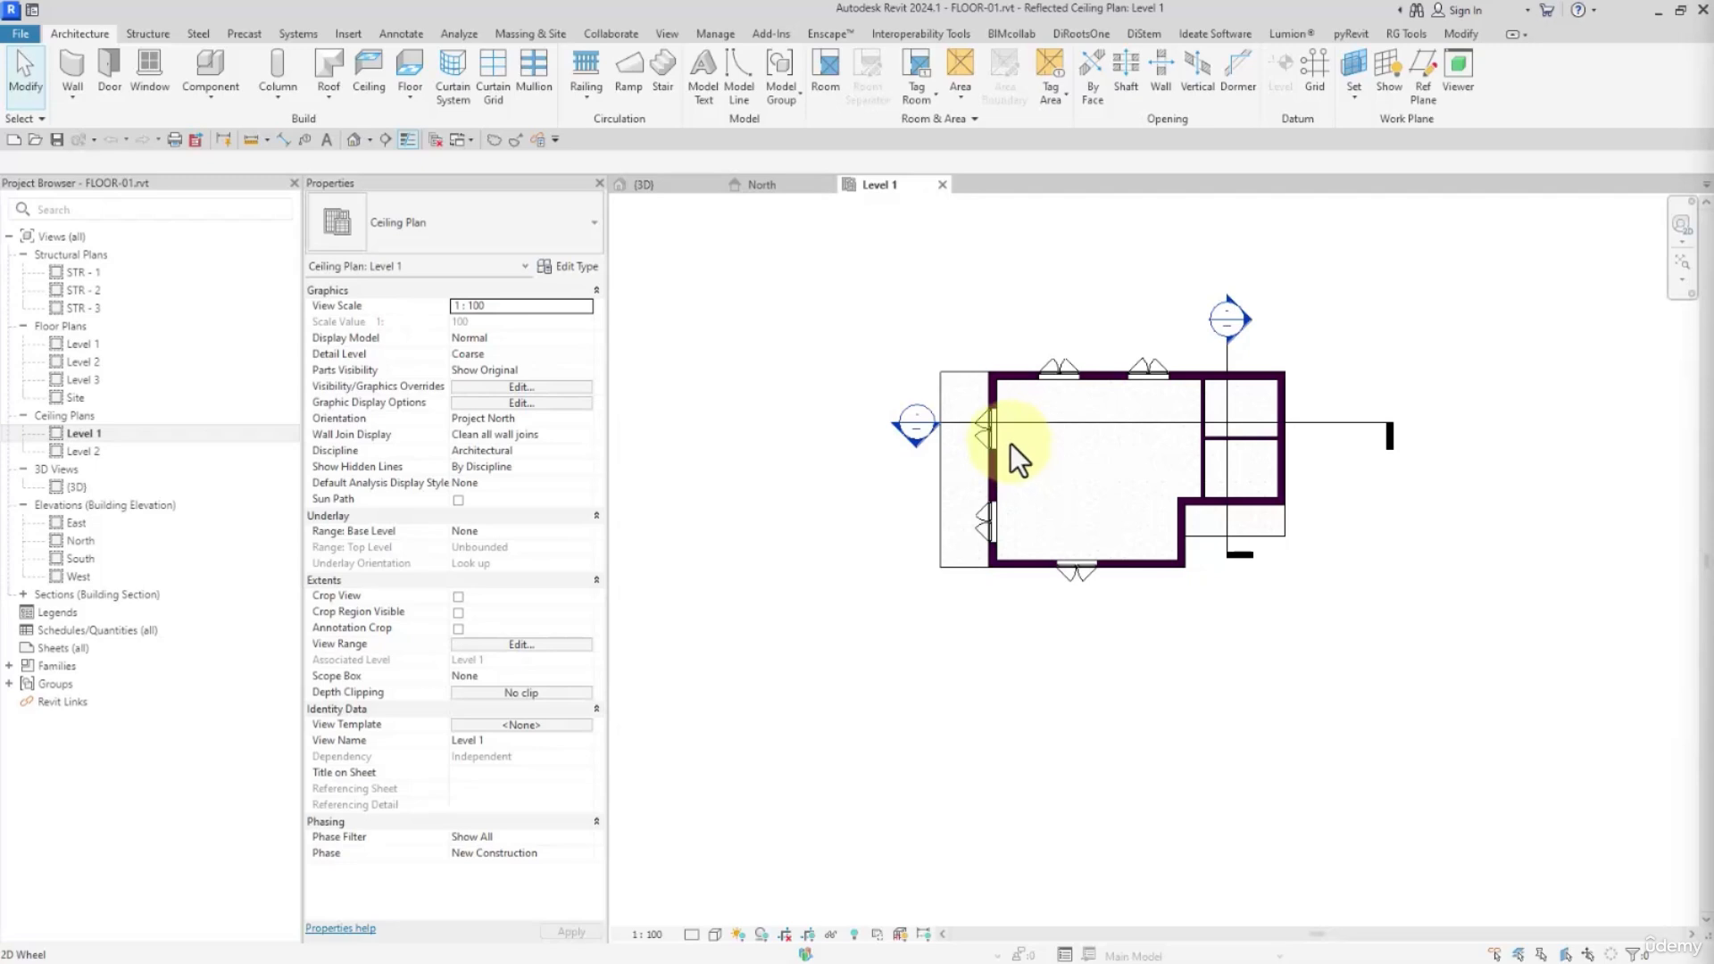
scroll(1008, 430, up, 2)
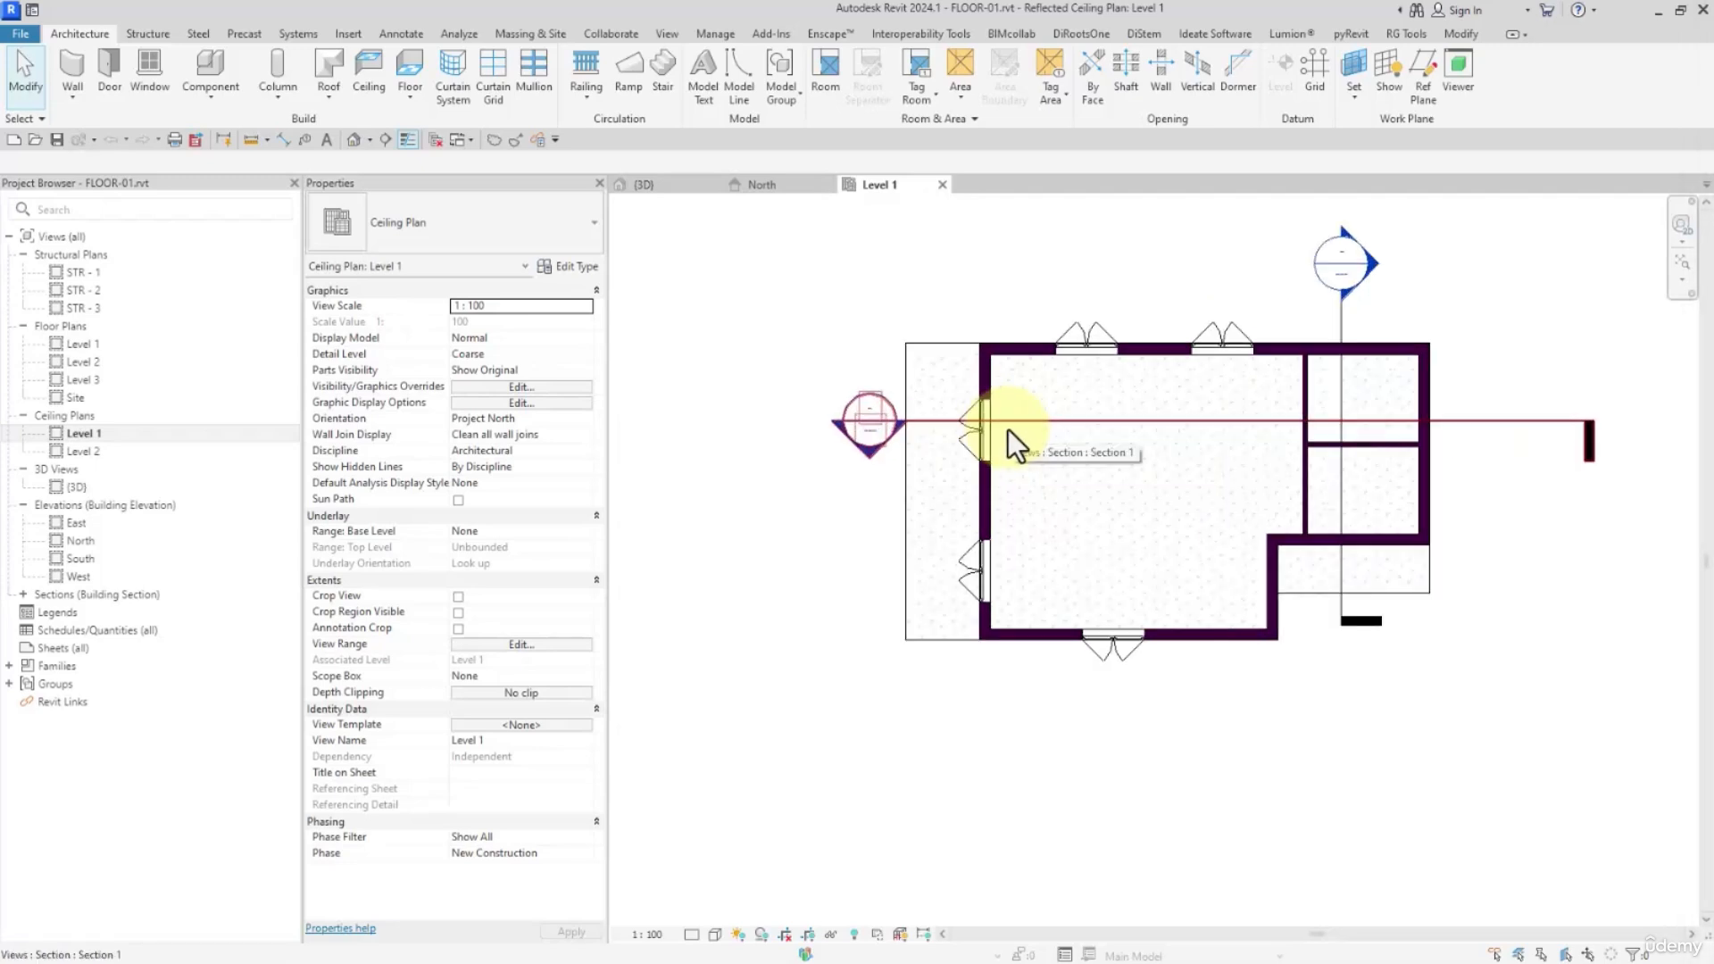
key(Tab)
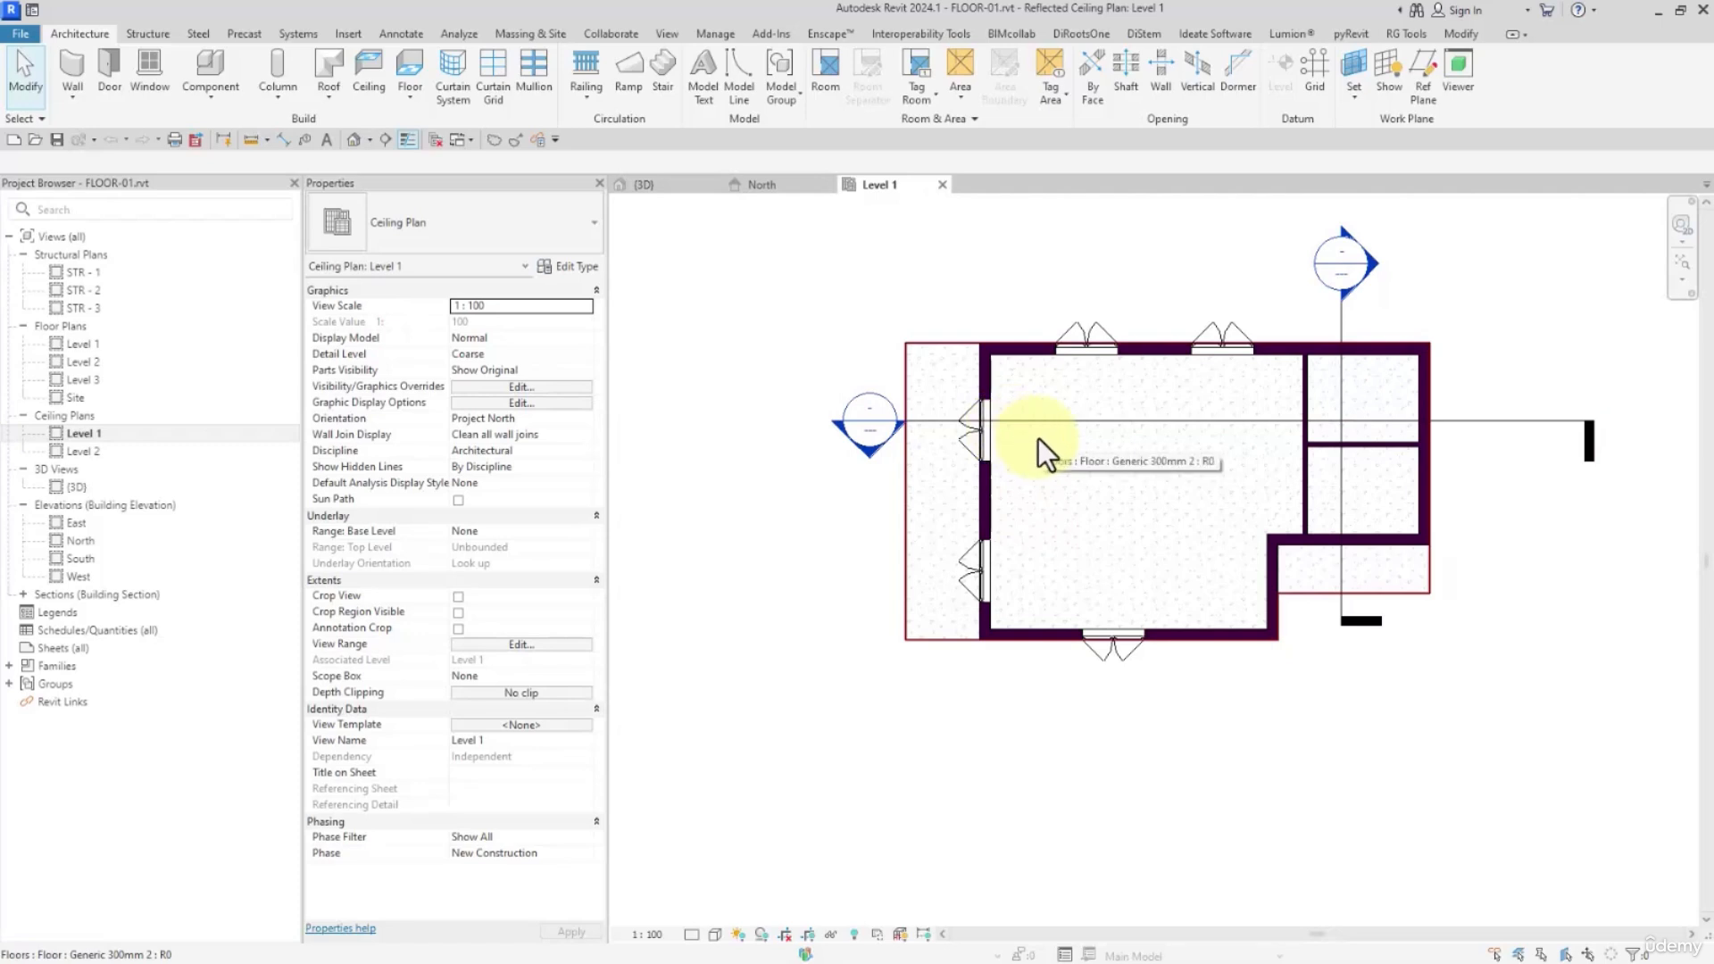
middle_drag(1102, 476, 1068, 465)
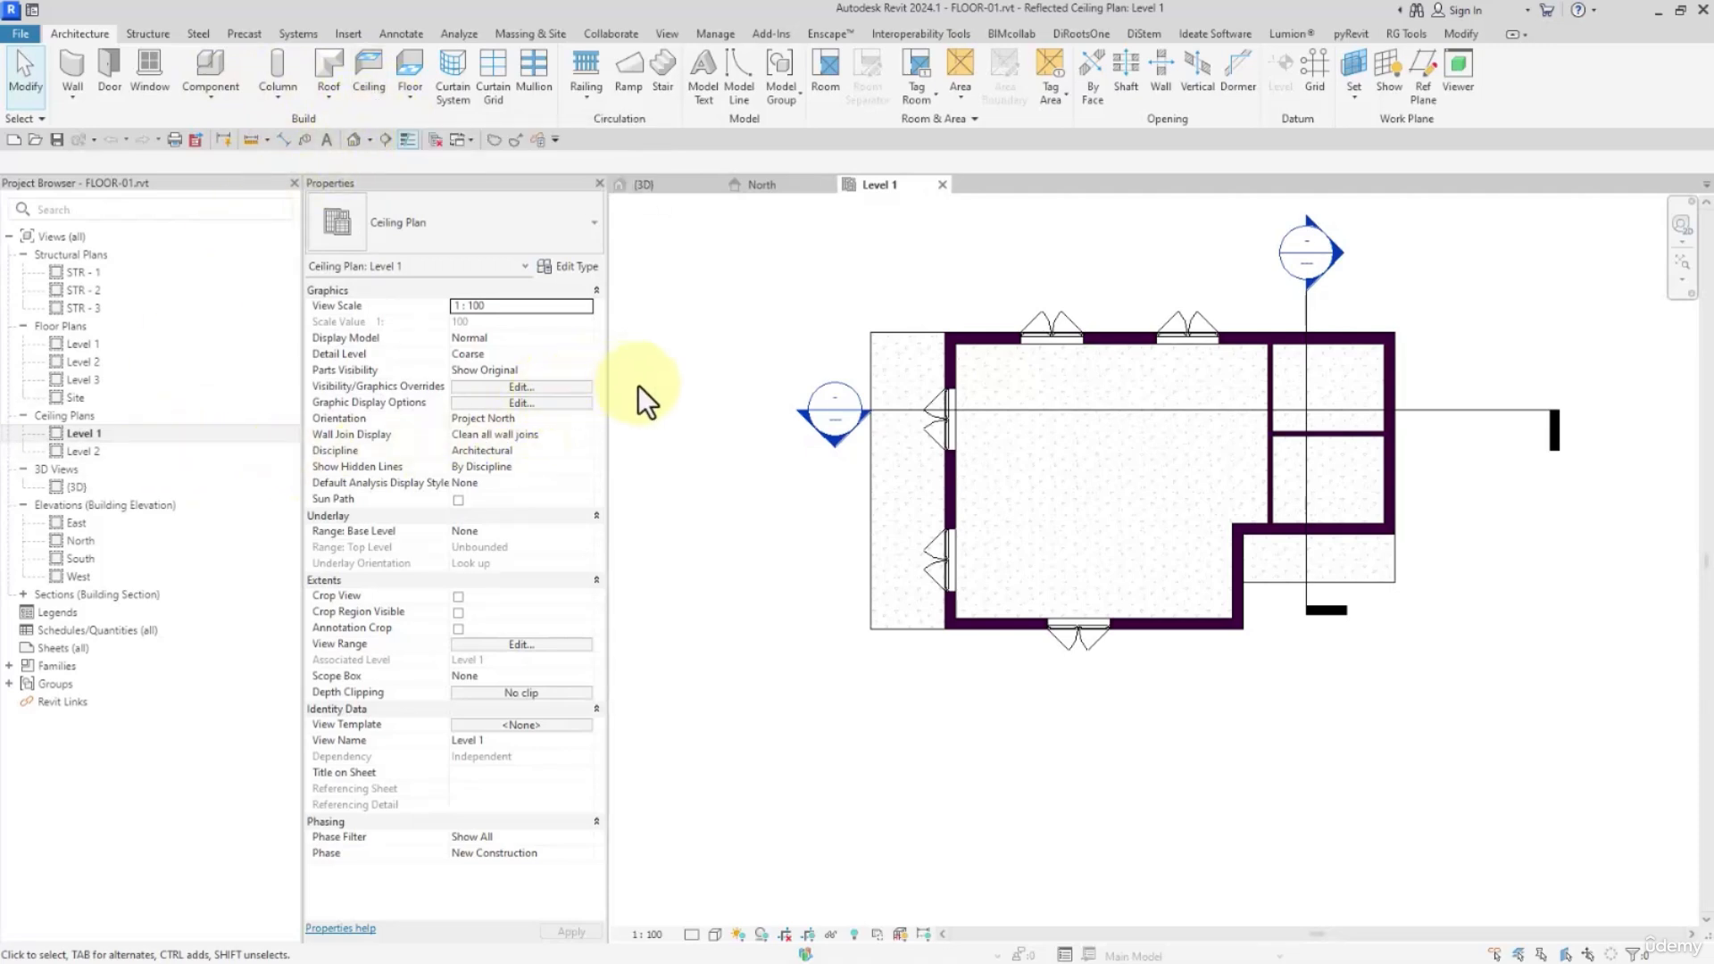
double_click(73, 437)
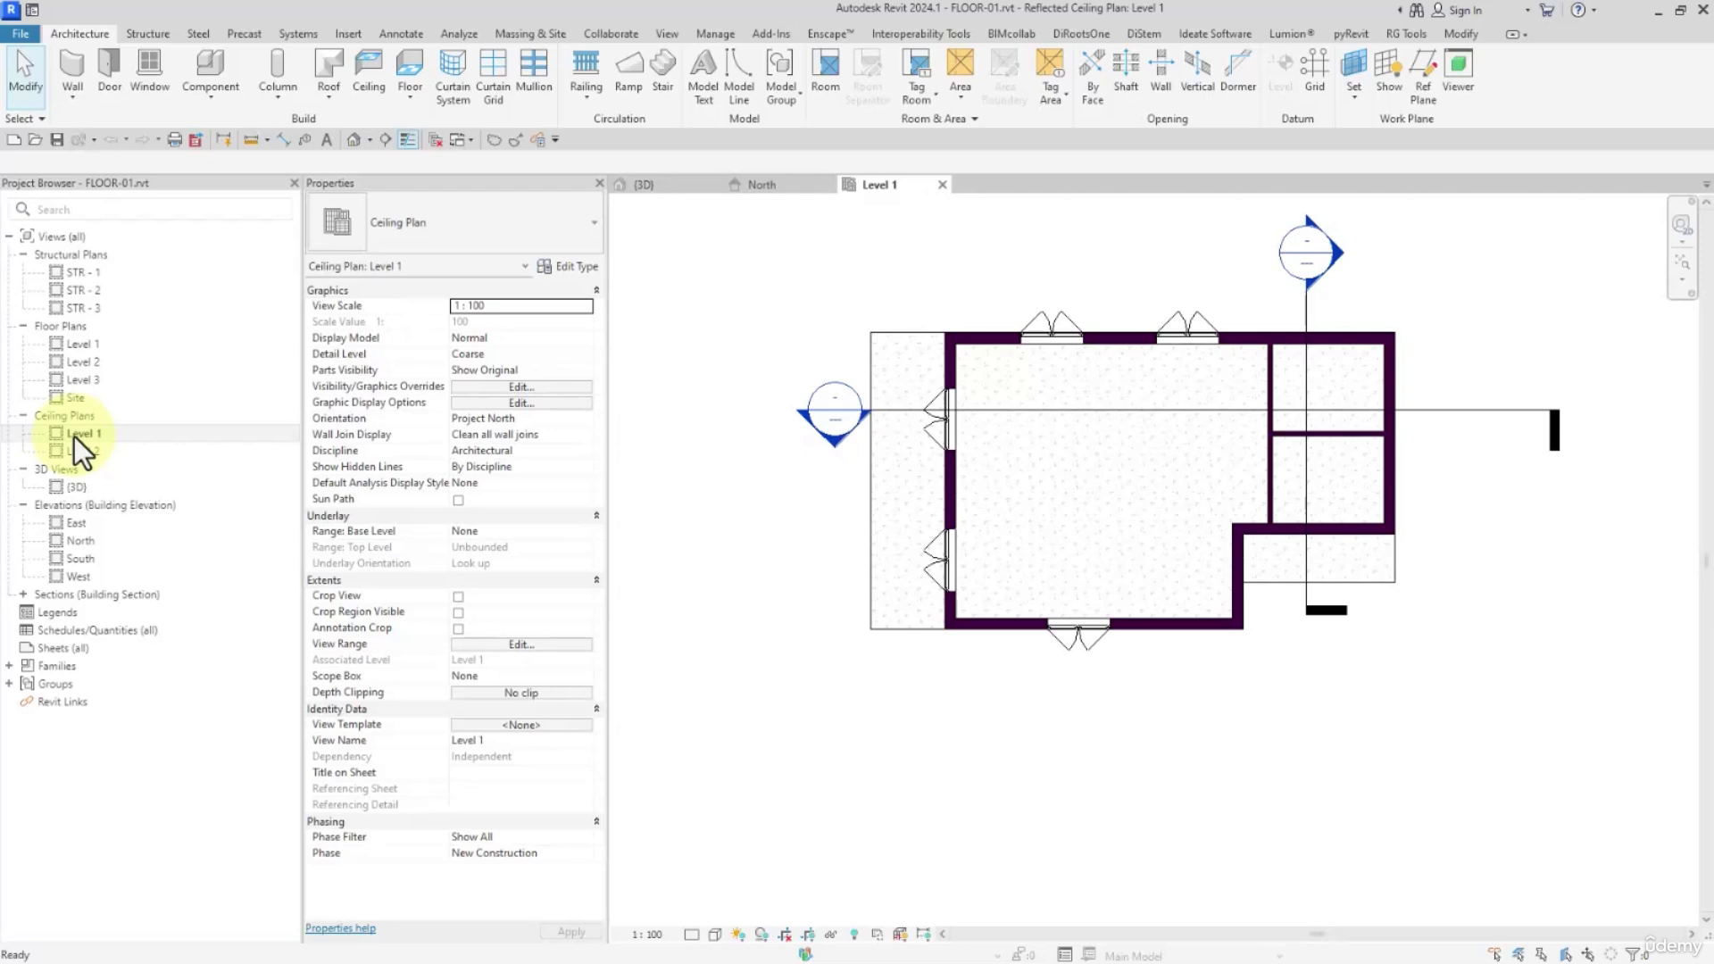
View the Level 1 floor plan for comparison, and examine the building's exterior from several angles in the 3D view.
double_click(78, 346)
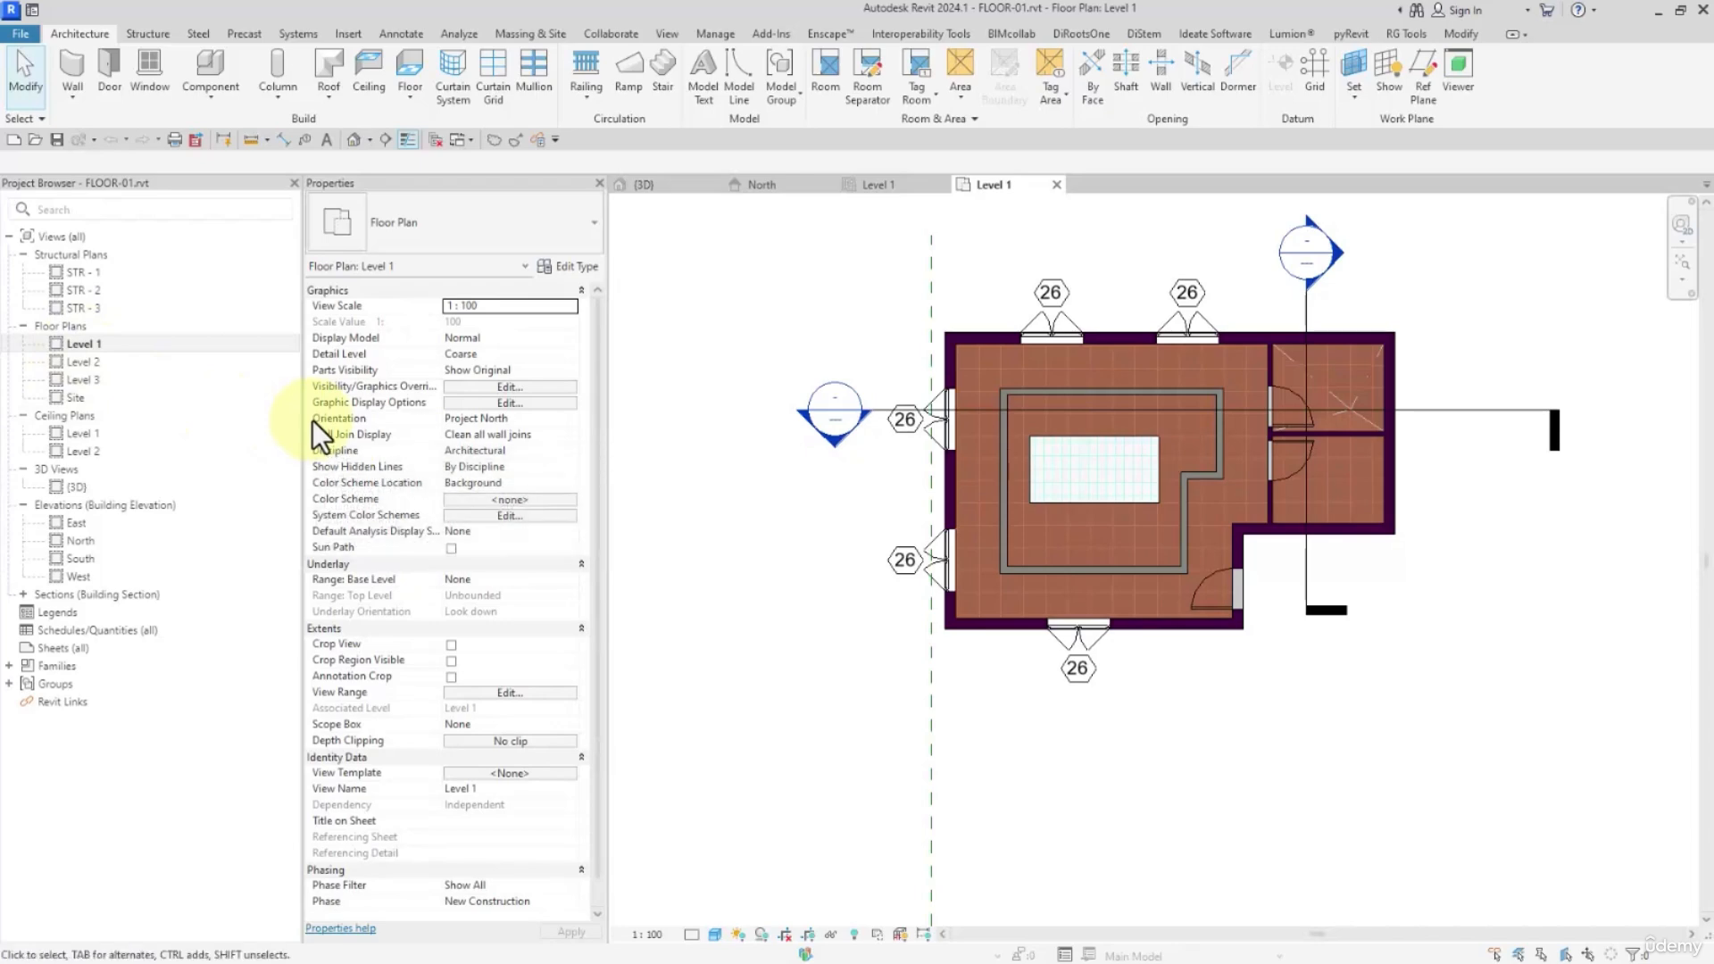
click(643, 184)
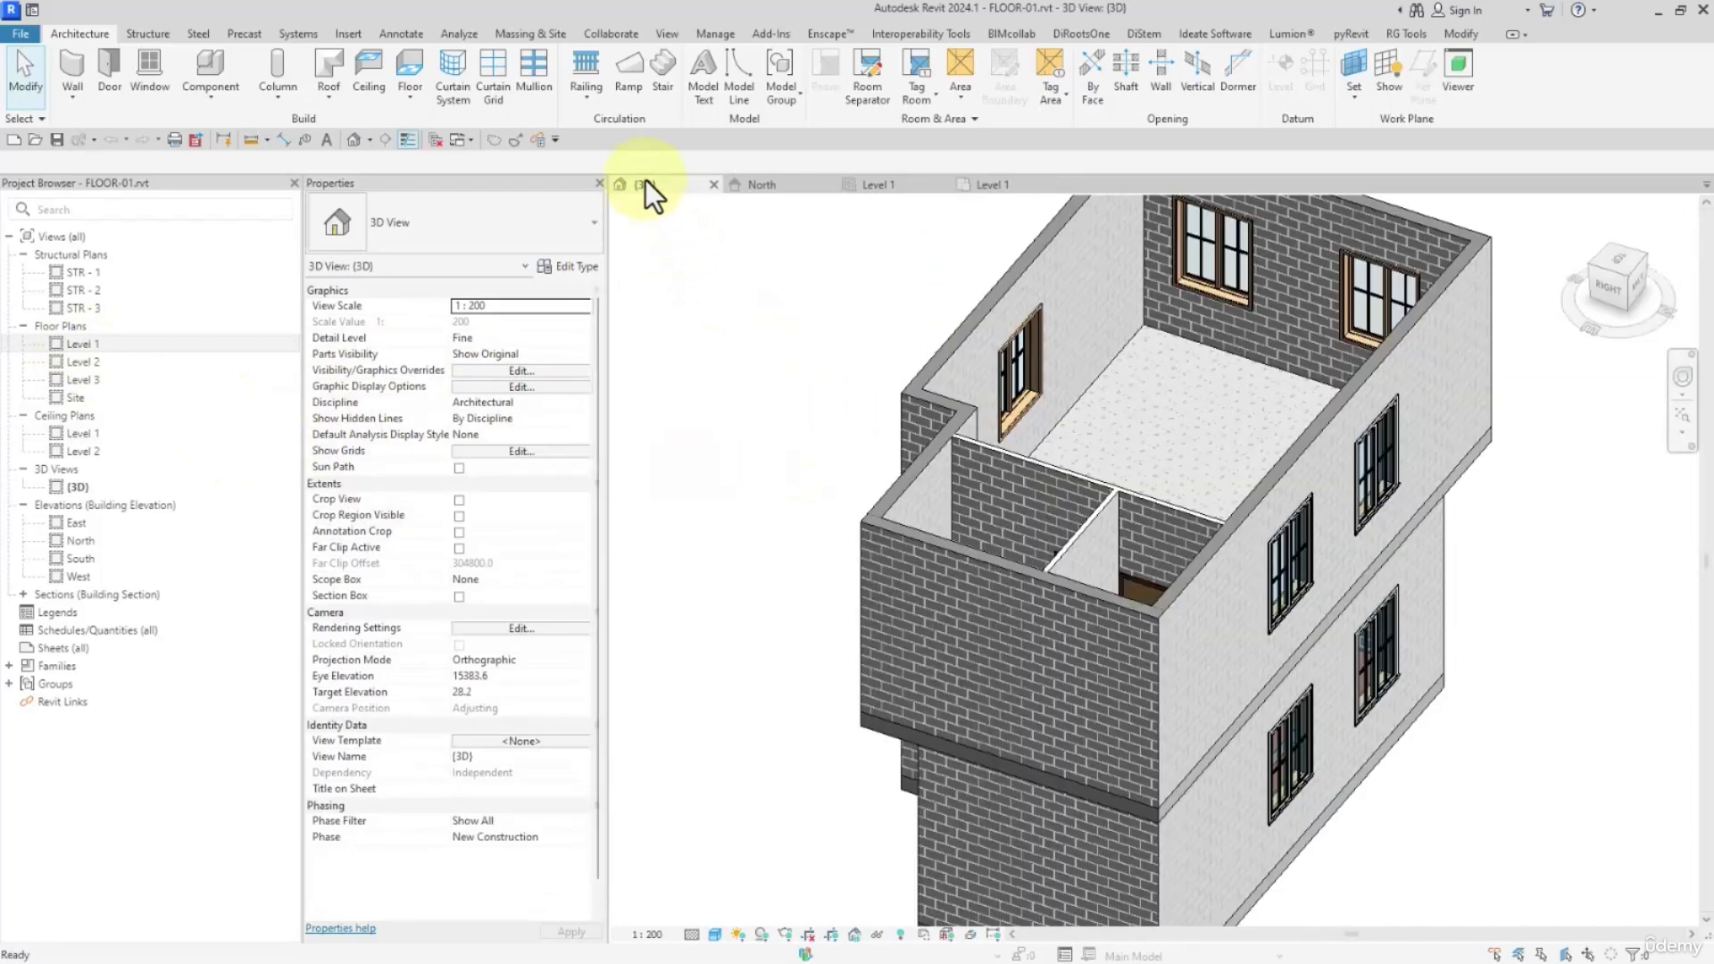
shift+middle_drag(1082, 432, 1229, 500)
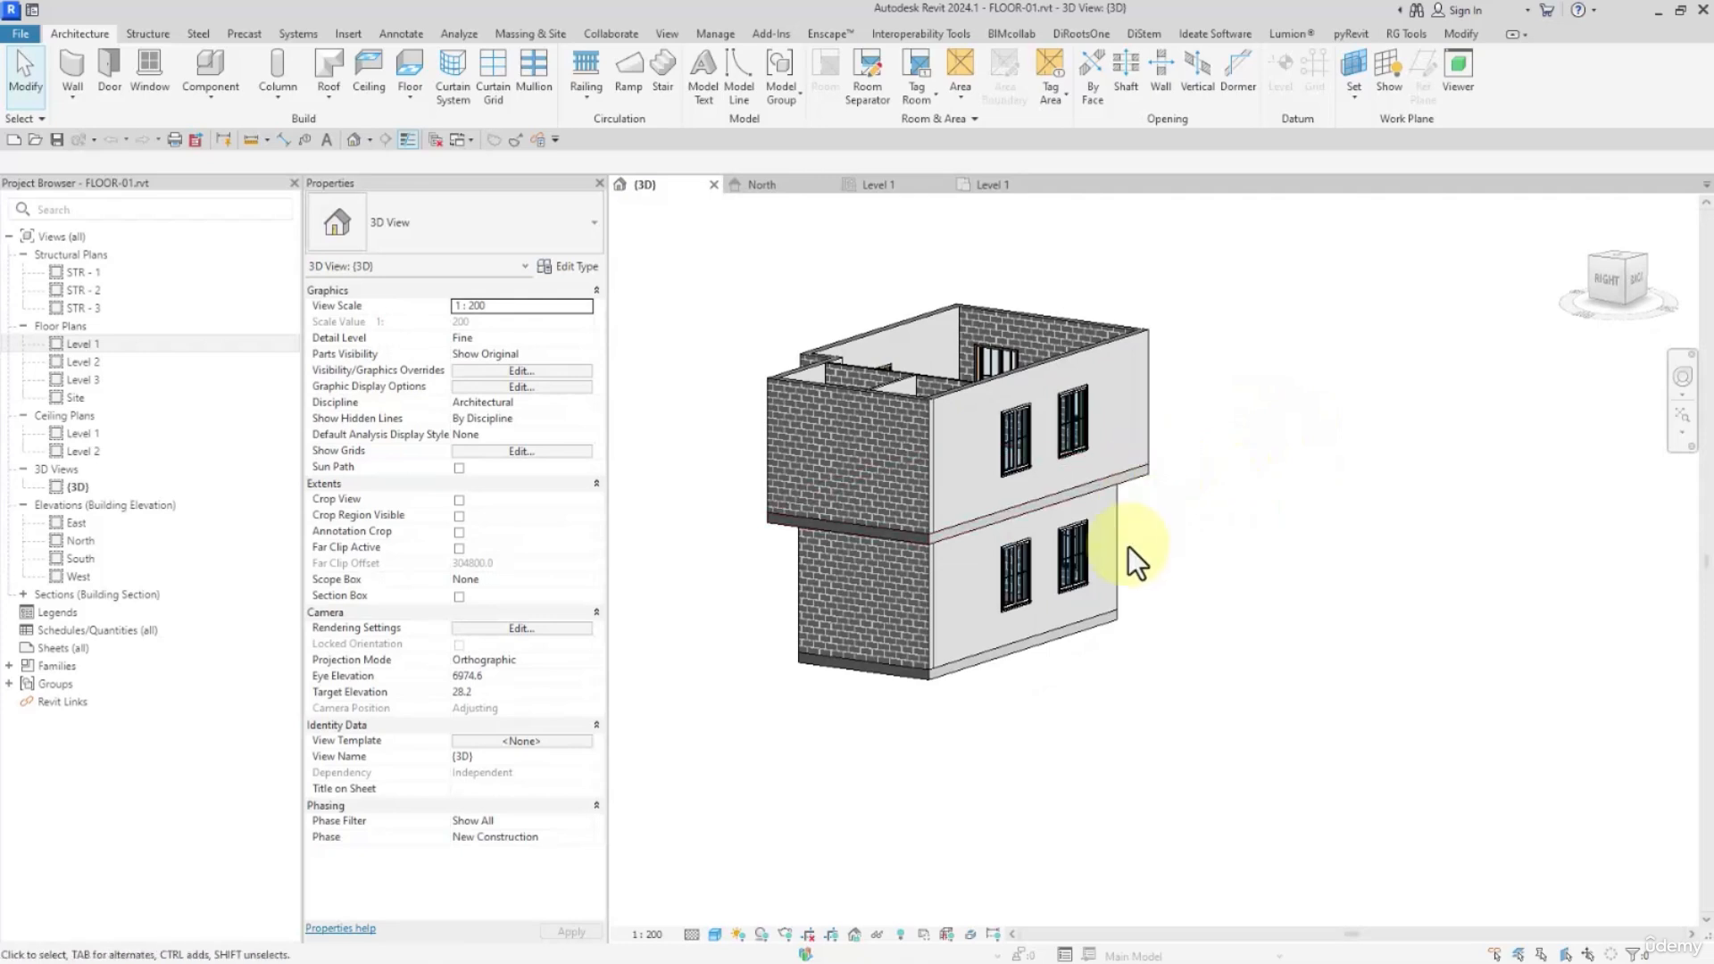
mouse_move(1139, 554)
shift+middle_down()
mouse_move(1170, 547)
mouse_move(1143, 524)
shift+middle_up()
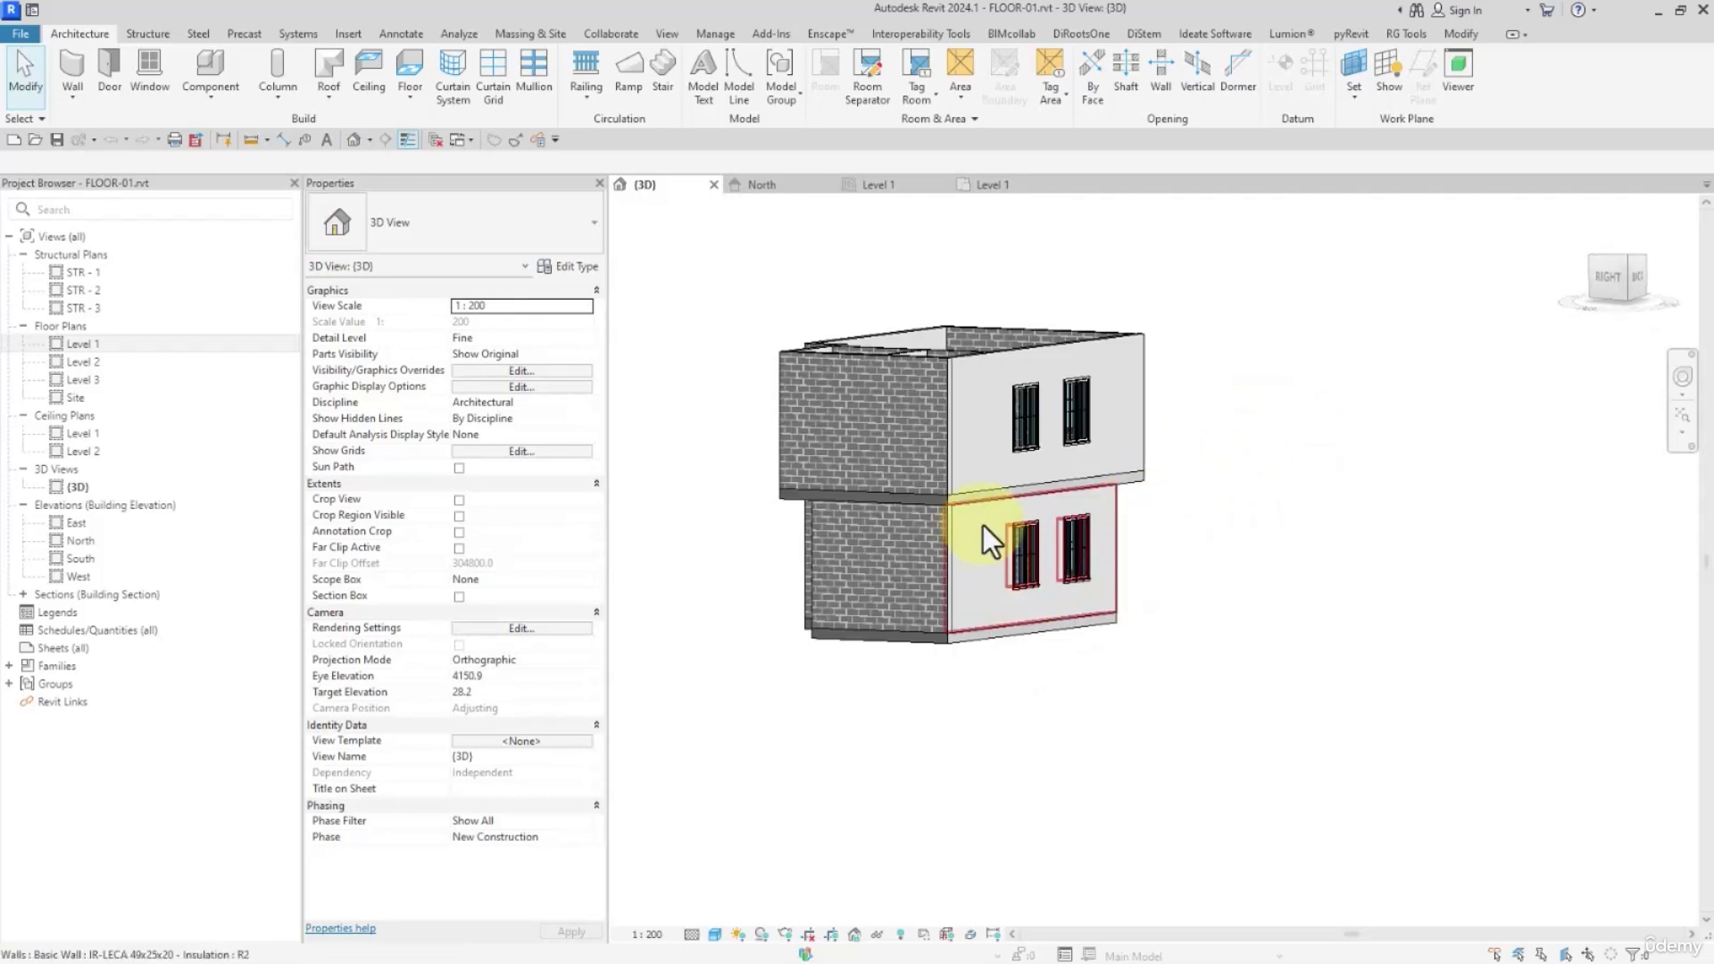
shift+middle_drag(1155, 524, 1168, 569)
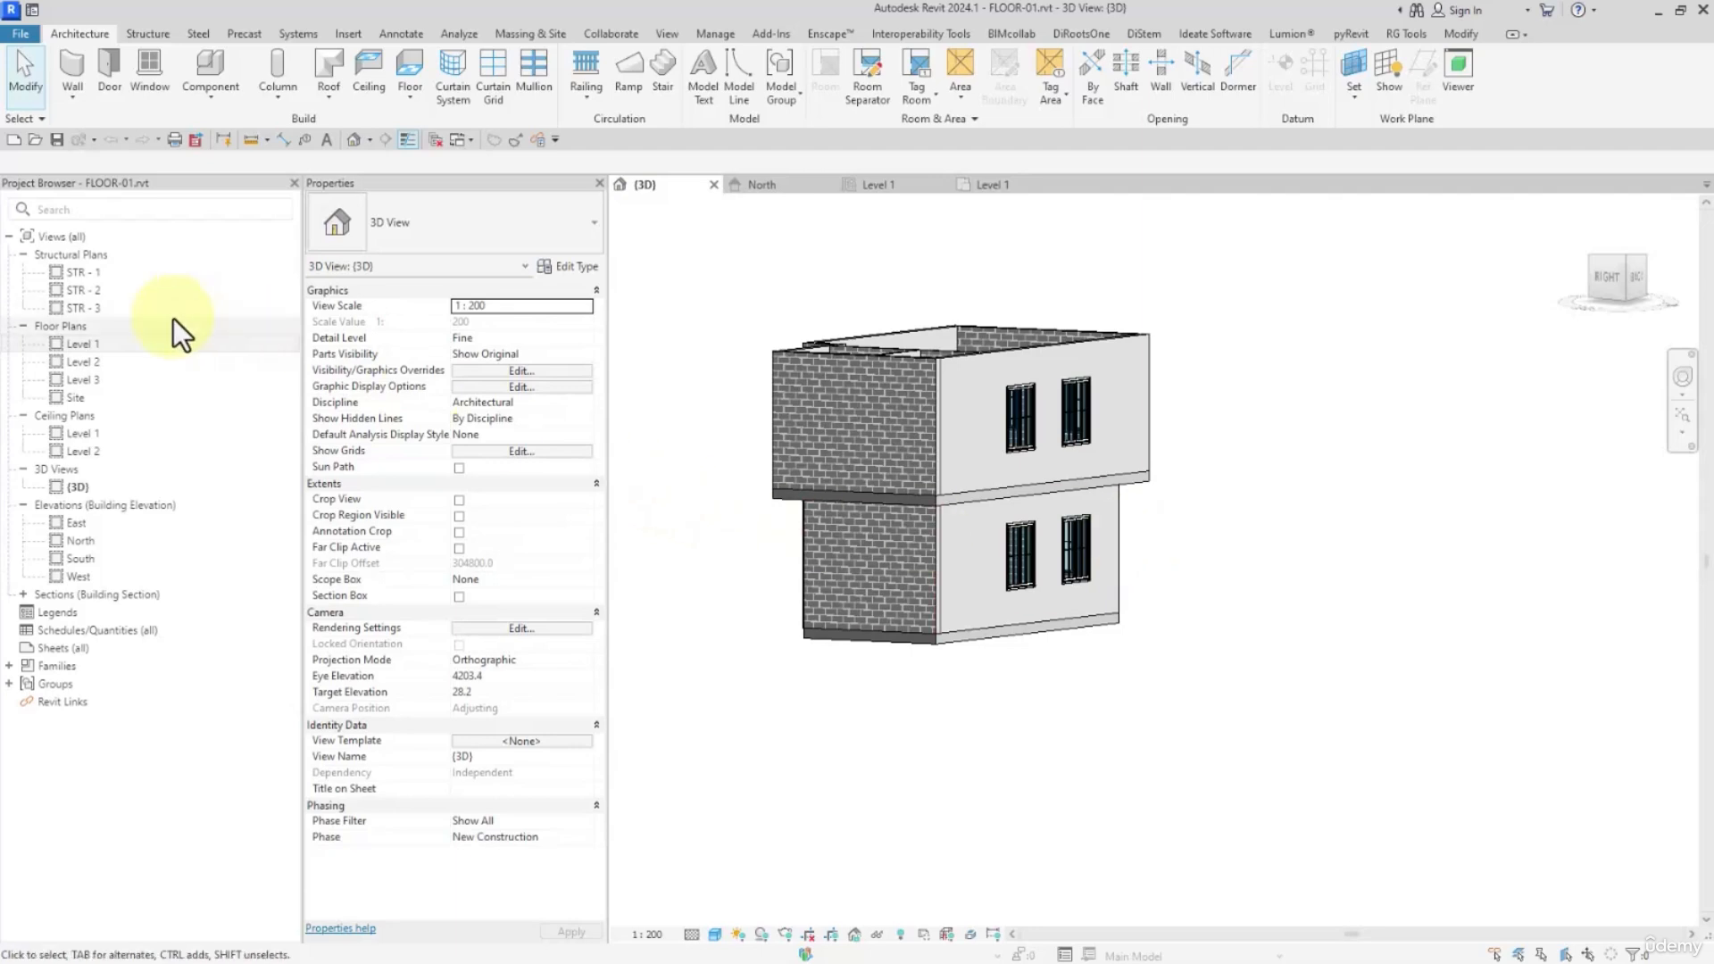
Return to the Level 1 ceiling plan and view the whole building outline.
double_click(85, 436)
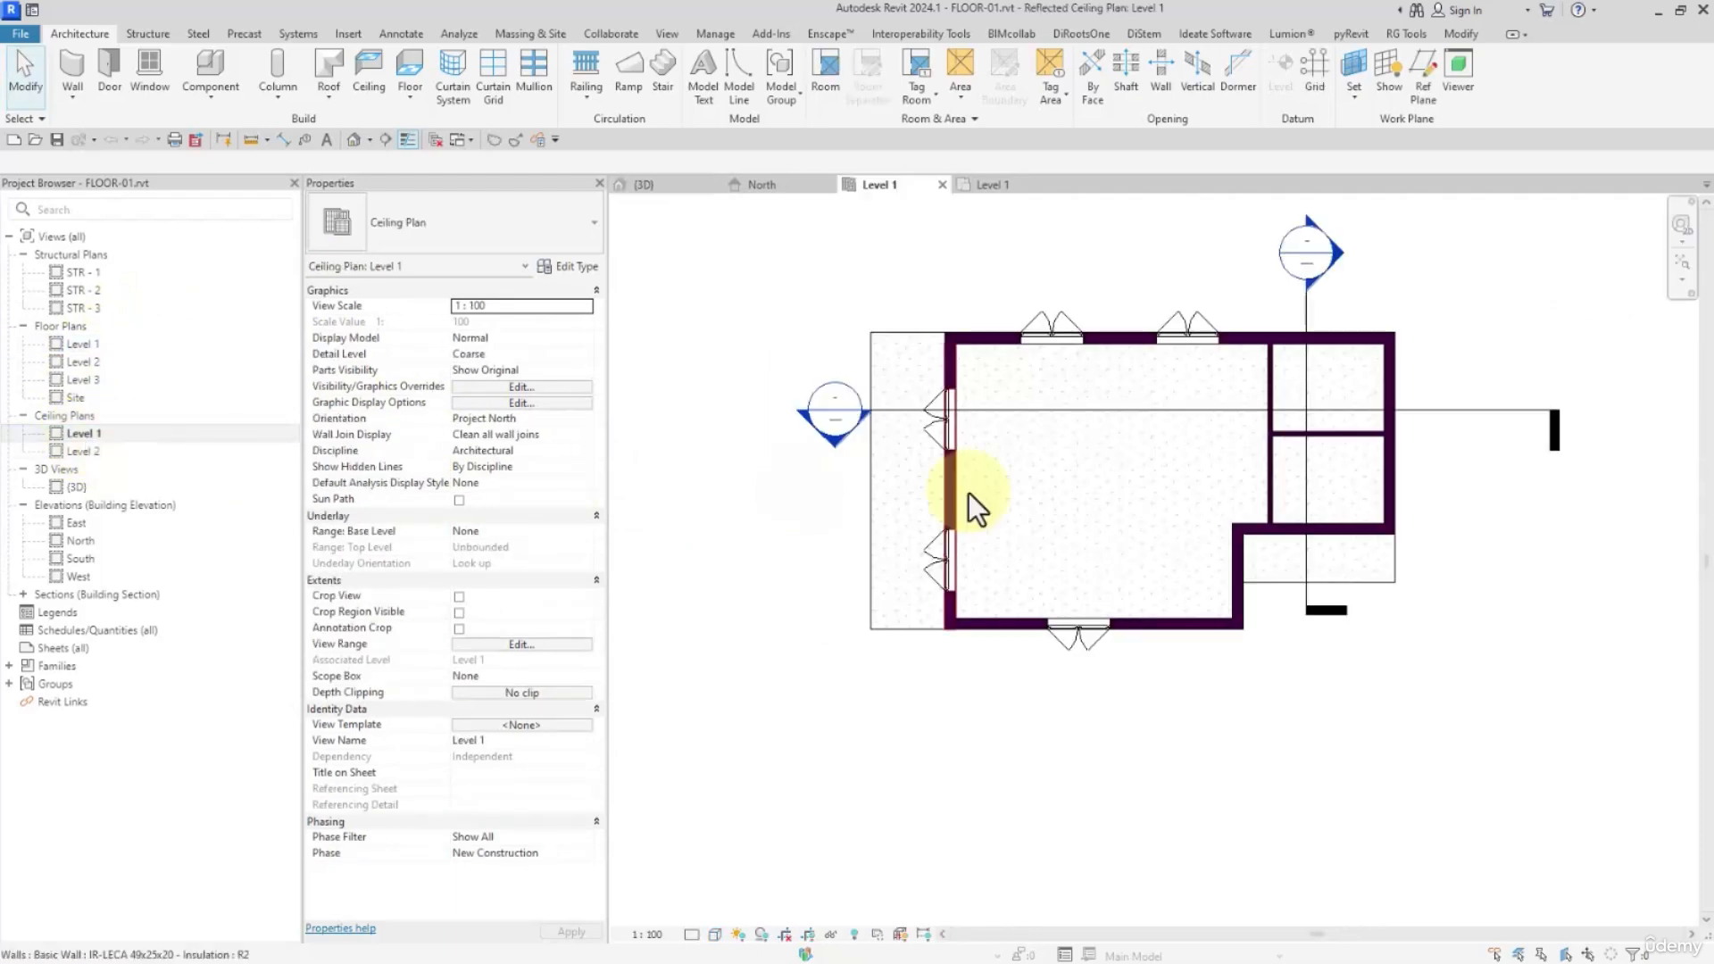
middle_drag(986, 483, 895, 402)
middle_drag(1179, 655, 1176, 675)
scroll(1219, 623, down, 2)
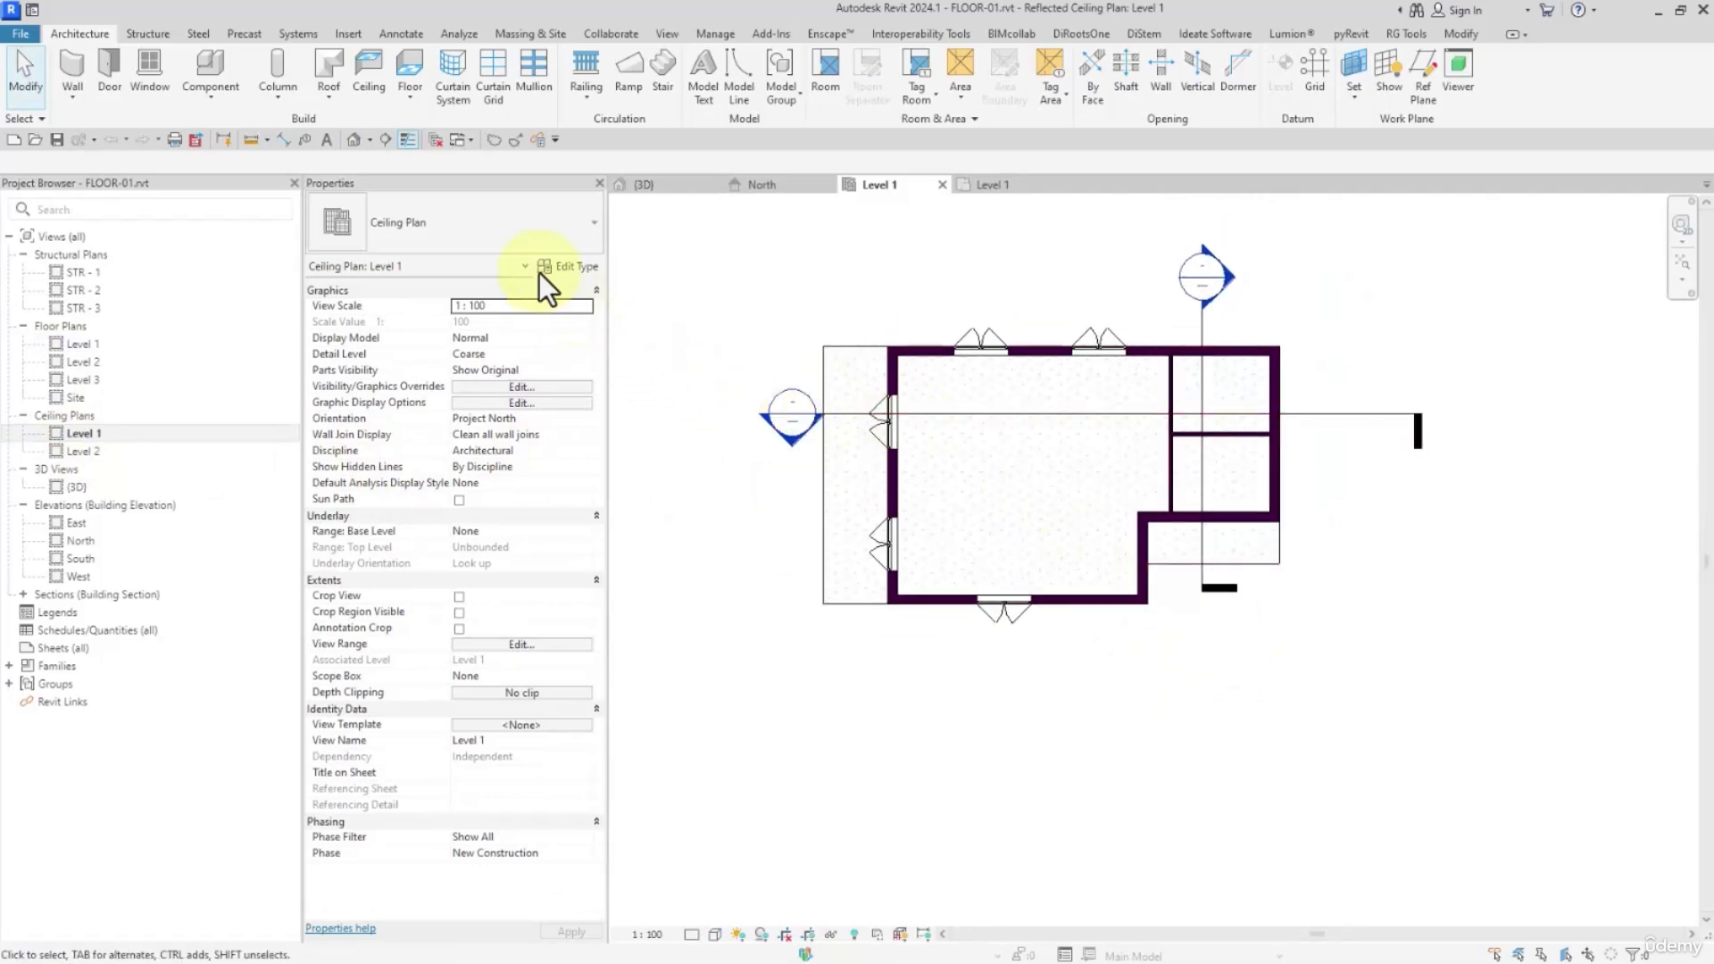
click(368, 77)
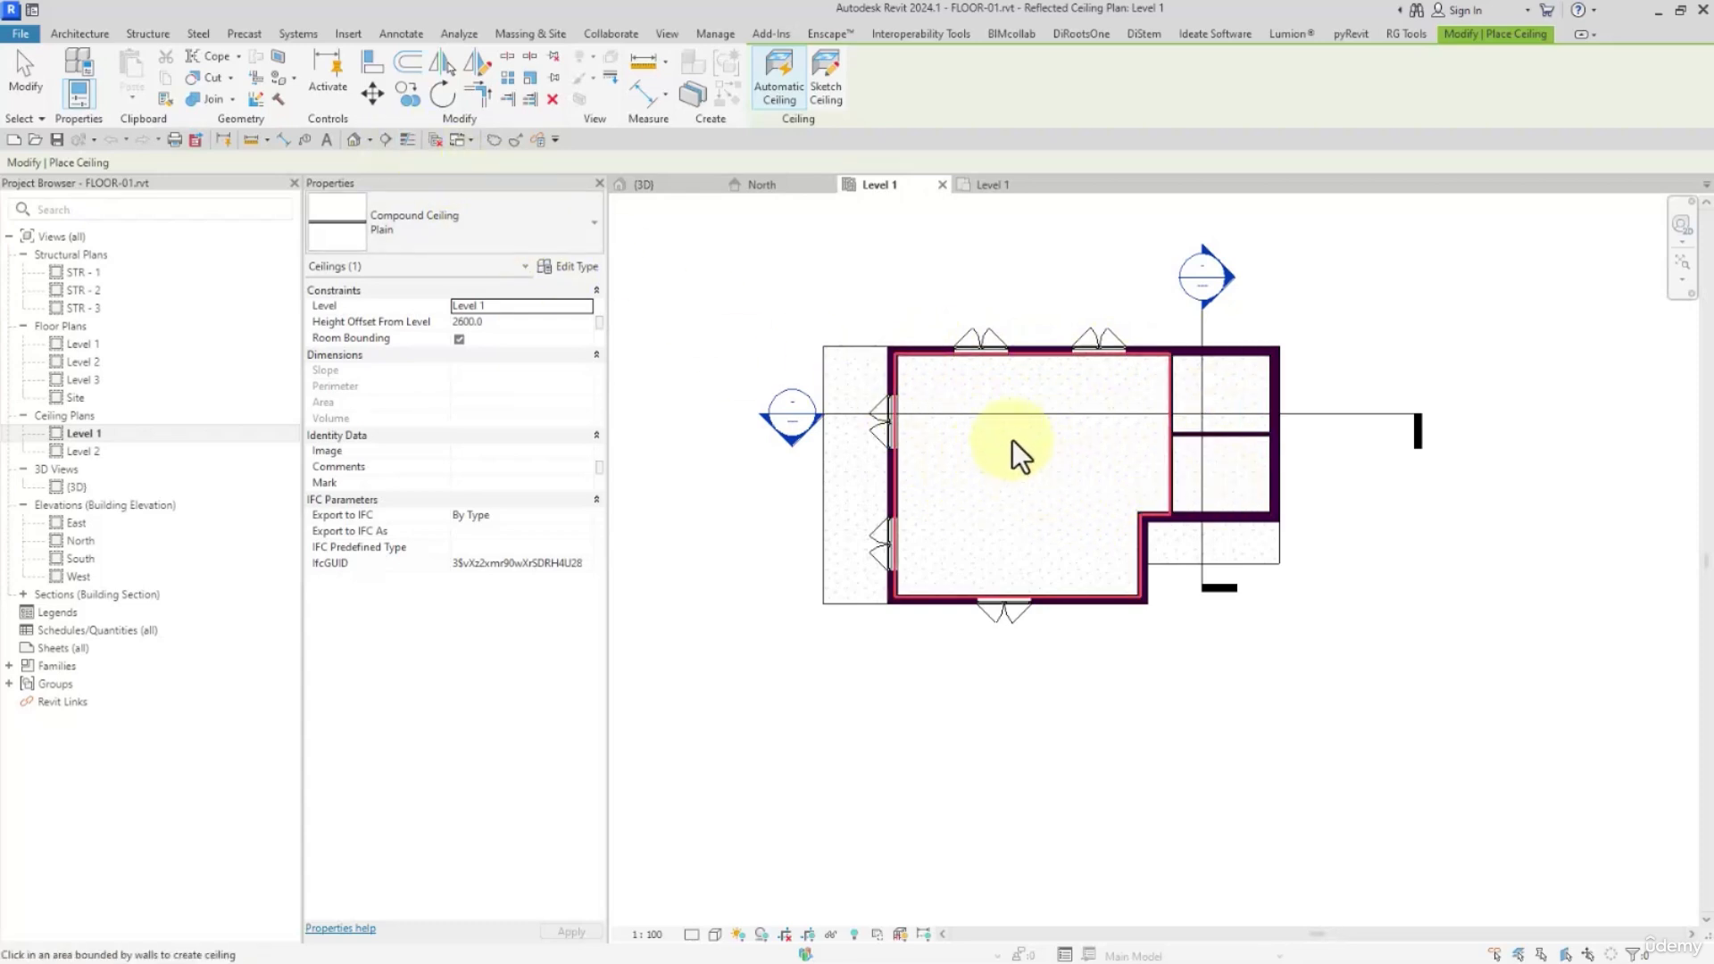
scroll(1098, 447, up, 1)
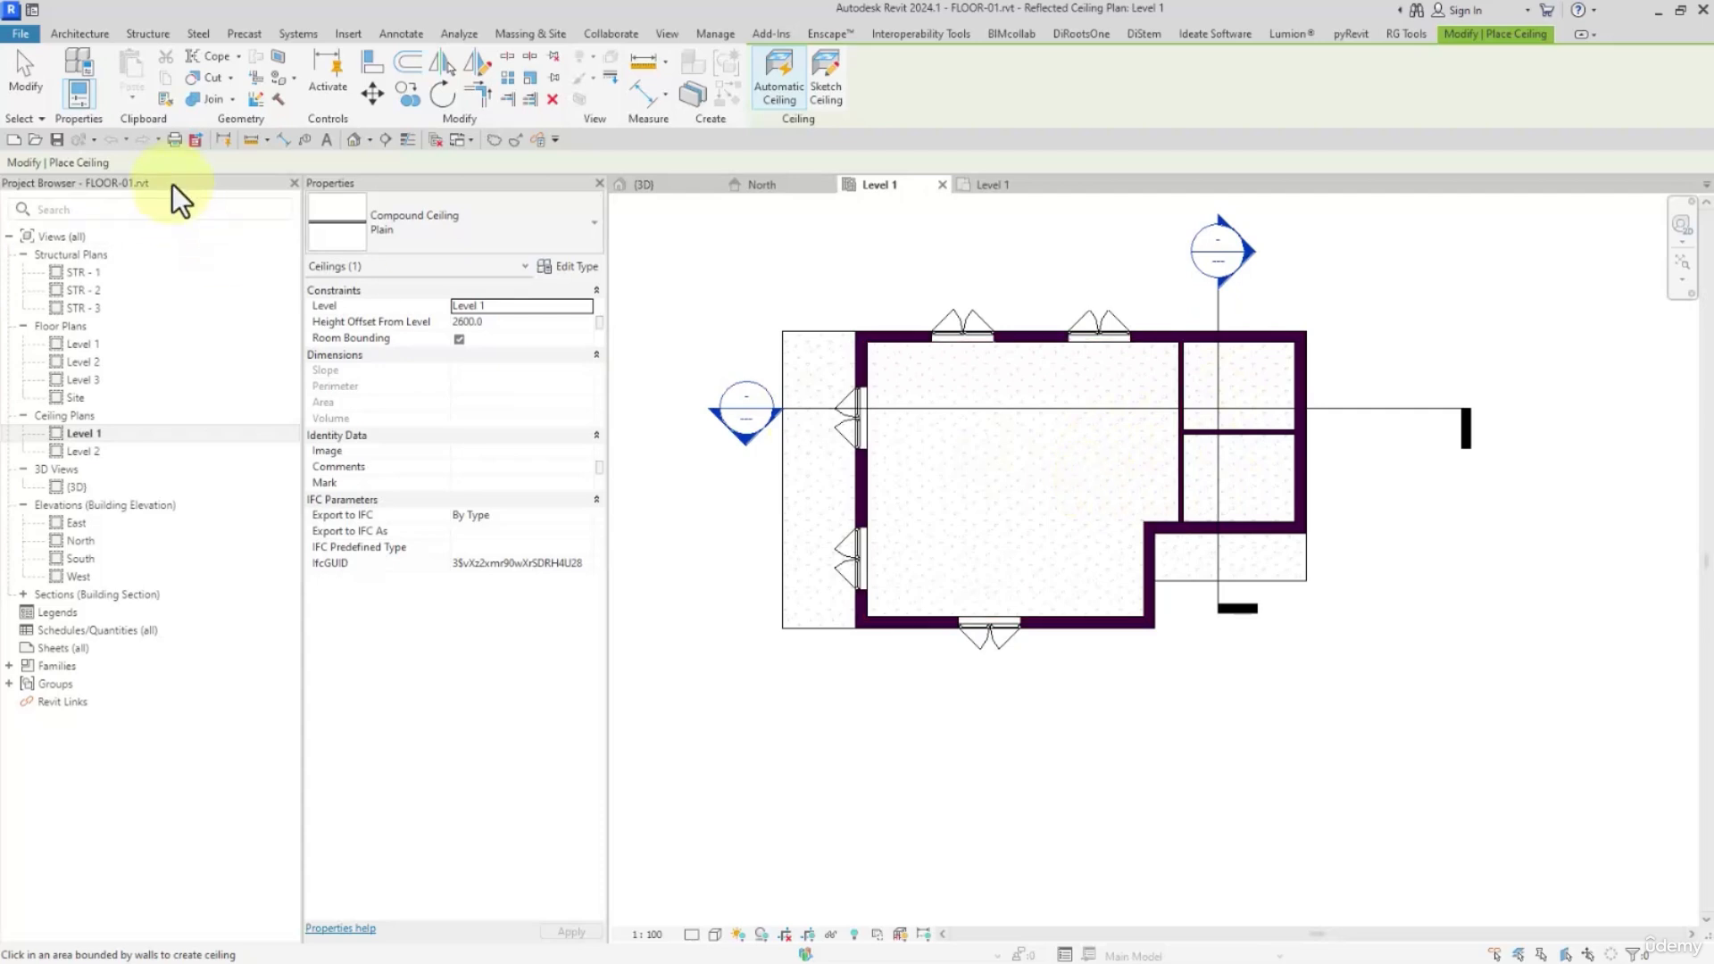
click(25, 80)
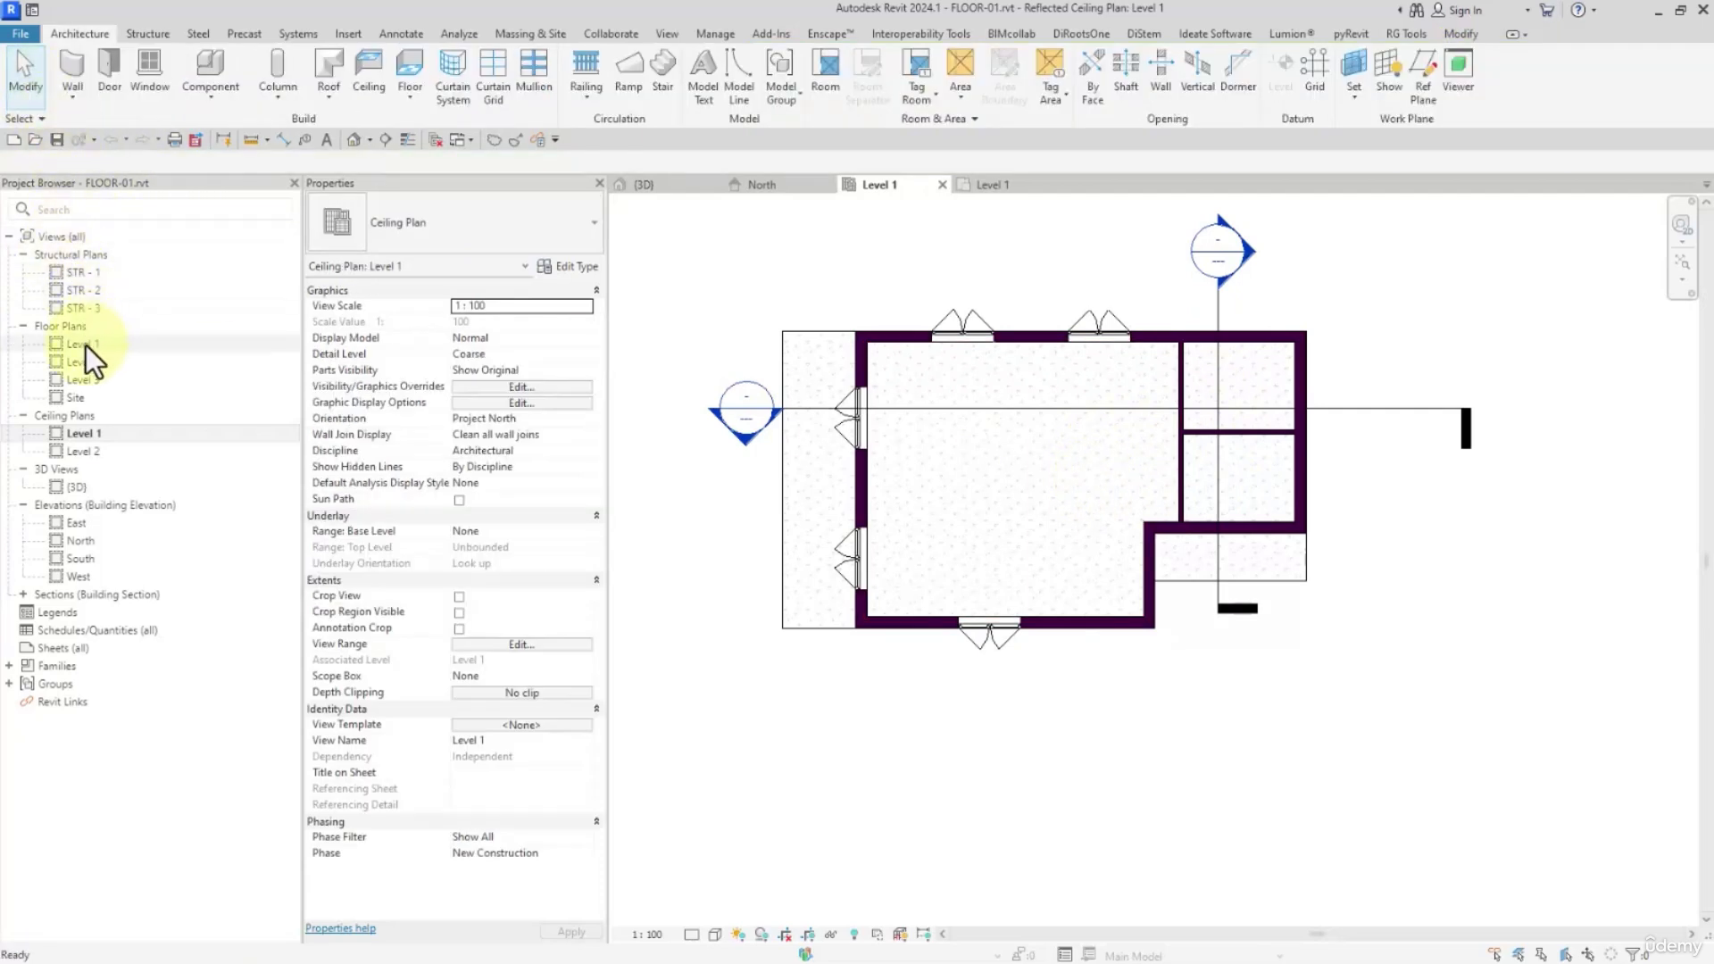
In the STR - 1 structural plan, load the M_Concrete-Rectangular-Column family from the Structural Columns > Concrete library for structural column placement.
double_click(85, 274)
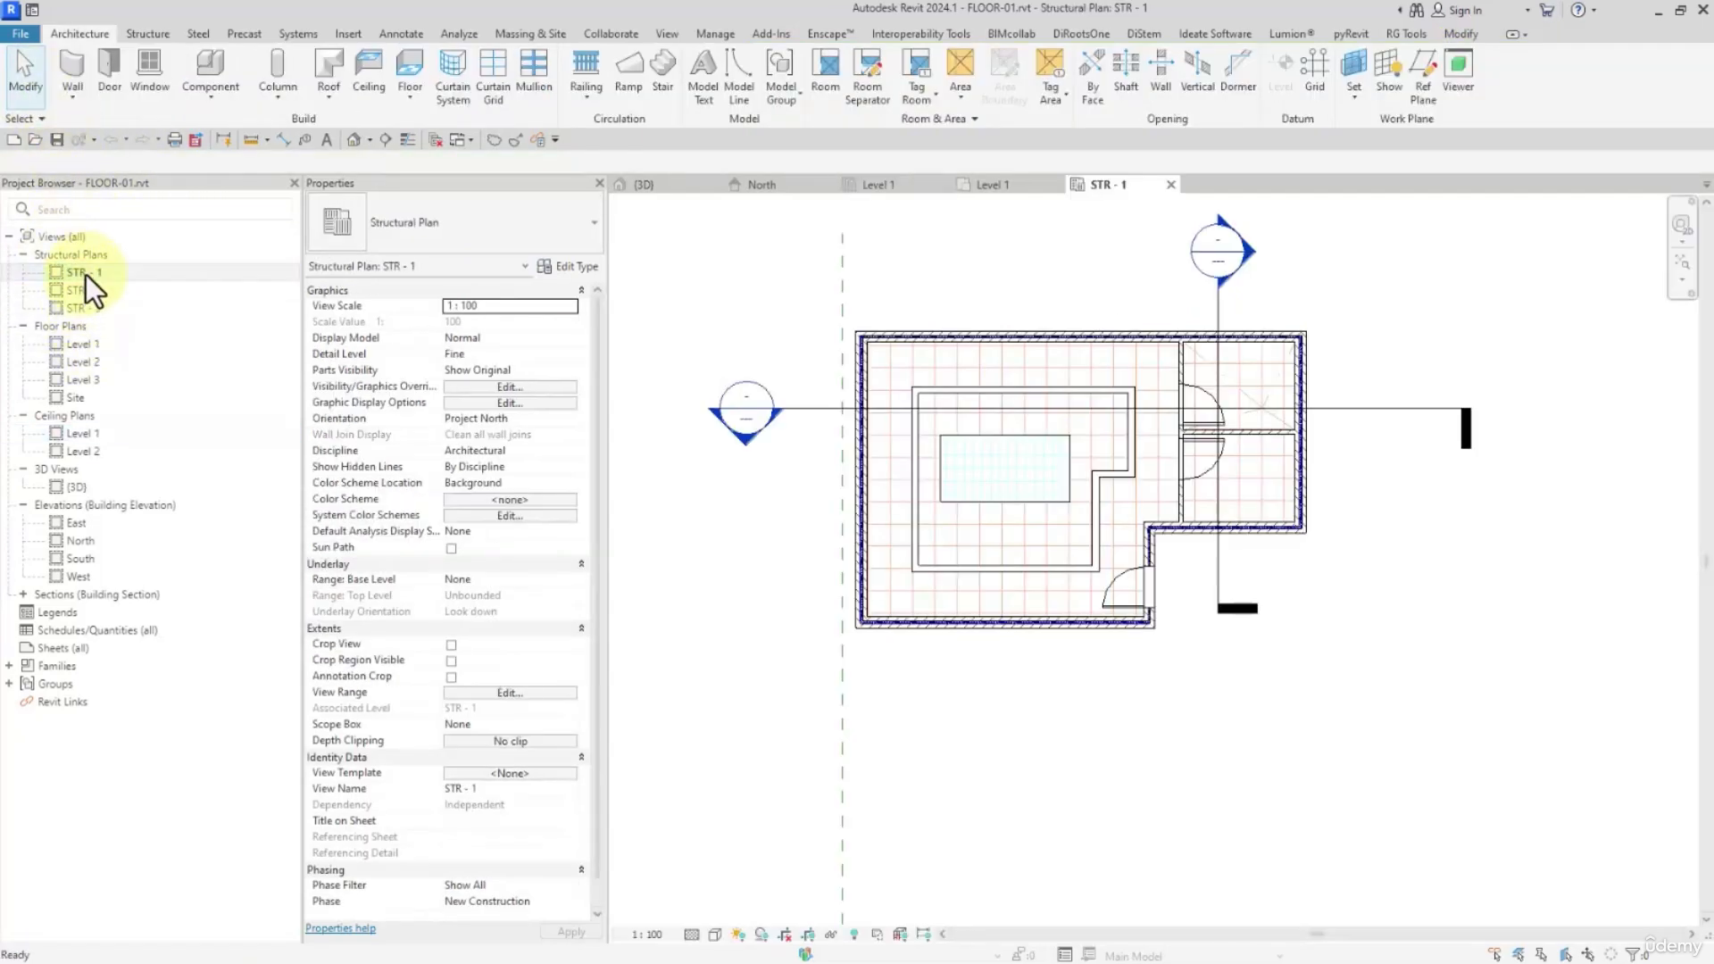
click(286, 90)
click(309, 130)
click(473, 217)
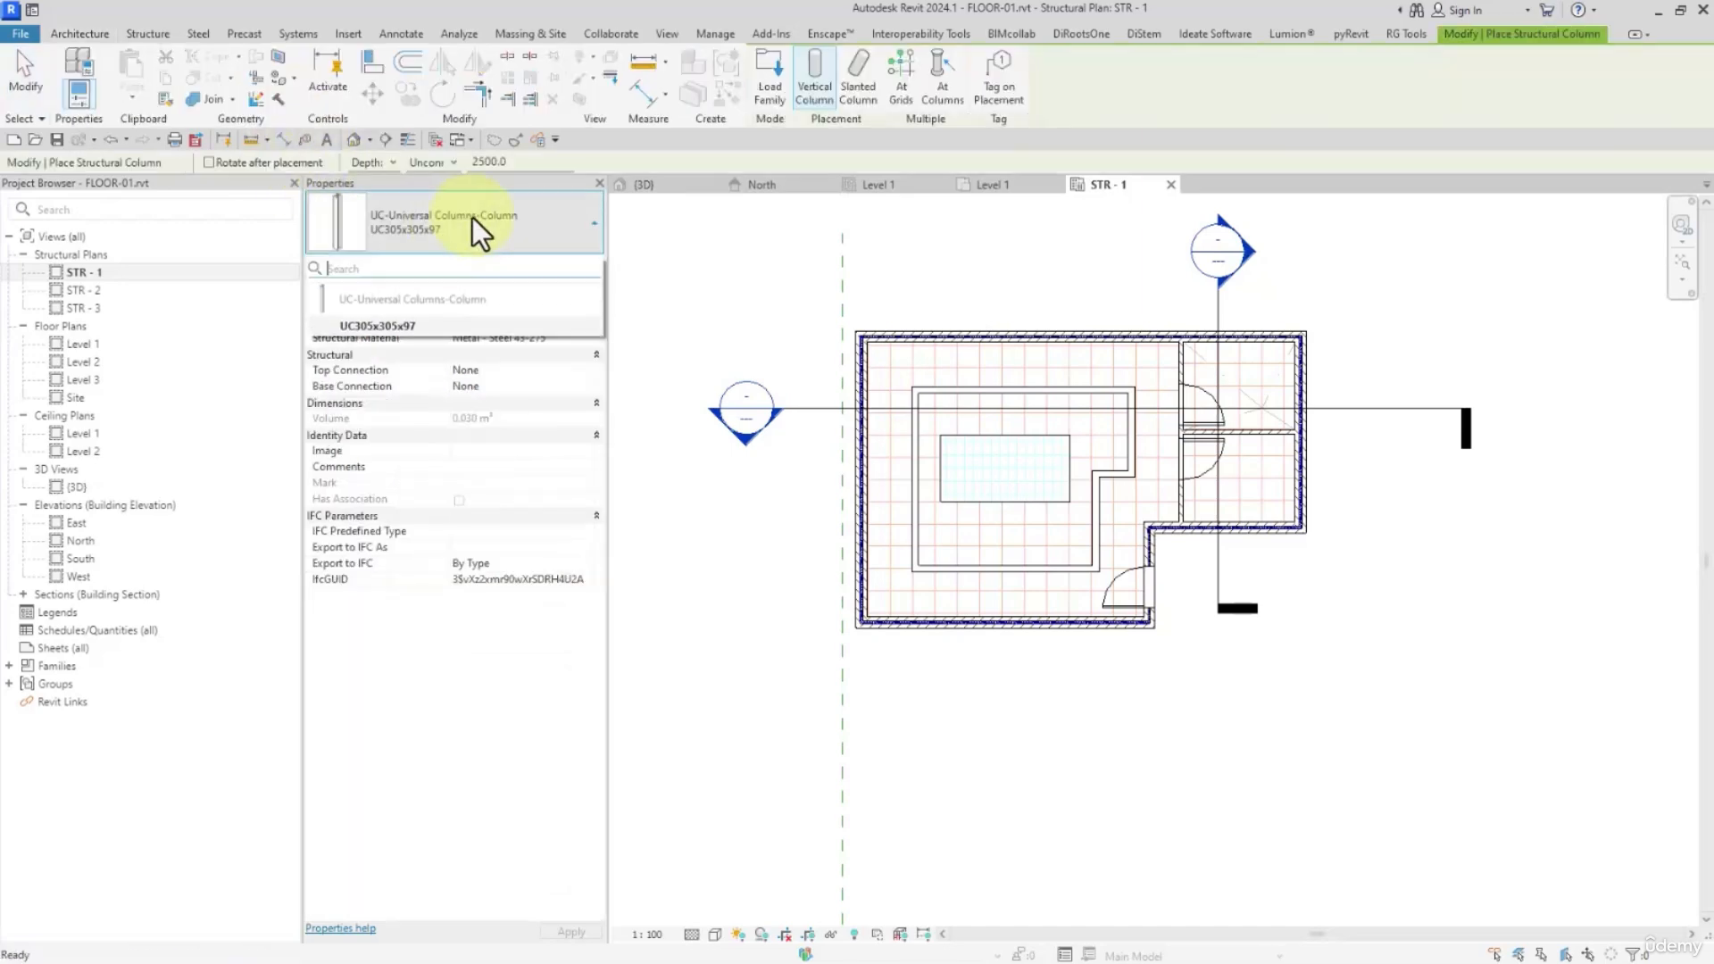
click(473, 217)
click(769, 89)
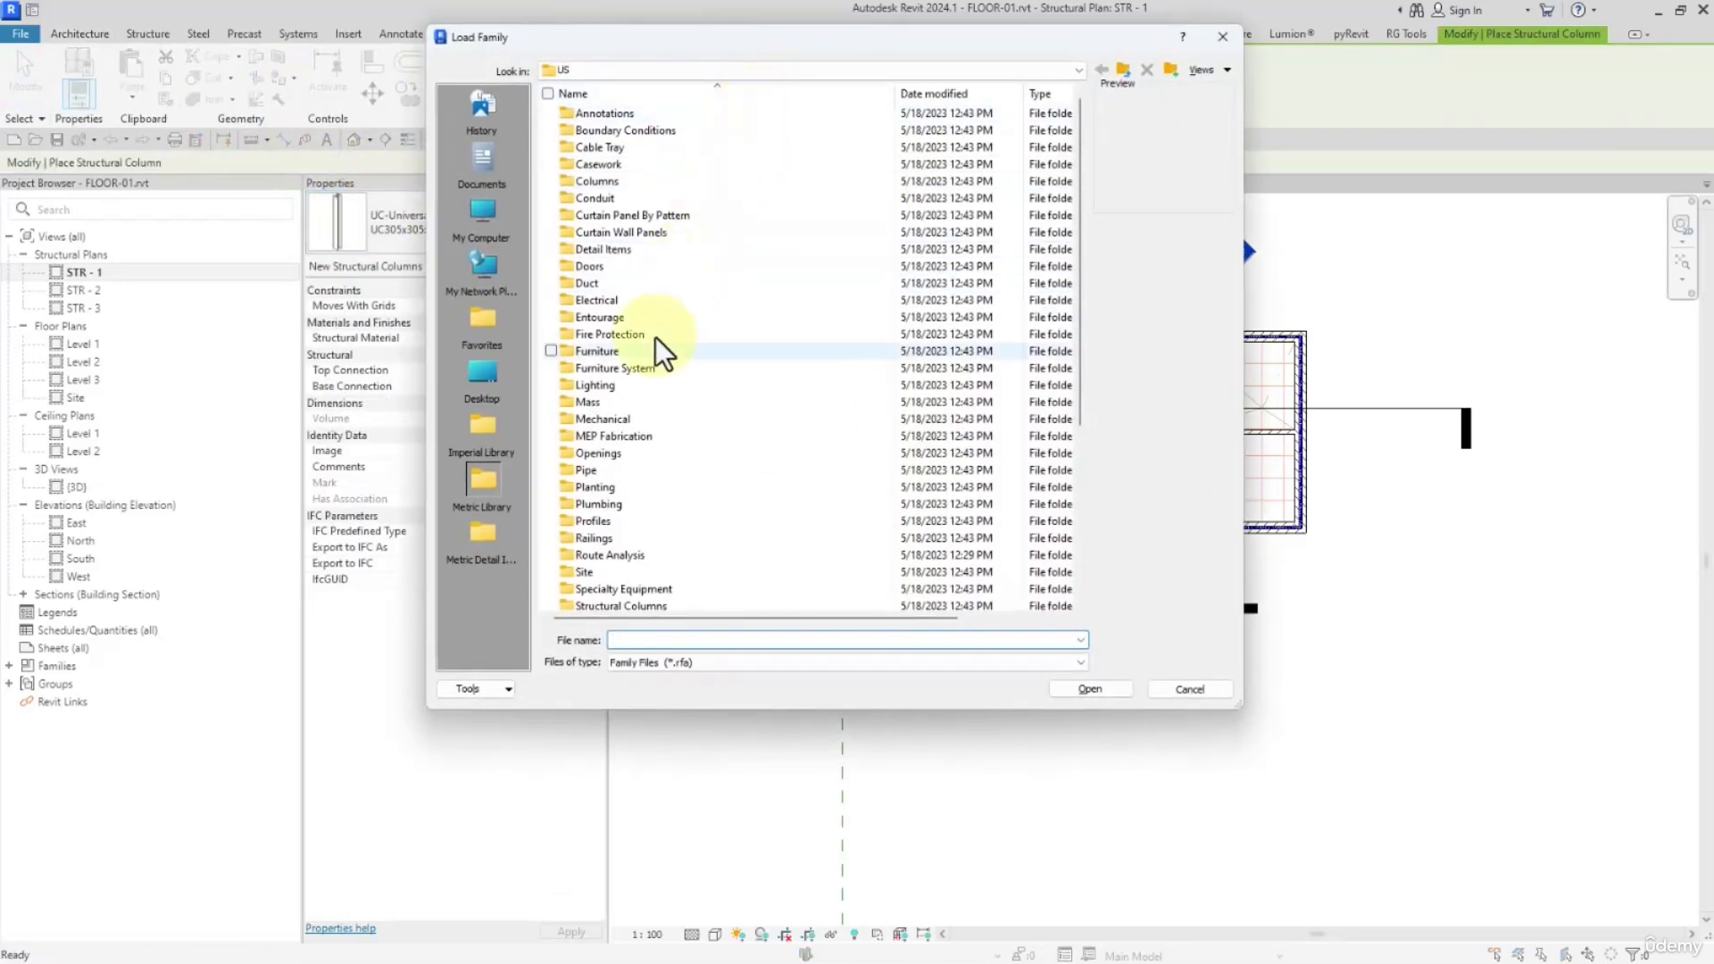
scroll(643, 428, down, 5)
double_click(623, 352)
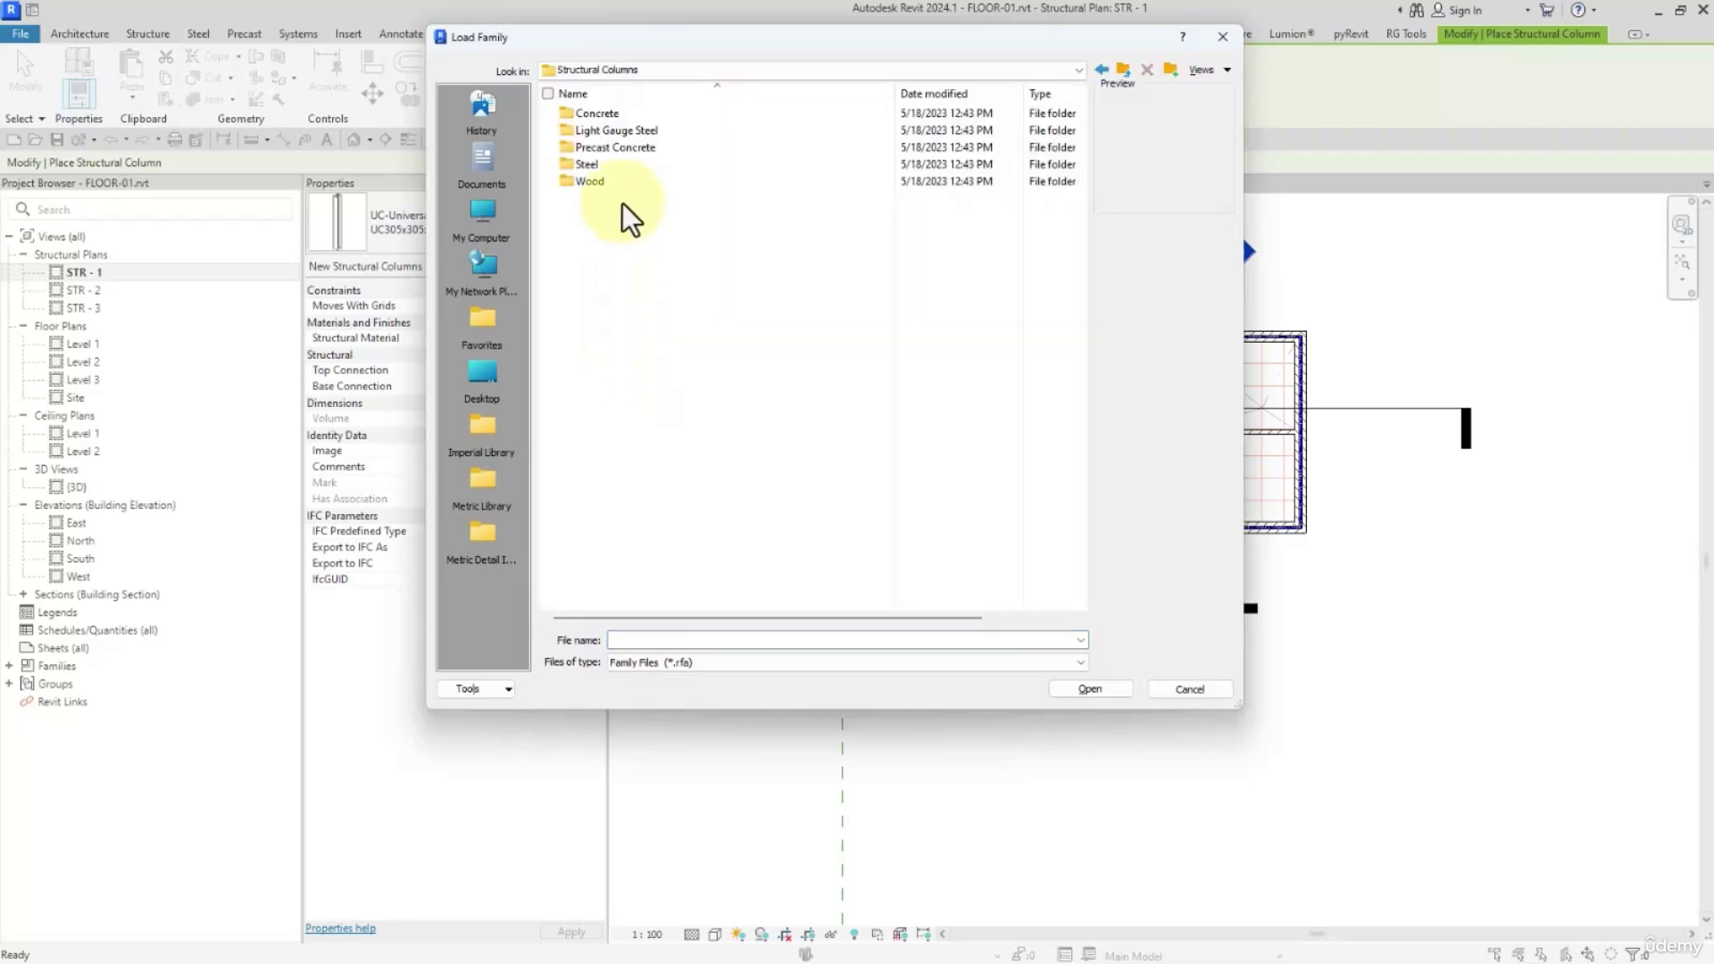
click(619, 132)
double_click(609, 110)
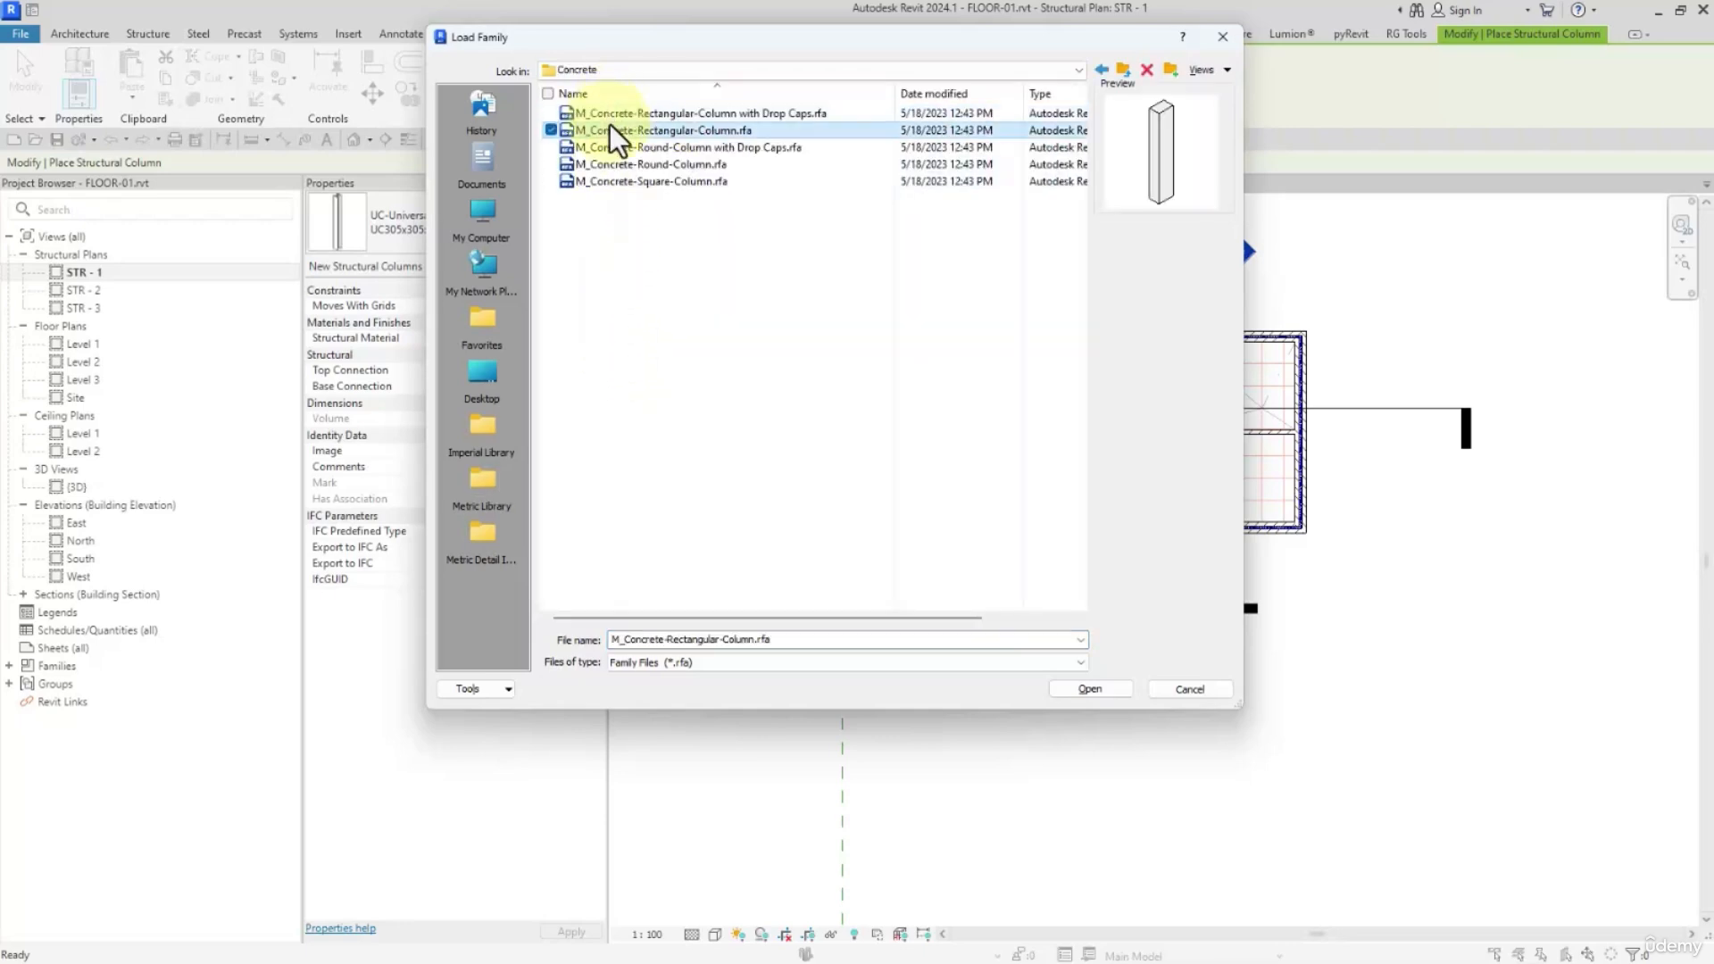
double_click(609, 128)
Place three 600 x 750mm concrete columns, with height up to STR - 2, along the upper, left and lower walls of the main room.
click(458, 227)
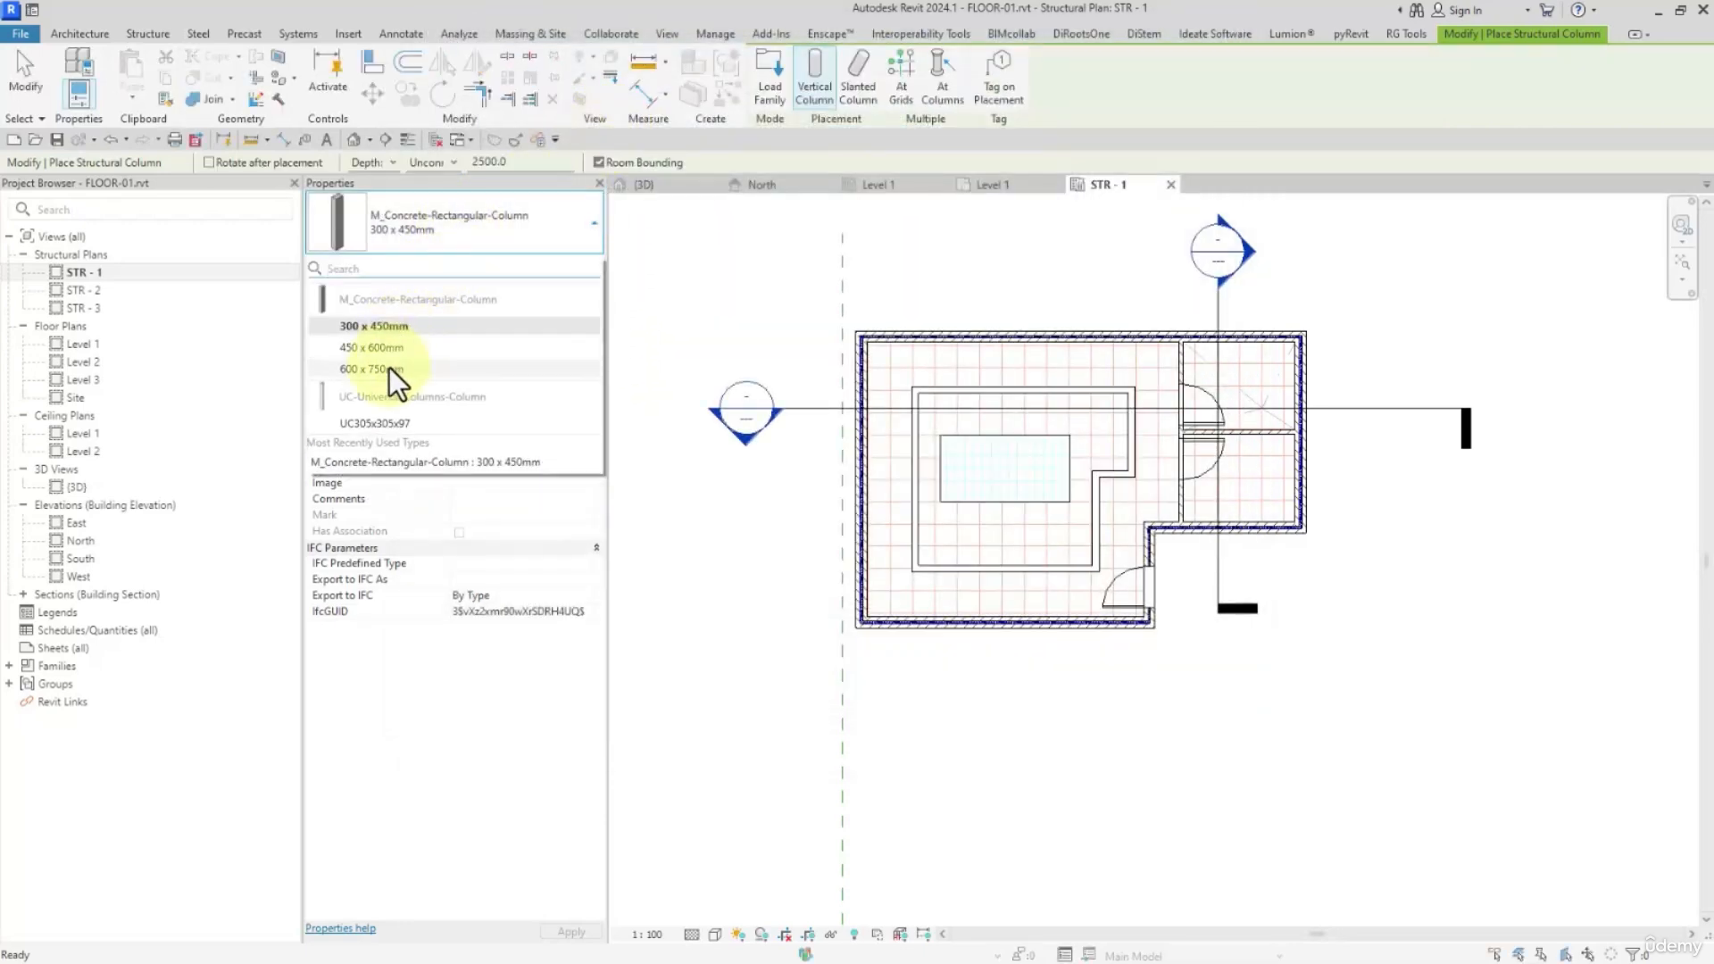
click(390, 368)
click(378, 195)
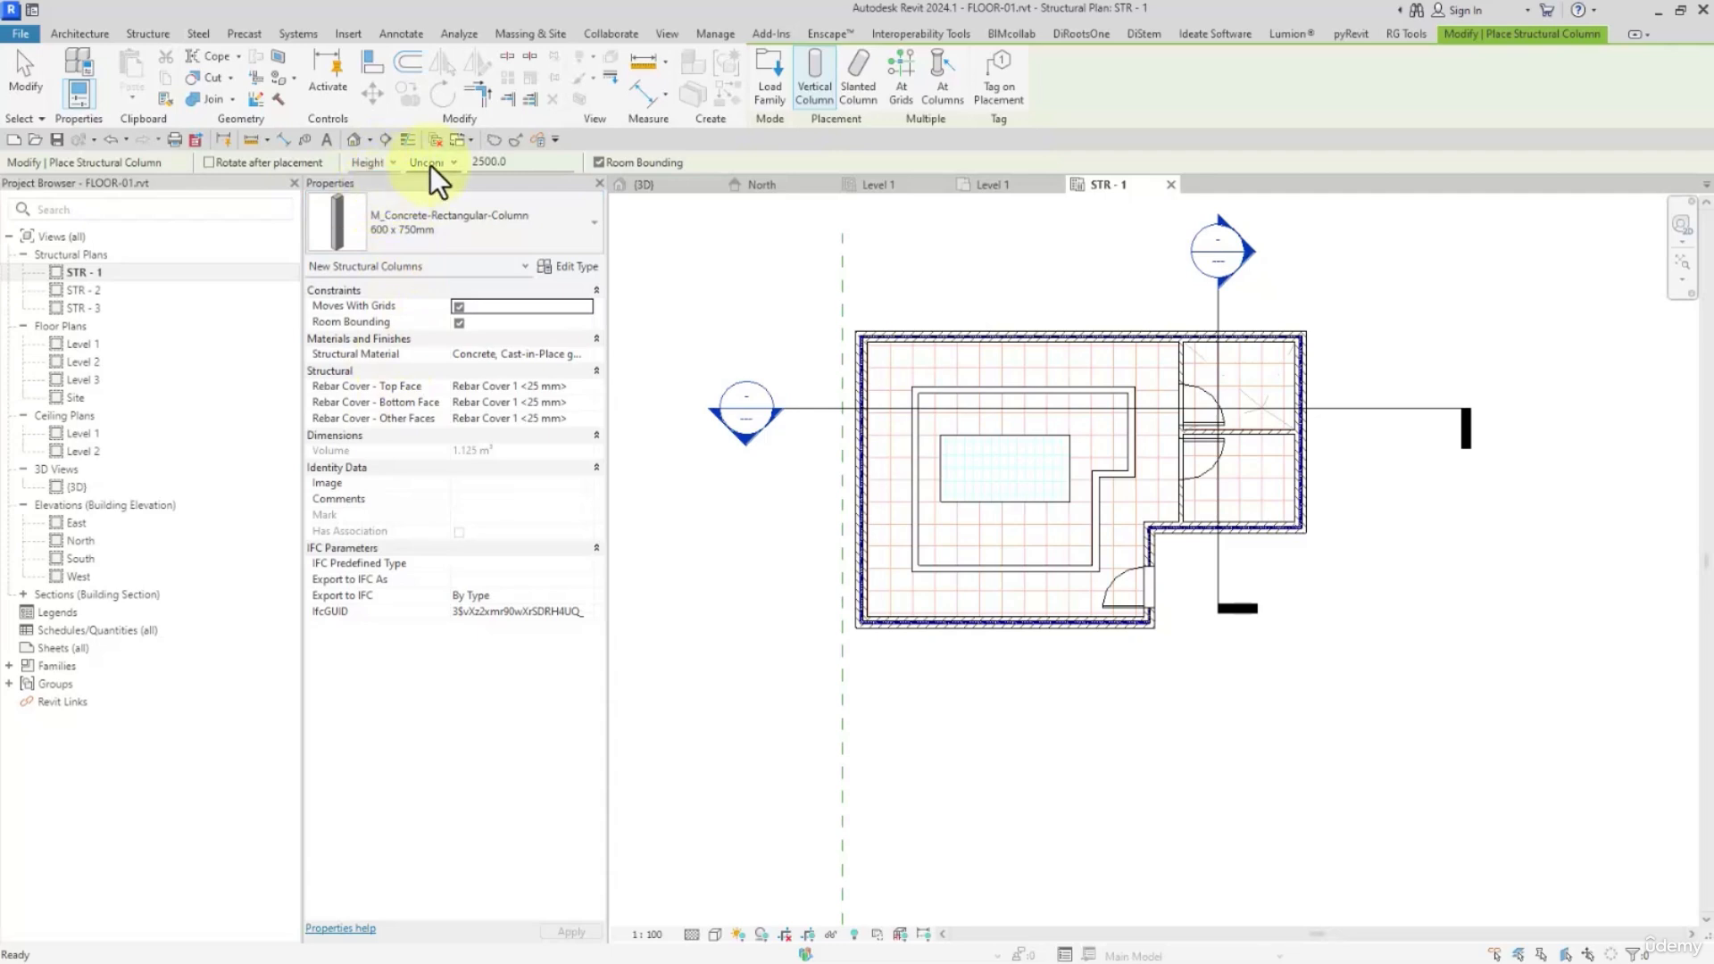
click(430, 163)
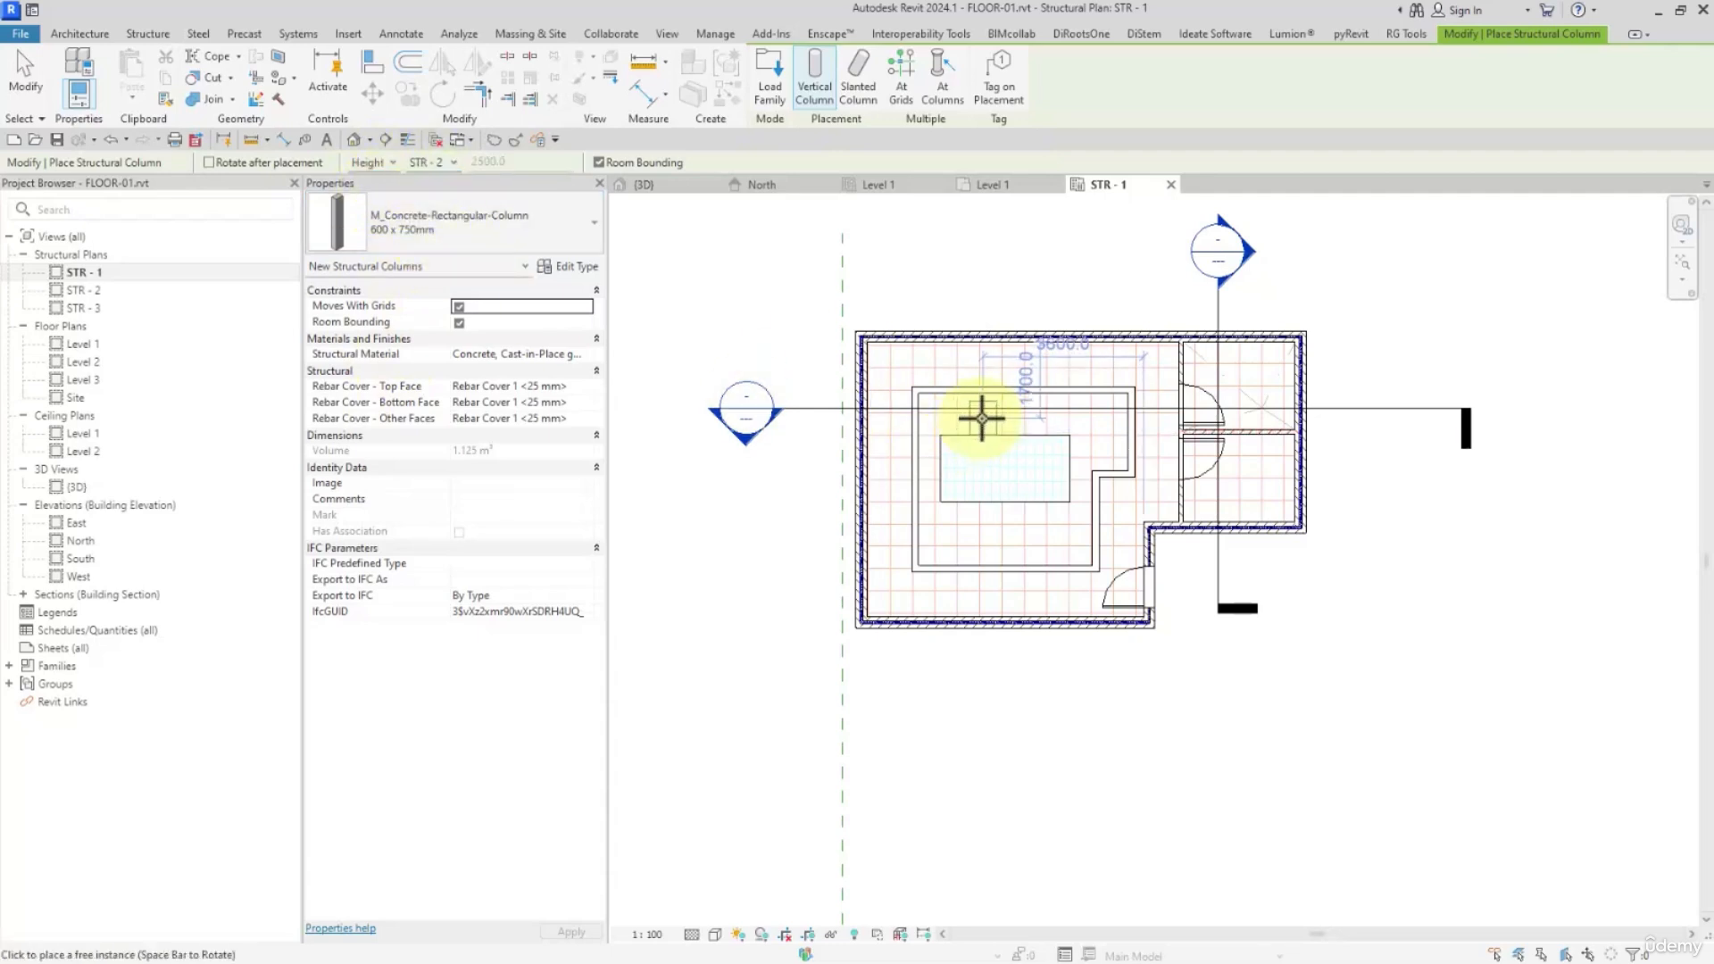
scroll(982, 413, up, 3)
click(988, 312)
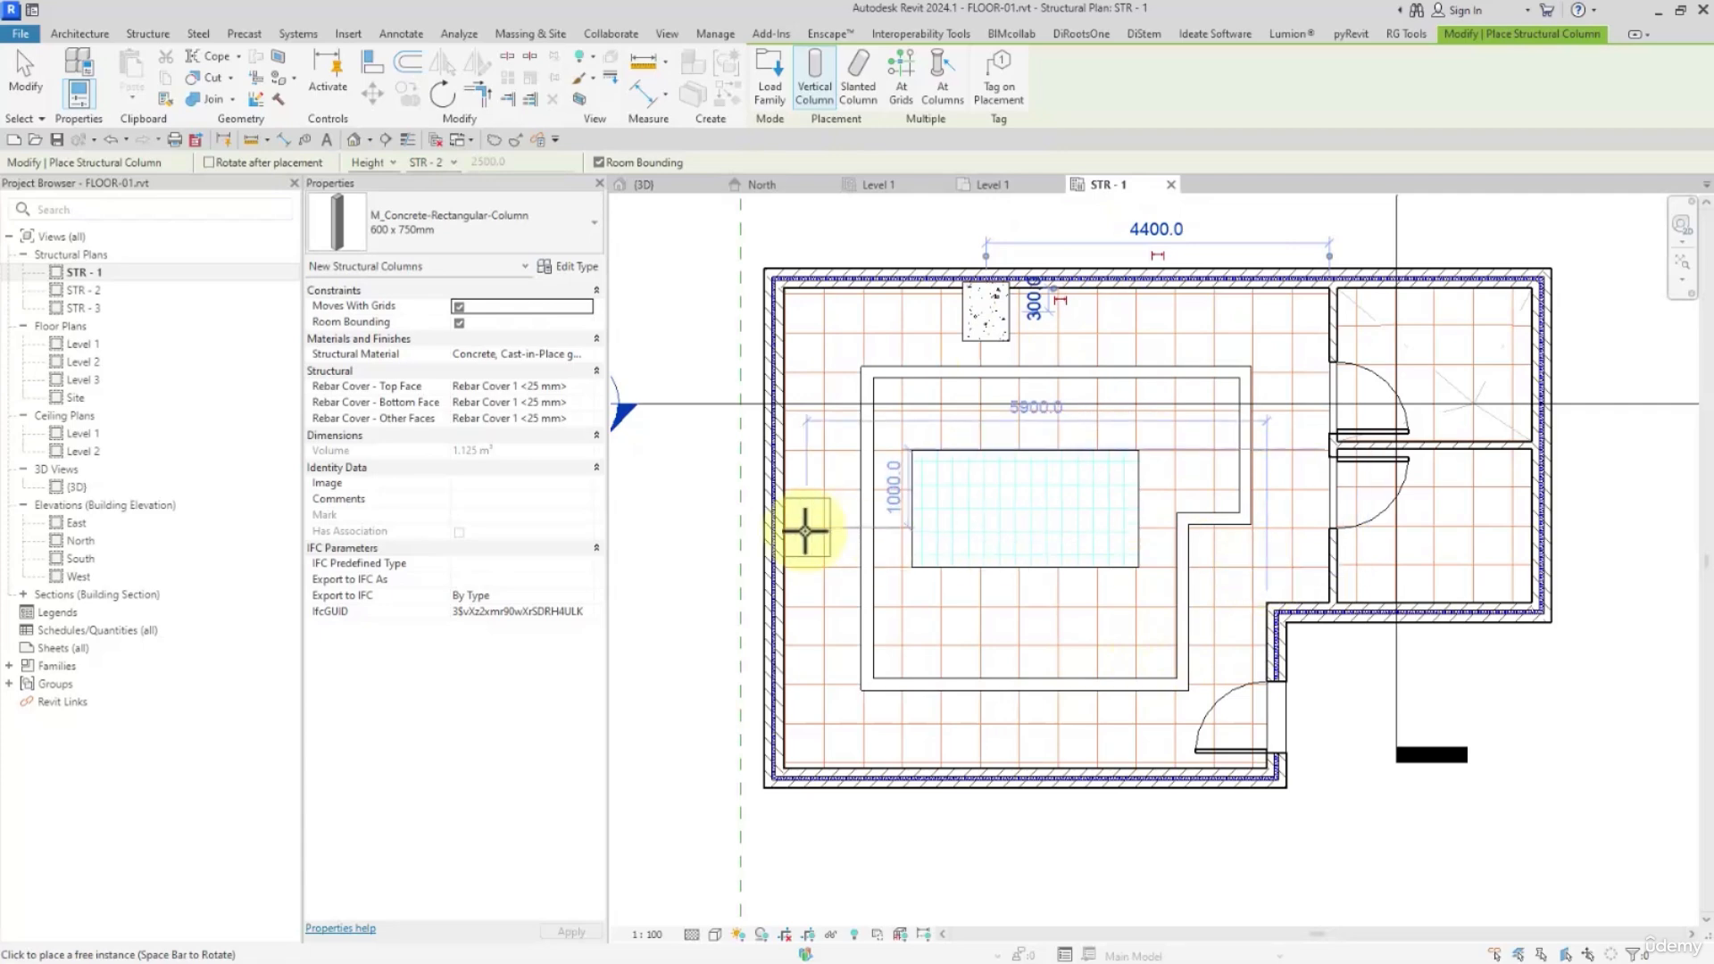
click(807, 543)
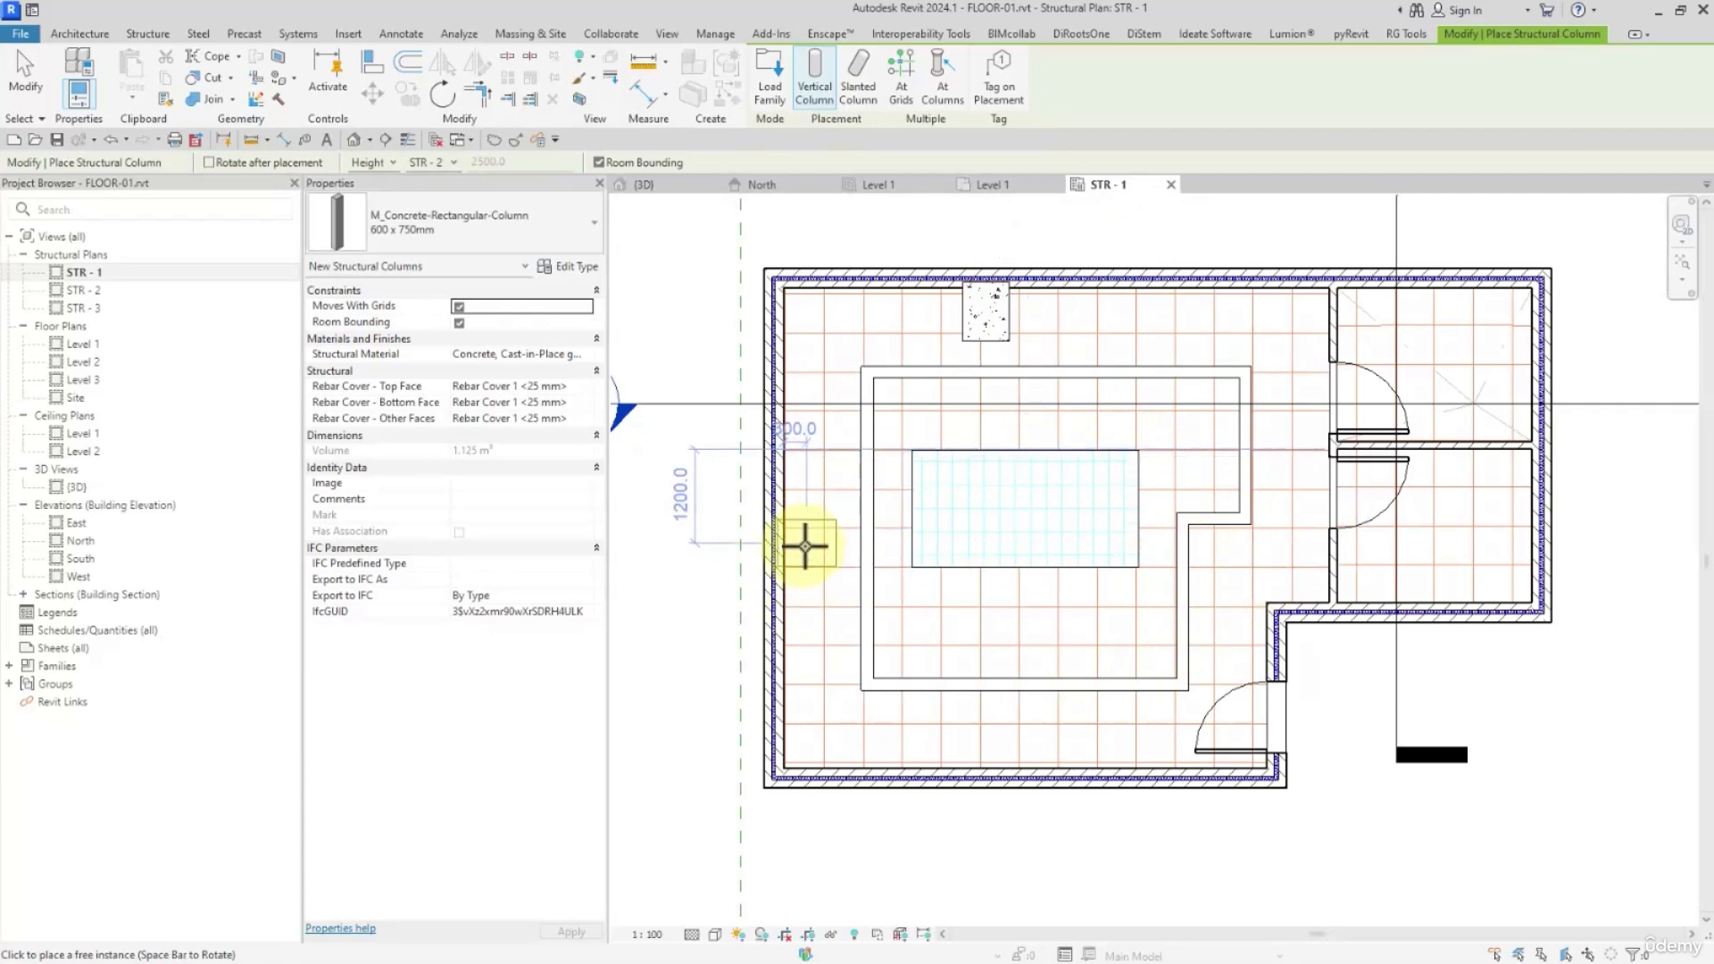
click(1039, 754)
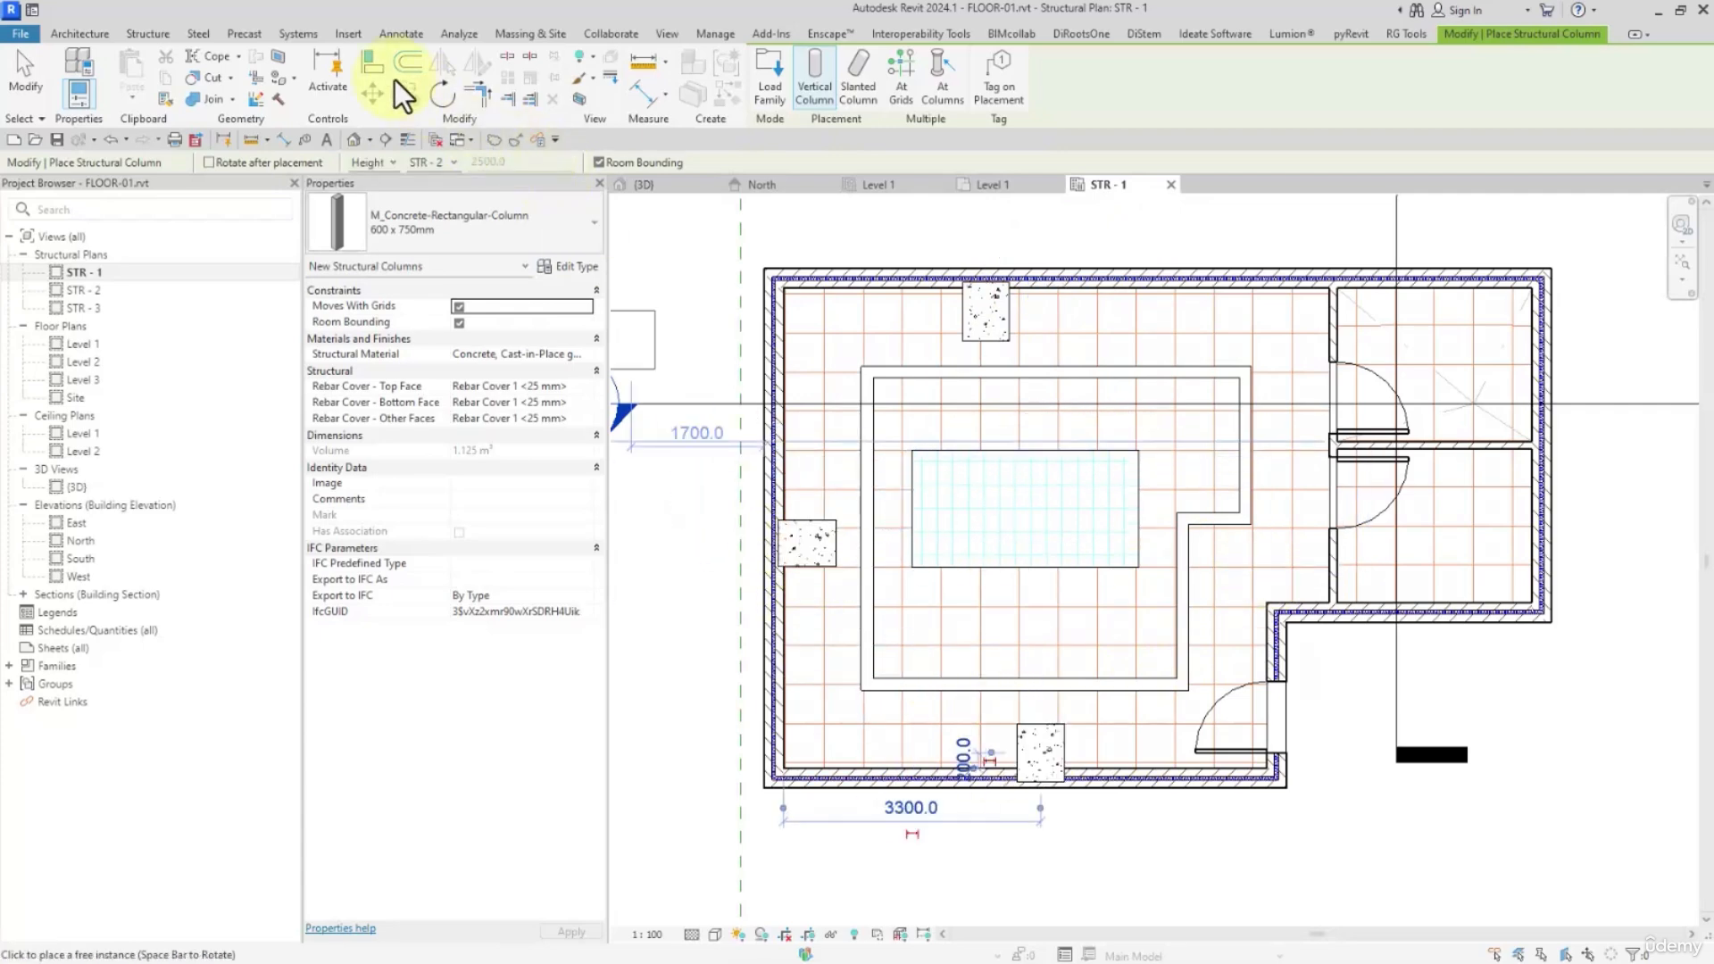
Align the upper concrete column's outer edge flush with the exterior face of the upper wall.
click(373, 64)
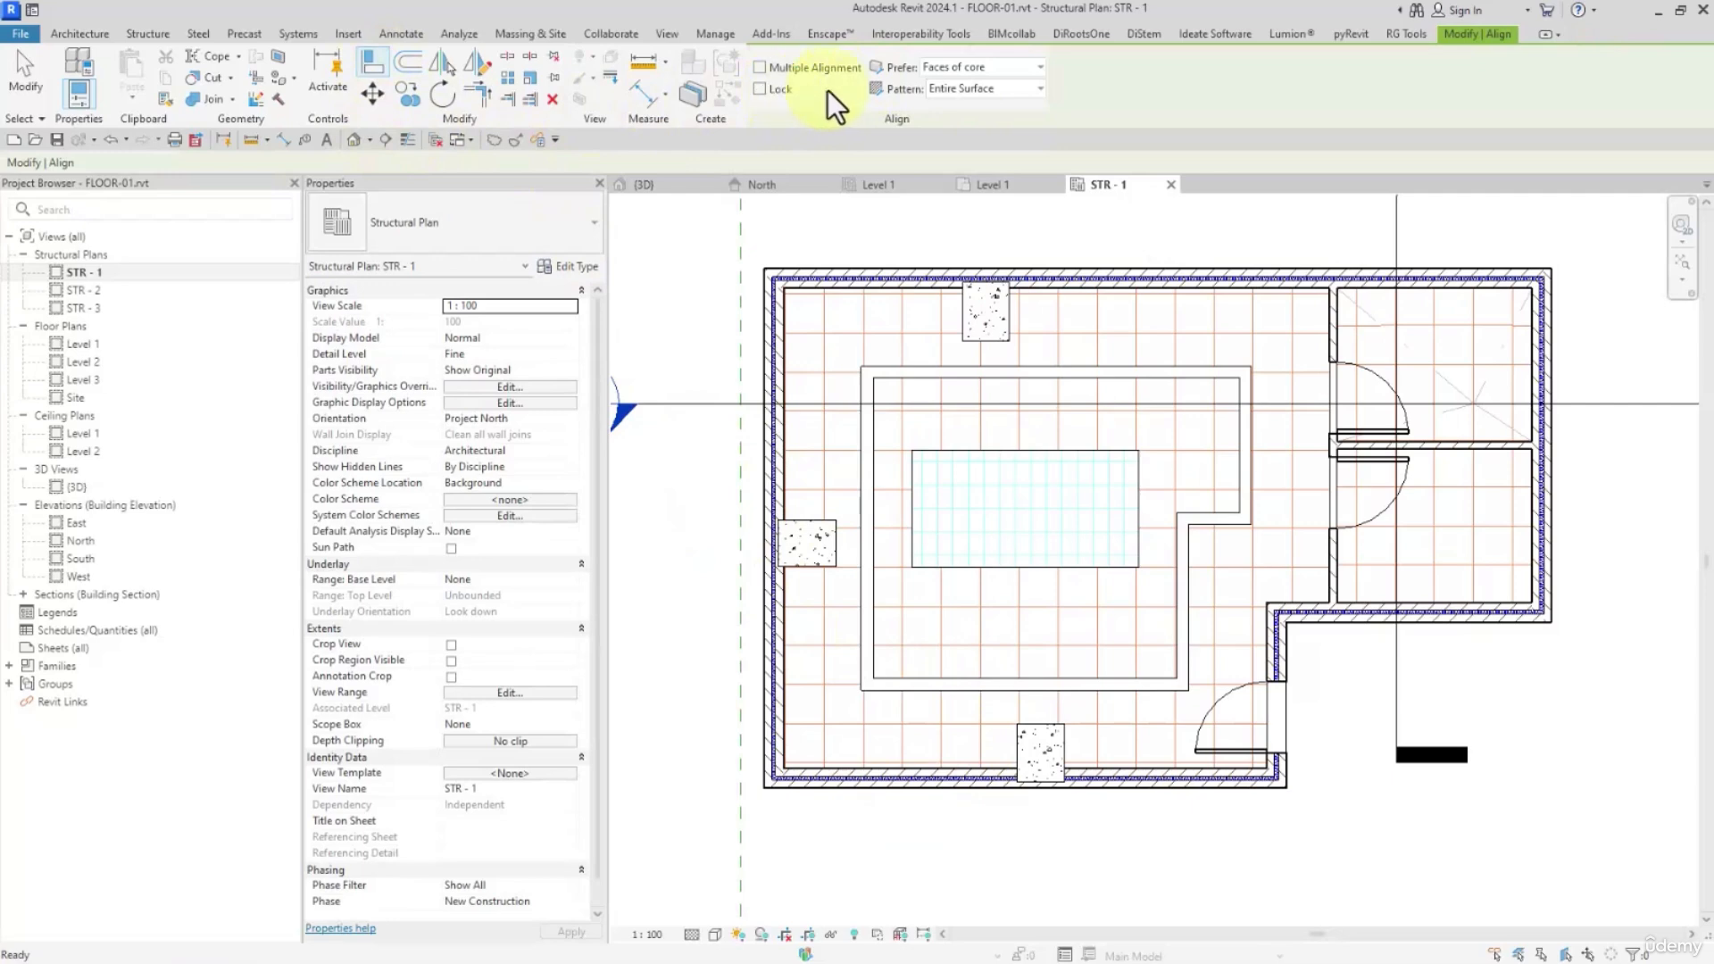
click(955, 65)
click(956, 65)
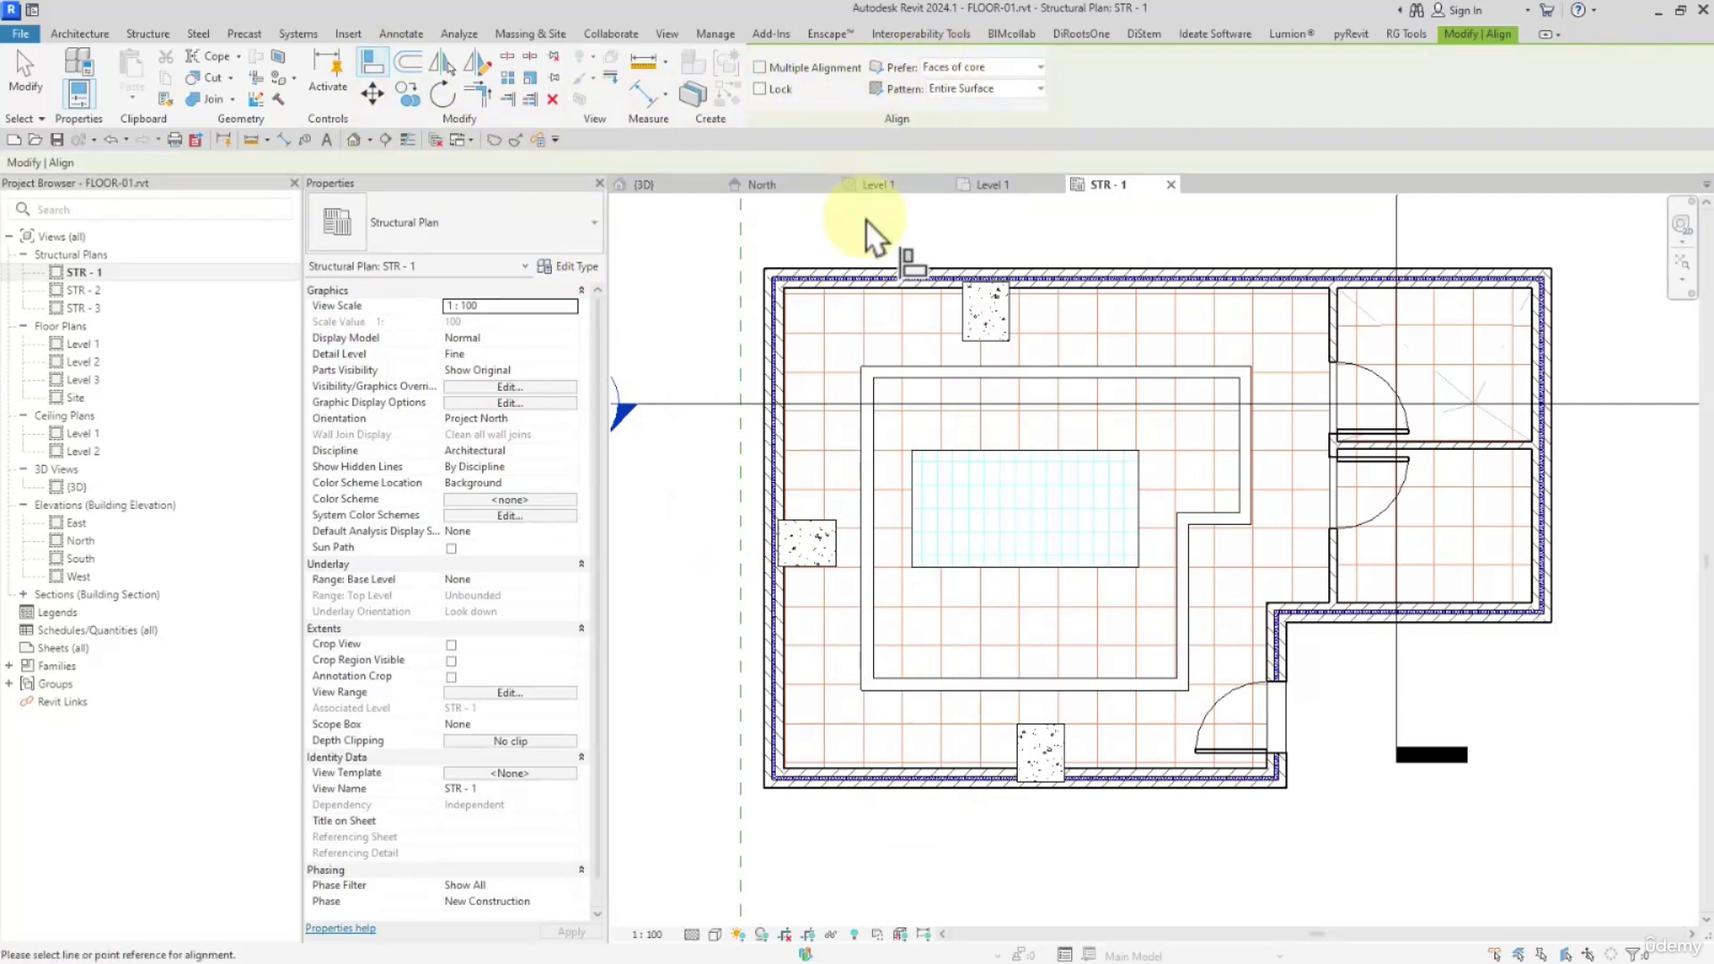
scroll(990, 286, up, 3)
scroll(855, 302, up, 5)
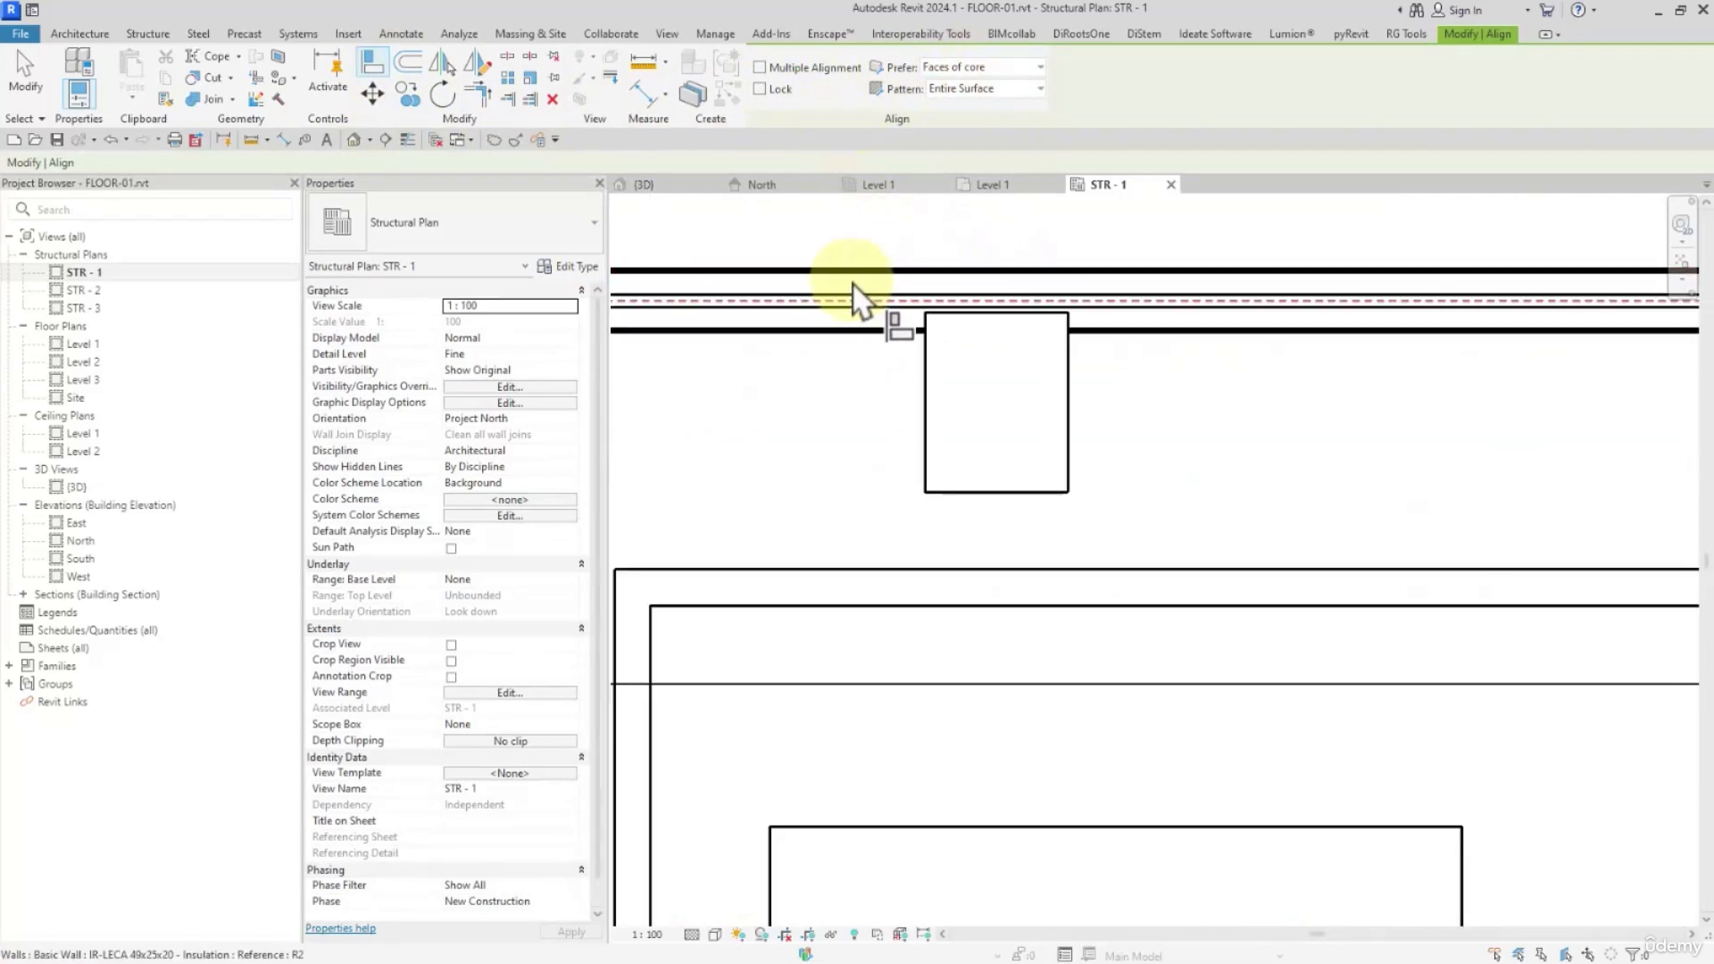
click(408, 140)
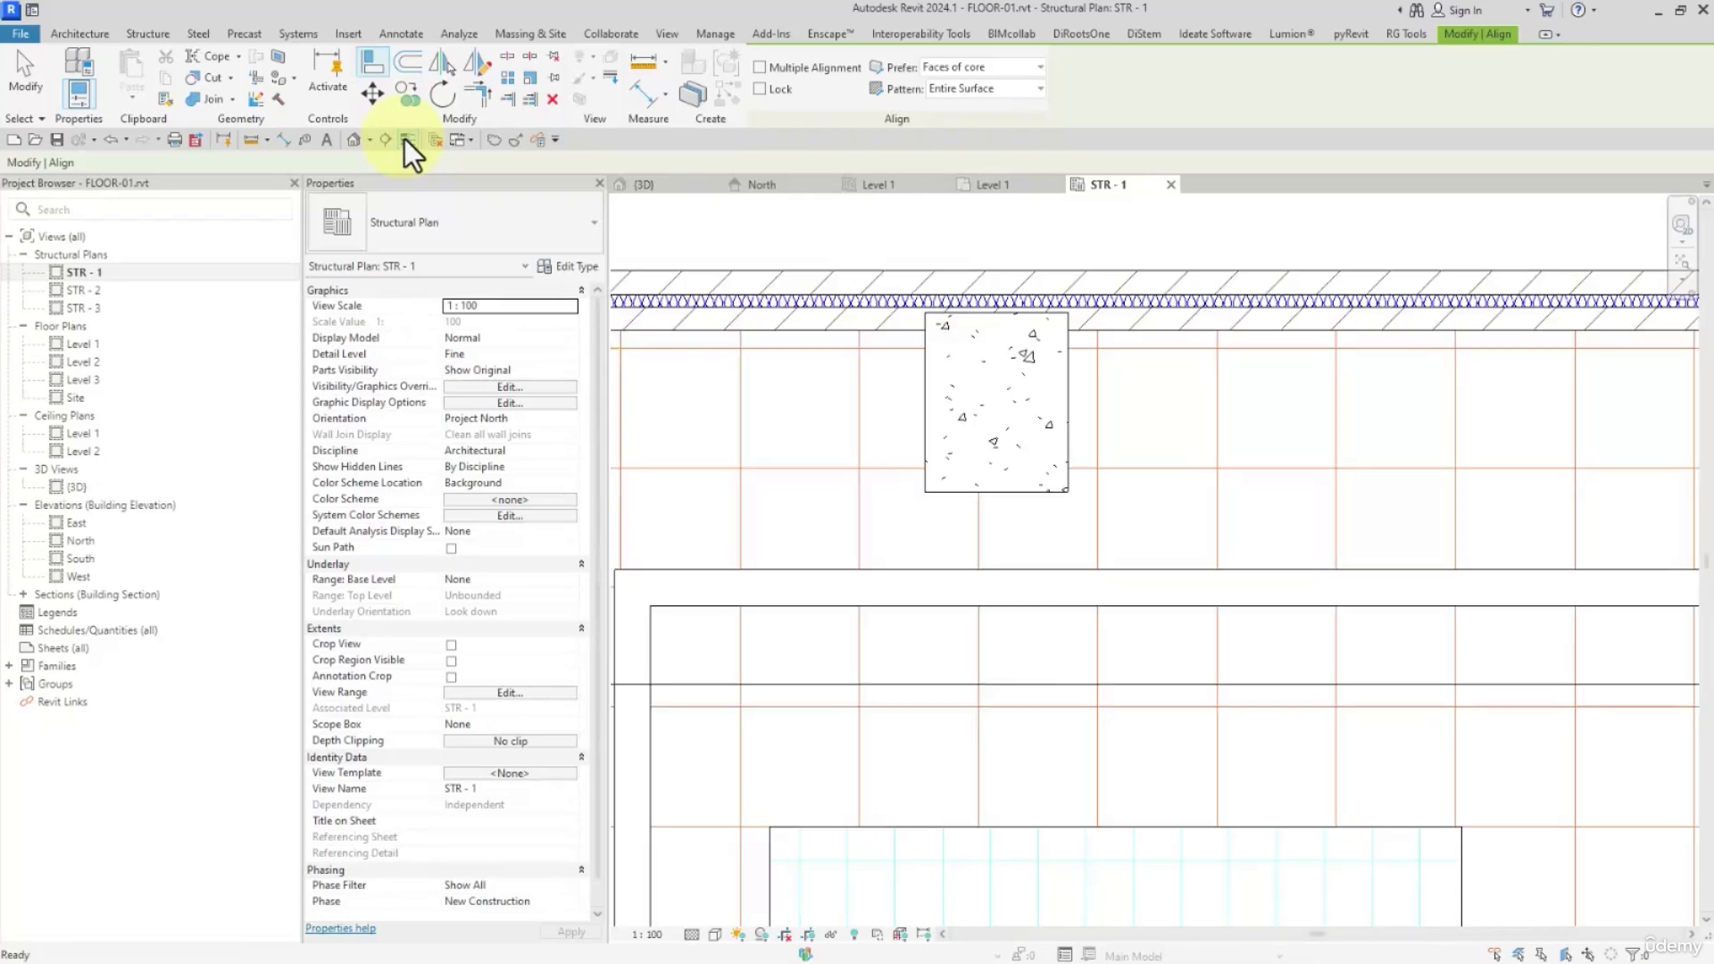
click(408, 141)
click(991, 270)
click(988, 314)
scroll(1020, 303, down, 4)
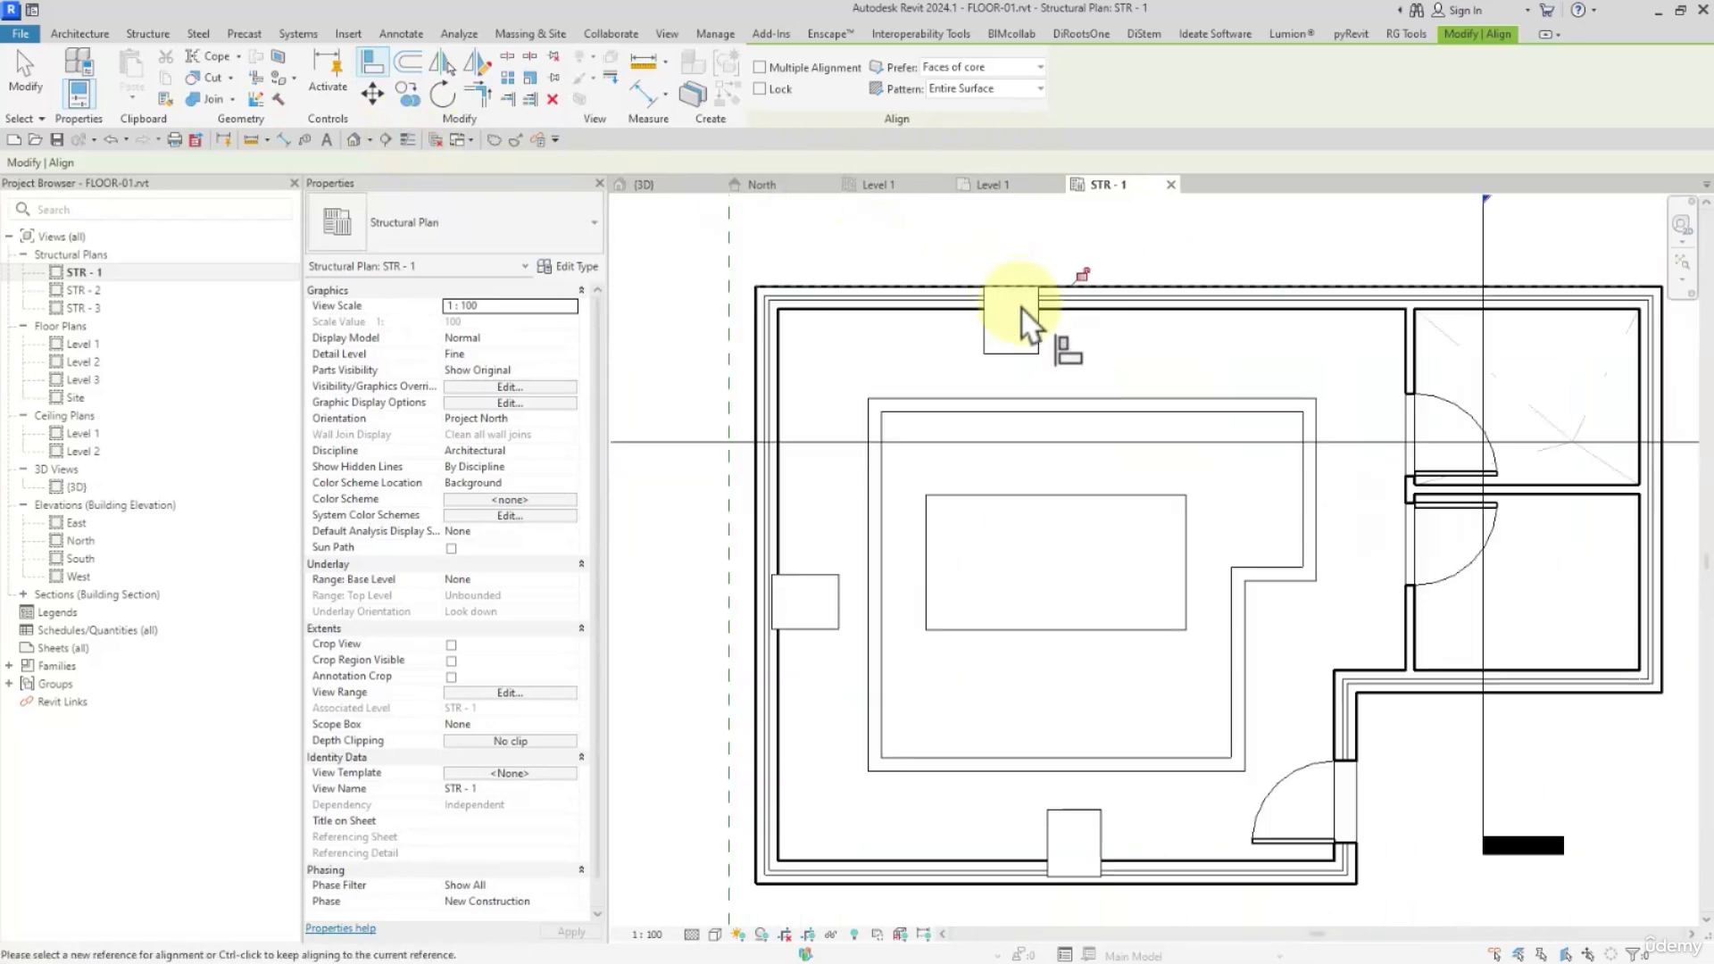
Align the lower column with the upper column's centreline, and set the lower and left columns flush with the exterior wall faces.
scroll(1021, 307, down, 2)
click(1010, 321)
click(1046, 611)
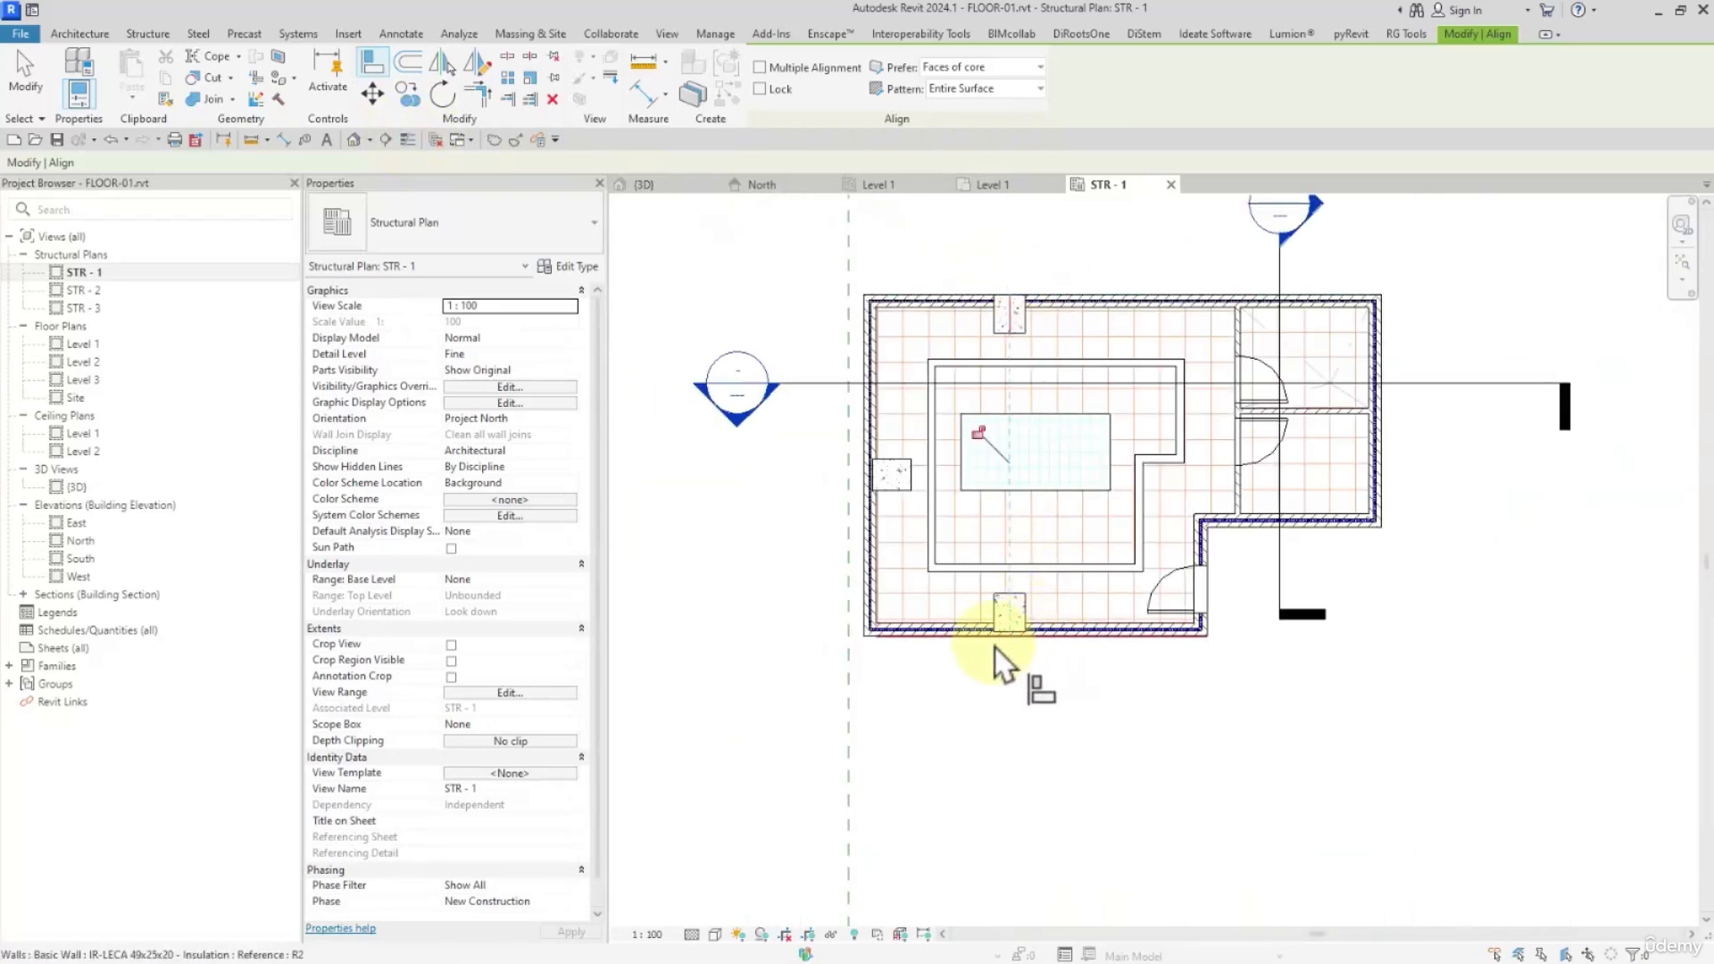
click(864, 517)
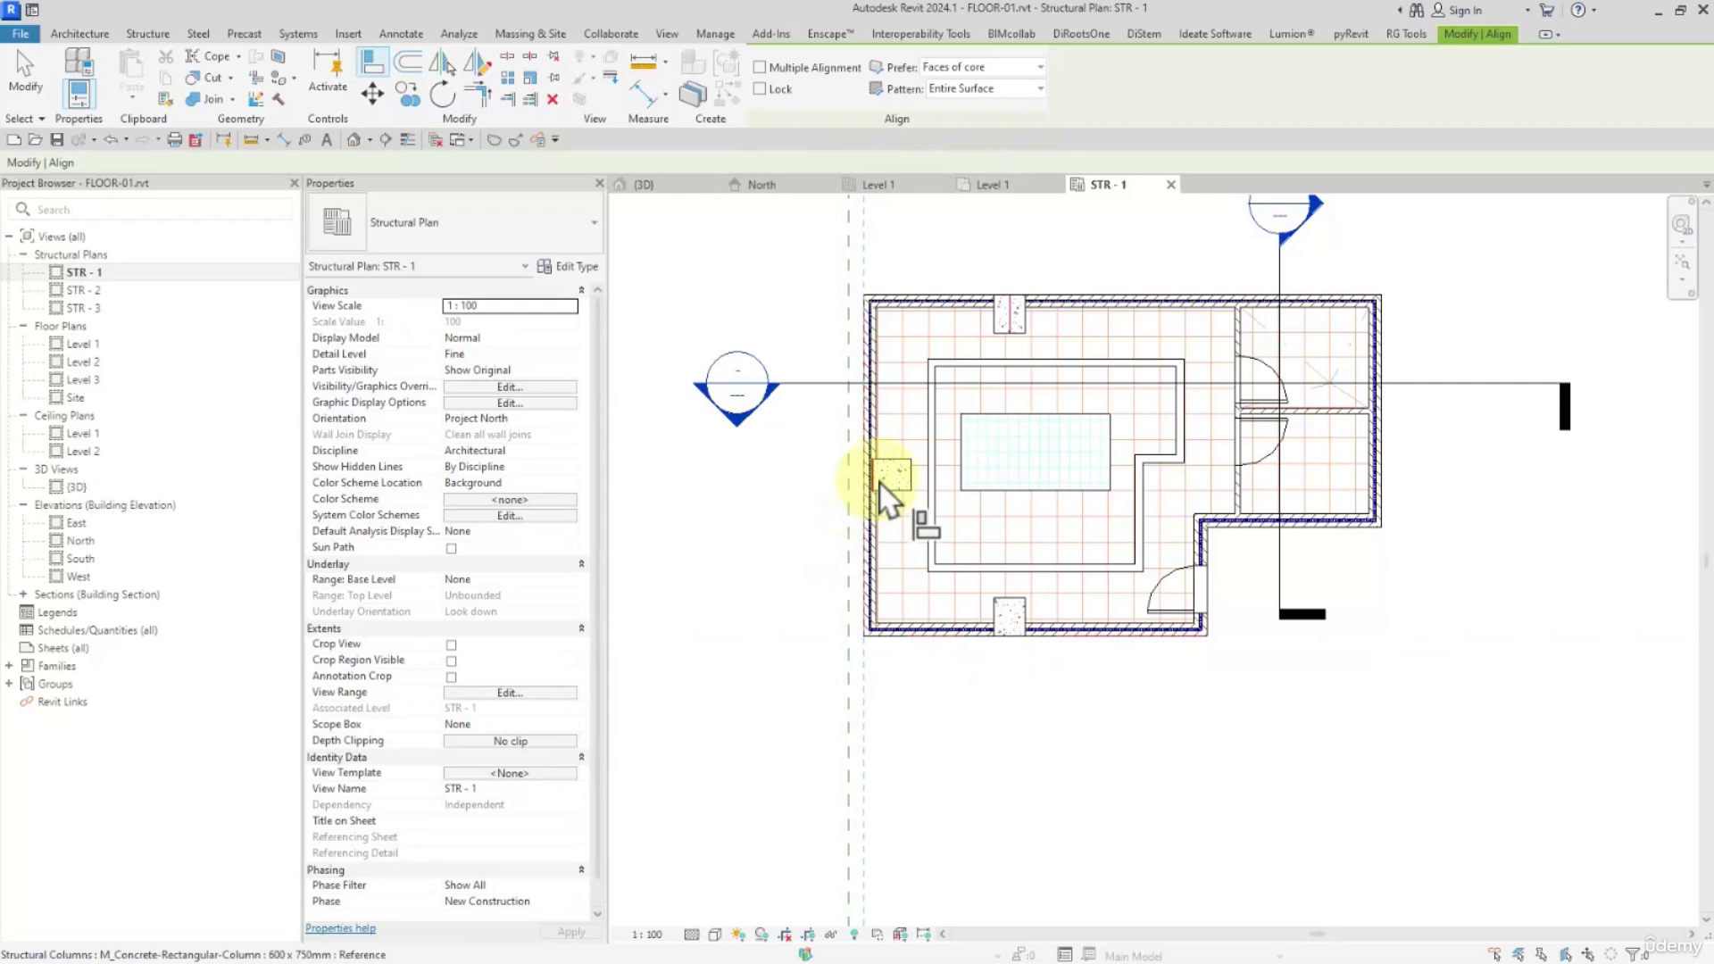
click(882, 486)
click(27, 76)
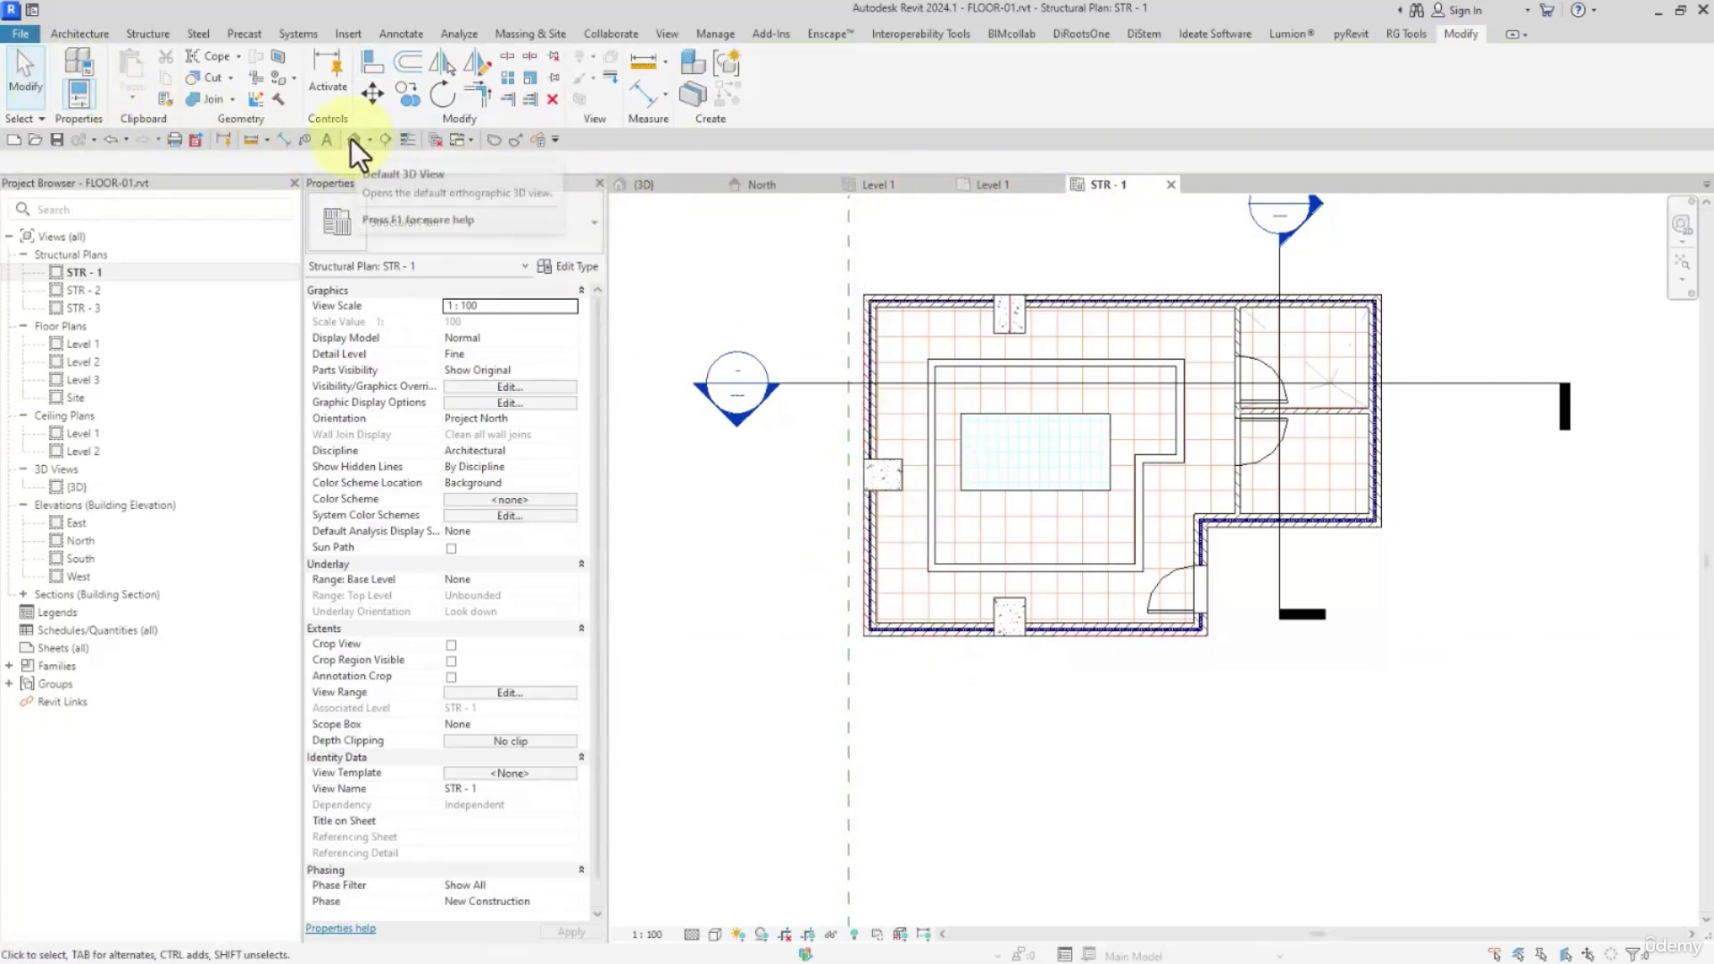
Extend Section 1's far clip offset to about 1952 mm in the Level 1 floor plan and check the column's height in the section.
double_click(725, 405)
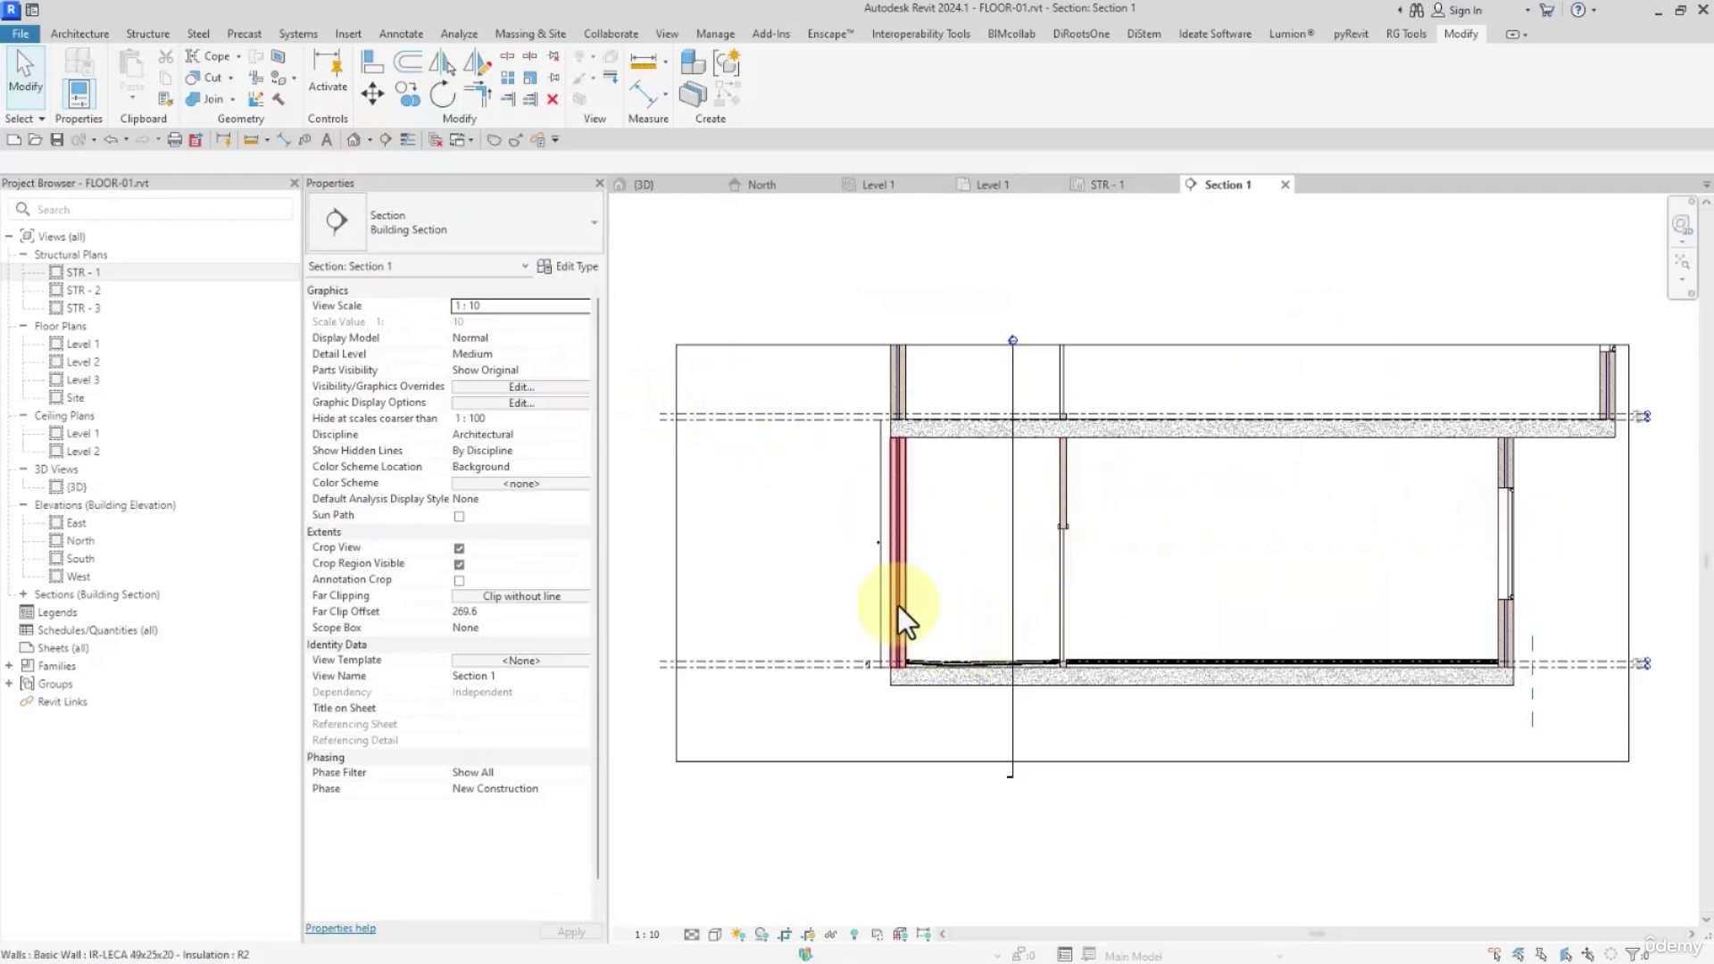
click(971, 184)
click(977, 416)
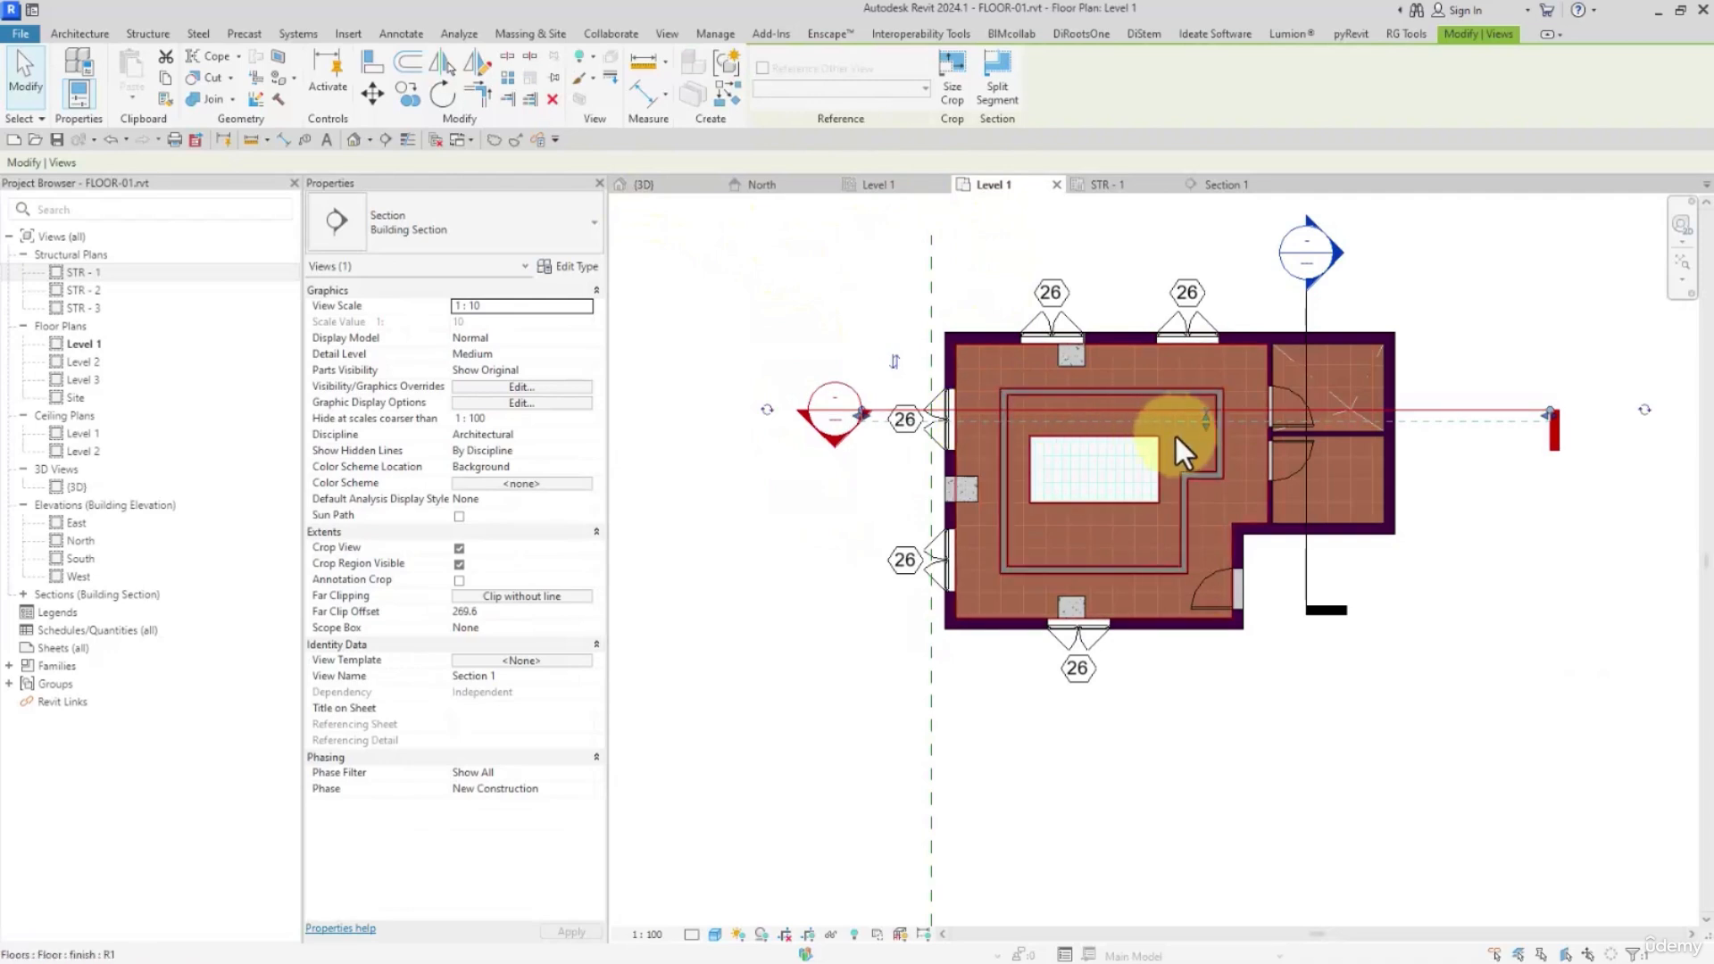
click(821, 447)
double_click(830, 418)
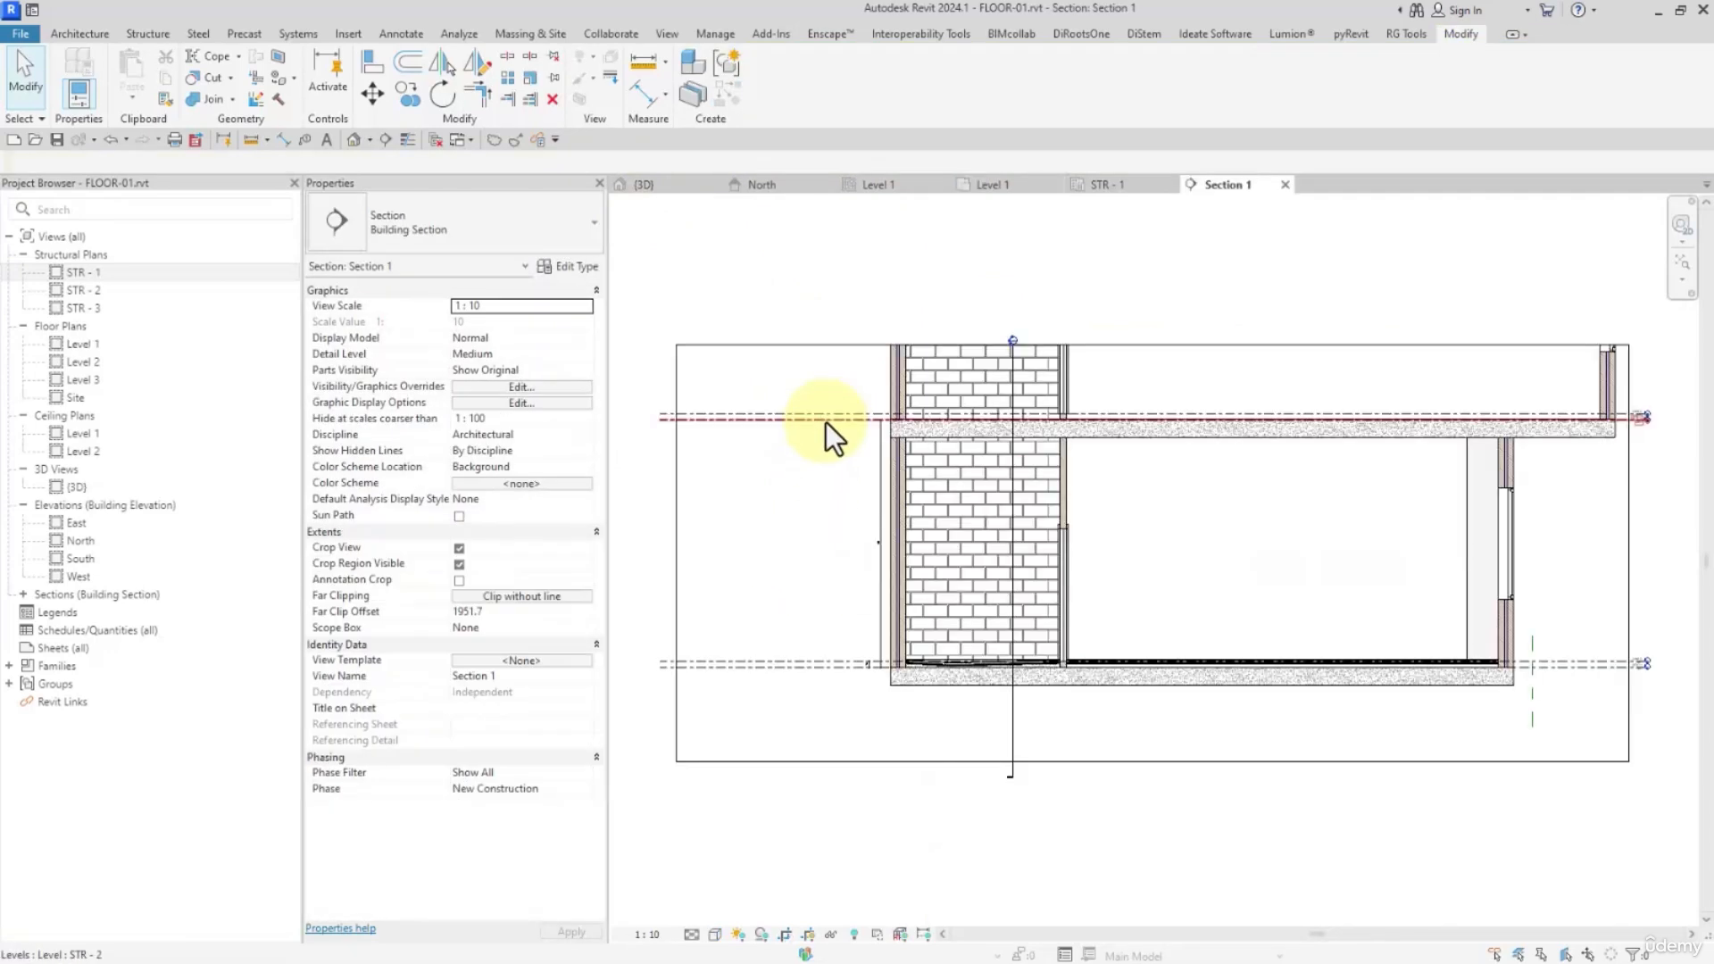
click(1471, 544)
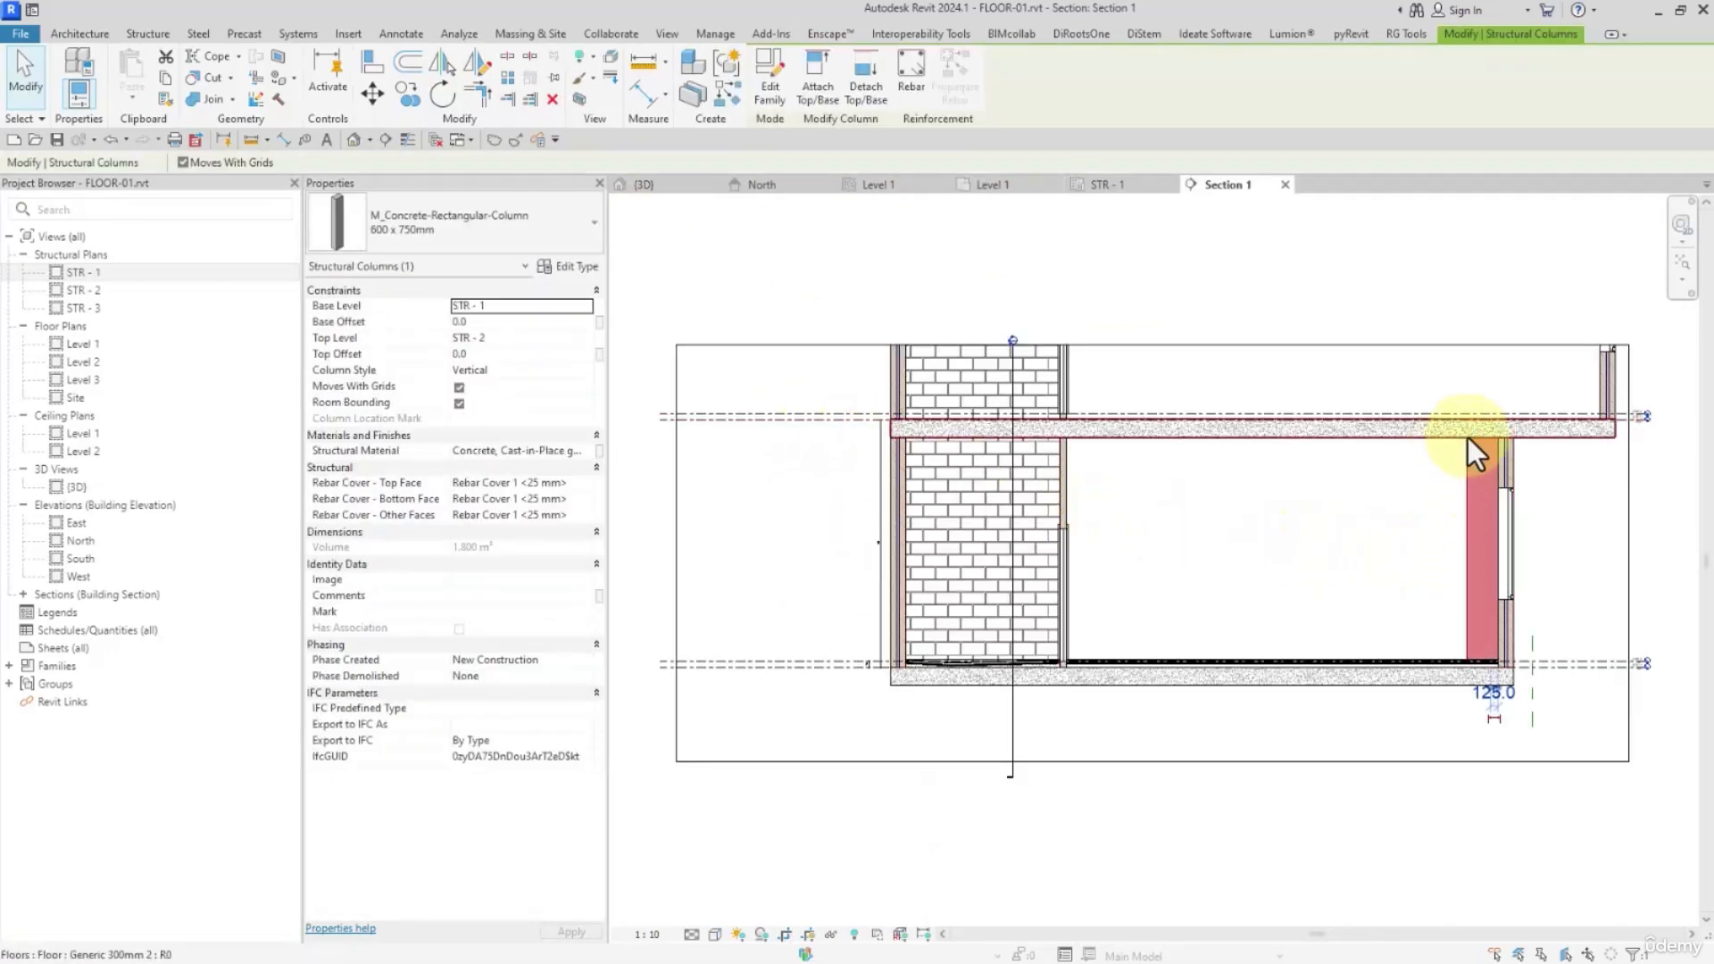
click(776, 297)
Open the Level 1 ceiling plan and close all other open views.
click(72, 432)
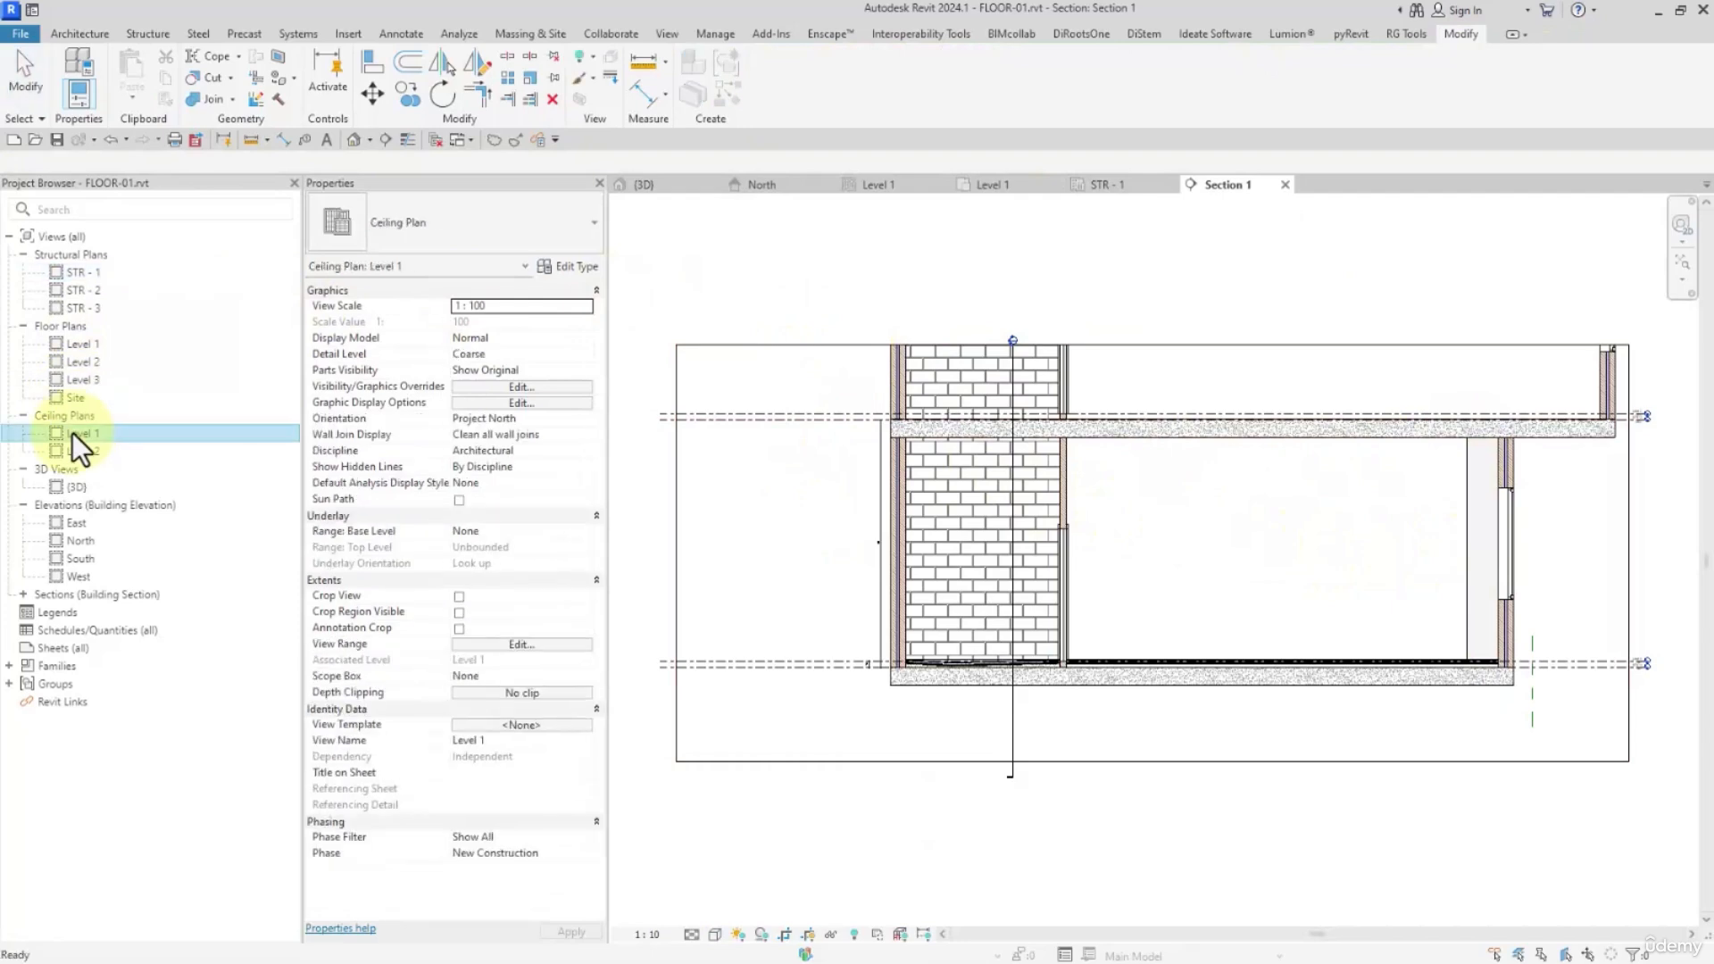
double_click(72, 431)
click(434, 140)
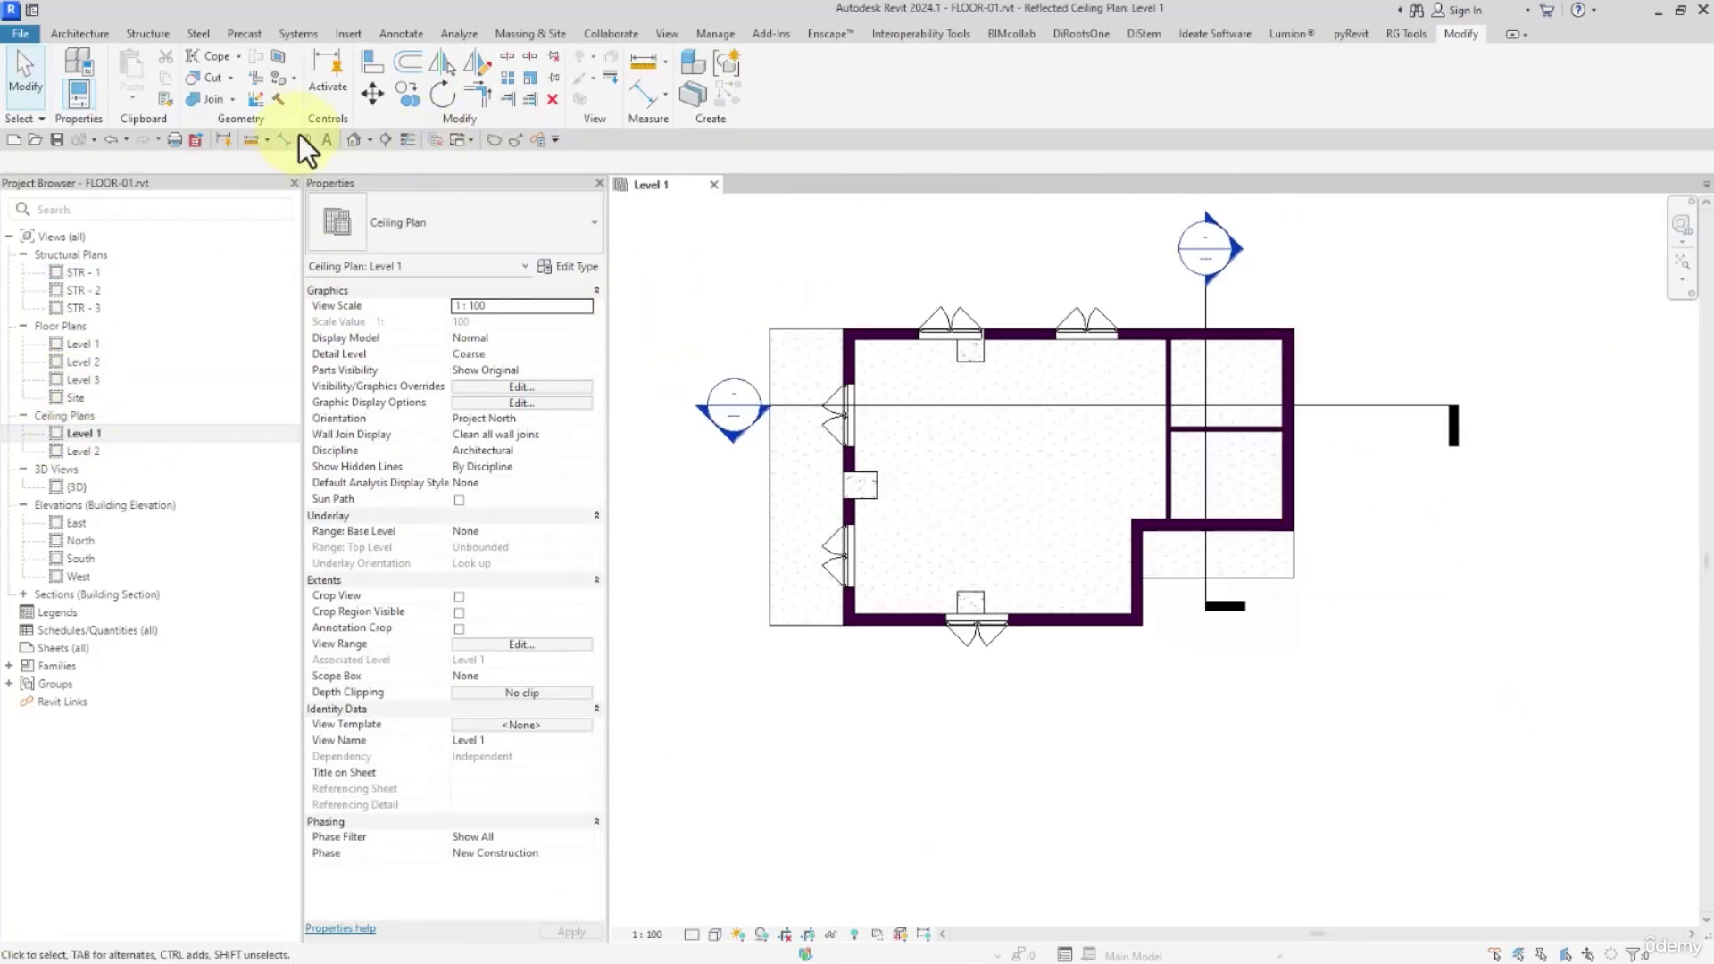
Move the upper and lower columns together along their walls so the upper one sits between the two upper windows.
scroll(971, 340, up, 2)
click(969, 361)
scroll(978, 362, up, 1)
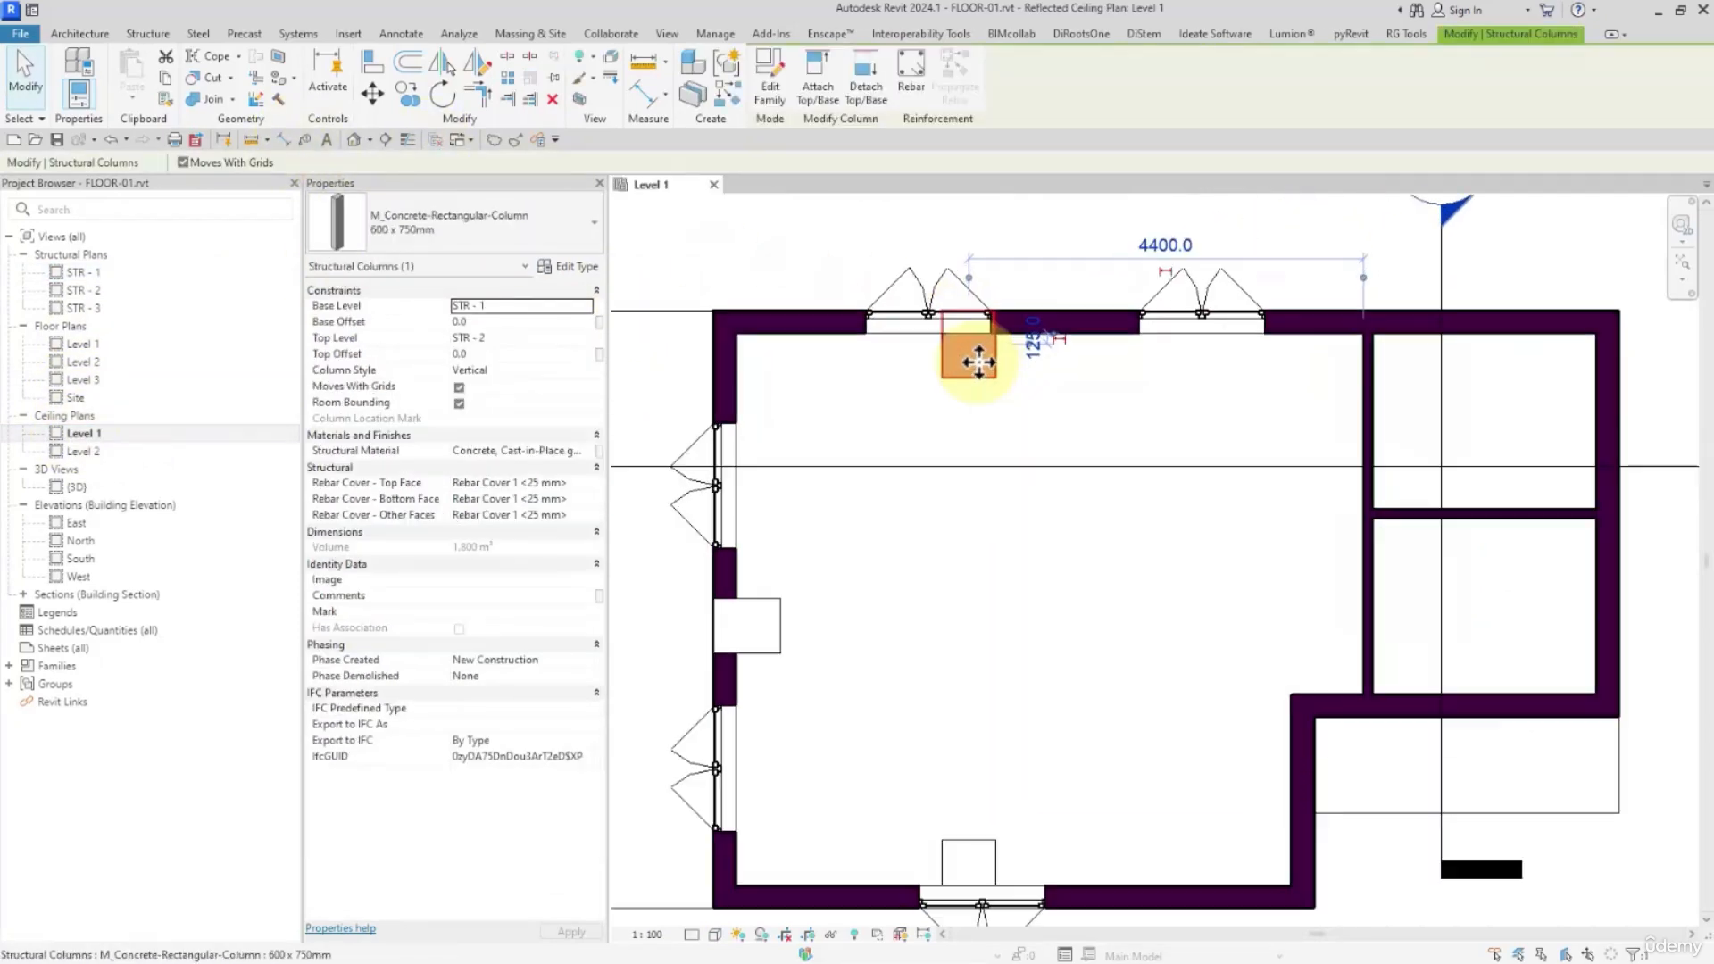
ctrl+click(959, 861)
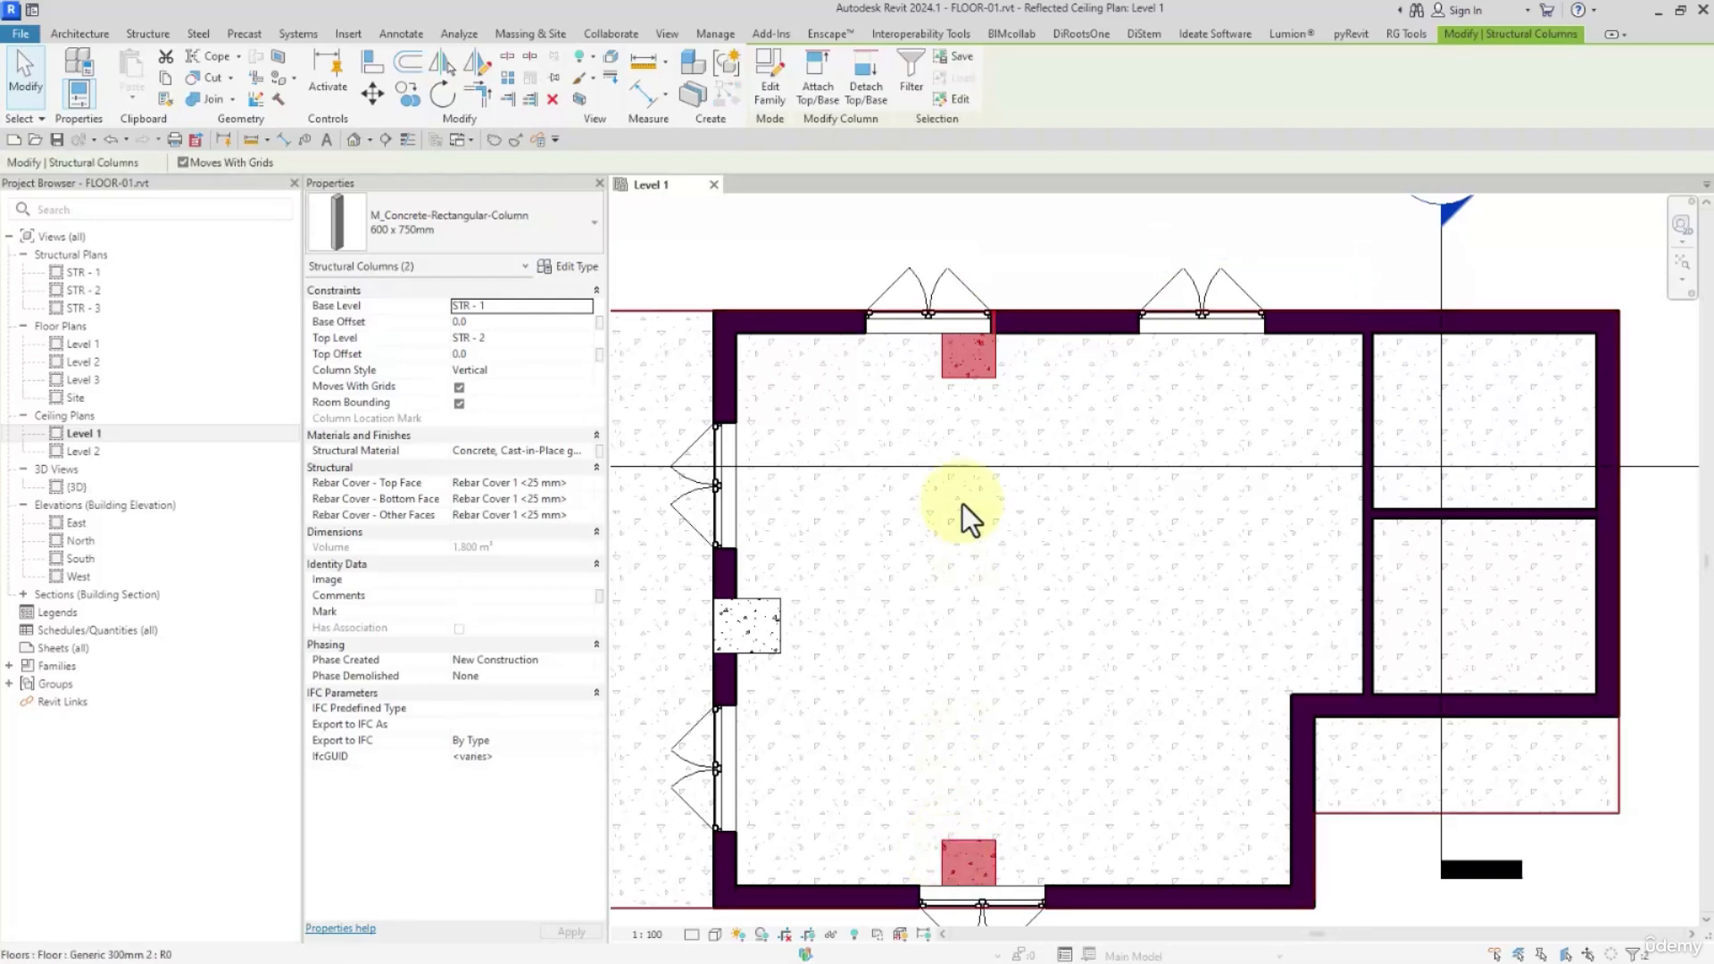
drag(993, 376, 1112, 376)
click(651, 576)
click(835, 245)
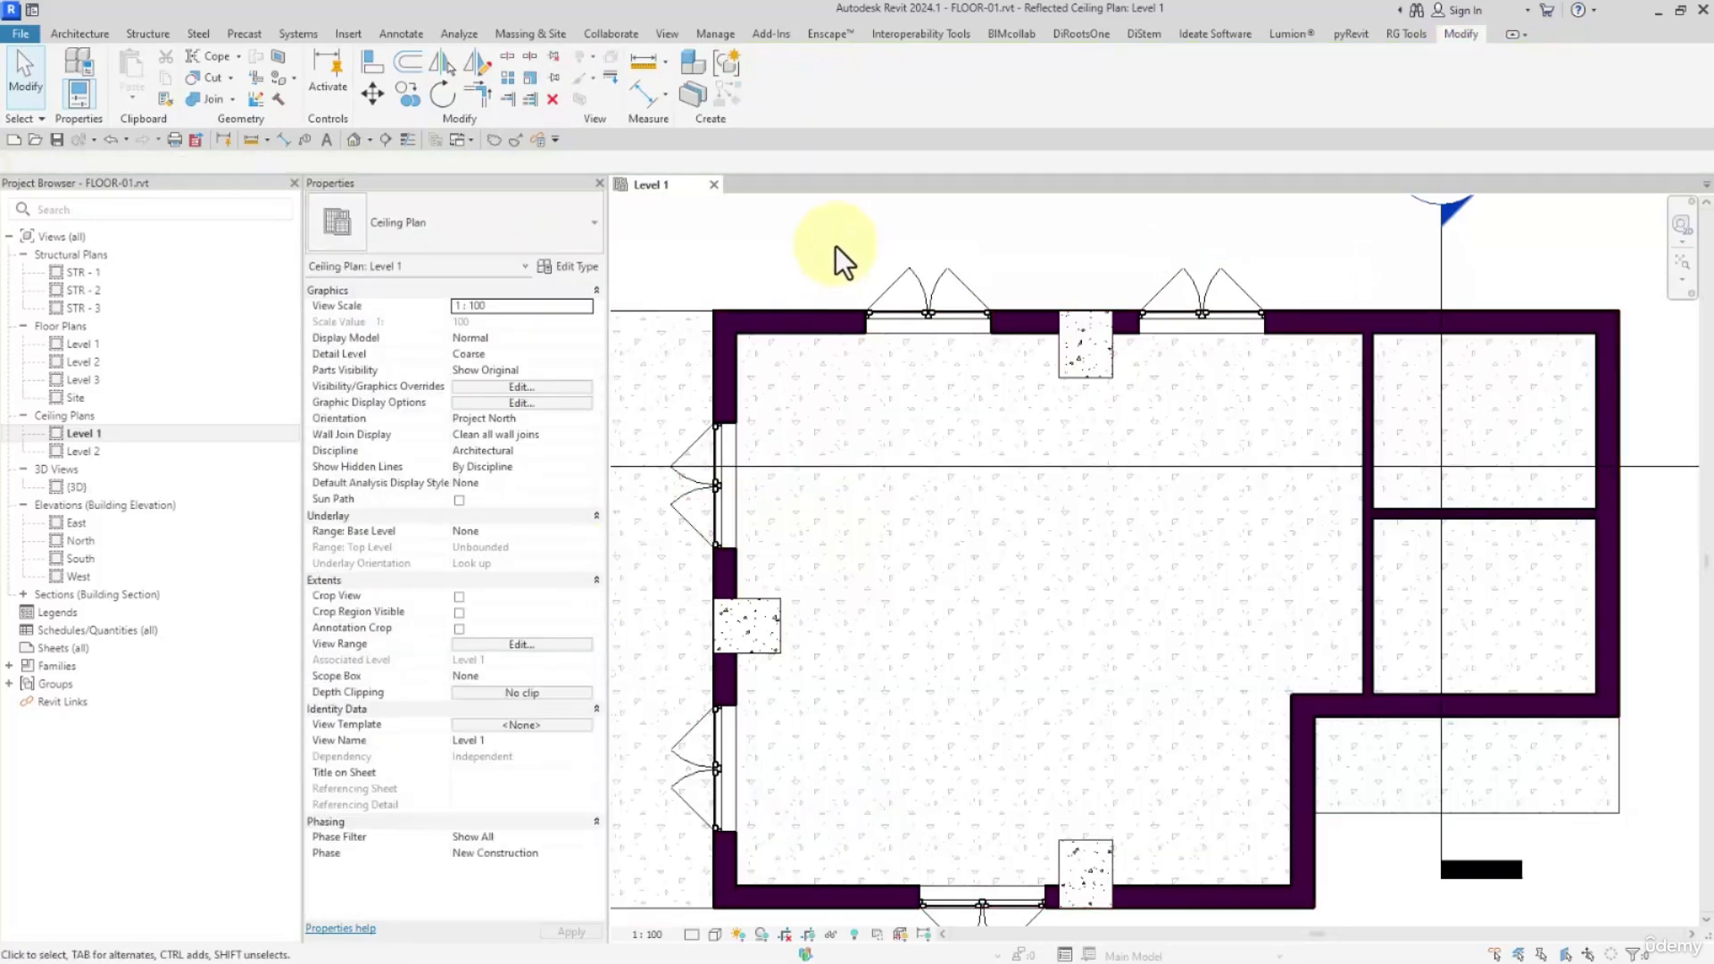
Place an automatic Compound Ceiling of type Plain in the main room, 2600 mm above Level 1.
scroll(850, 427, down, 2)
click(77, 33)
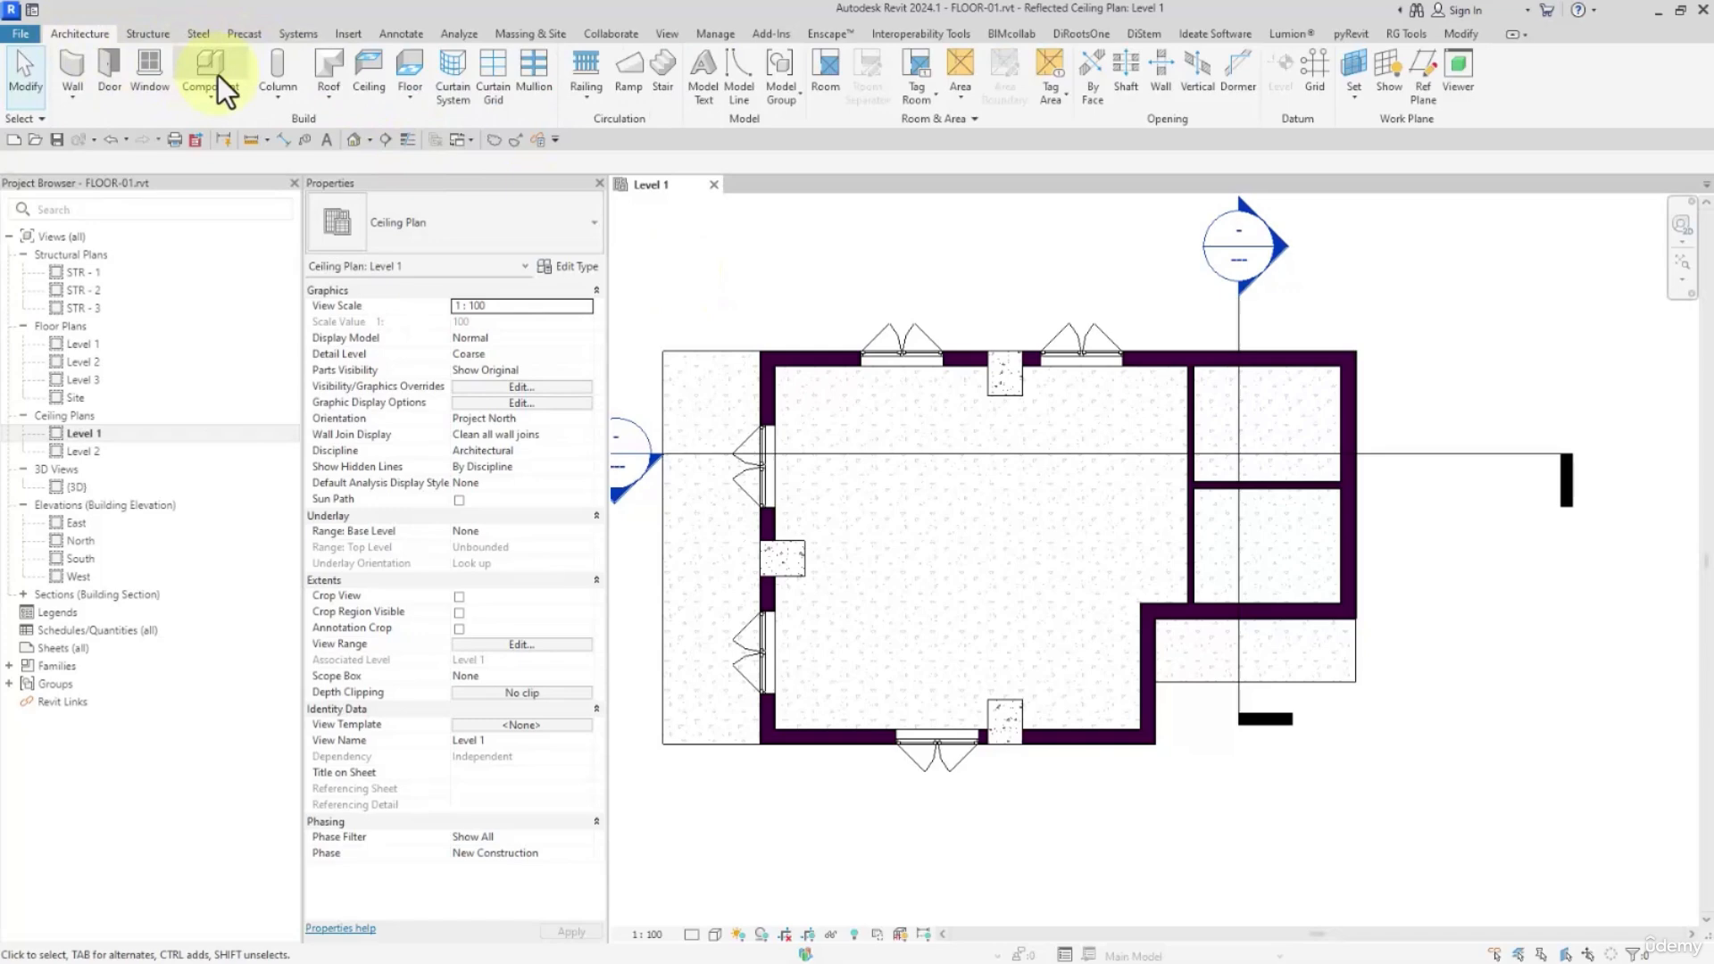
click(368, 70)
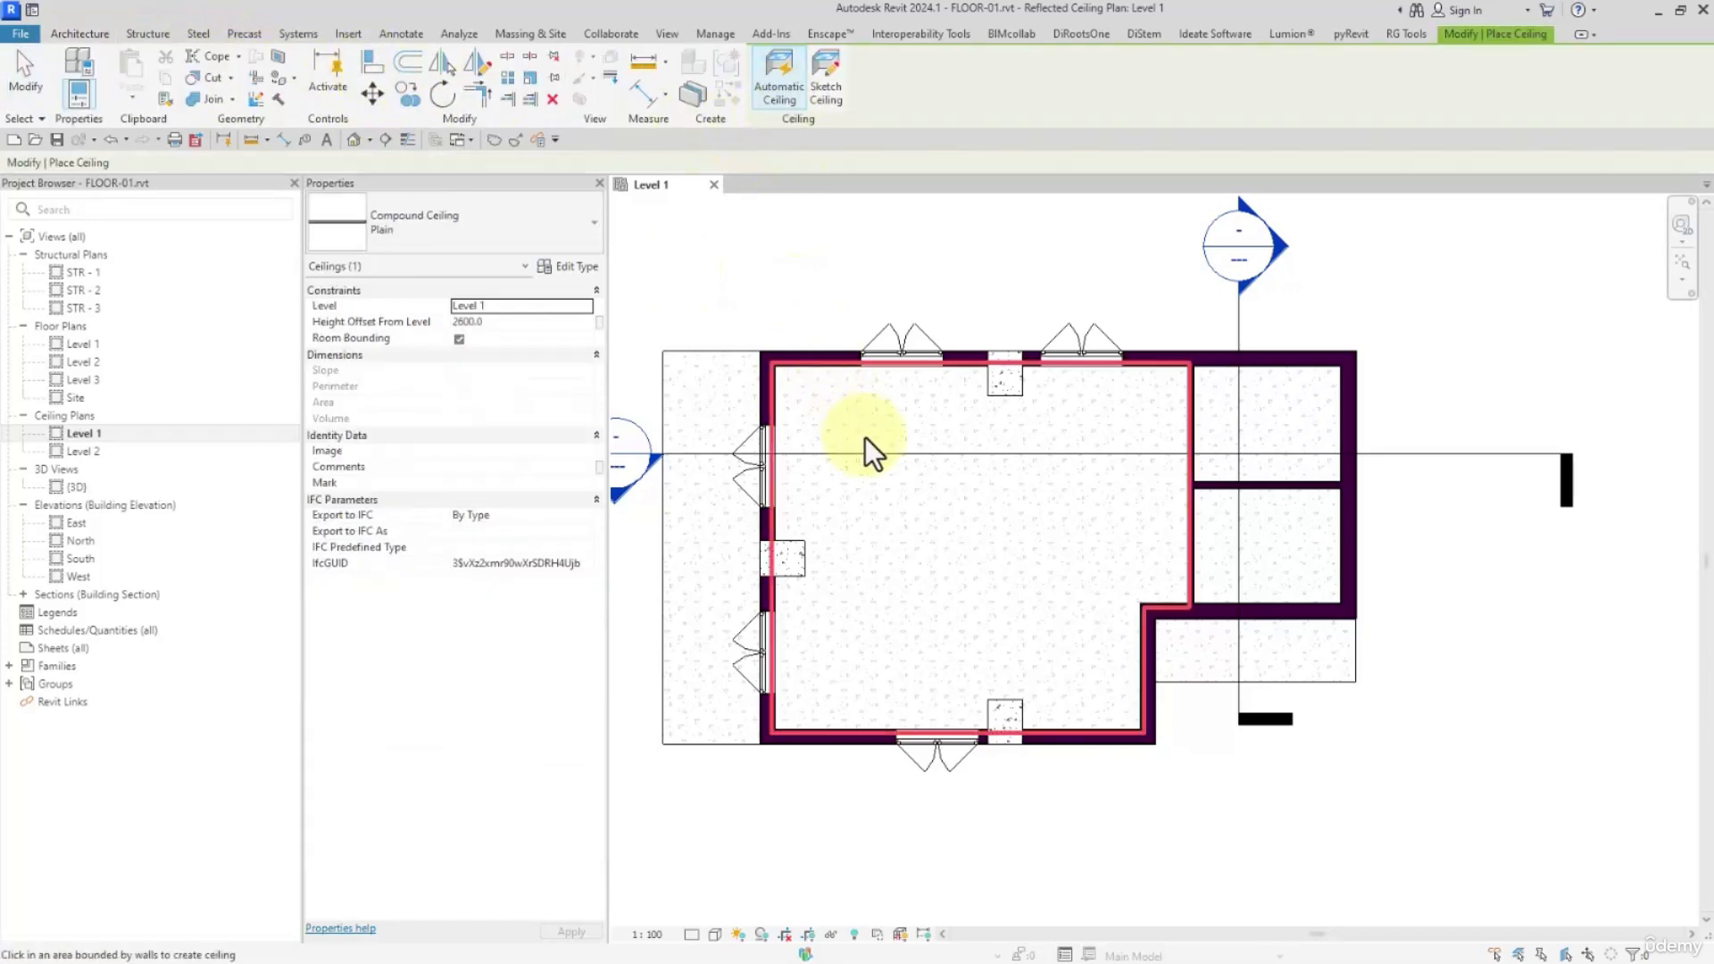
click(908, 435)
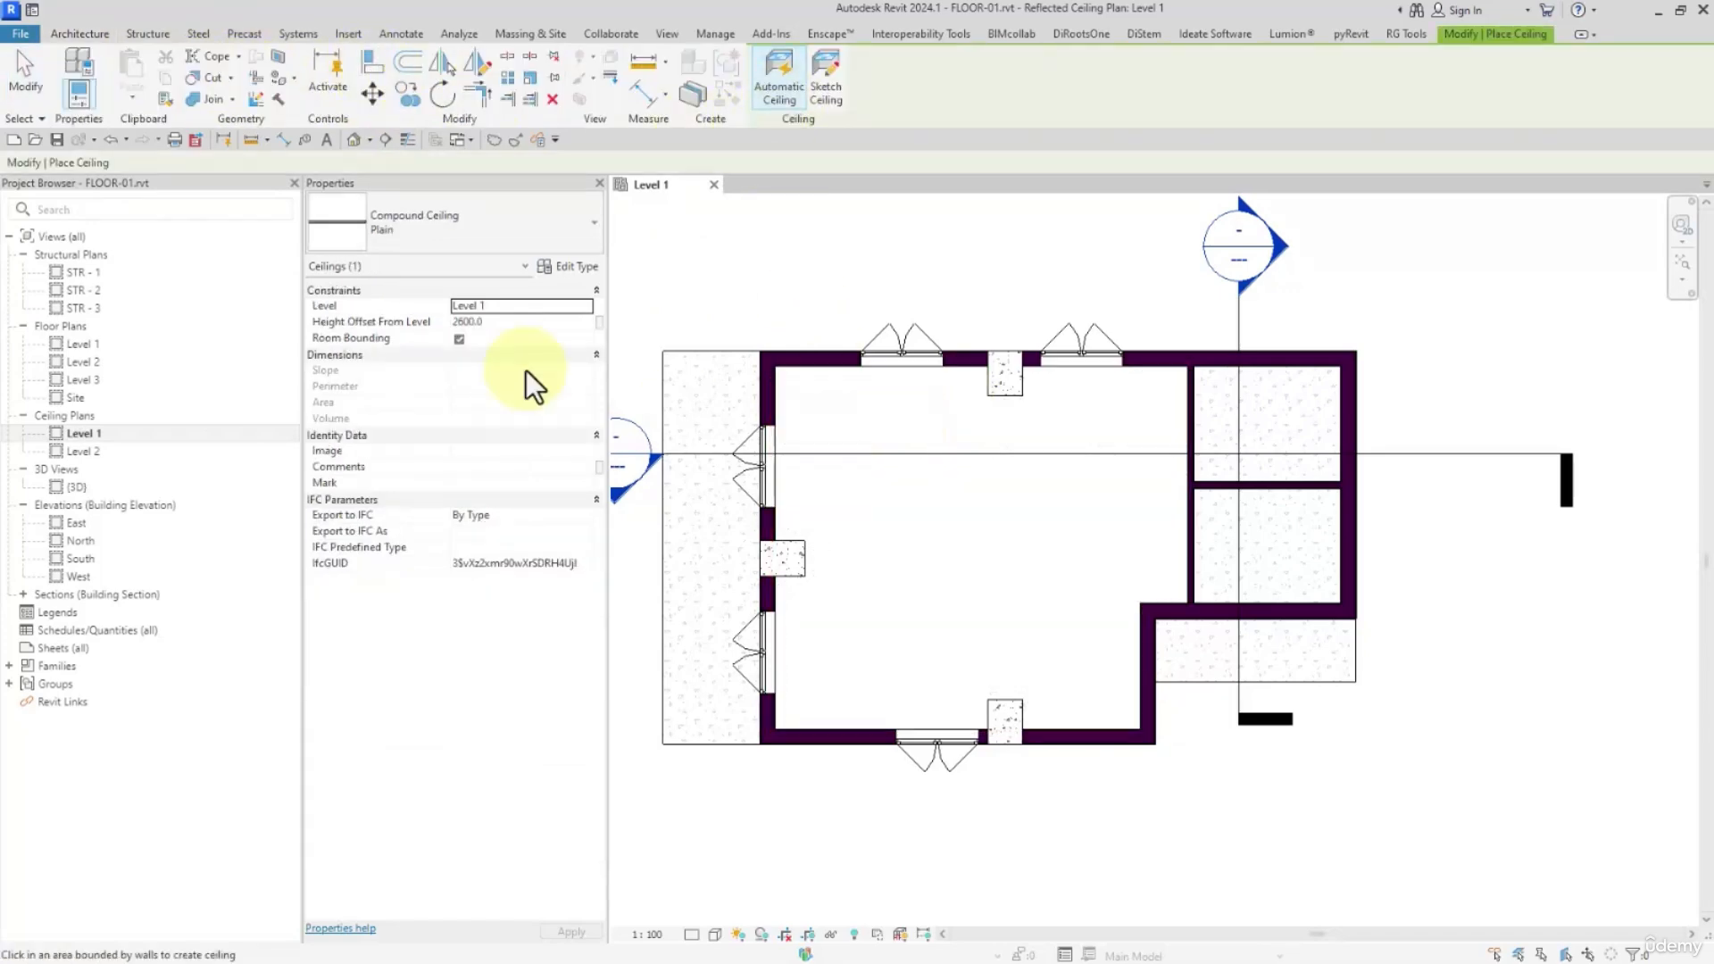
click(25, 79)
Check how the main room's ceiling relates to the left column, and delete the ceiling.
click(944, 469)
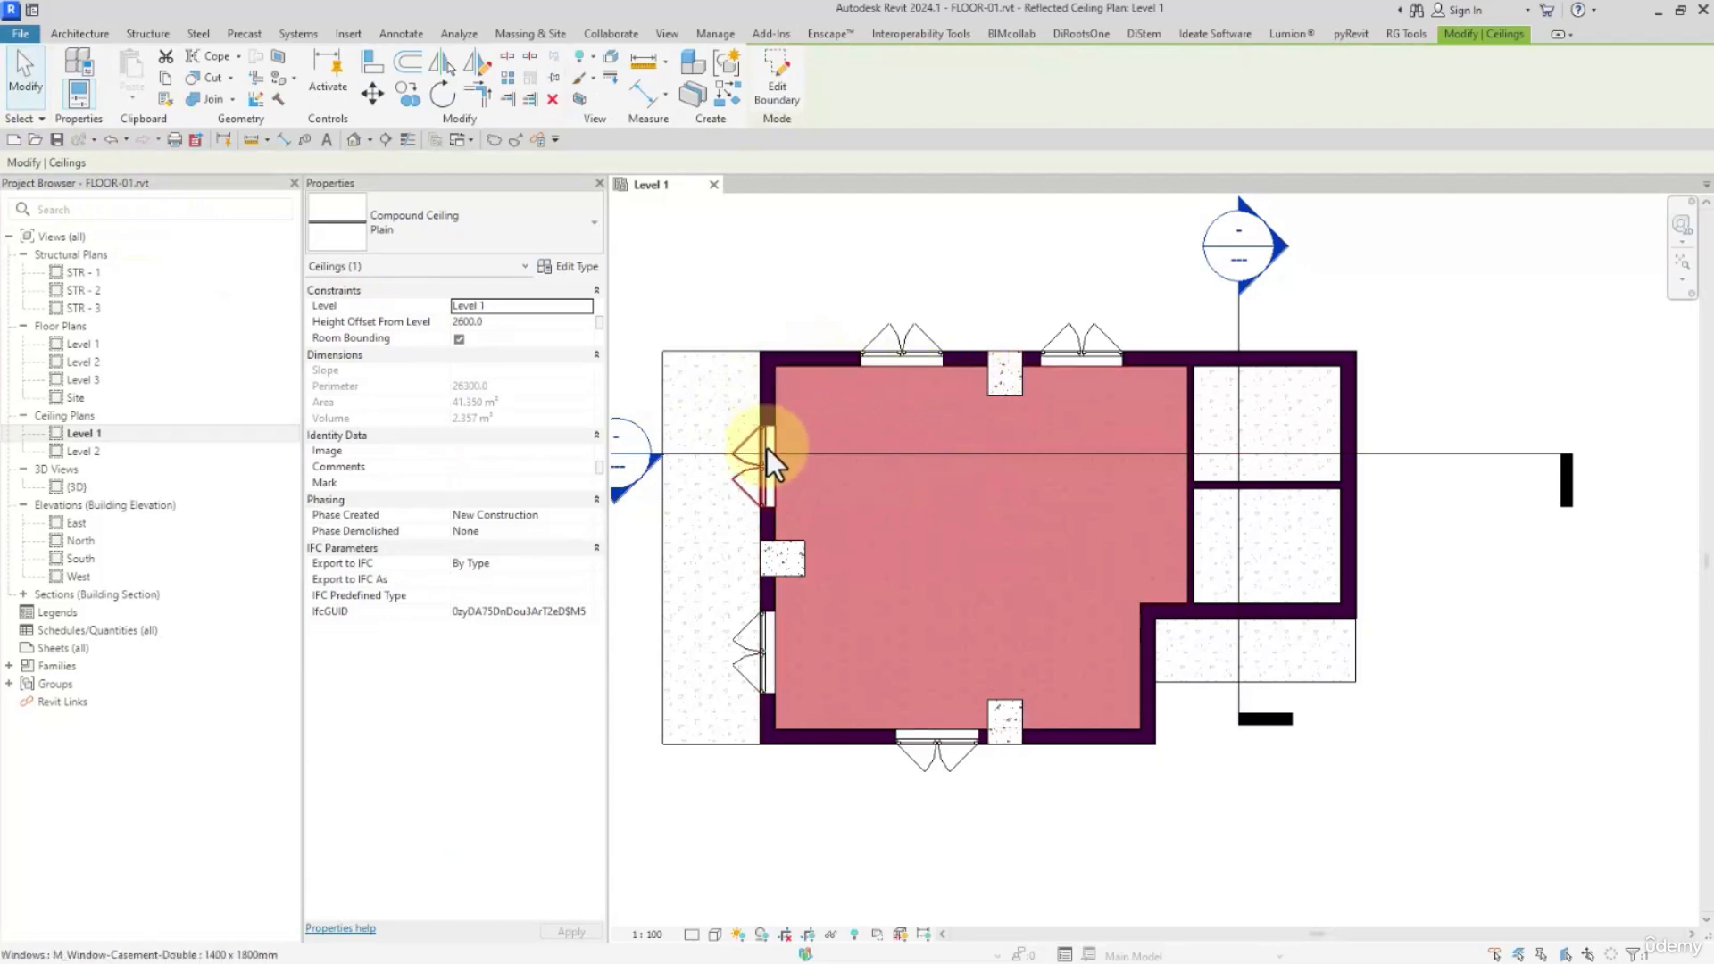
click(780, 553)
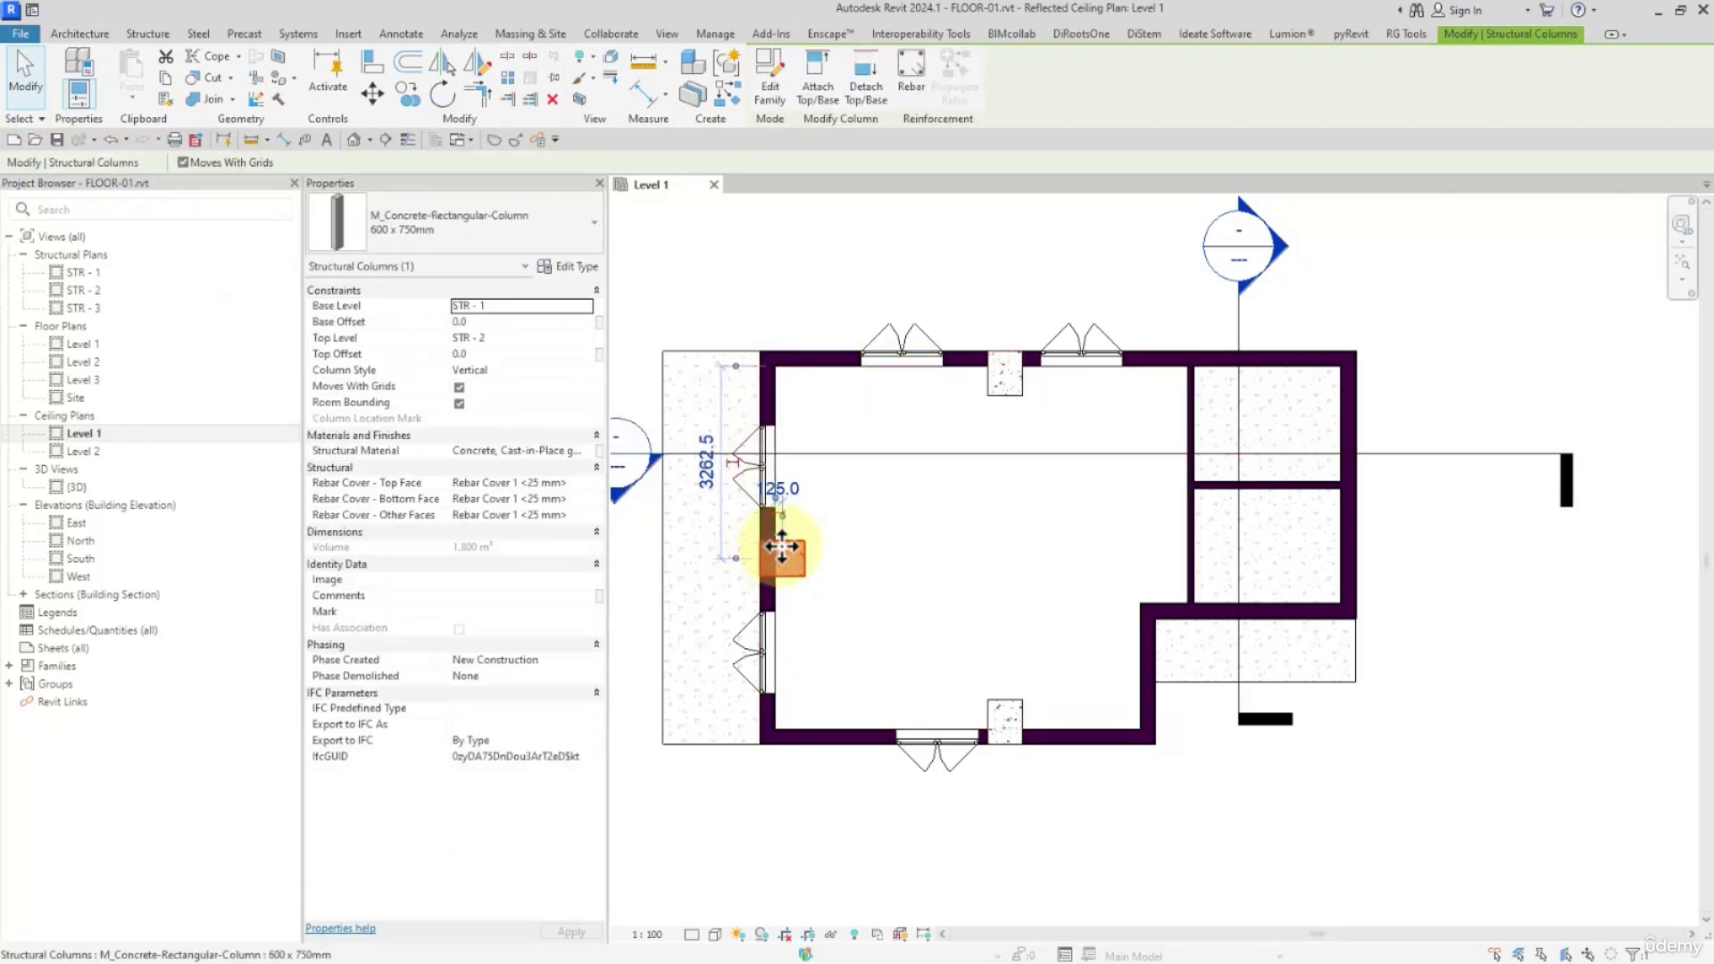
click(828, 618)
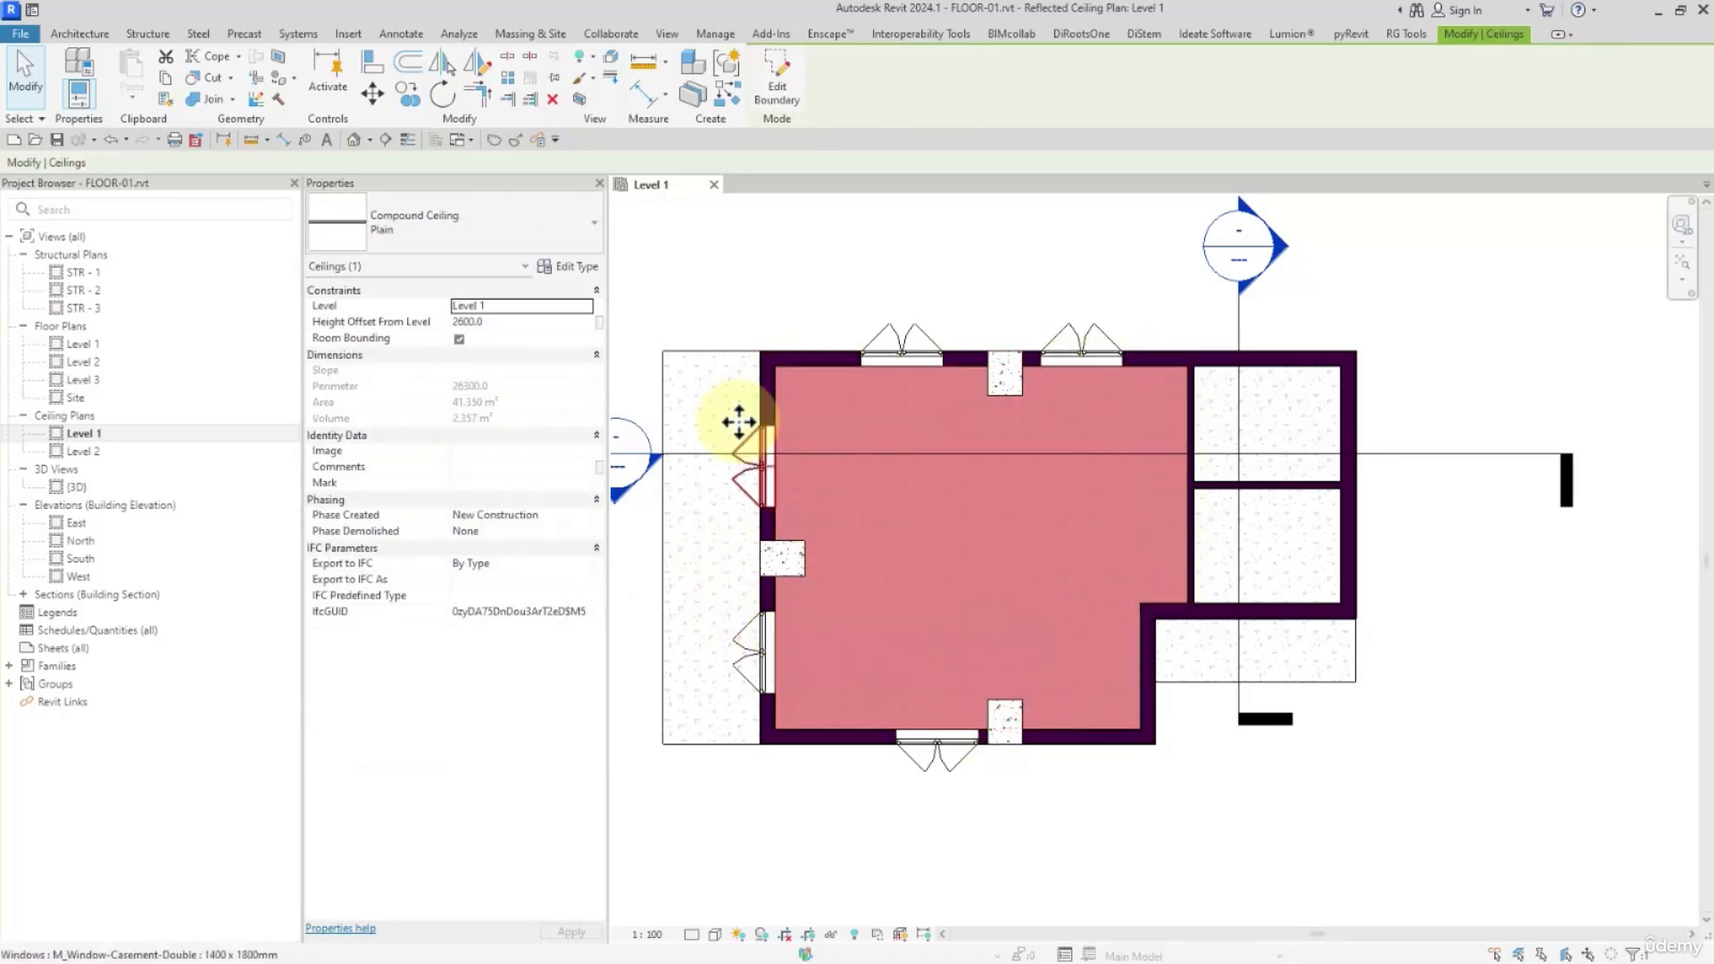
click(553, 98)
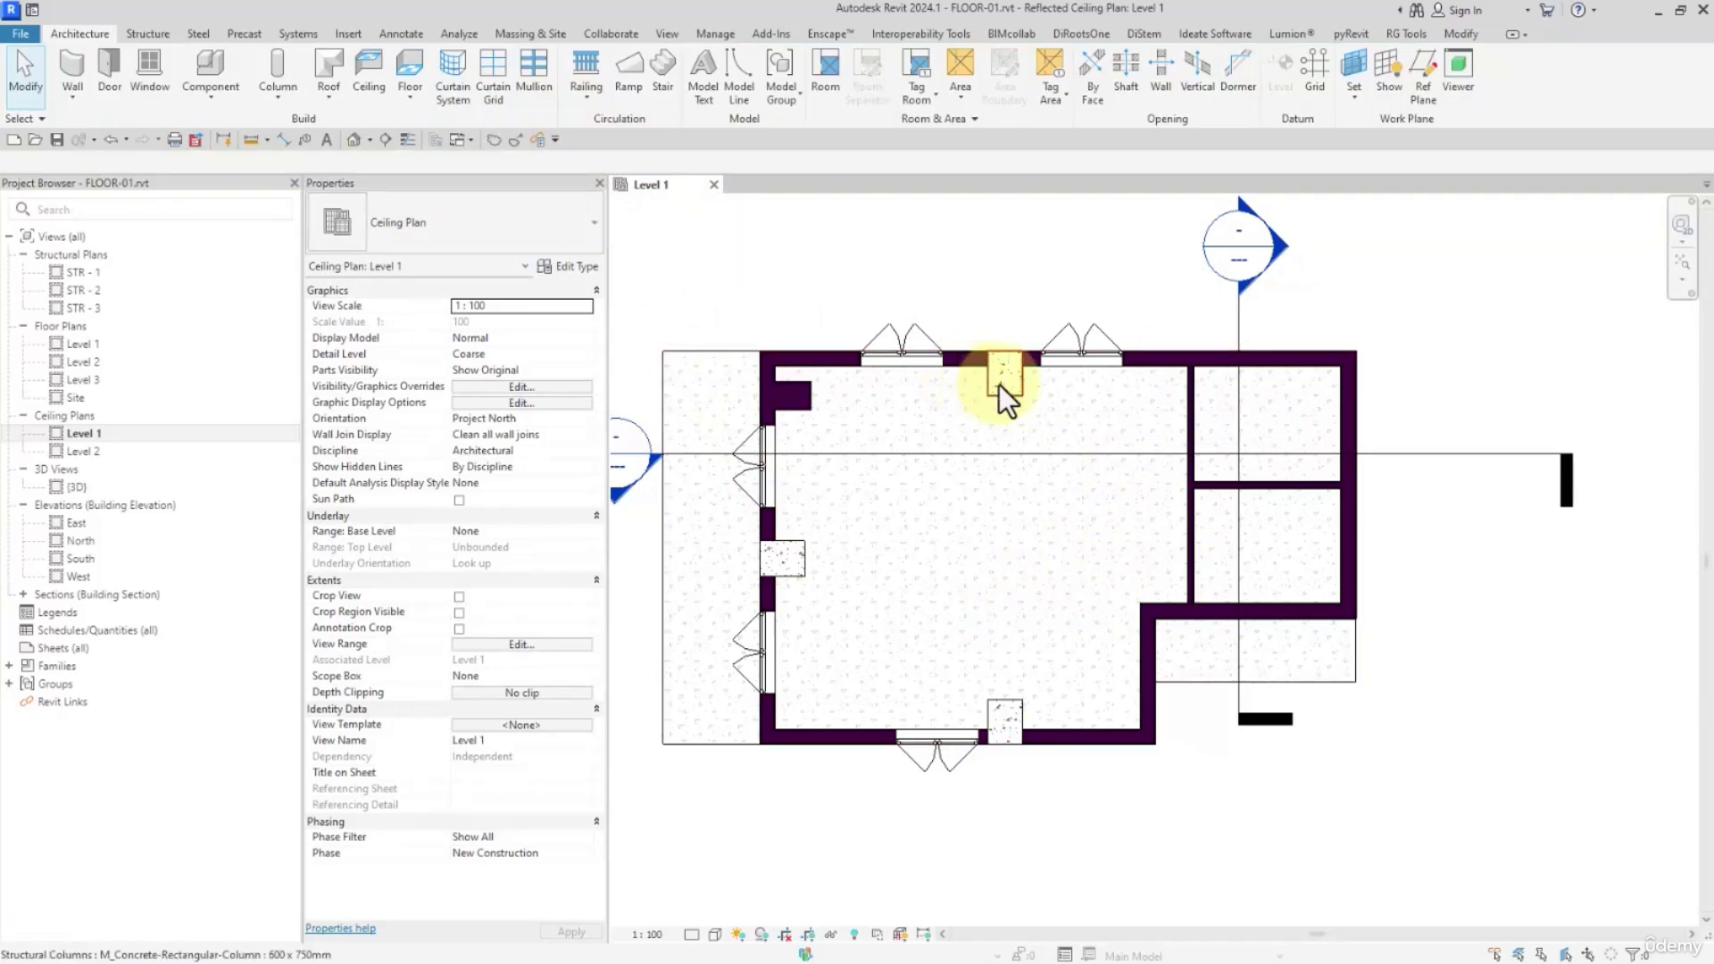
Delete the three concrete columns along the upper, left and lower walls of the main room.
click(1002, 379)
key(Delete)
click(778, 551)
key(Delete)
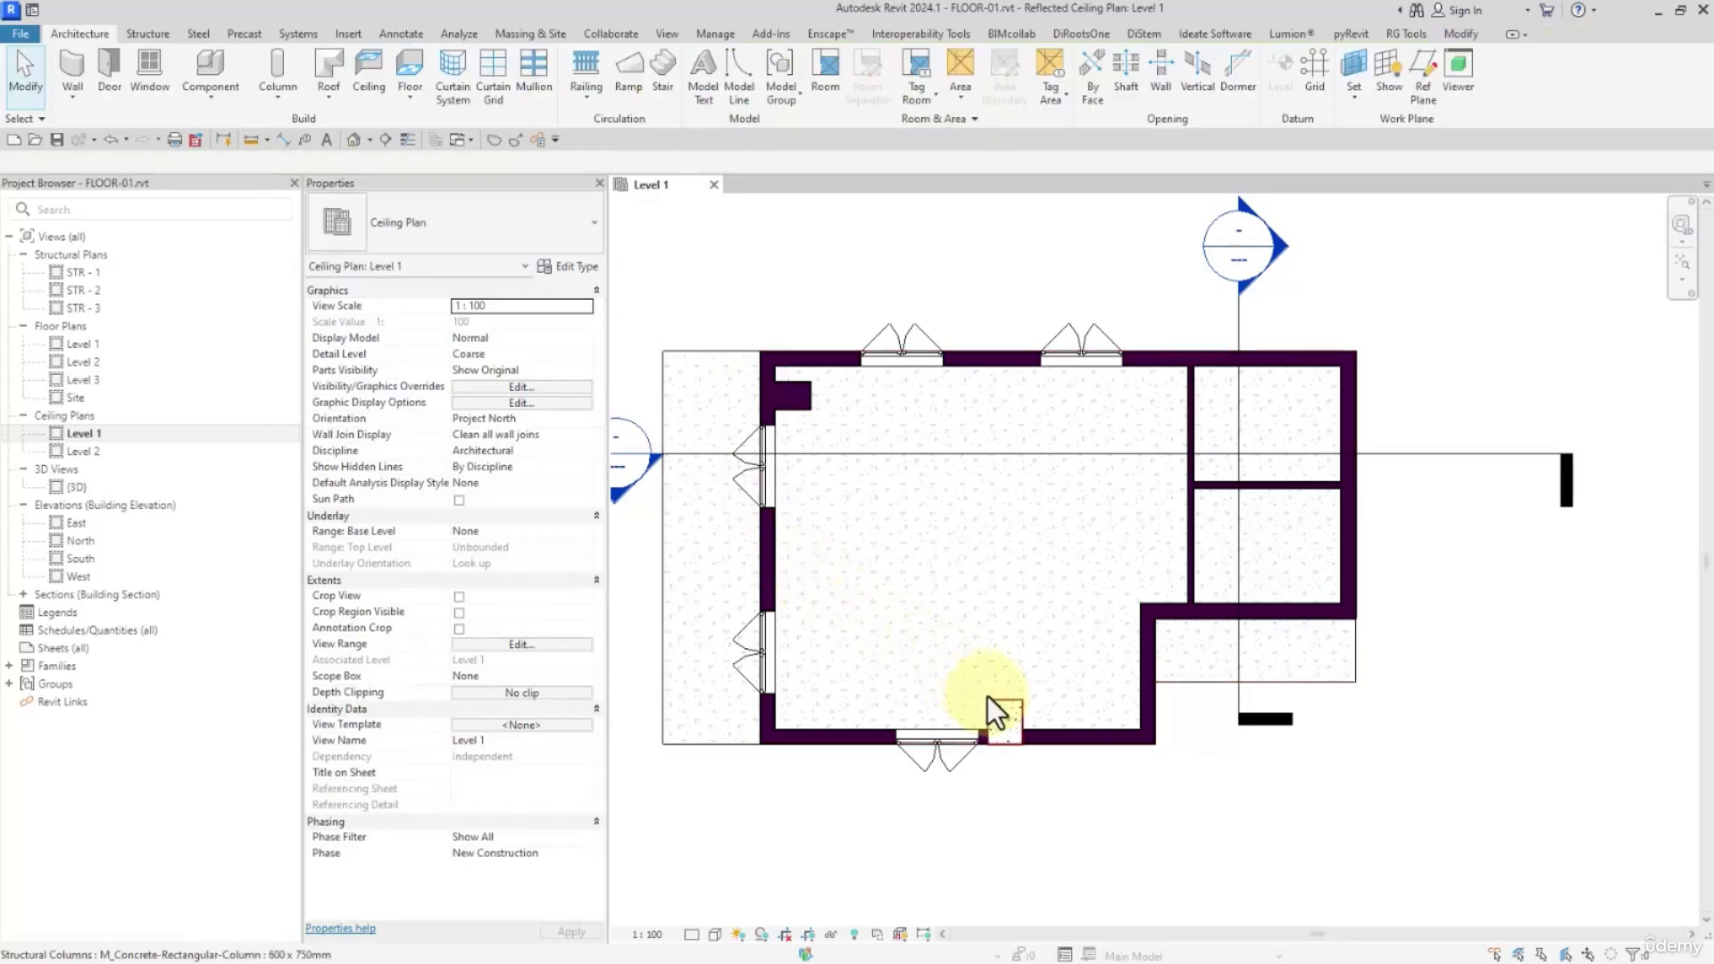
click(993, 699)
key(Delete)
Start an automatic ceiling with the Basic Ceiling Generic type and review its type properties, including the material.
click(380, 85)
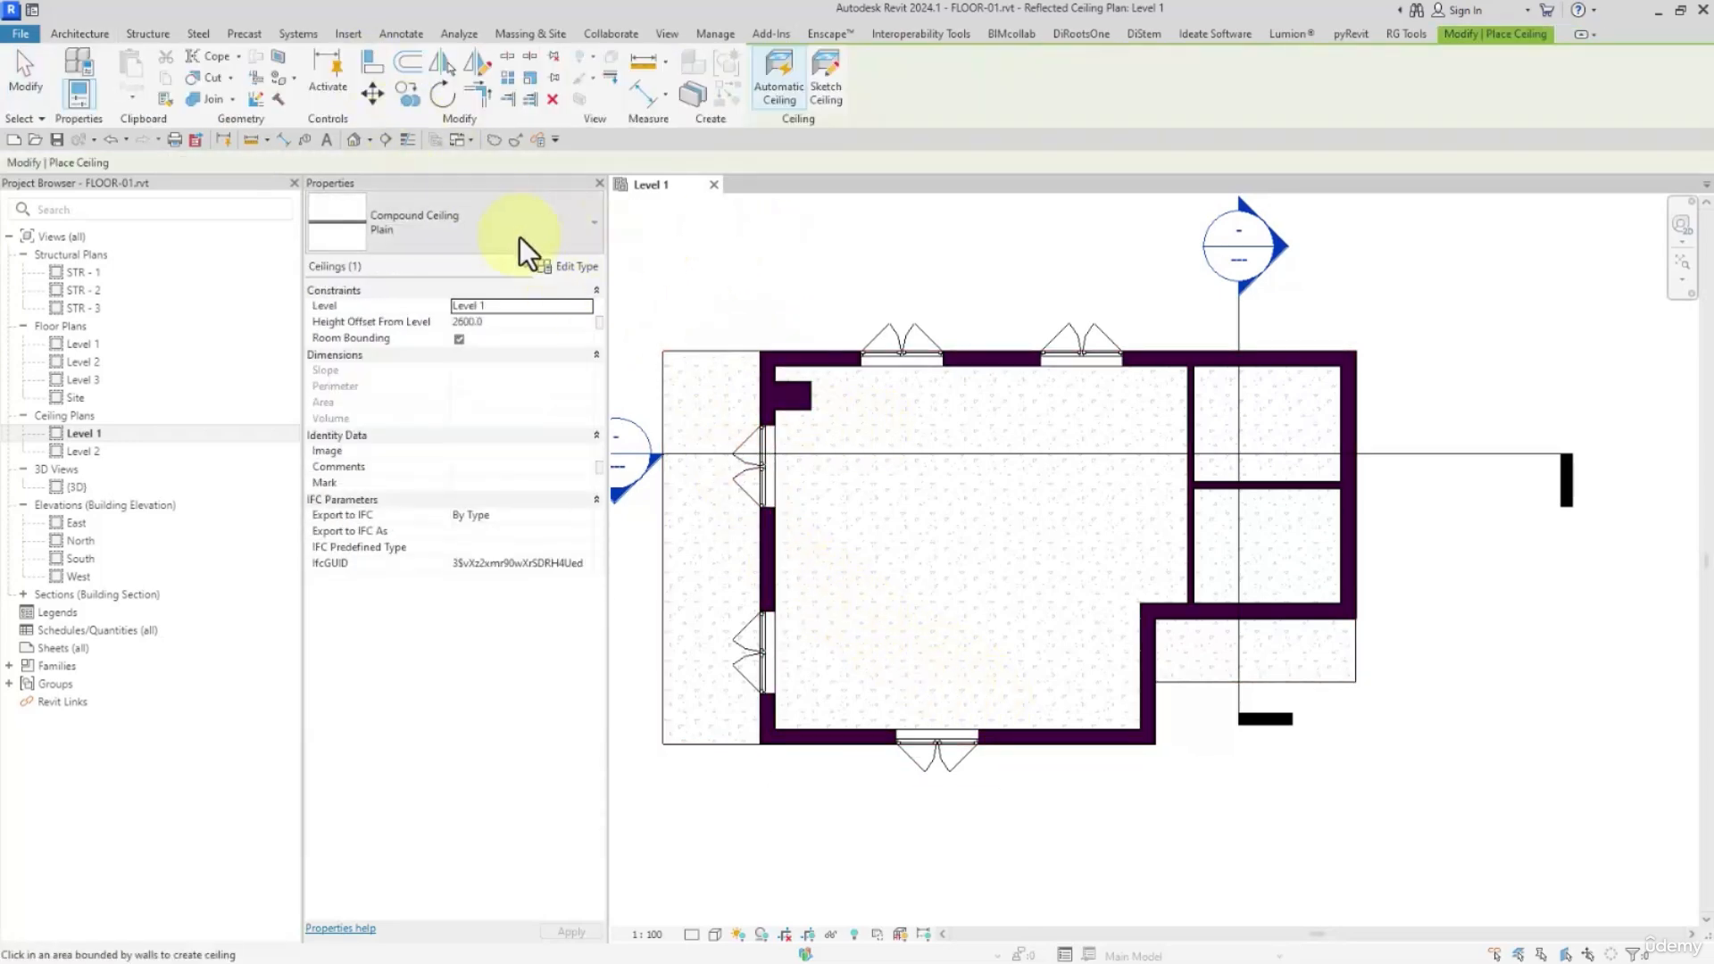
click(519, 226)
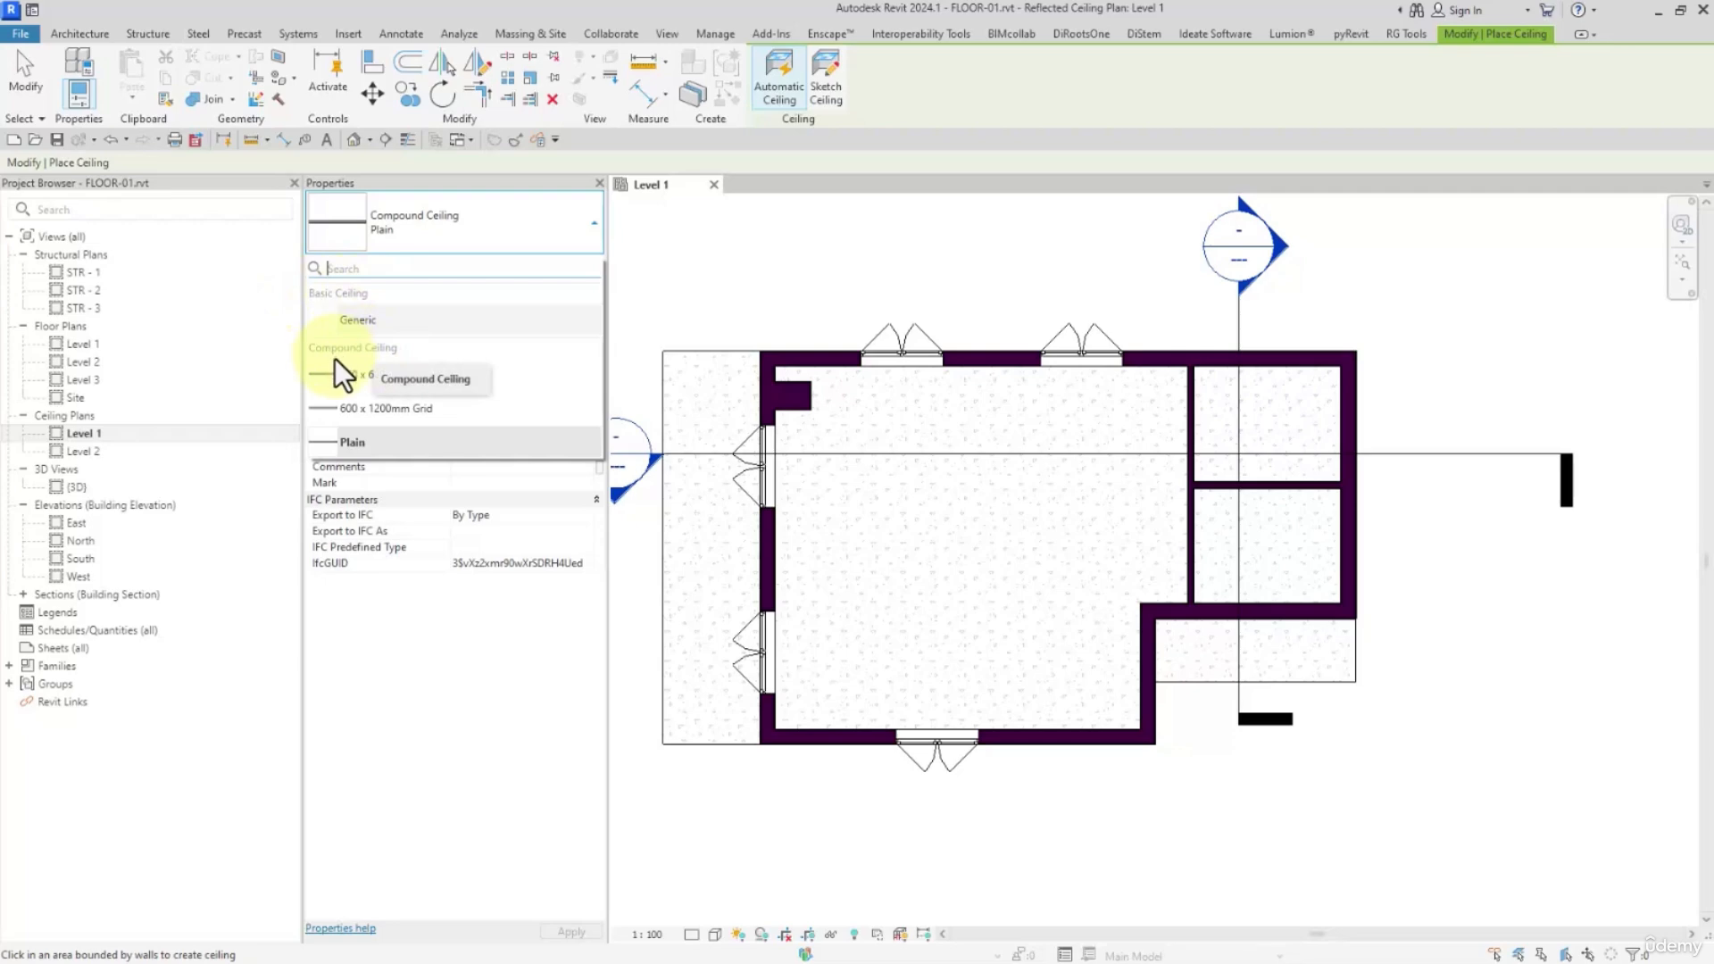
click(360, 316)
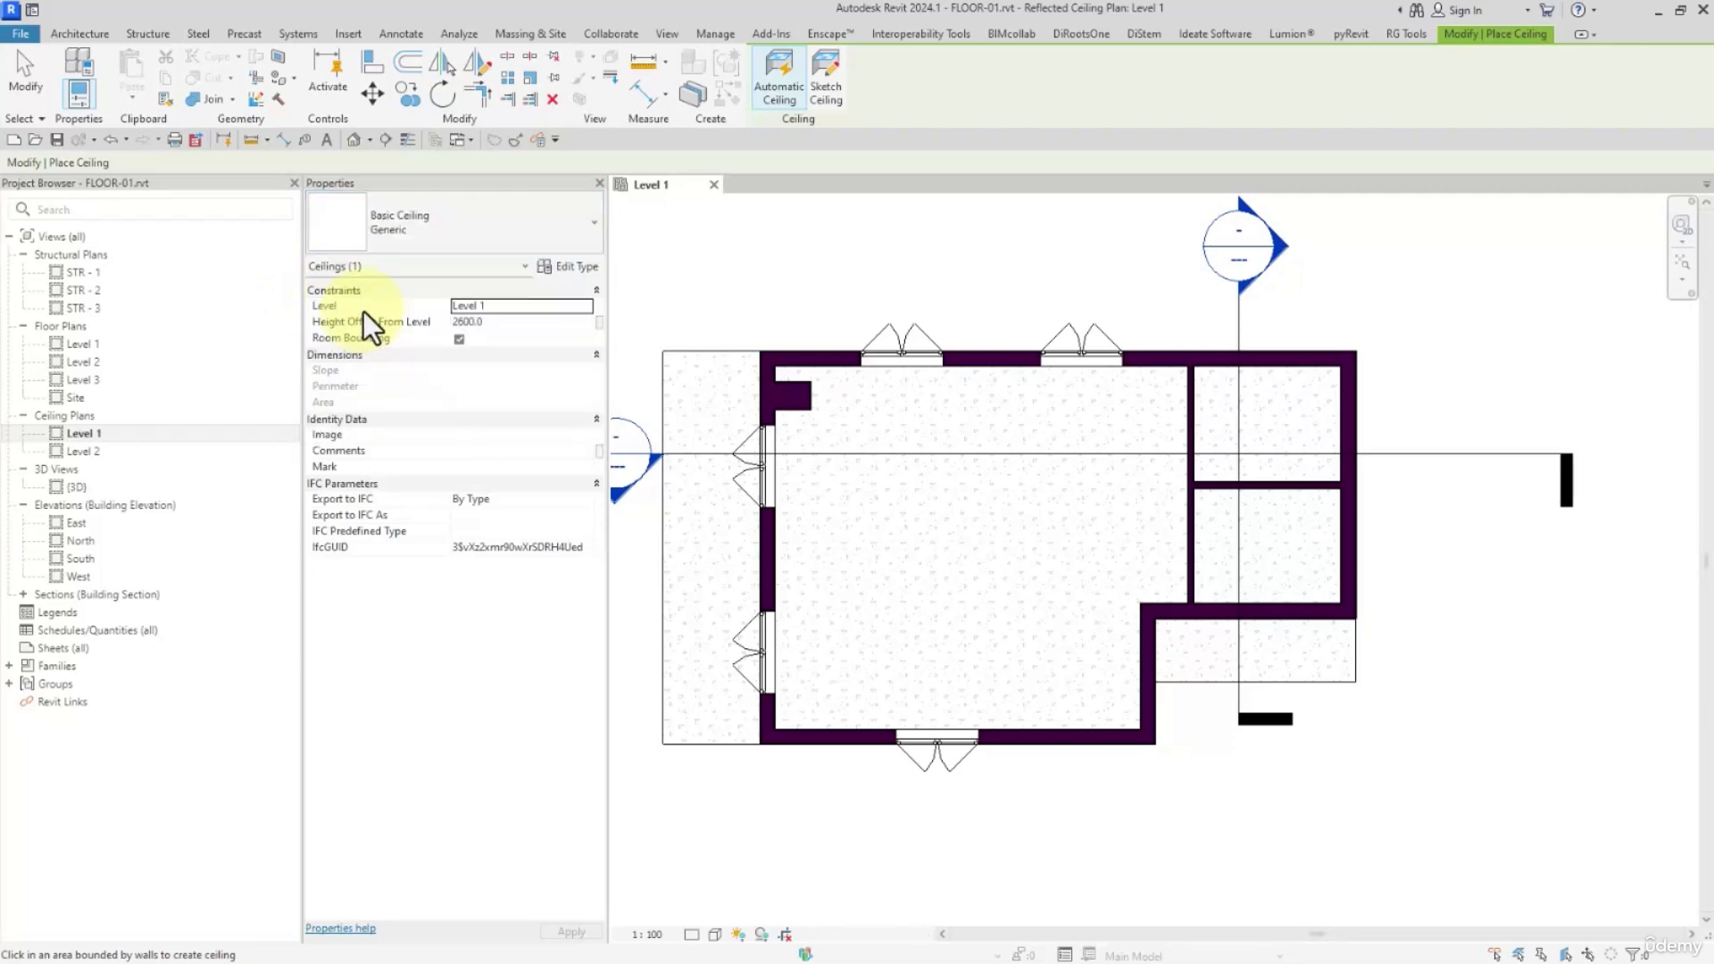
click(565, 266)
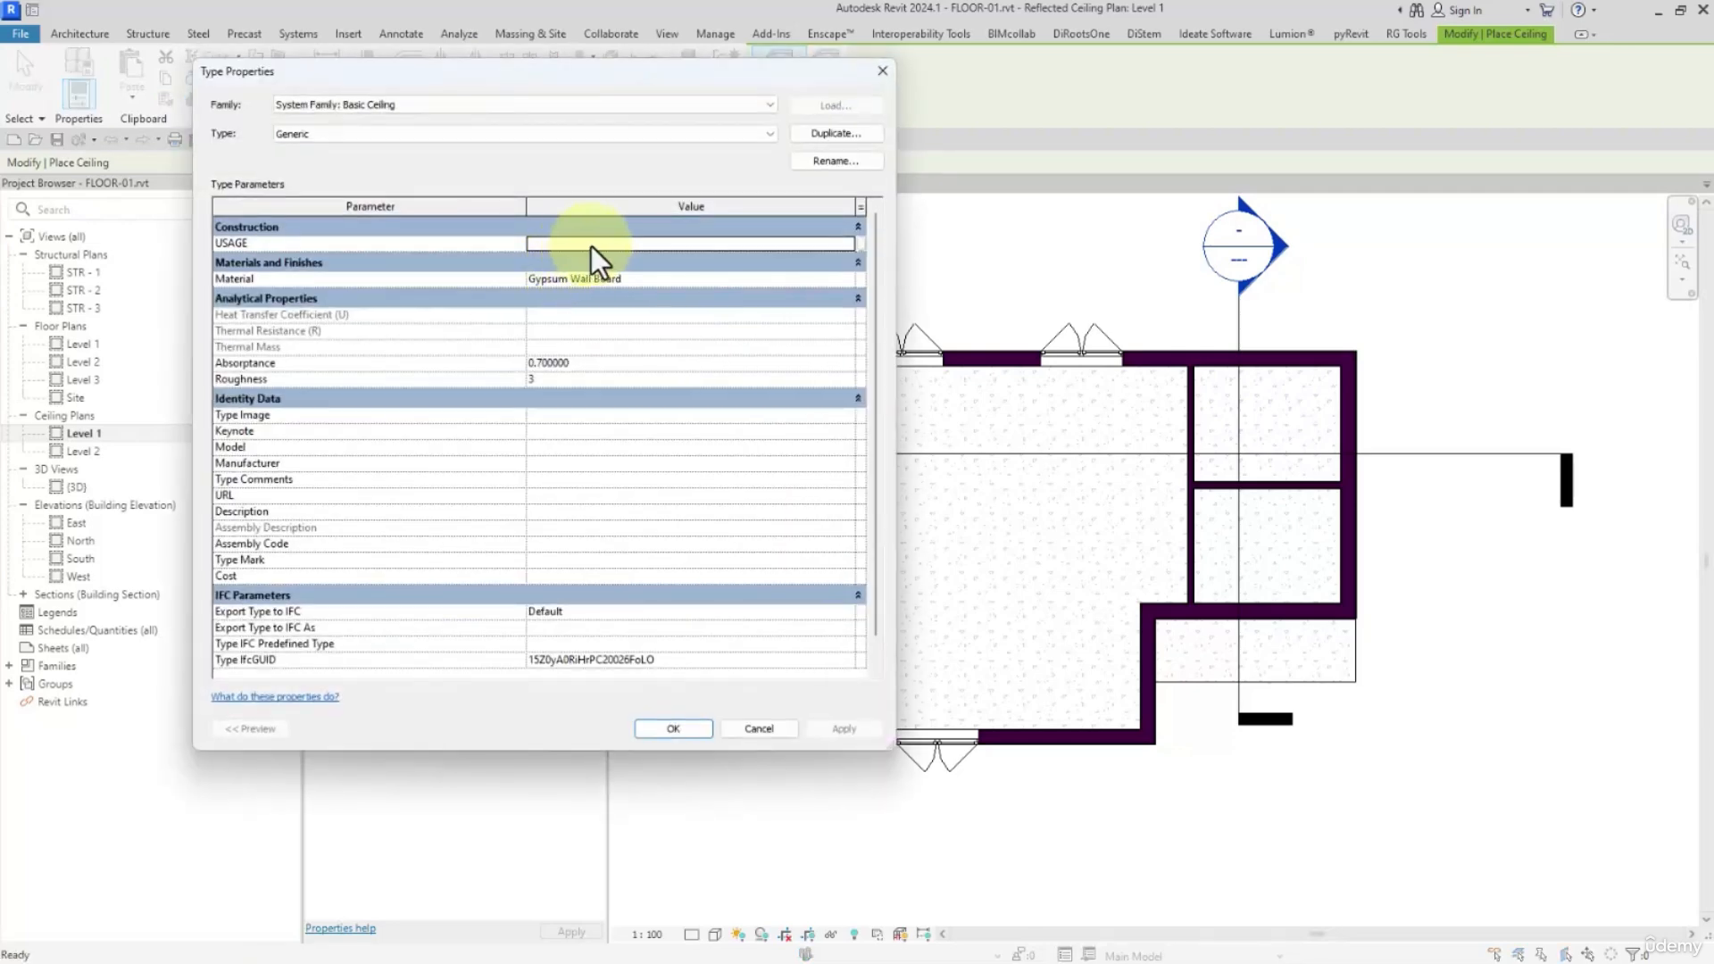
drag(541, 80, 645, 60)
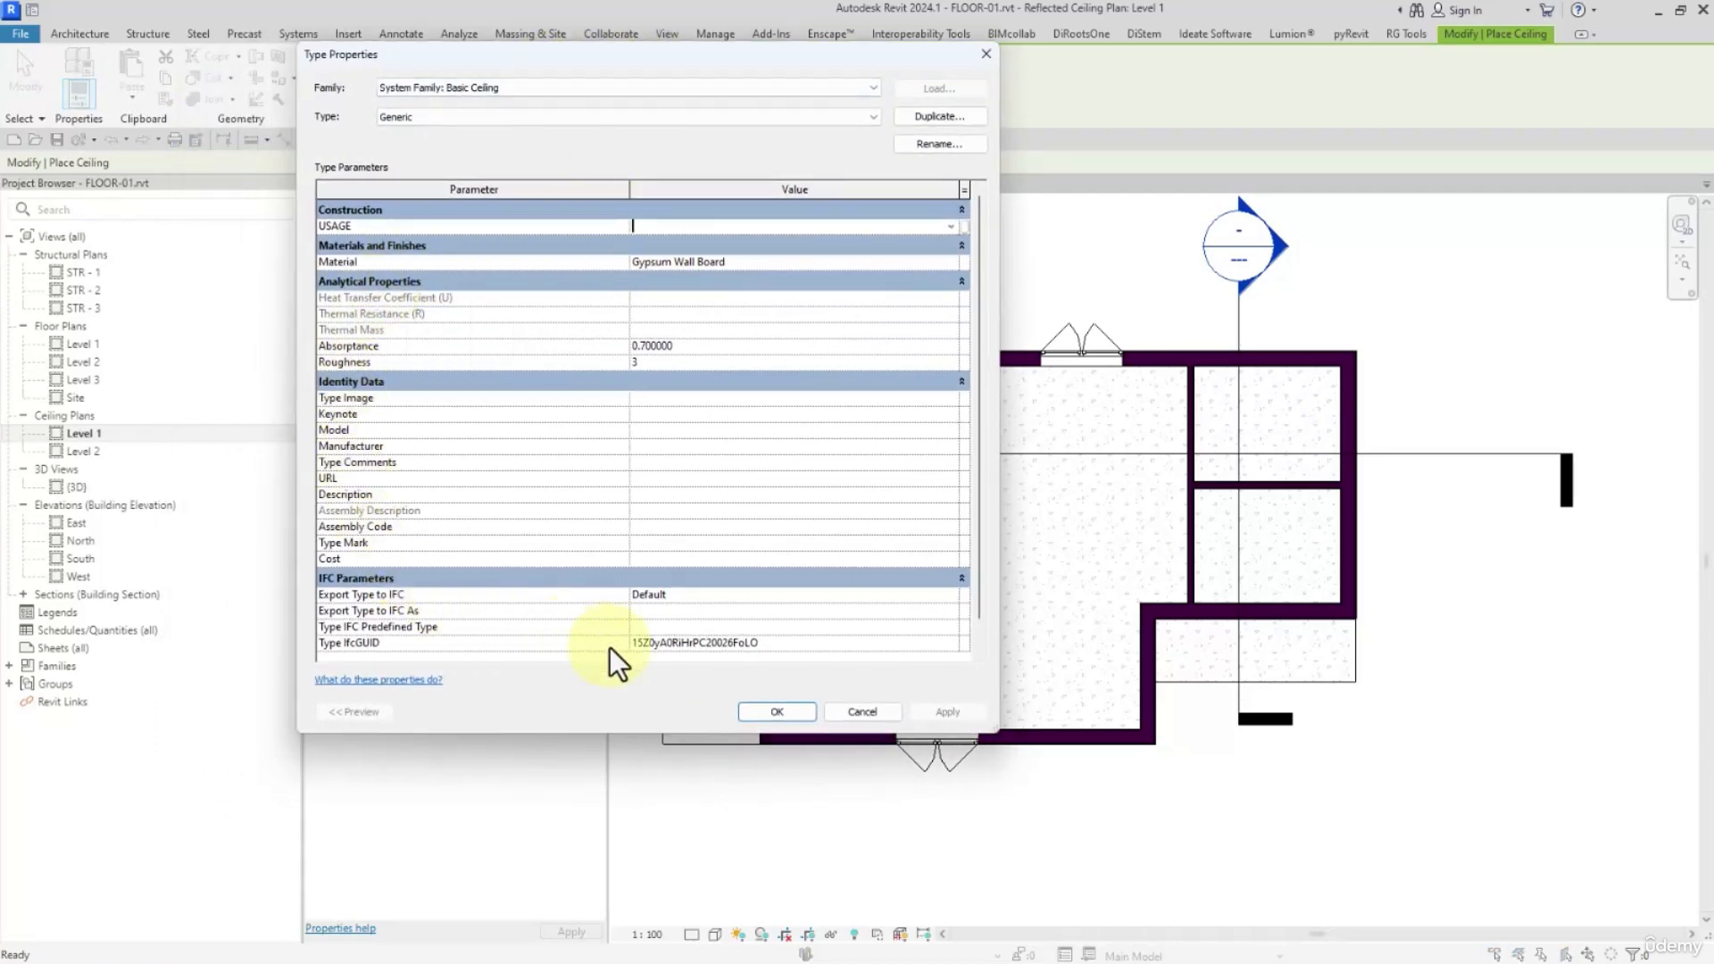
scroll(798, 546, down, 1)
scroll(798, 546, up, 1)
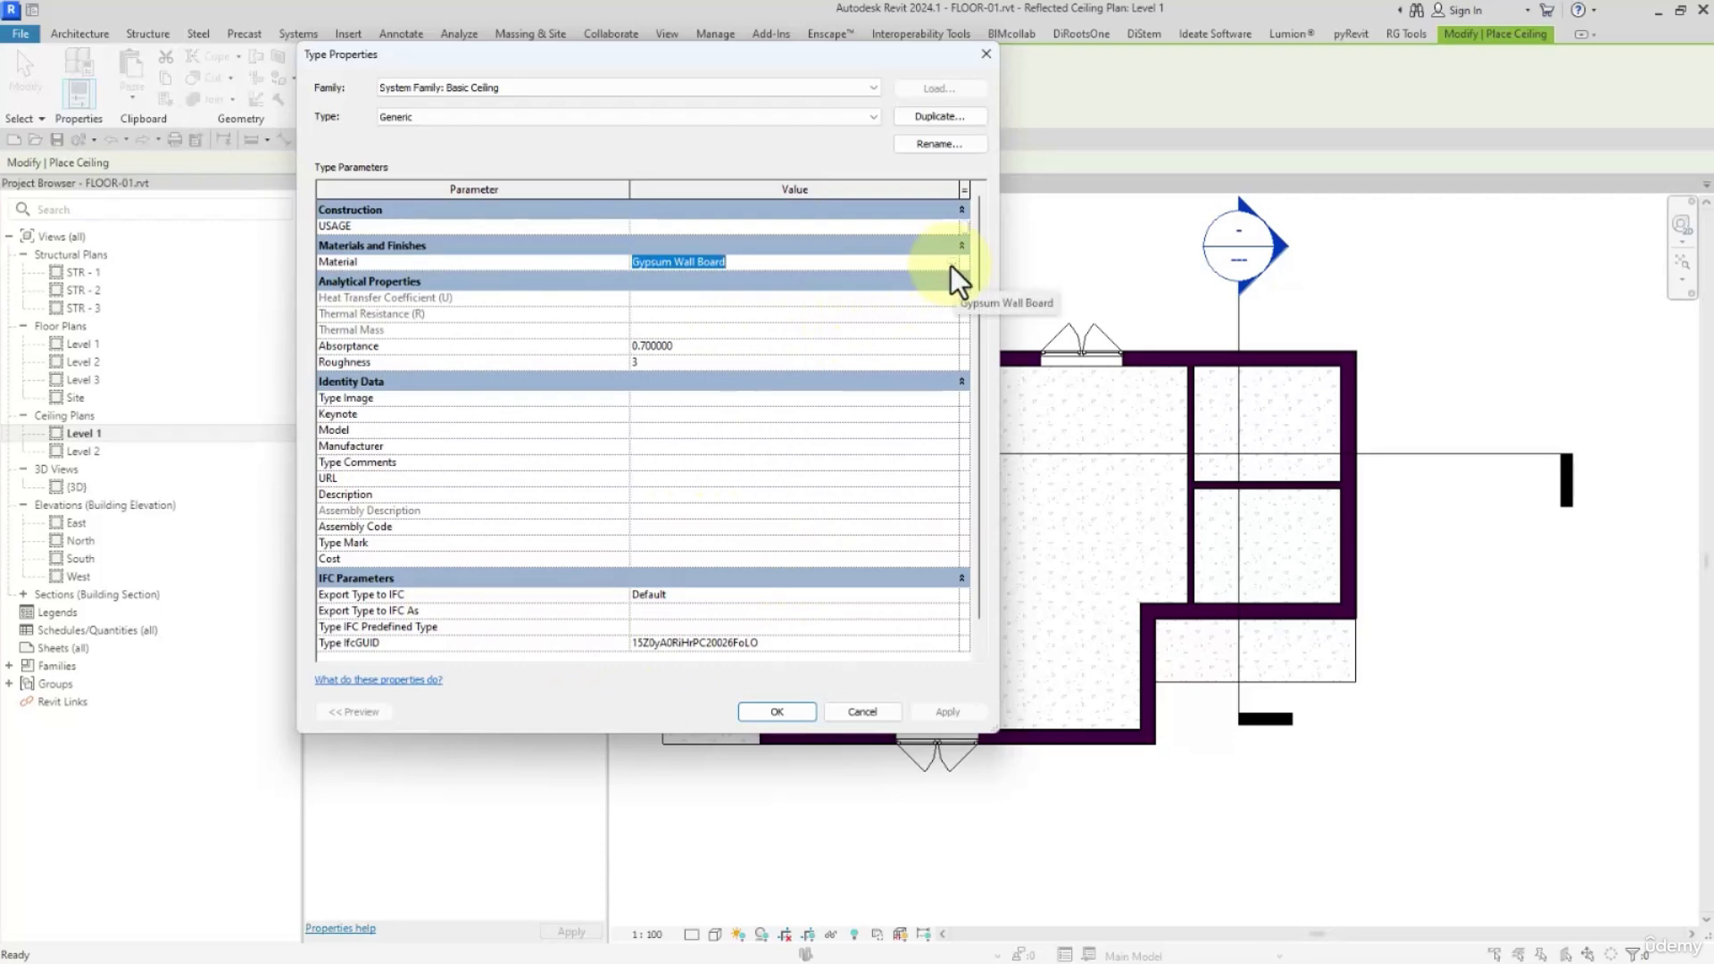
click(773, 714)
Choose the Compound Ceiling 600 x 600mm Grid type and open its layer structure with the section preview shown.
click(496, 214)
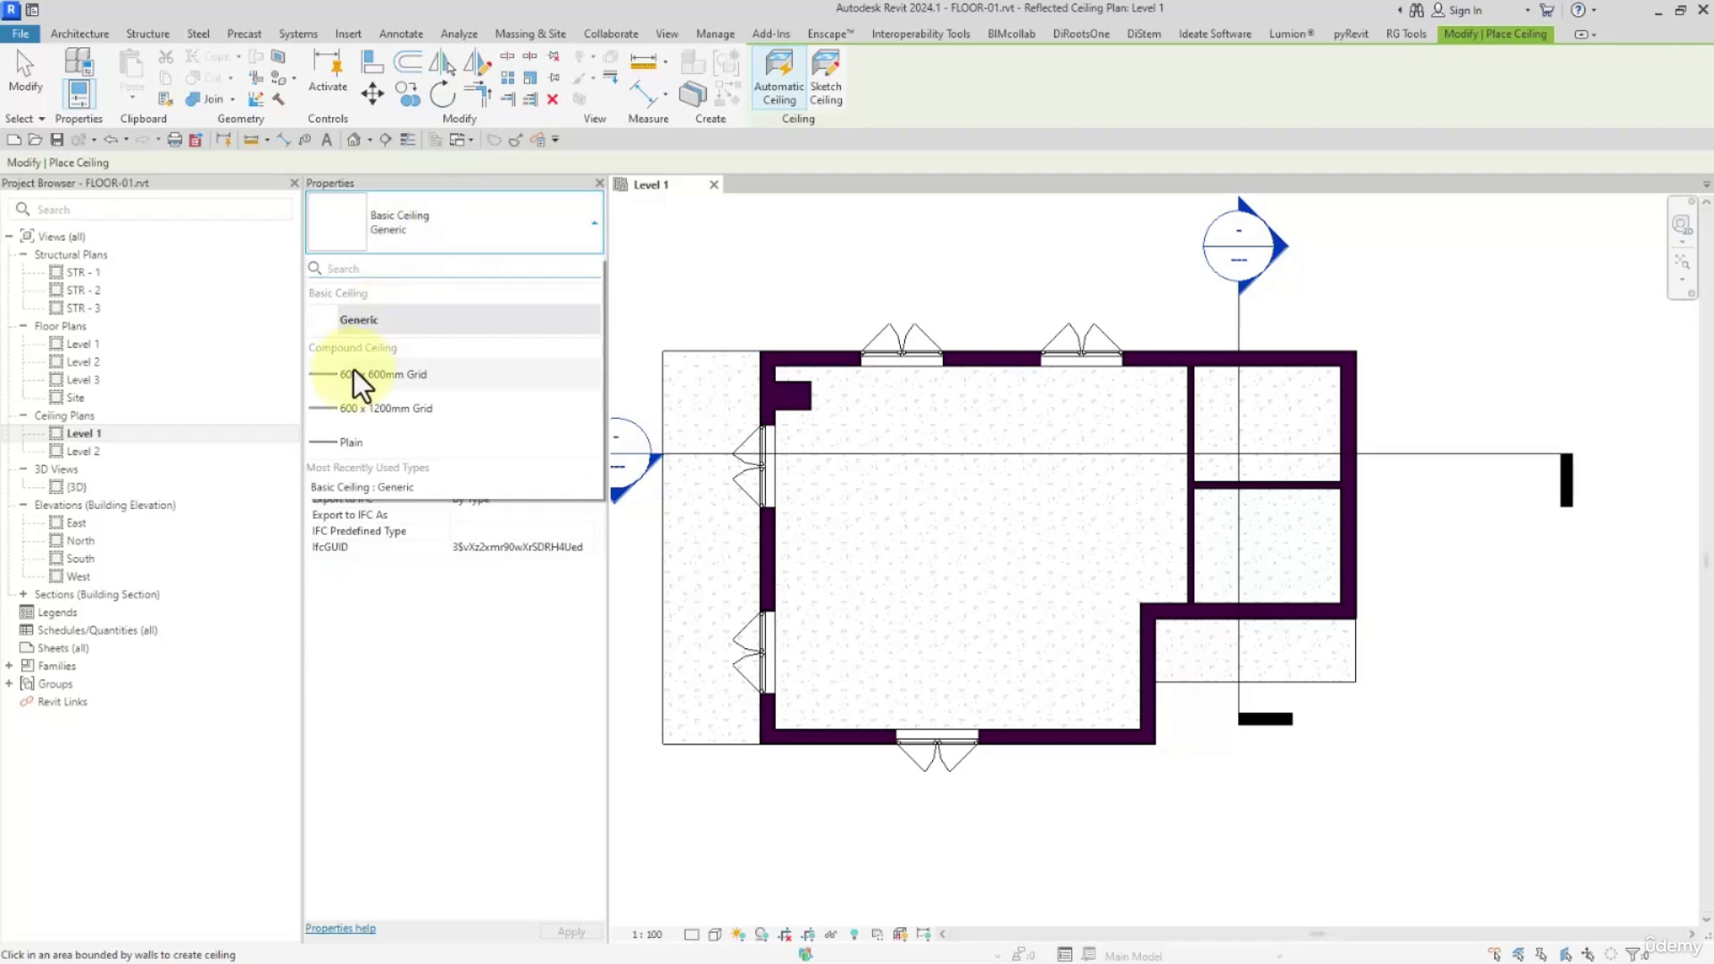
click(382, 375)
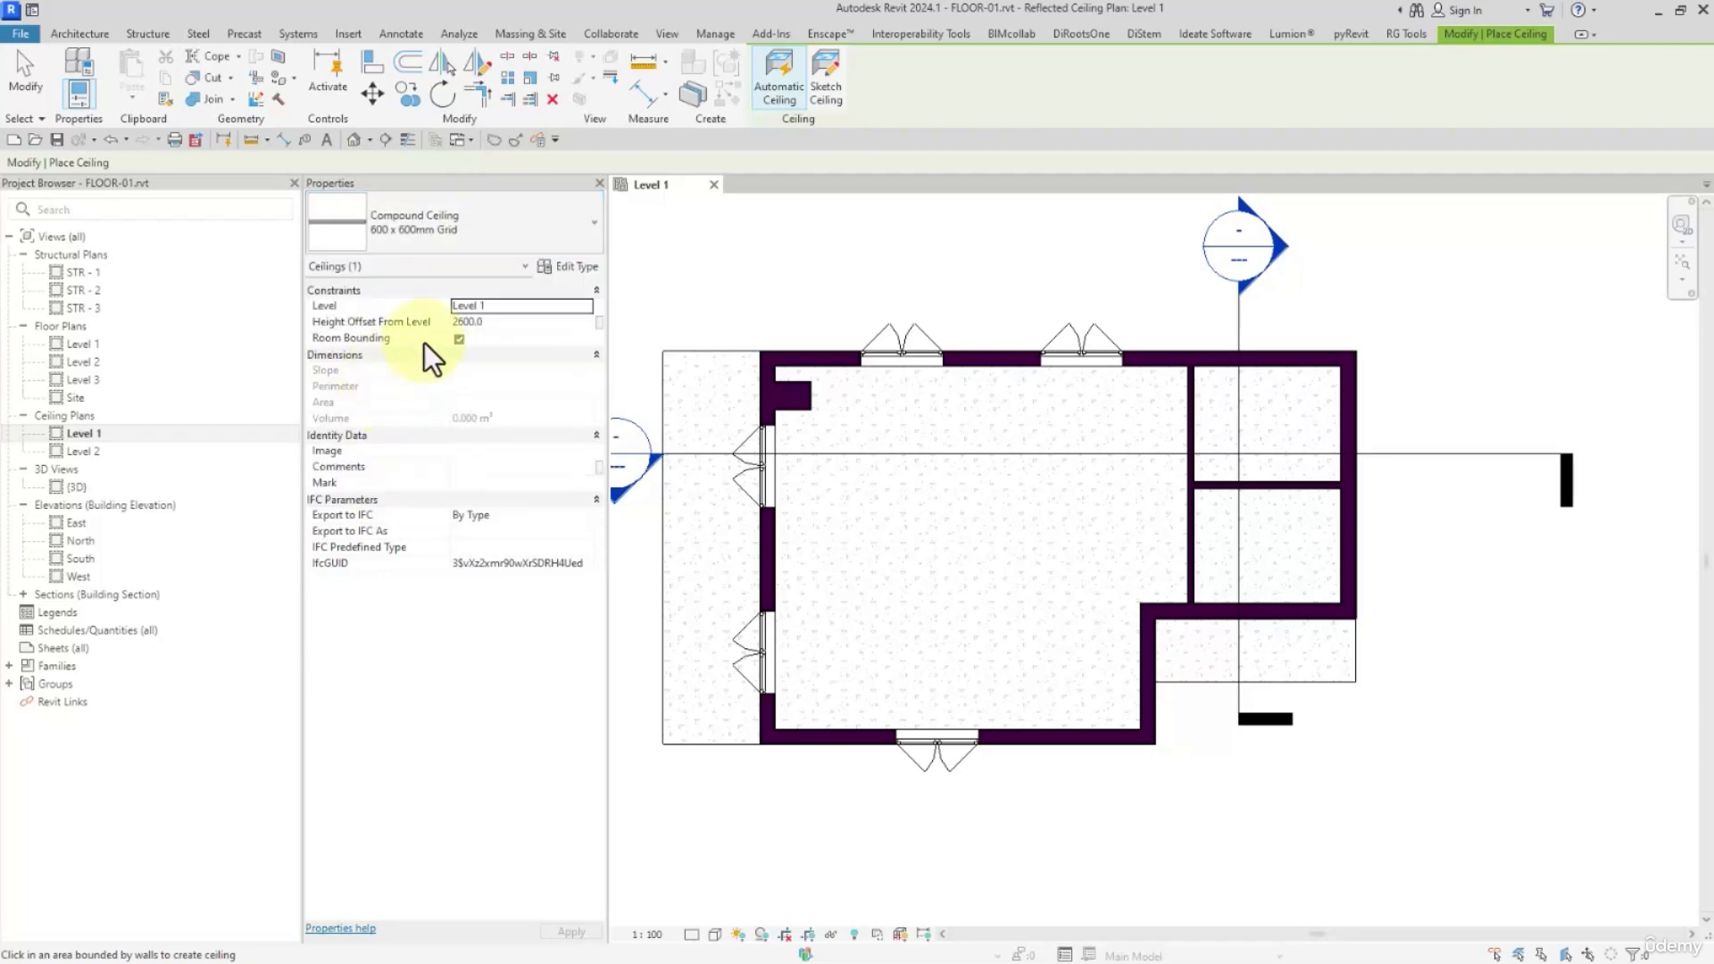
click(549, 268)
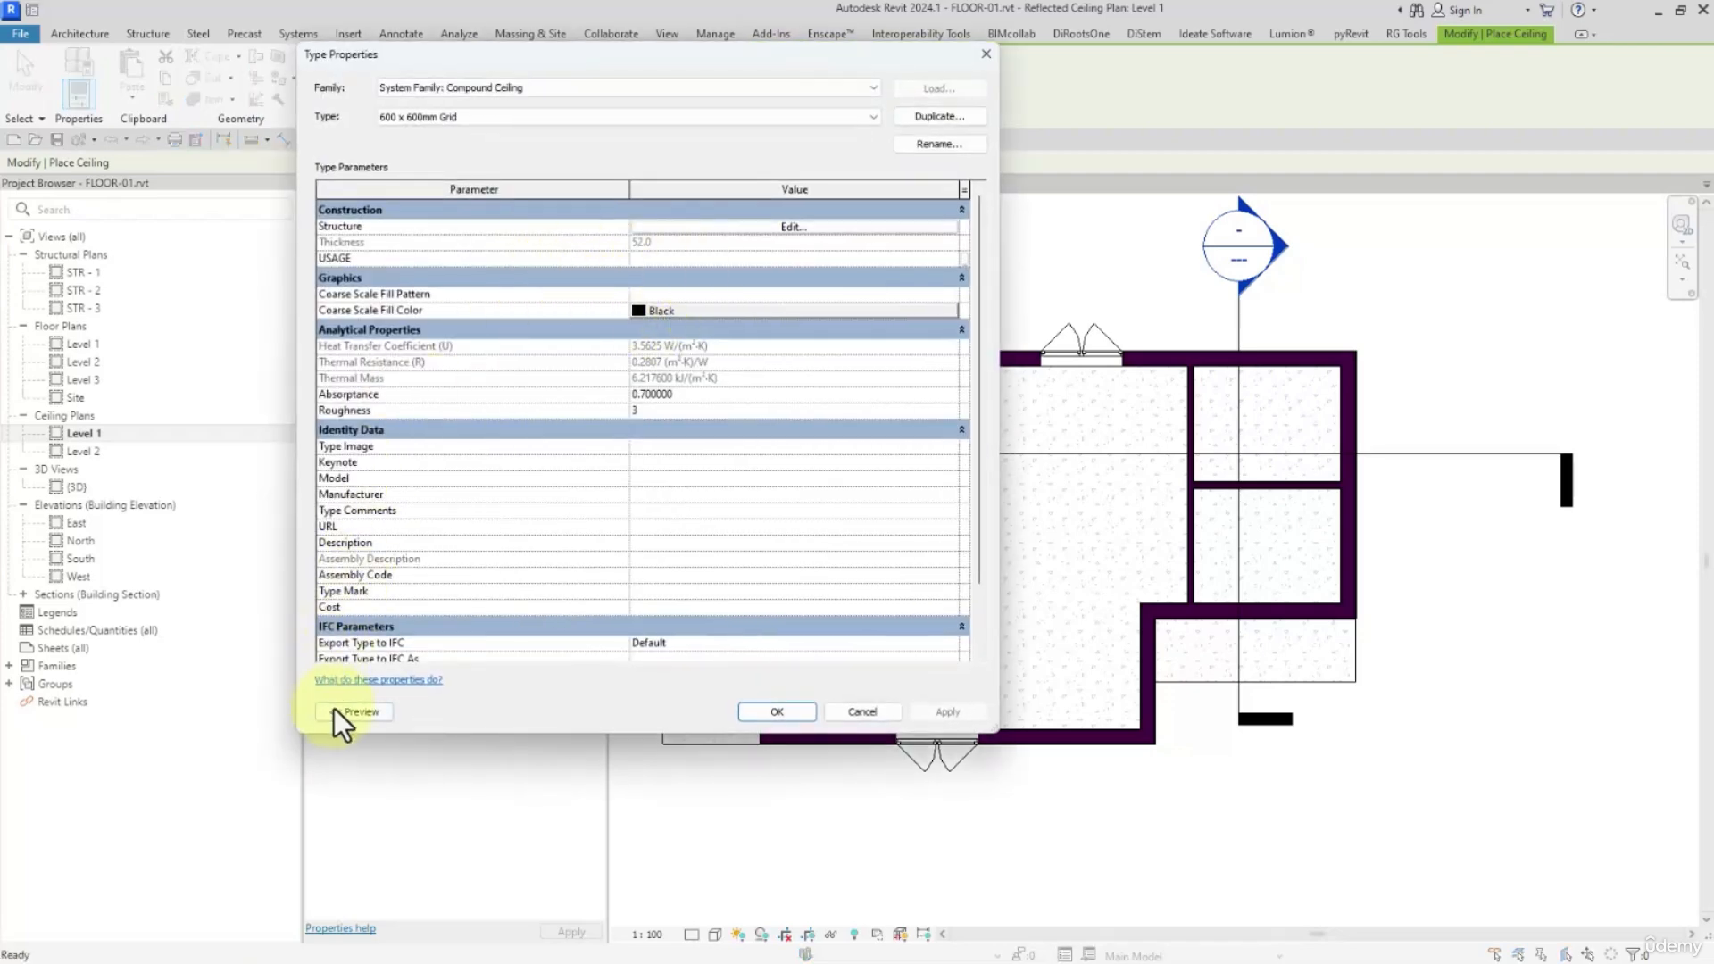
click(352, 711)
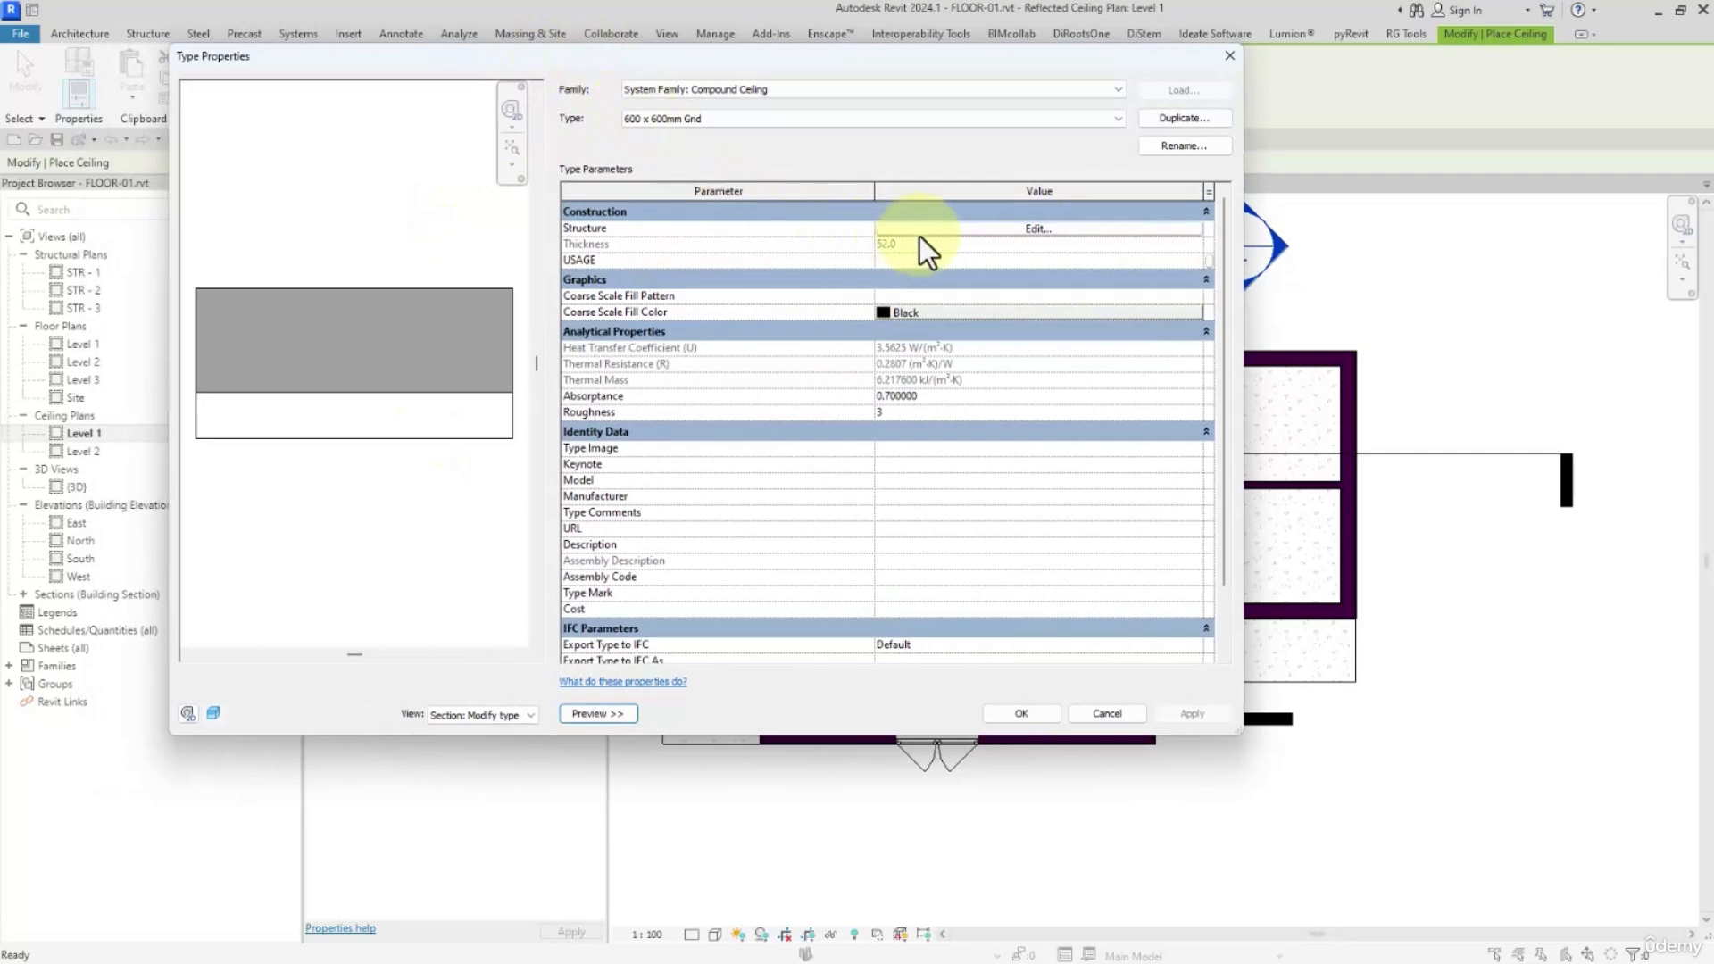
click(920, 230)
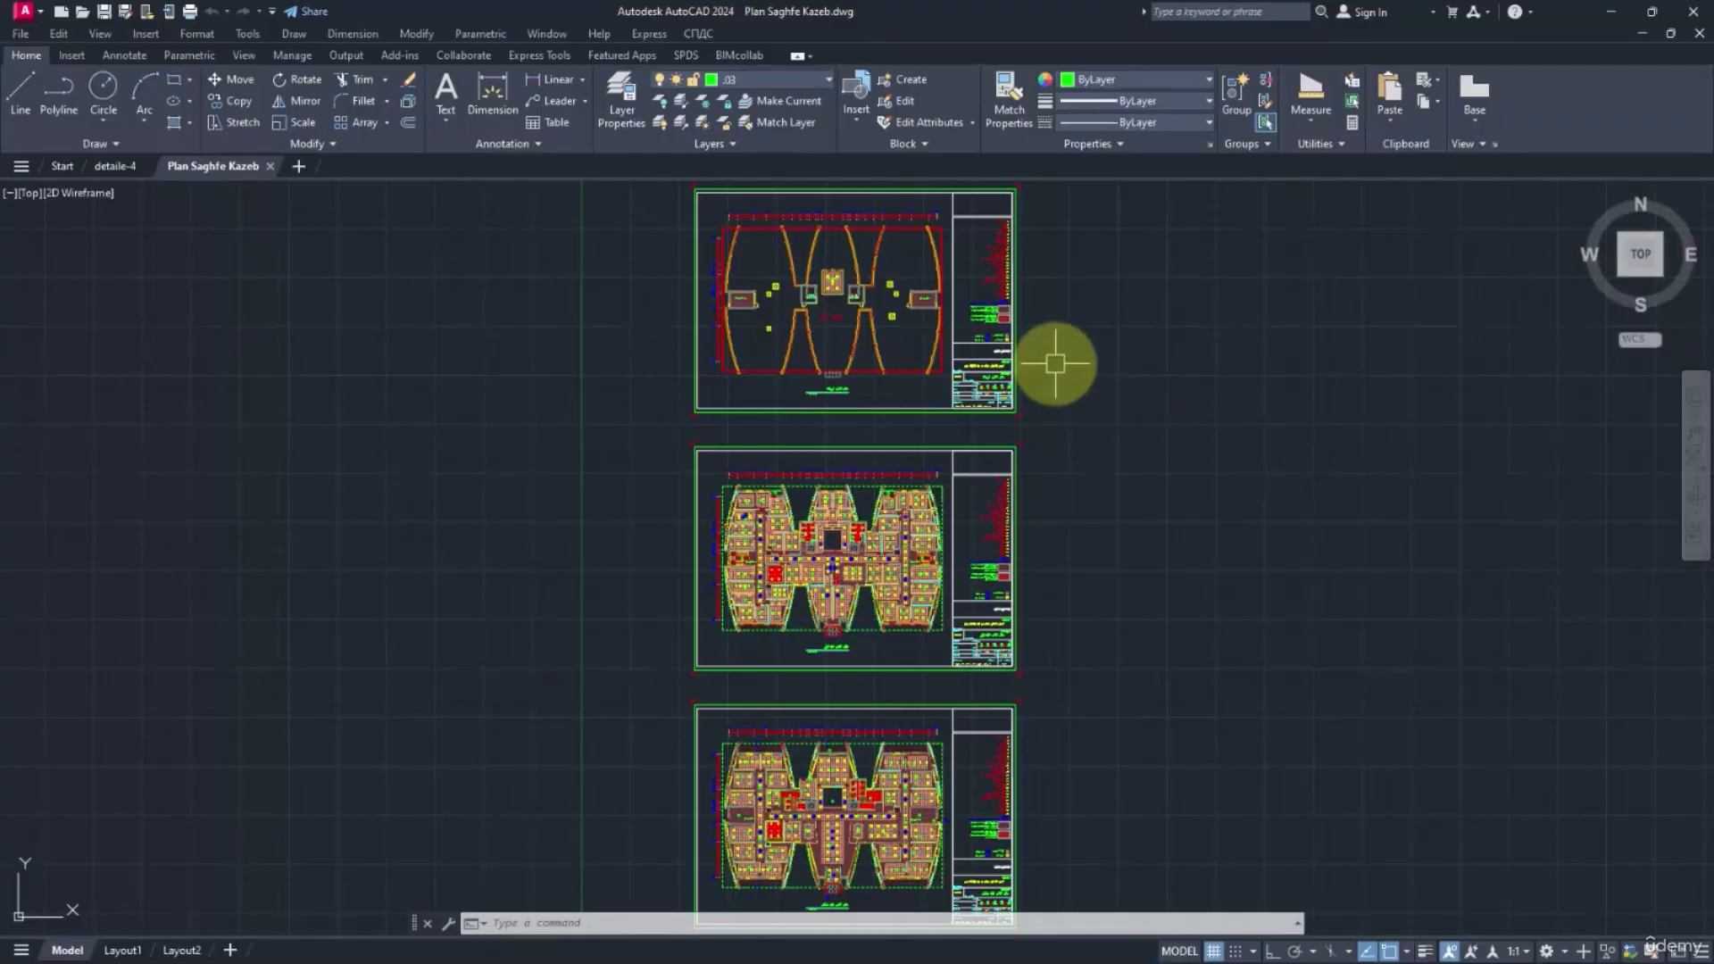
Switch to AutoCAD, open the detaile-4 drawing and examine the framing of the large suspended ceiling detail.
click(100, 169)
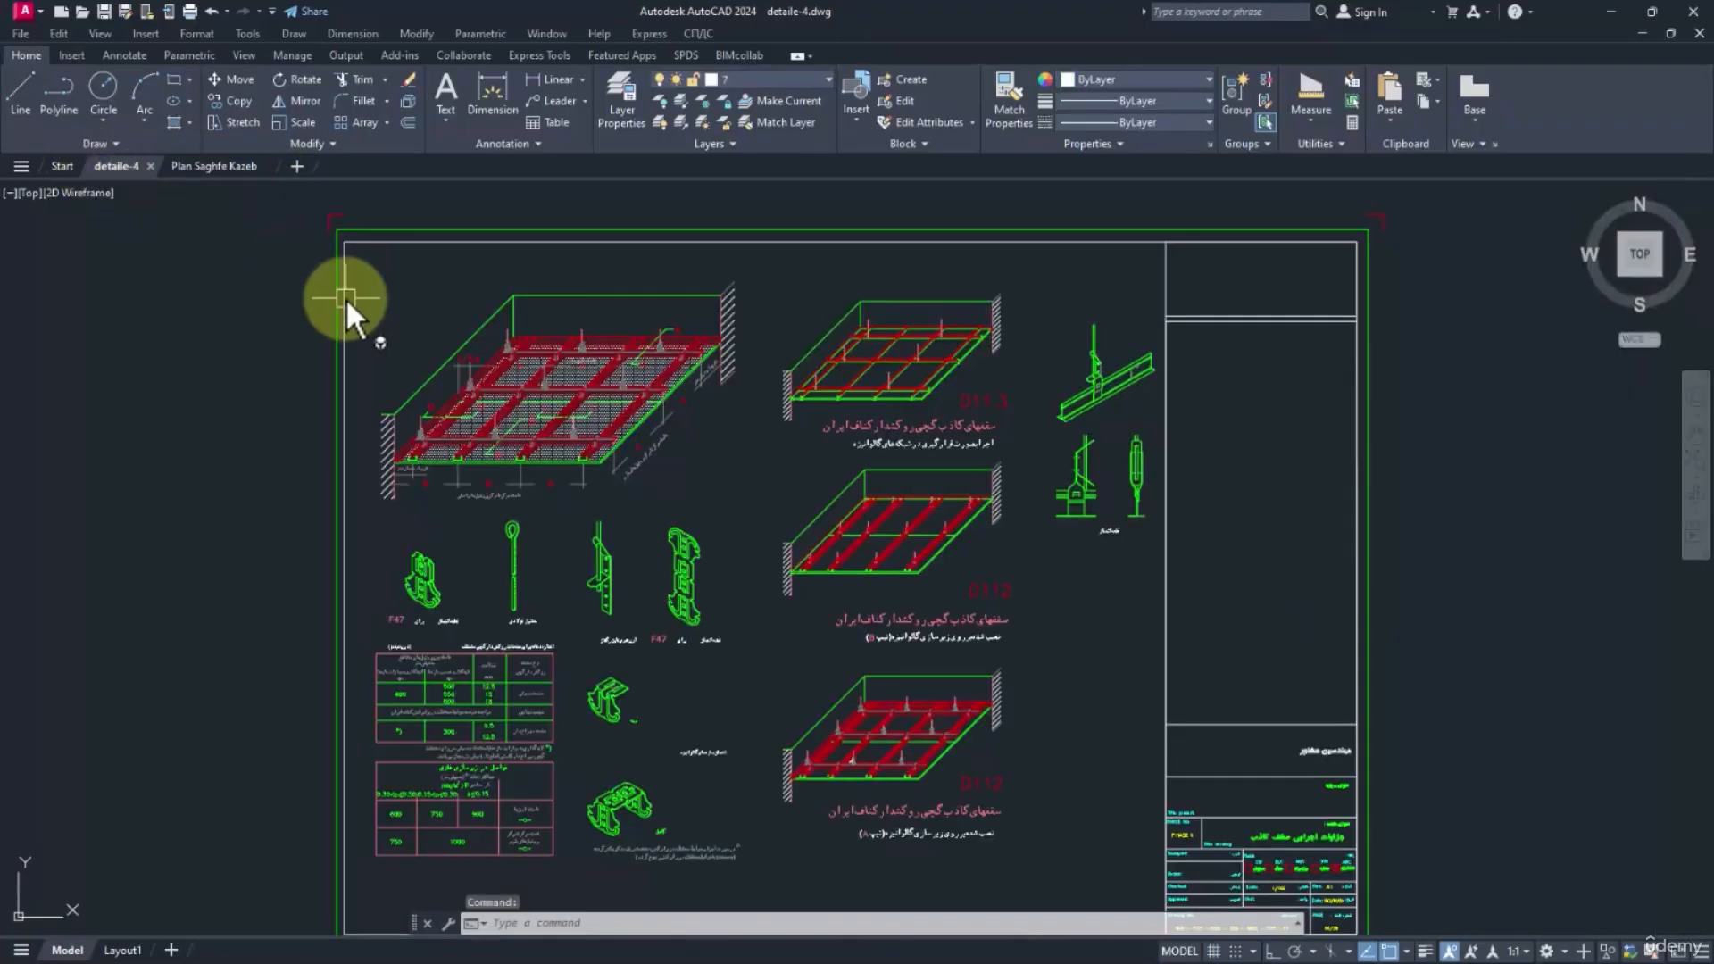
middle_drag(852, 638, 971, 529)
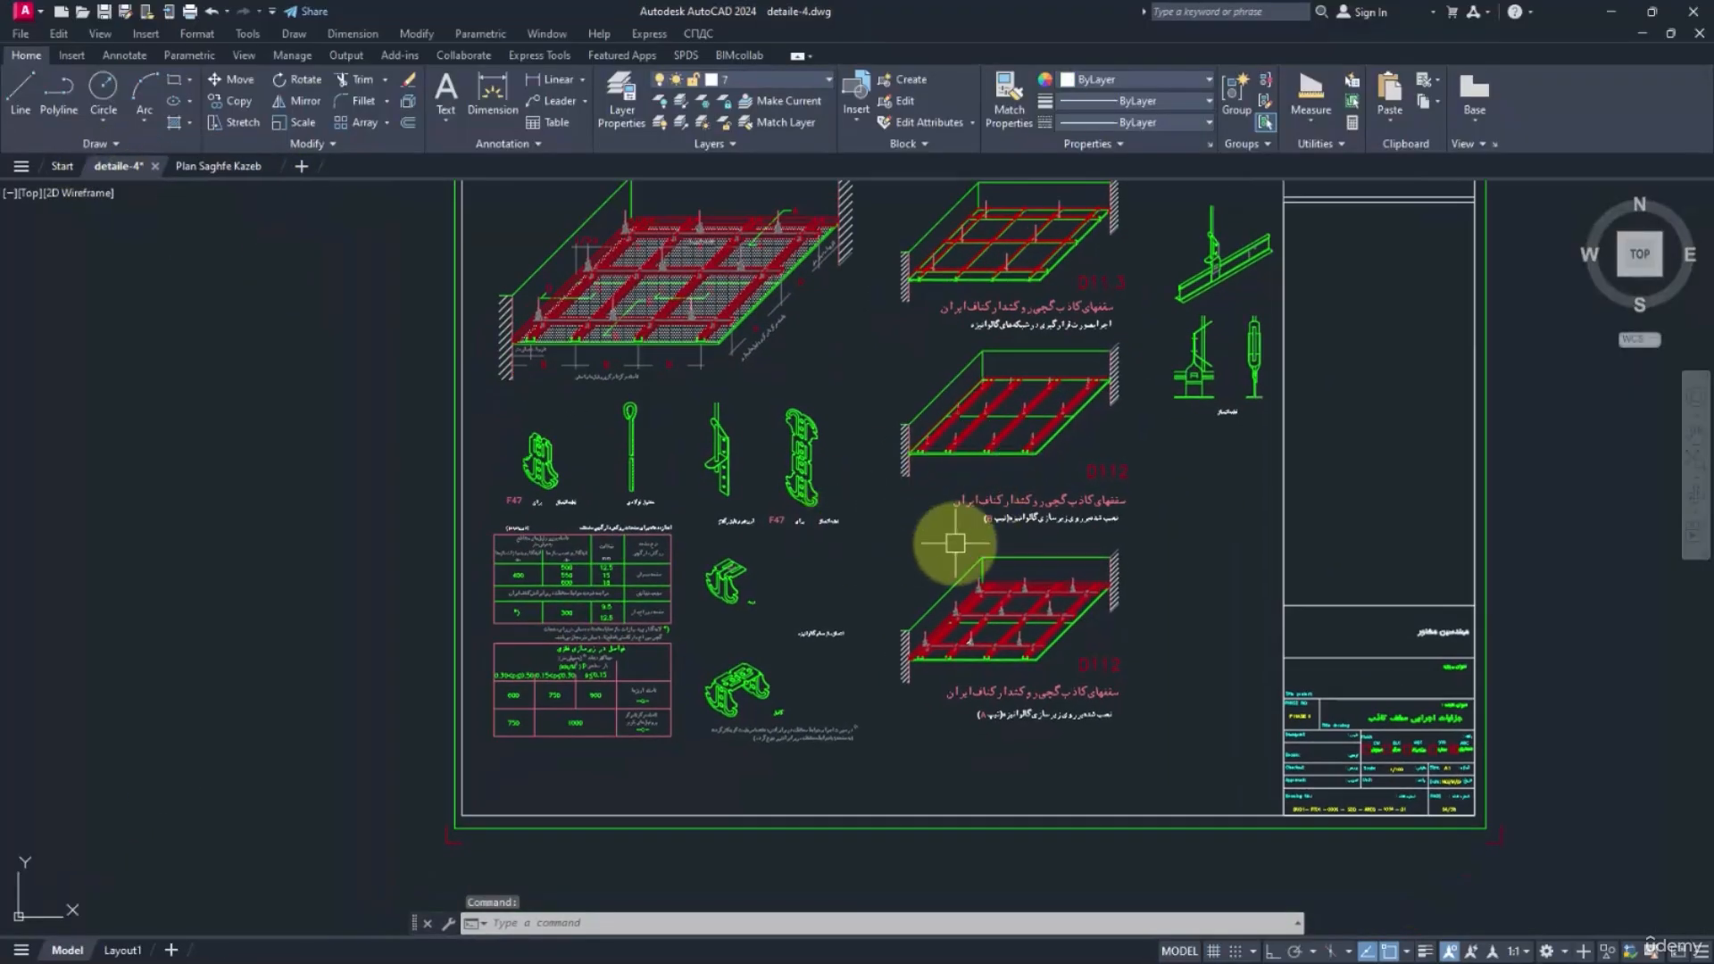
middle_drag(1082, 505, 1028, 495)
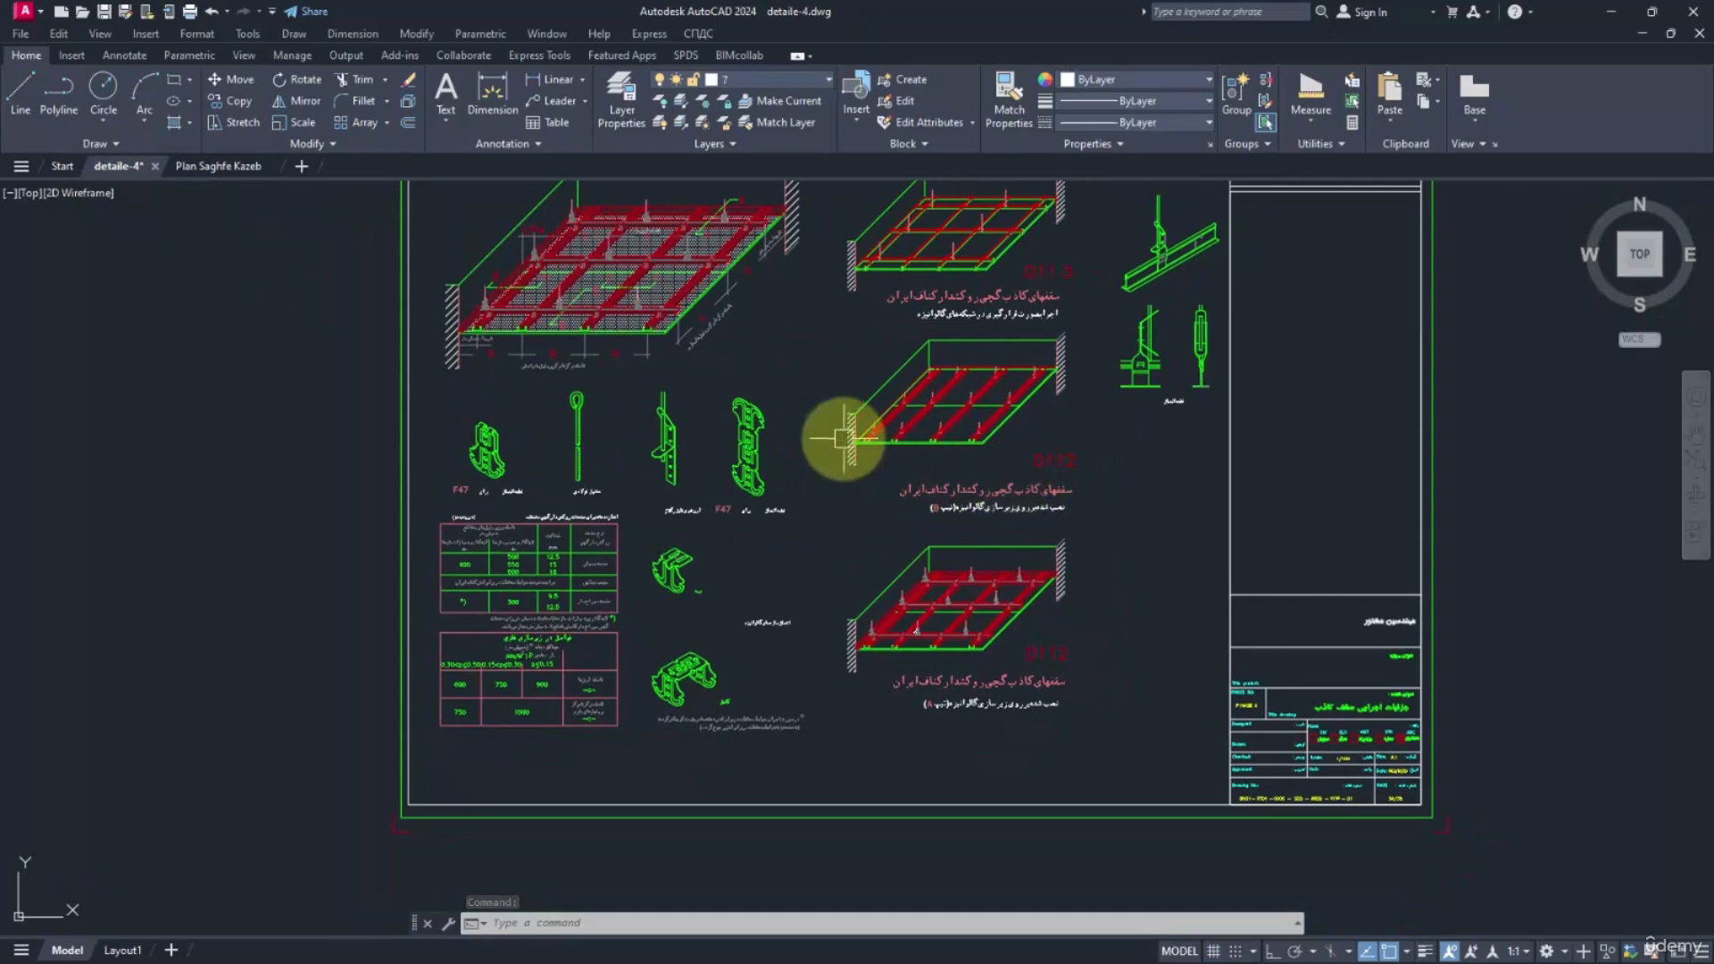
scroll(727, 363, up, 8)
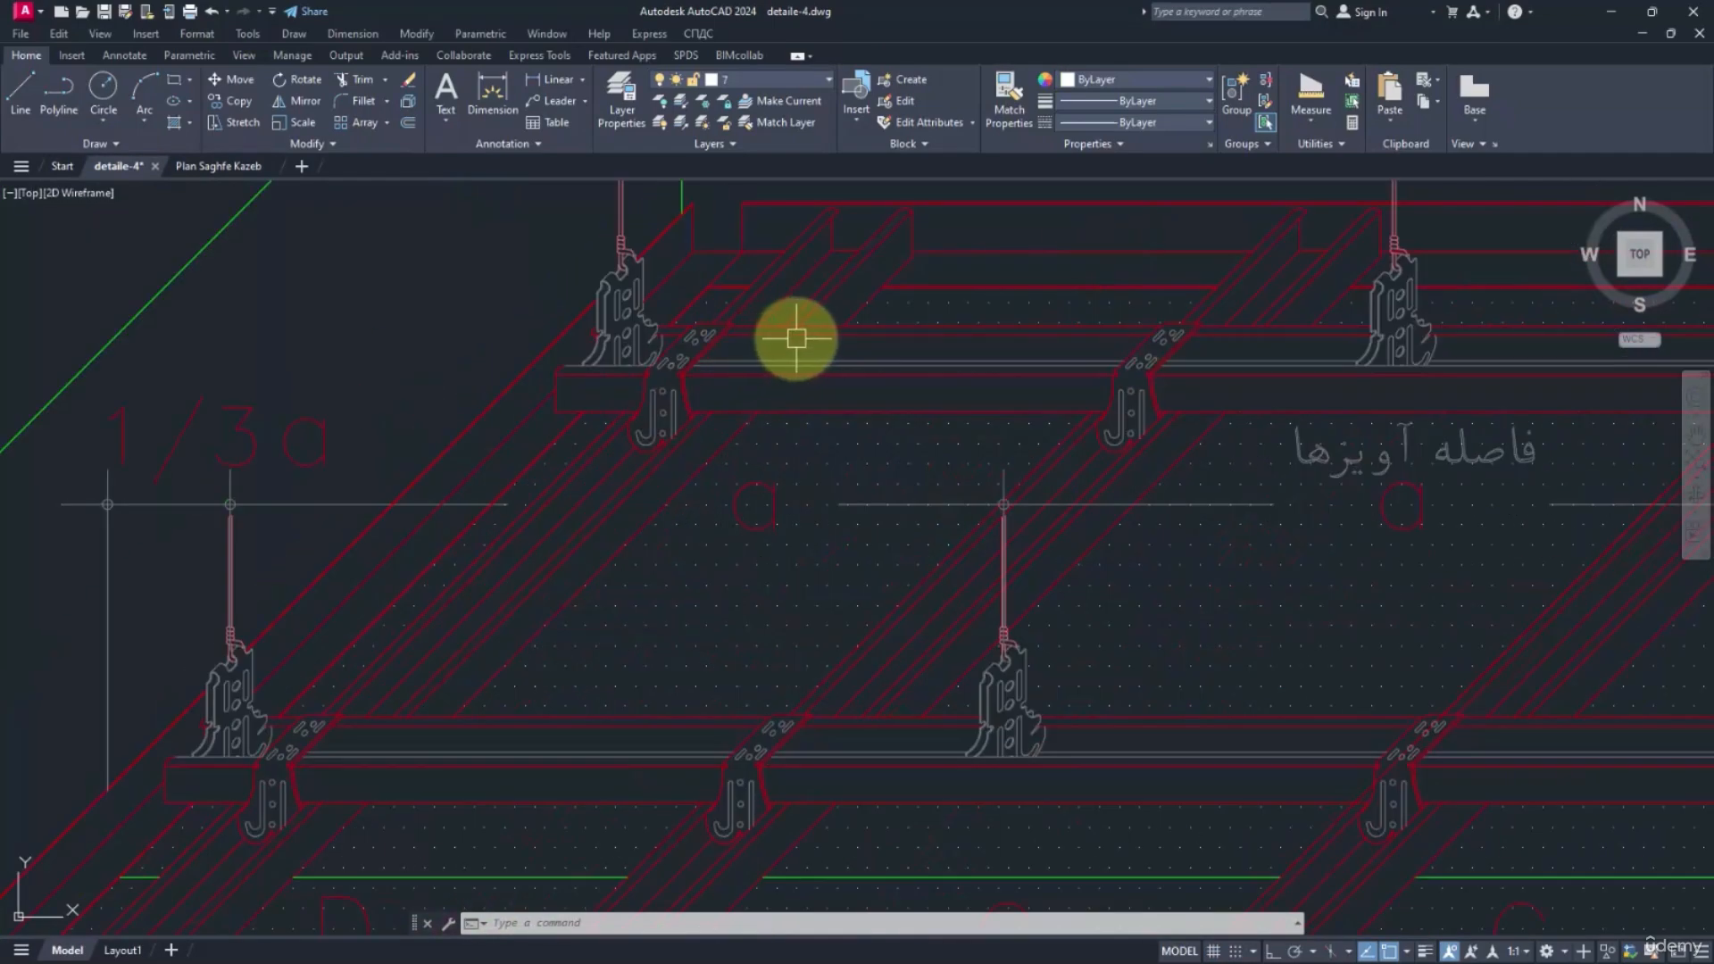
scroll(795, 352, down, 10)
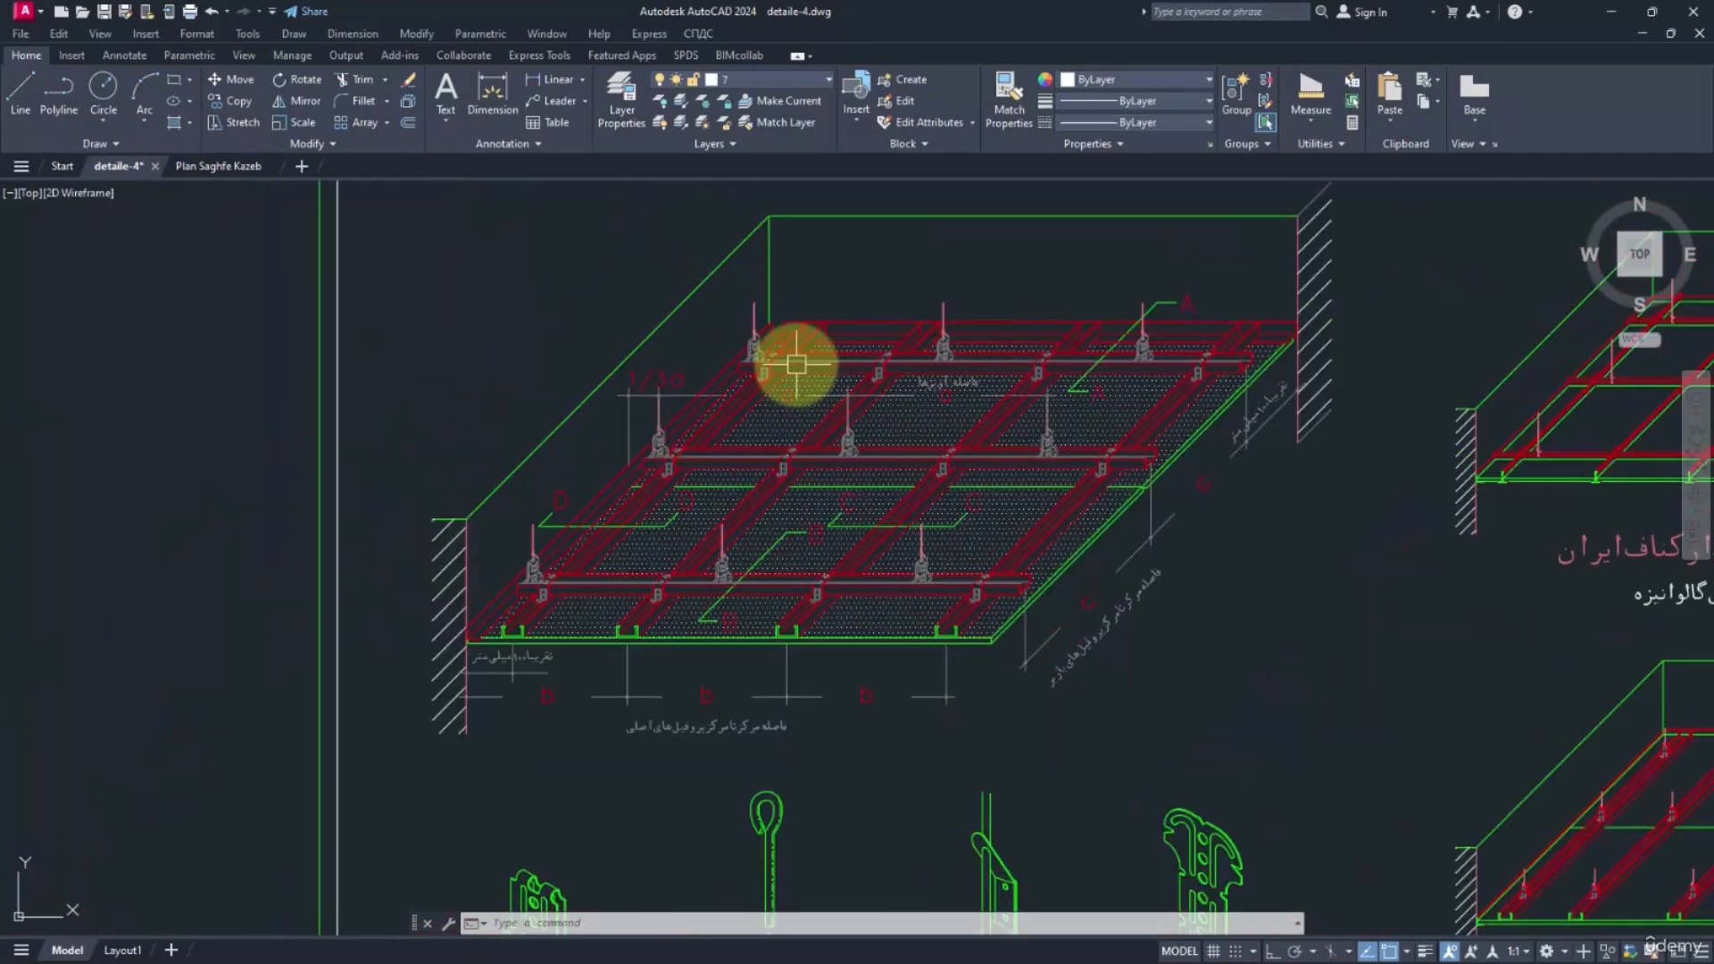
scroll(809, 345, up, 8)
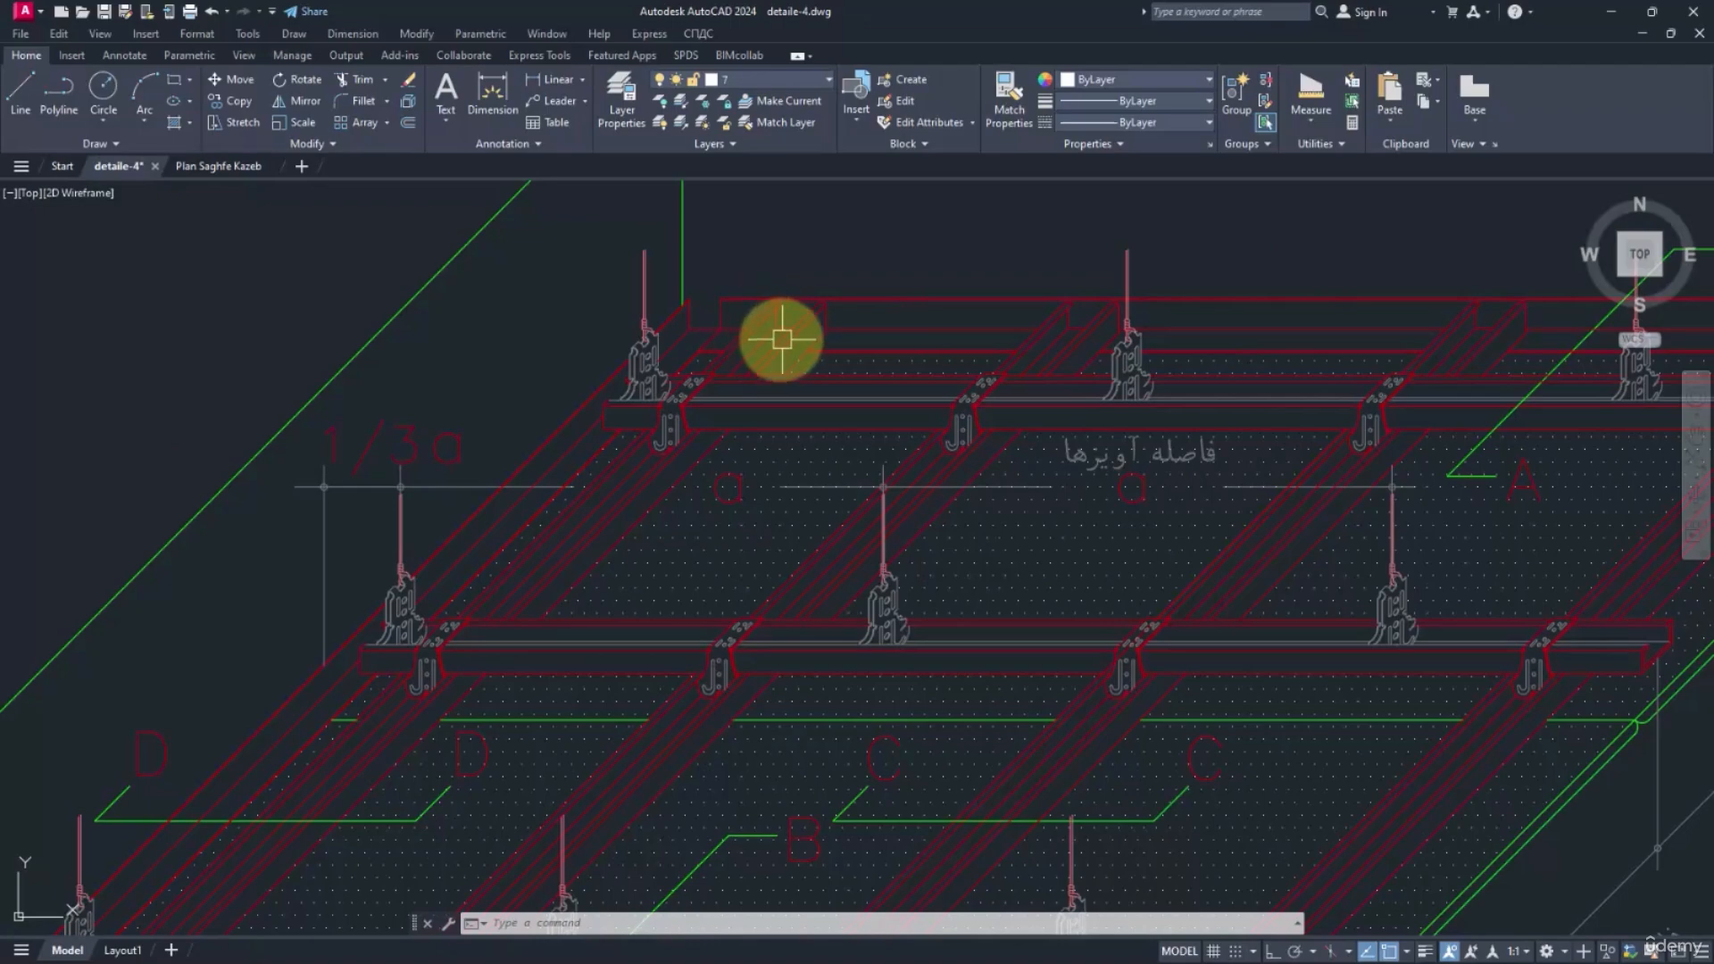
scroll(651, 432, down, 8)
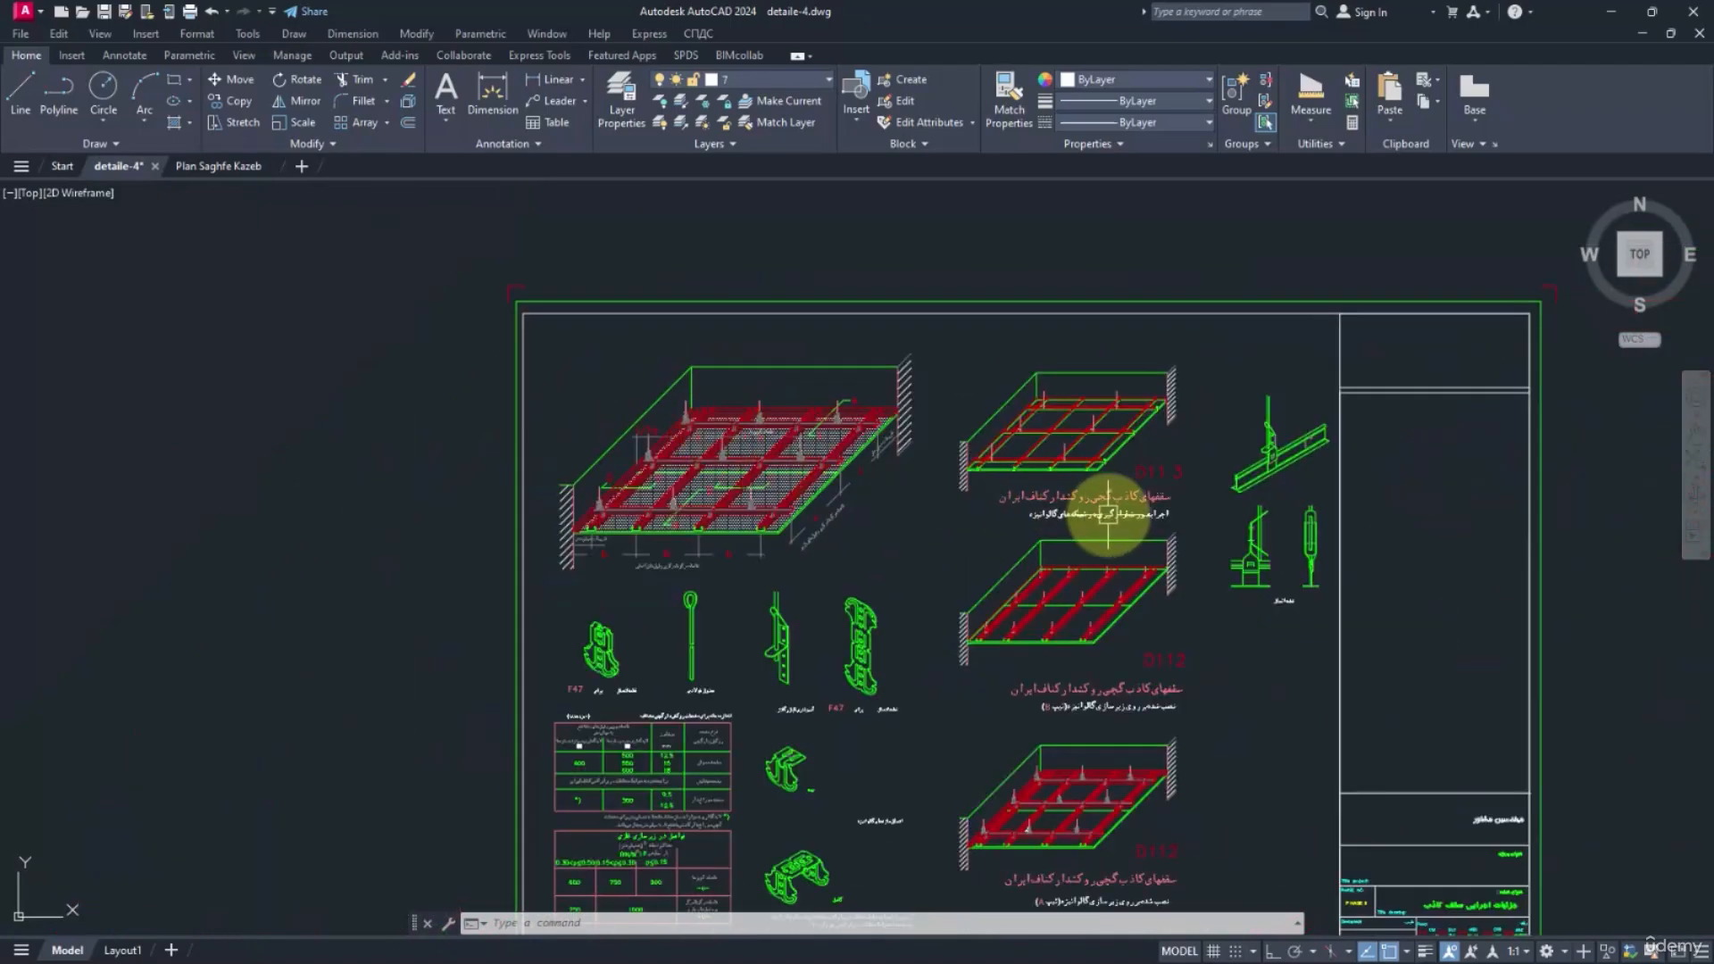
Examine the smaller suspended ceiling details and the connector drawings on the detaile-4 sheet.
scroll(1025, 394, up, 10)
scroll(1008, 384, up, 2)
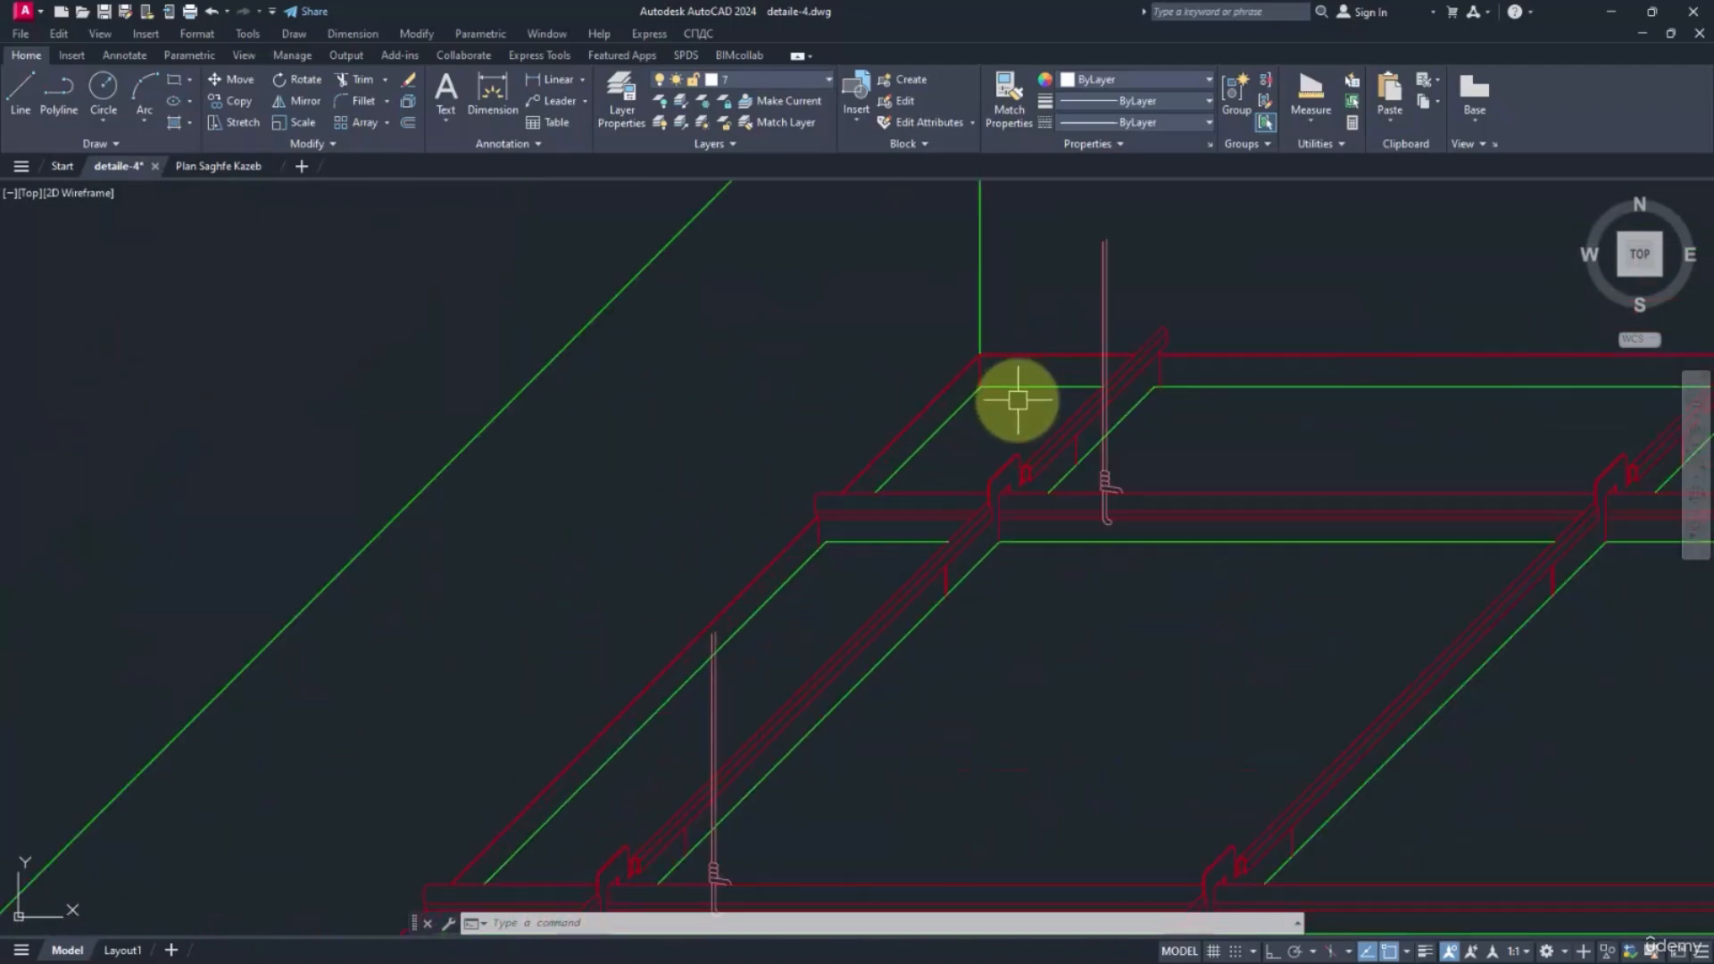
scroll(1017, 400, down, 8)
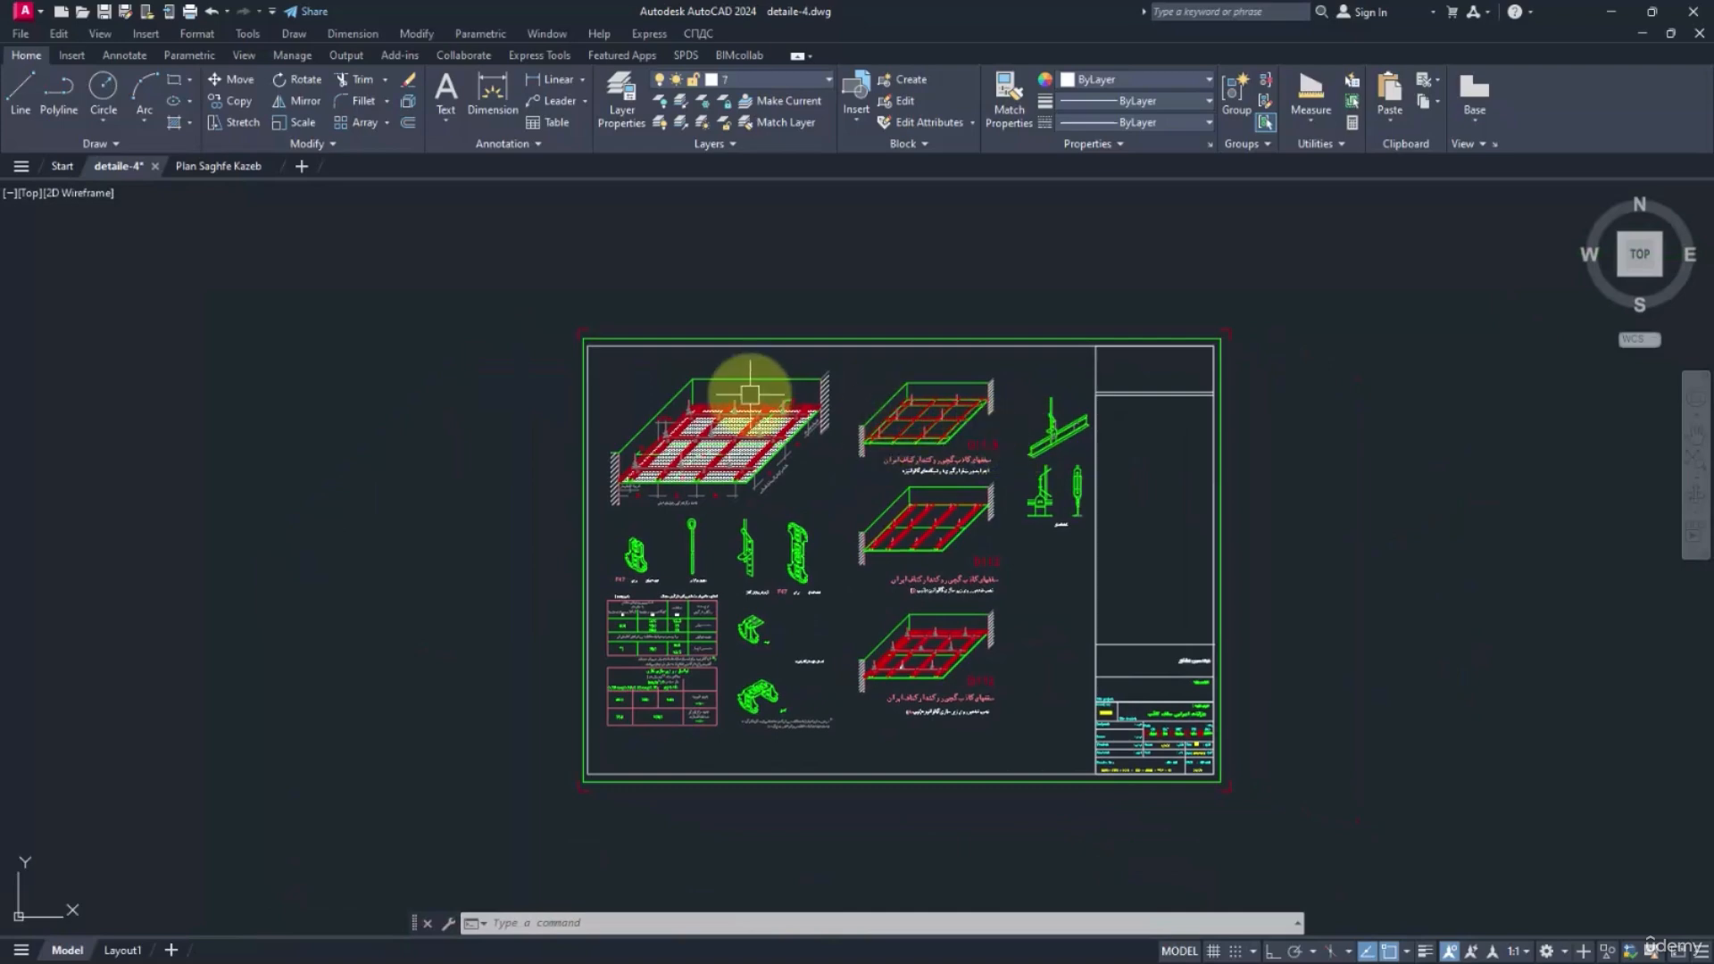
scroll(937, 592, up, 3)
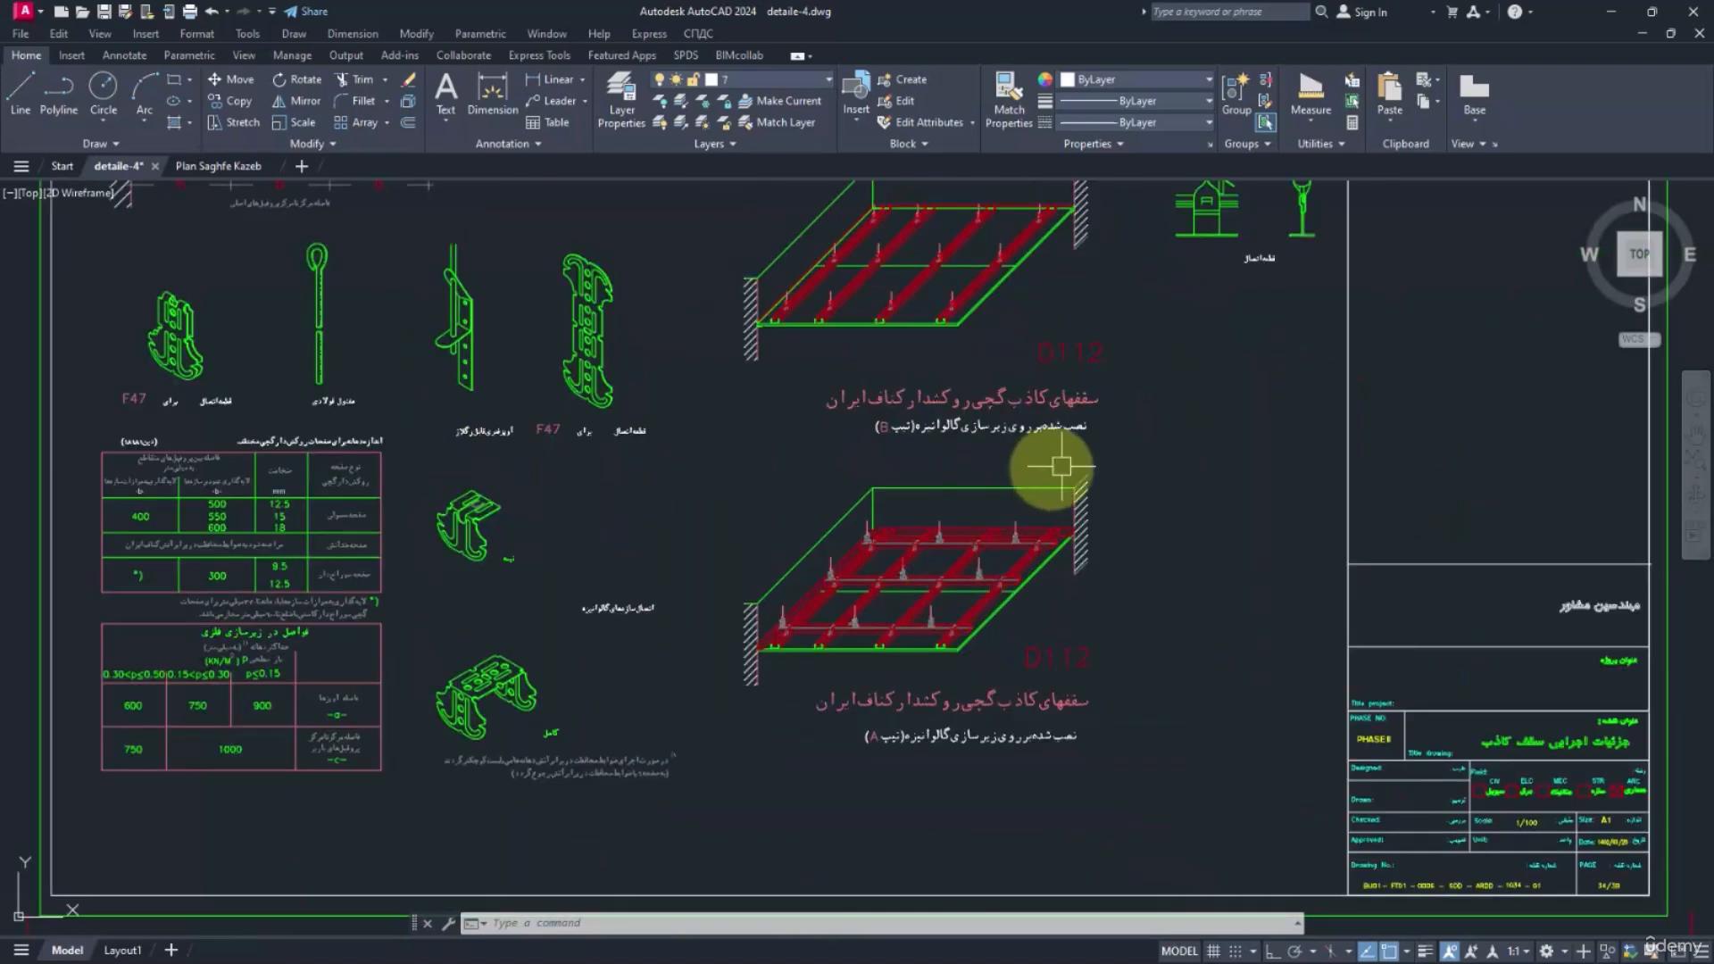
middle_drag(1007, 362, 1040, 467)
middle_drag(753, 372, 919, 615)
Examine the hangers, clips, main and secondary profiles and wall-edge profile in the large suspended ceiling detail.
scroll(402, 448, up, 2)
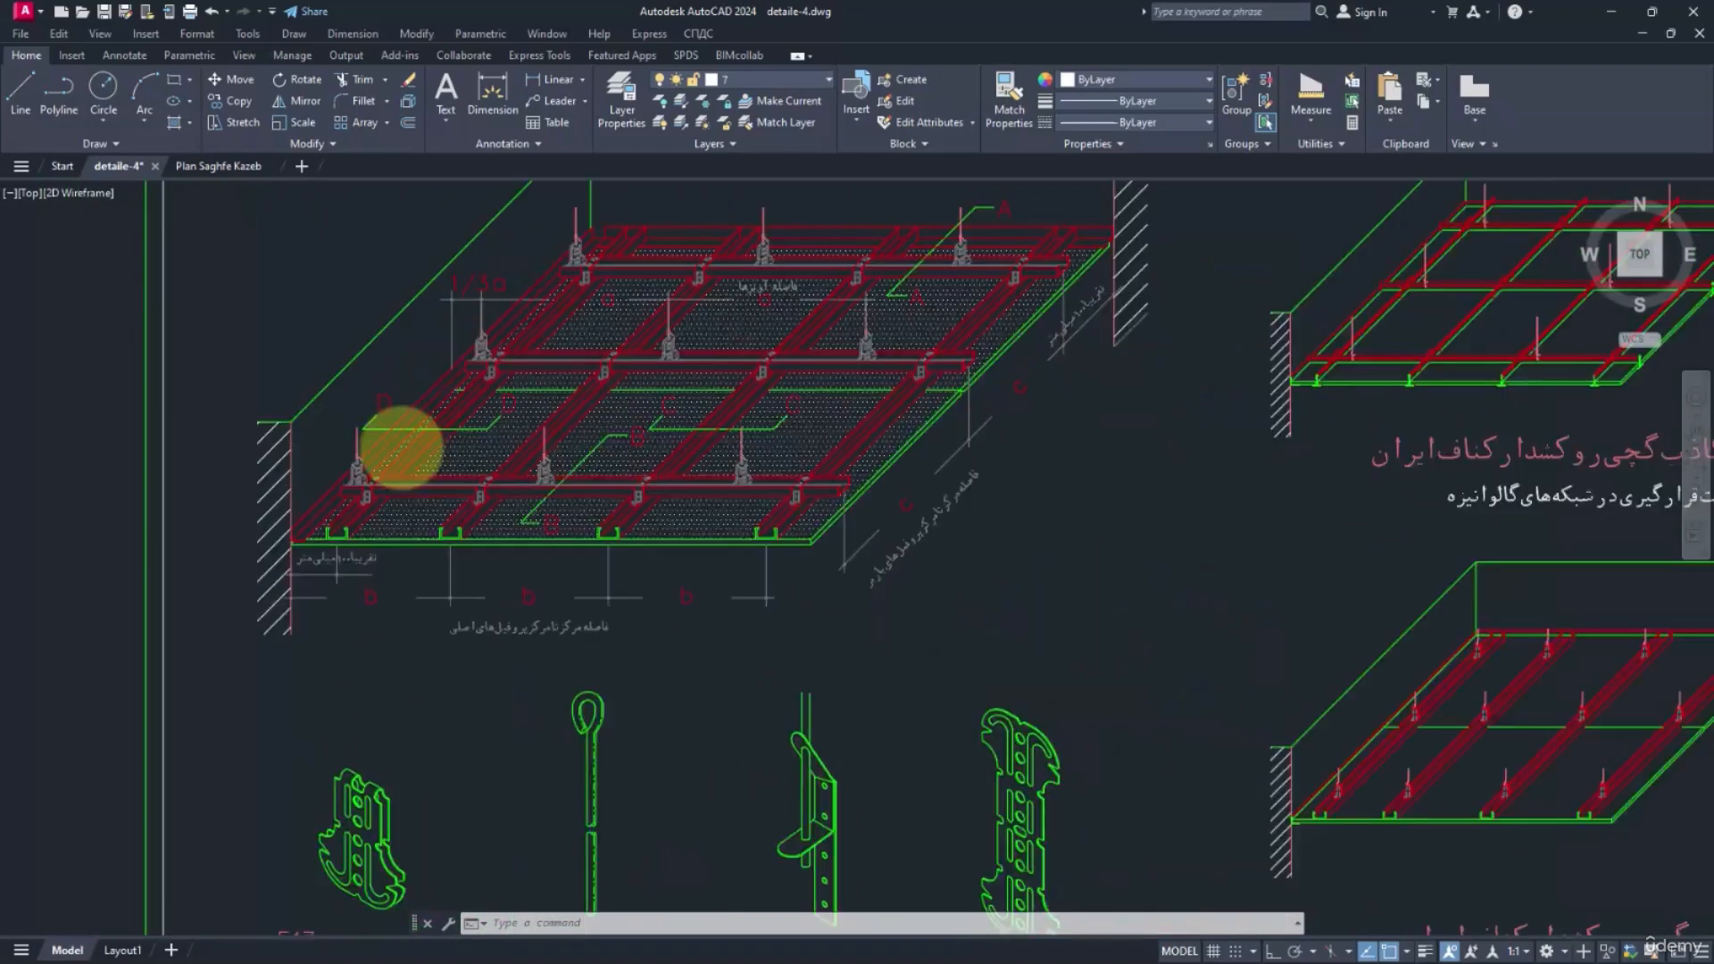
scroll(401, 448, up, 4)
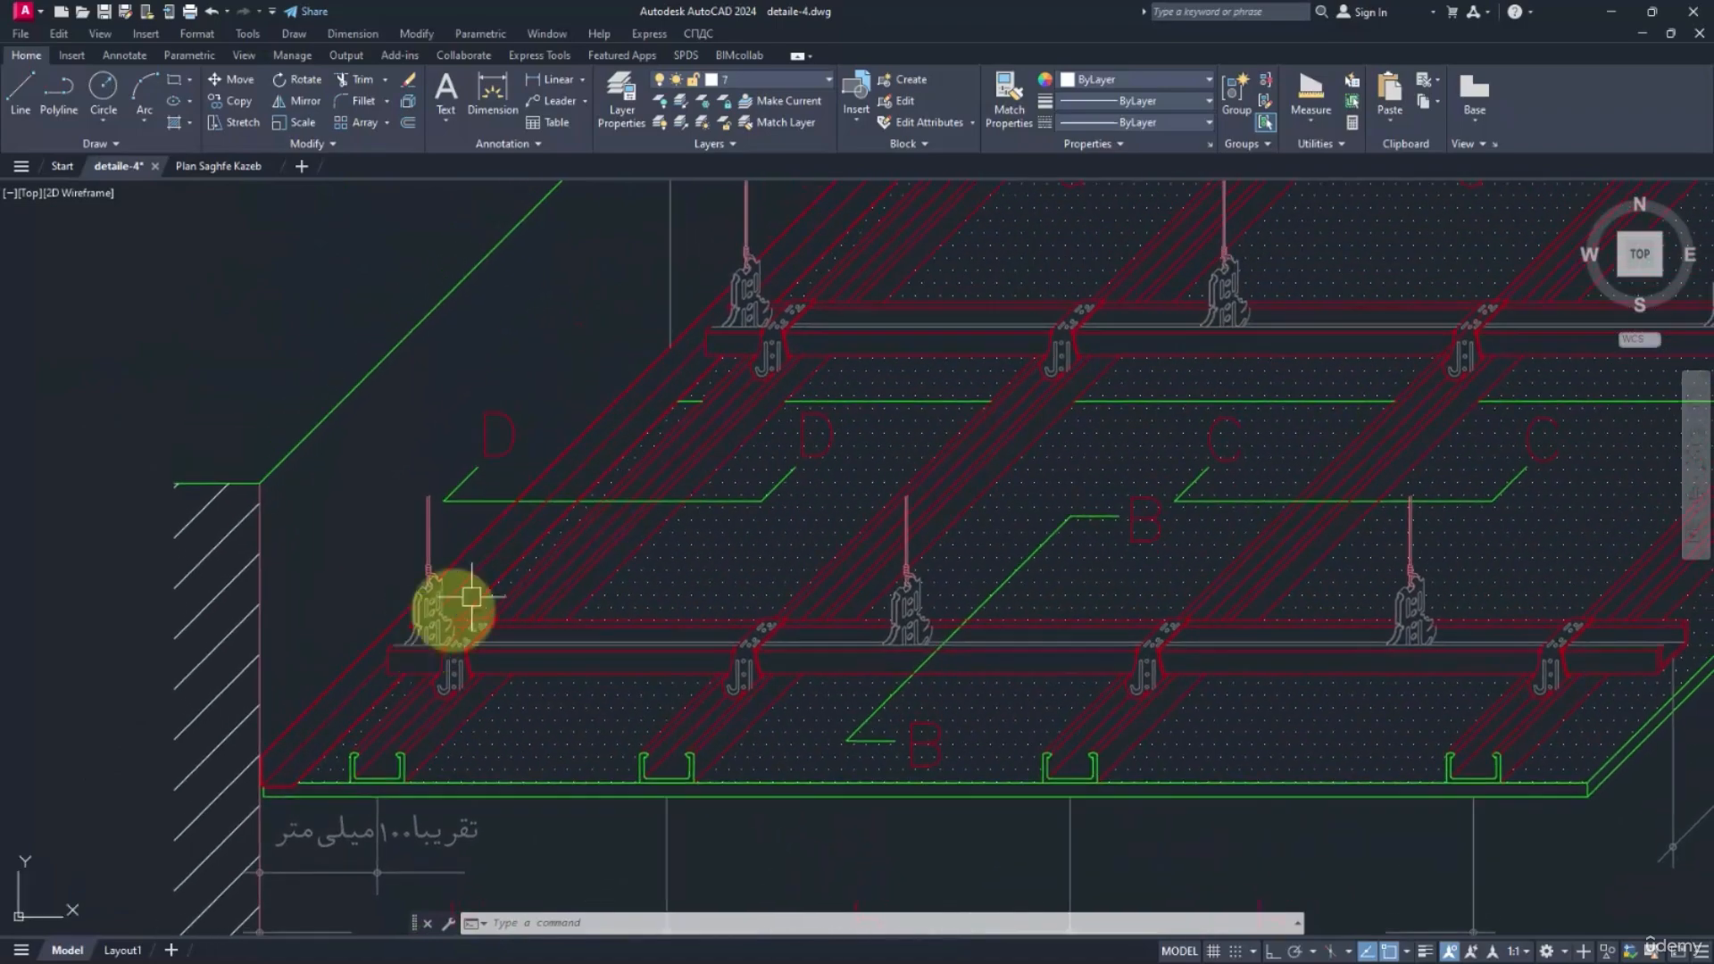
middle_drag(891, 363, 685, 601)
middle_drag(895, 298, 853, 405)
scroll(838, 343, up, 4)
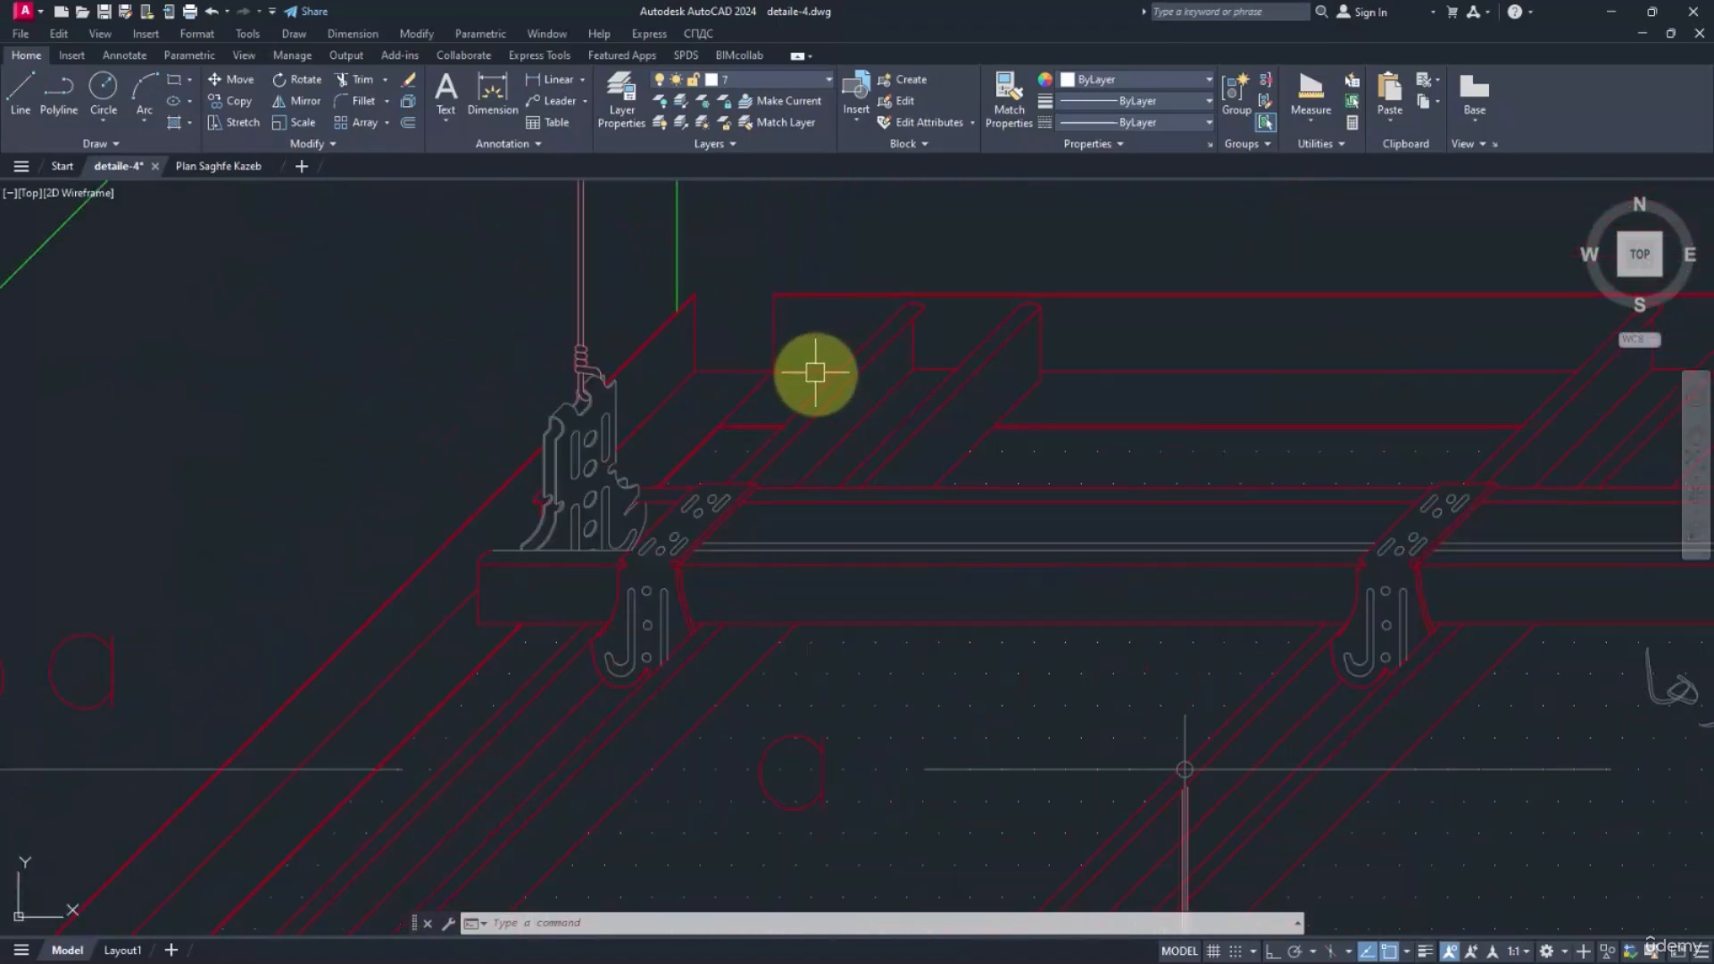
scroll(945, 337, down, 1)
scroll(942, 421, down, 3)
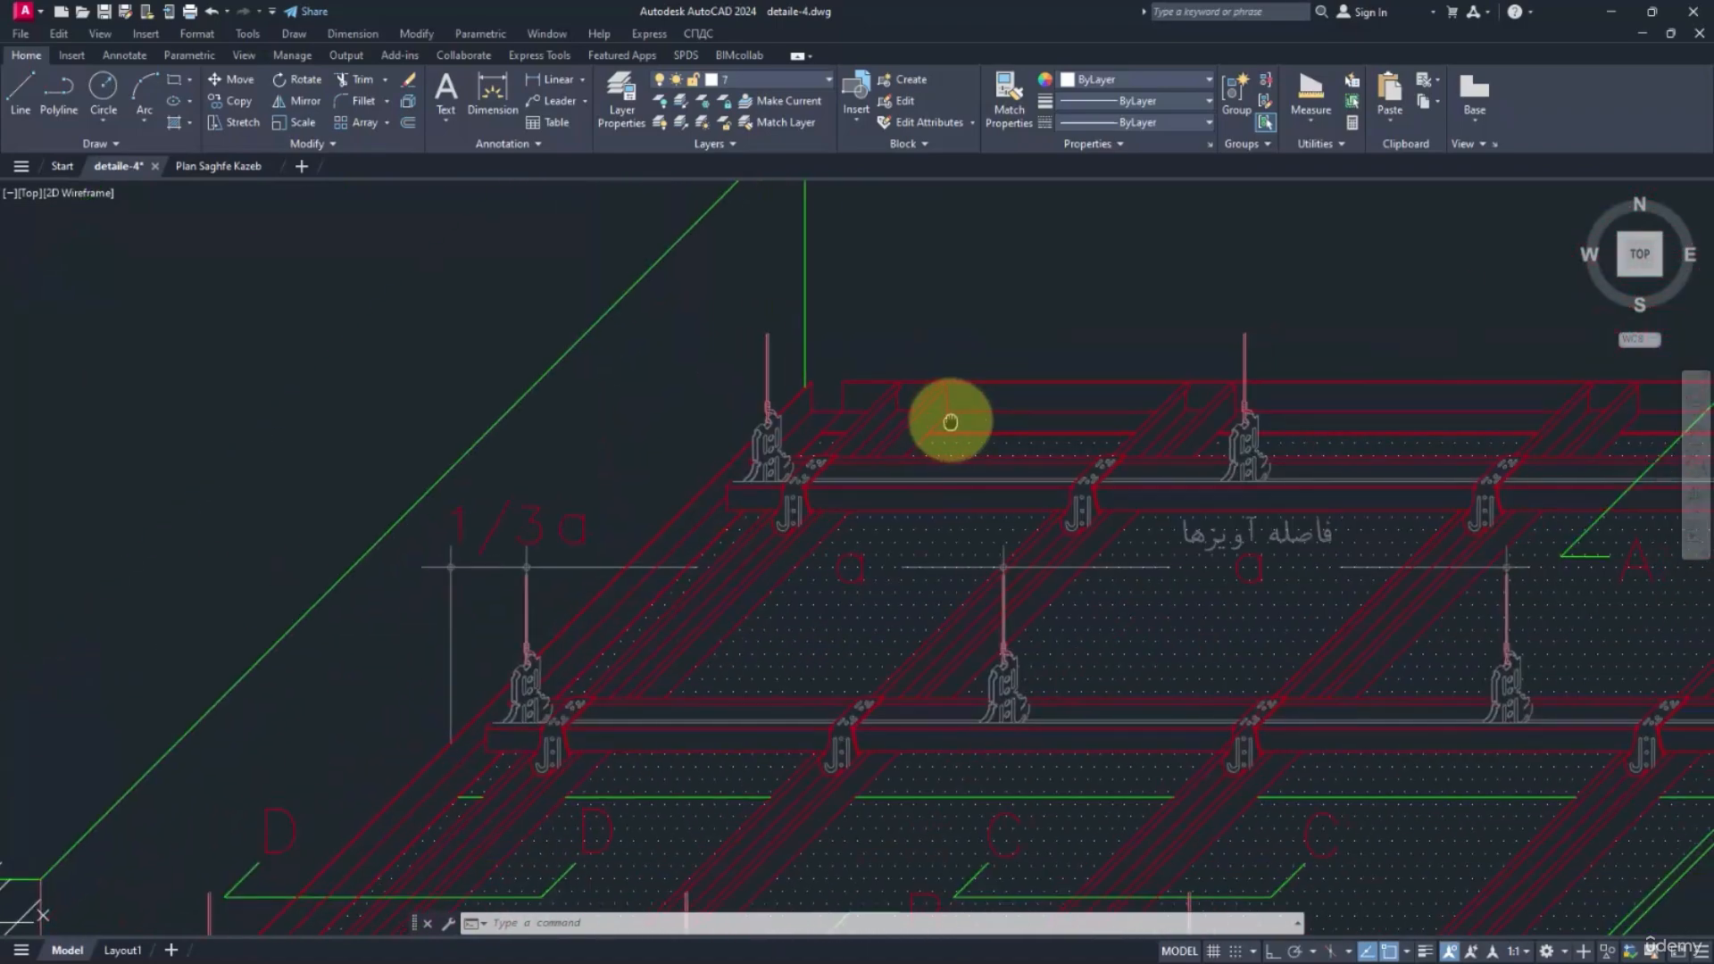
scroll(854, 441, down, 4)
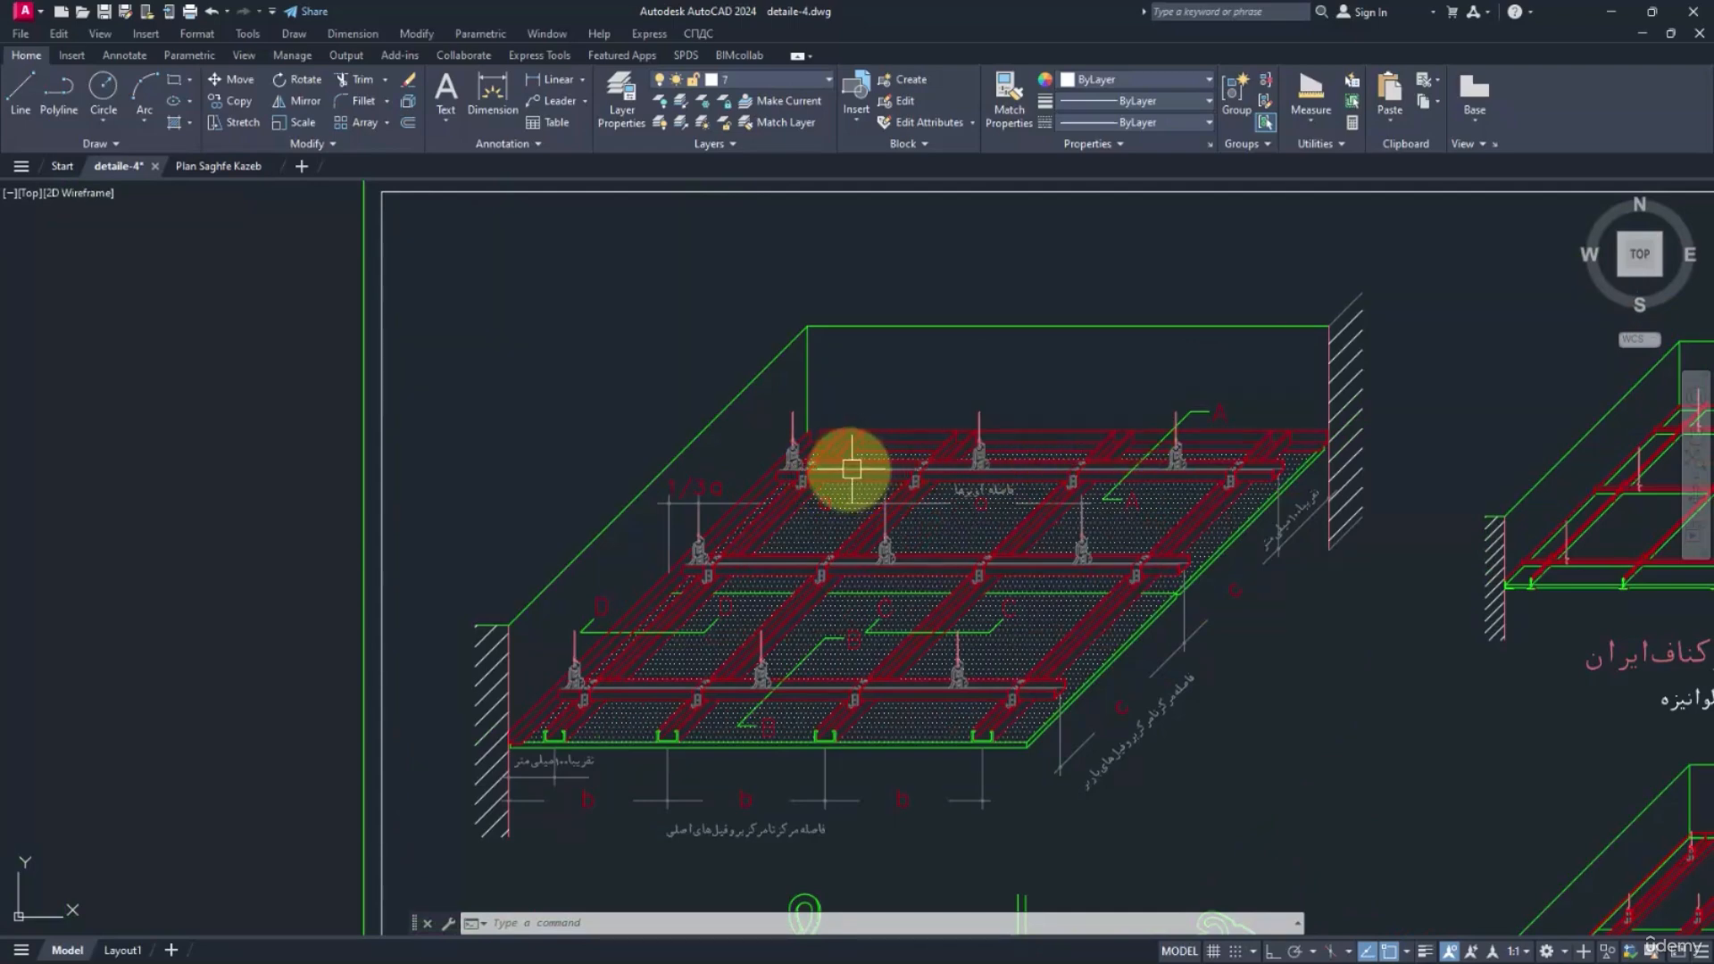
scroll(844, 445, up, 4)
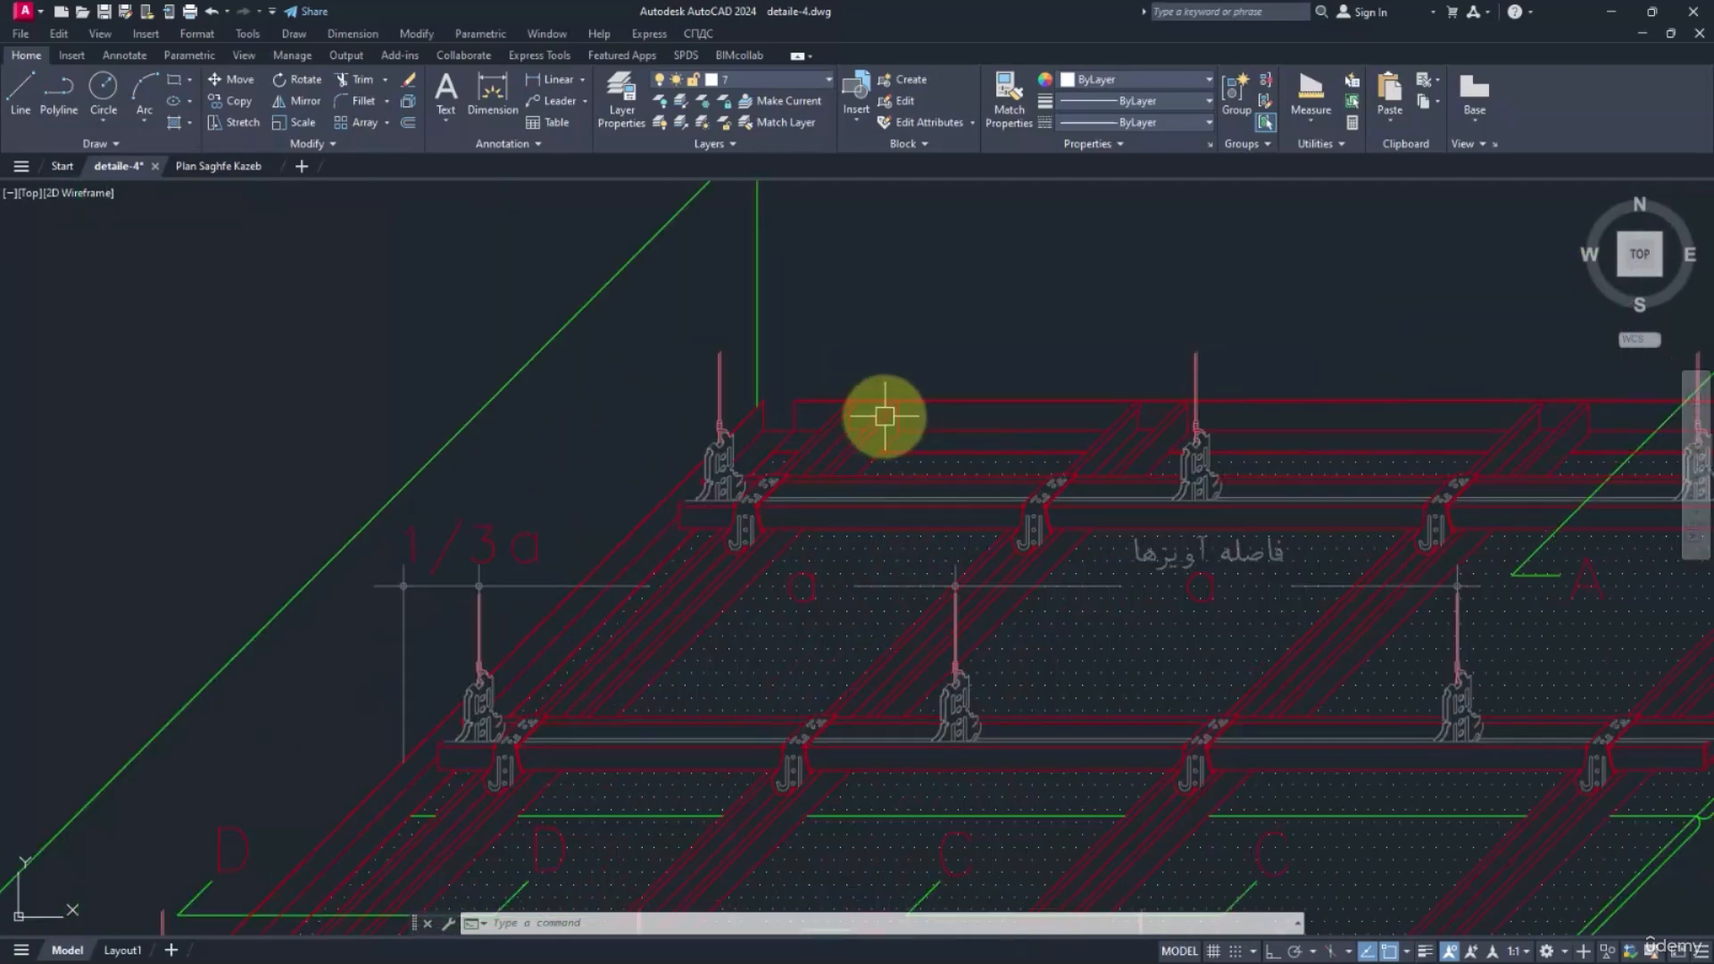
scroll(871, 453, up, 2)
scroll(830, 400, up, 2)
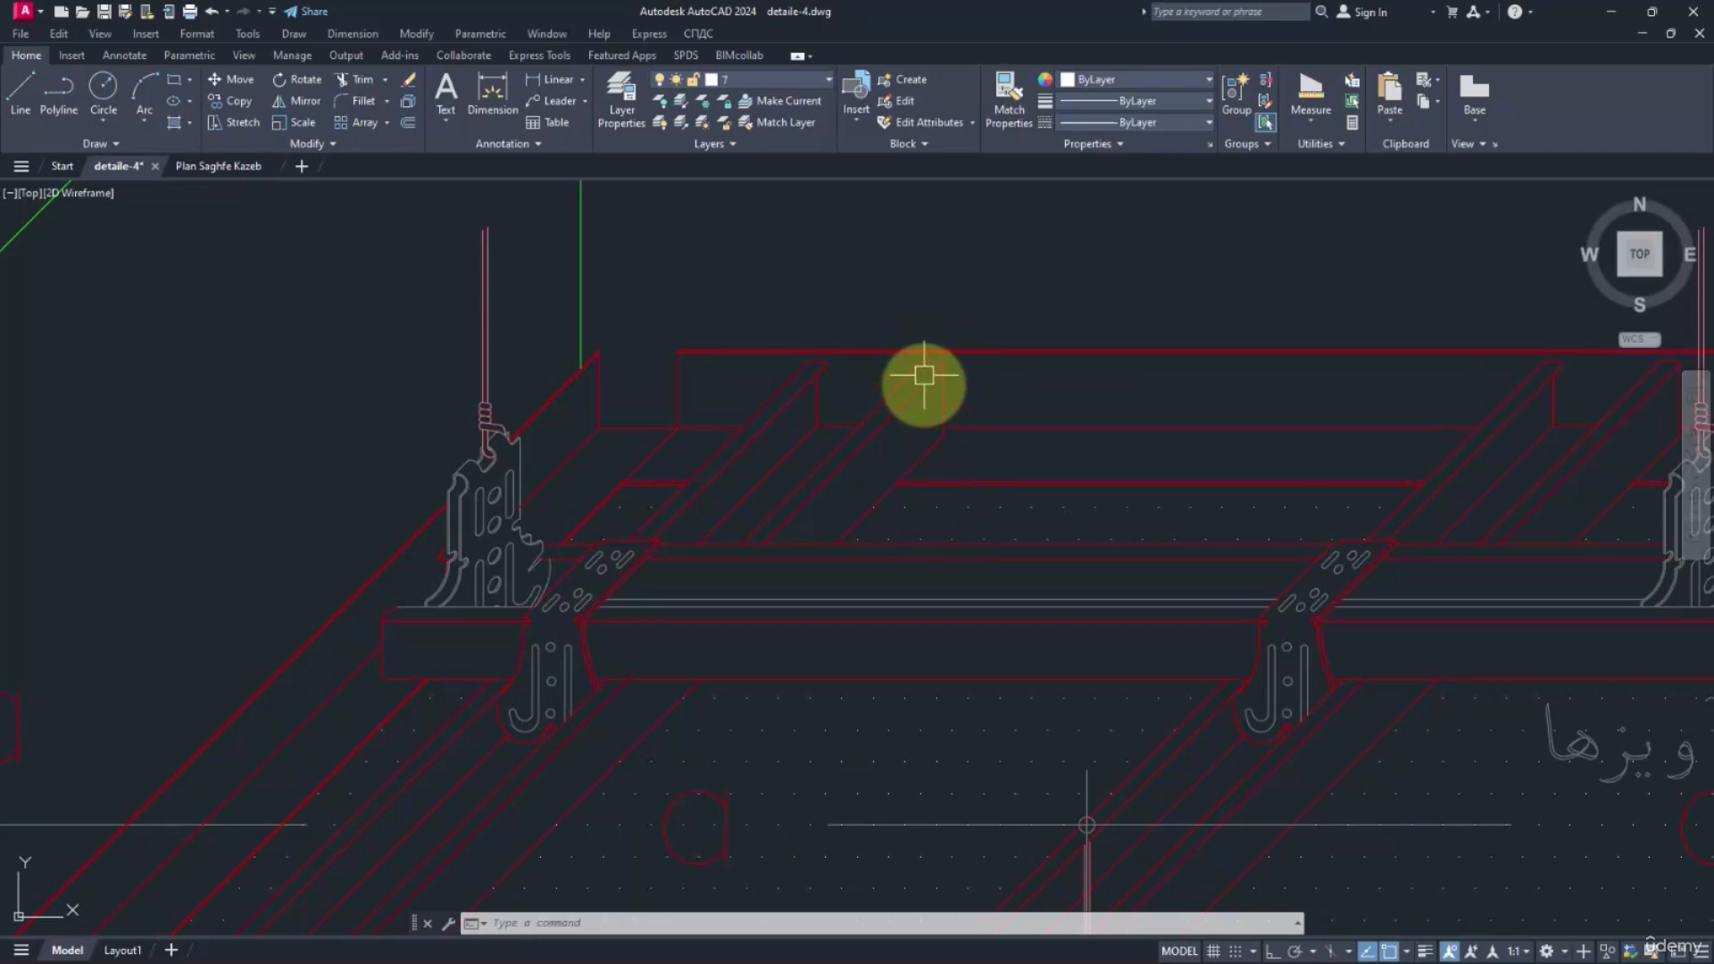
scroll(919, 411, down, 2)
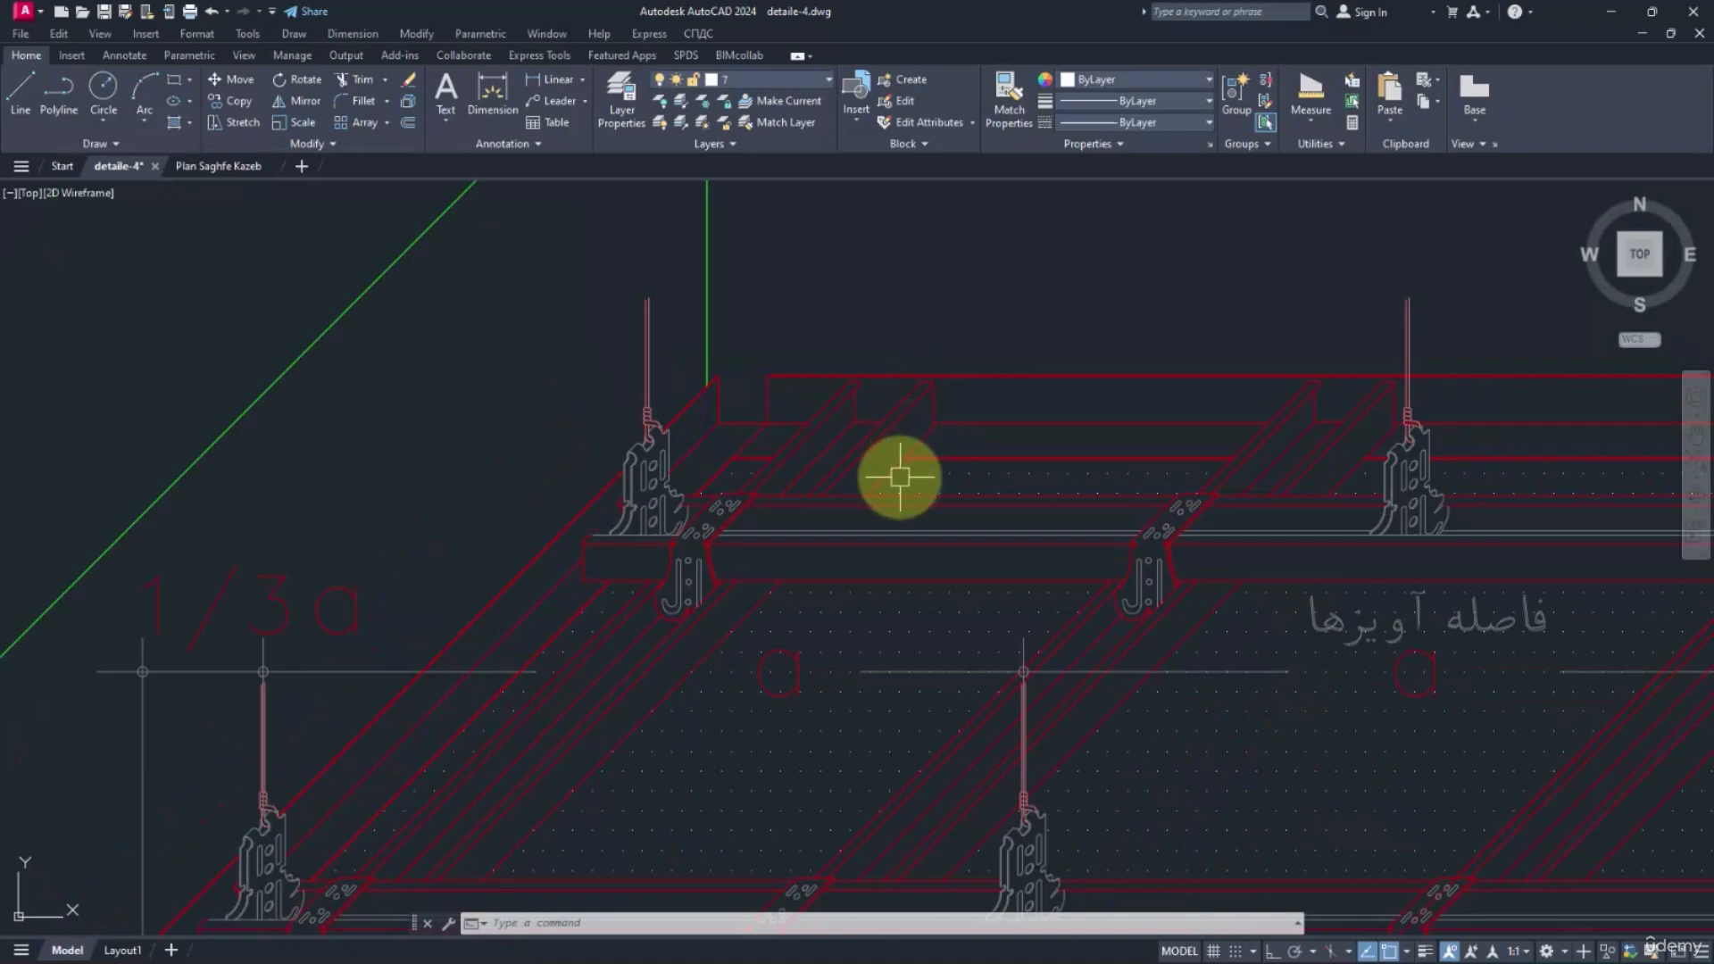
middle_drag(932, 495, 891, 474)
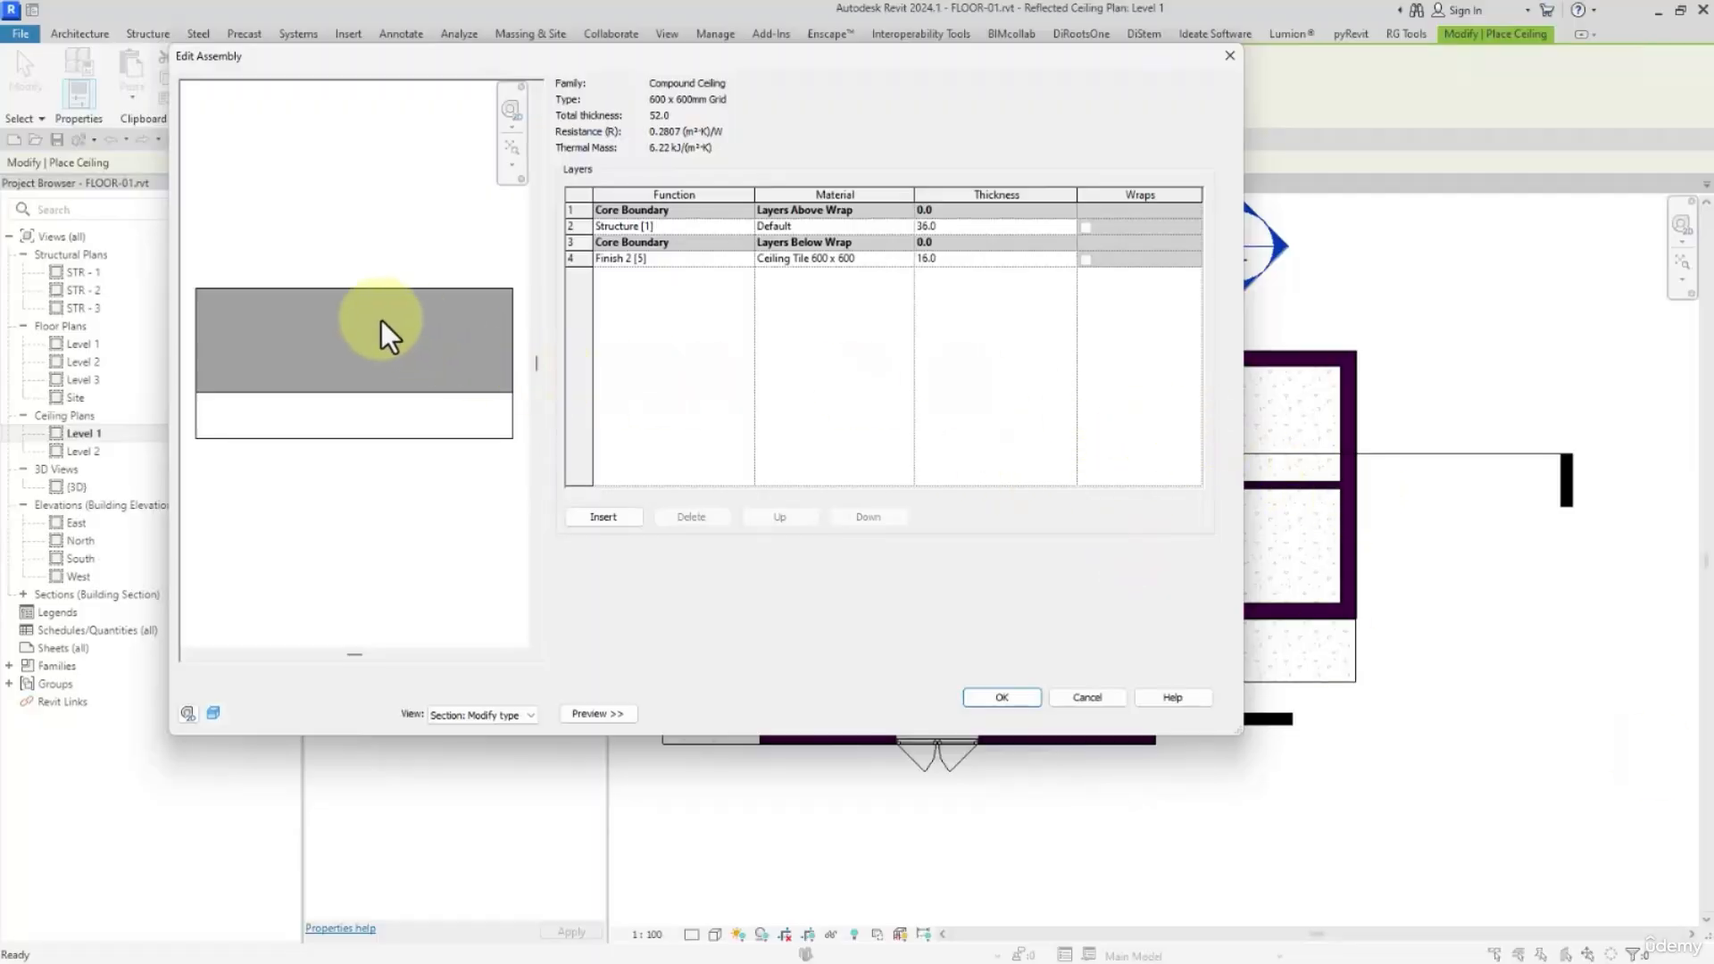
In Revit, set the Structure [1] layer thickness of the 600 x 600mm Grid ceiling type to 50 mm and accept the type properties.
middle_drag(414, 310, 428, 310)
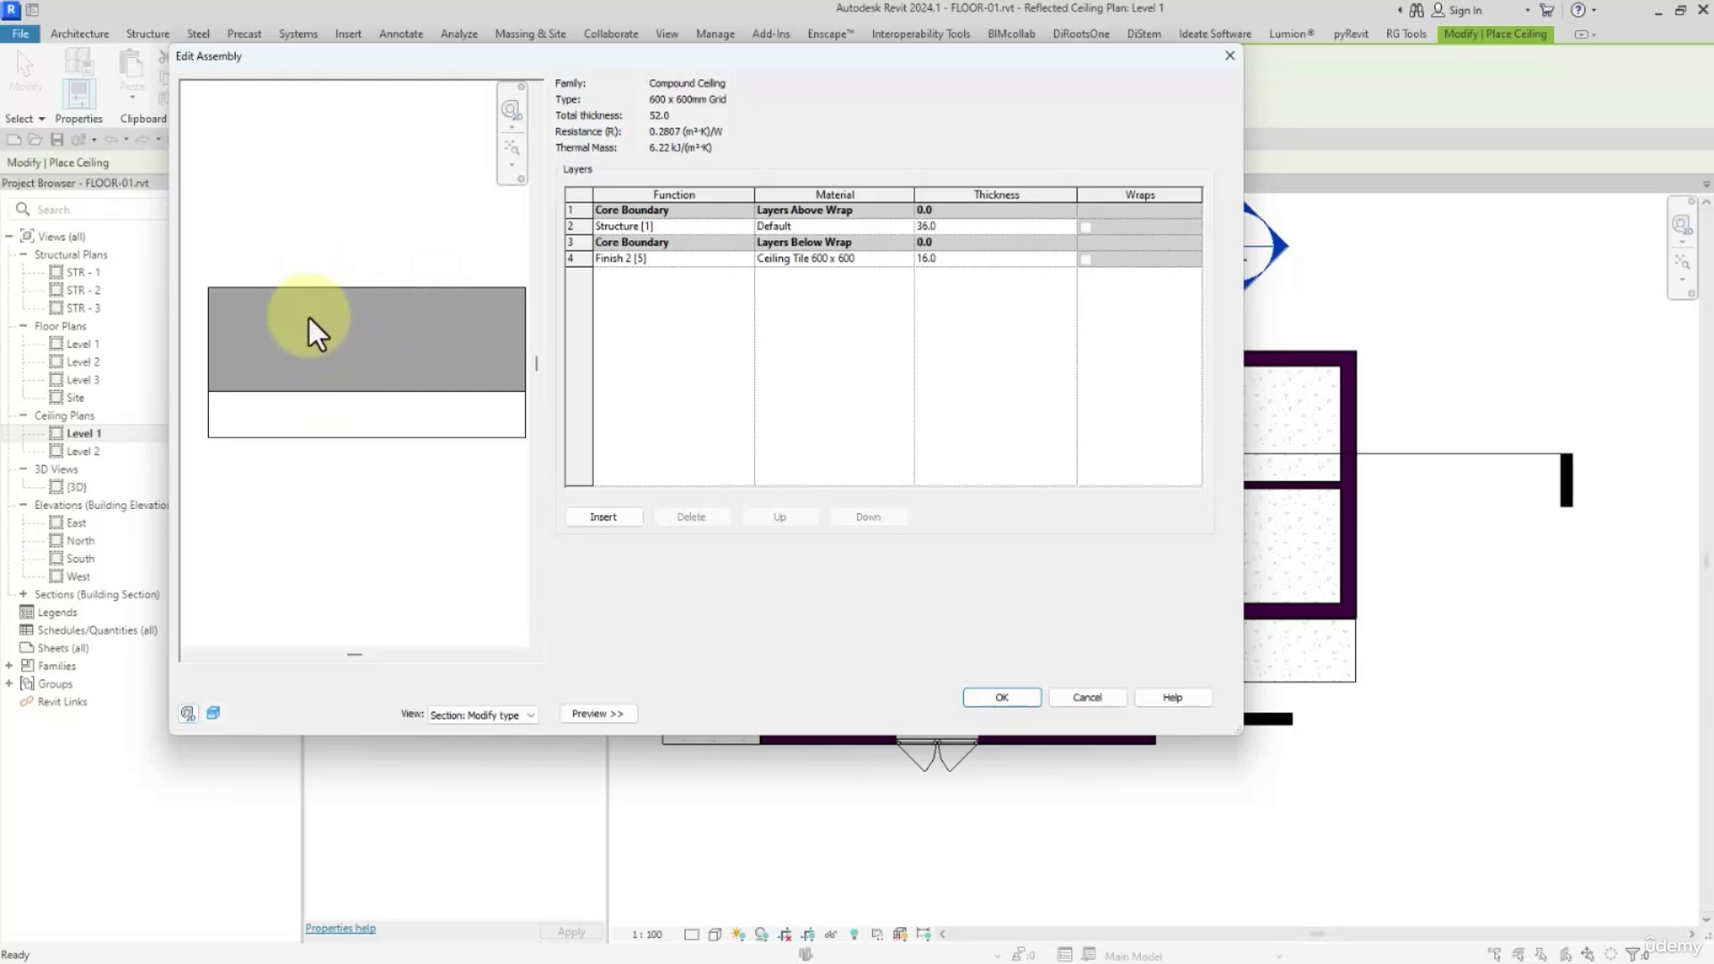
click(933, 260)
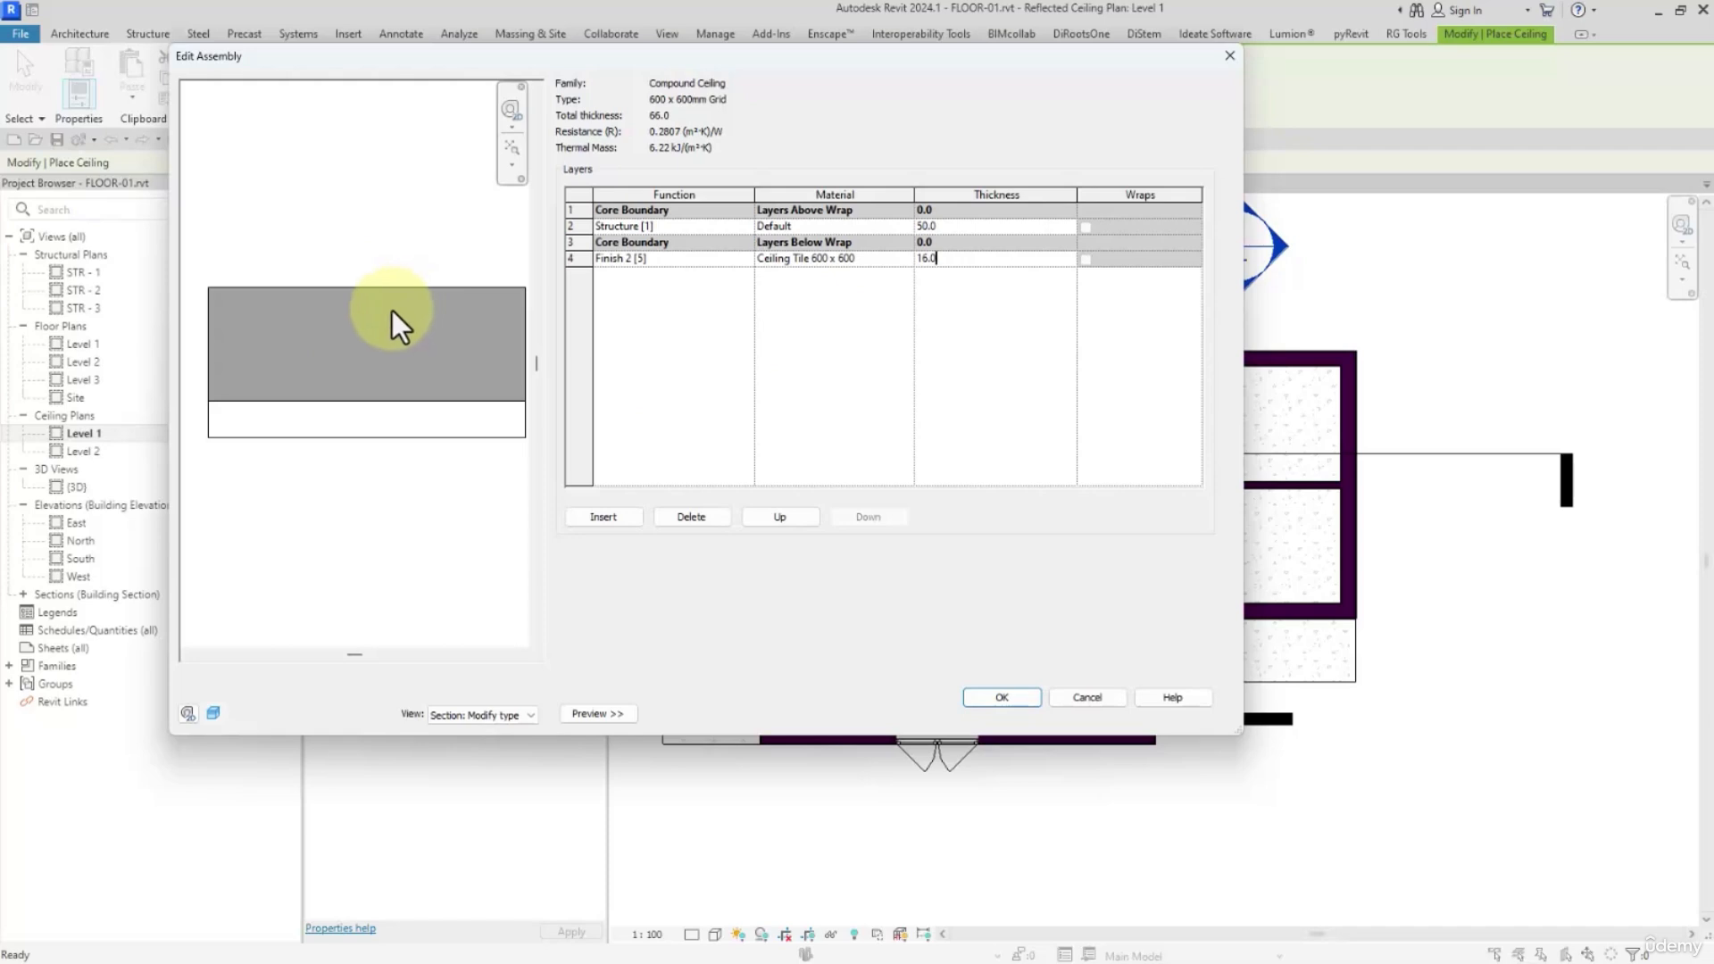
double_click(969, 260)
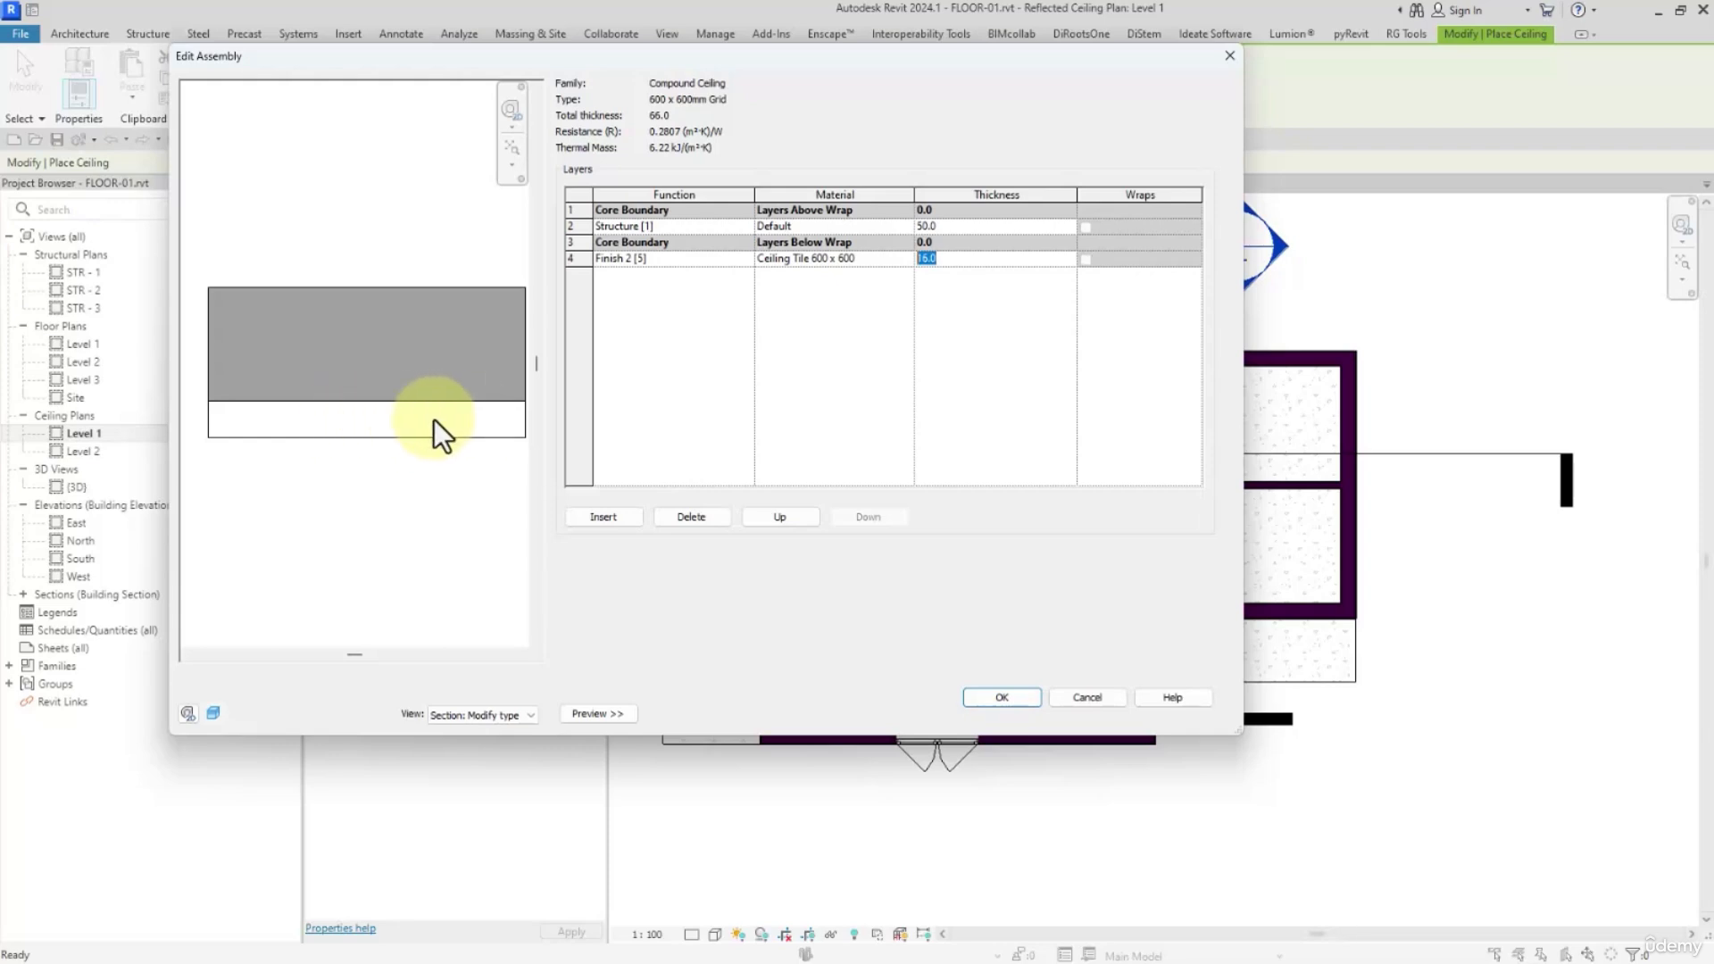
click(1009, 697)
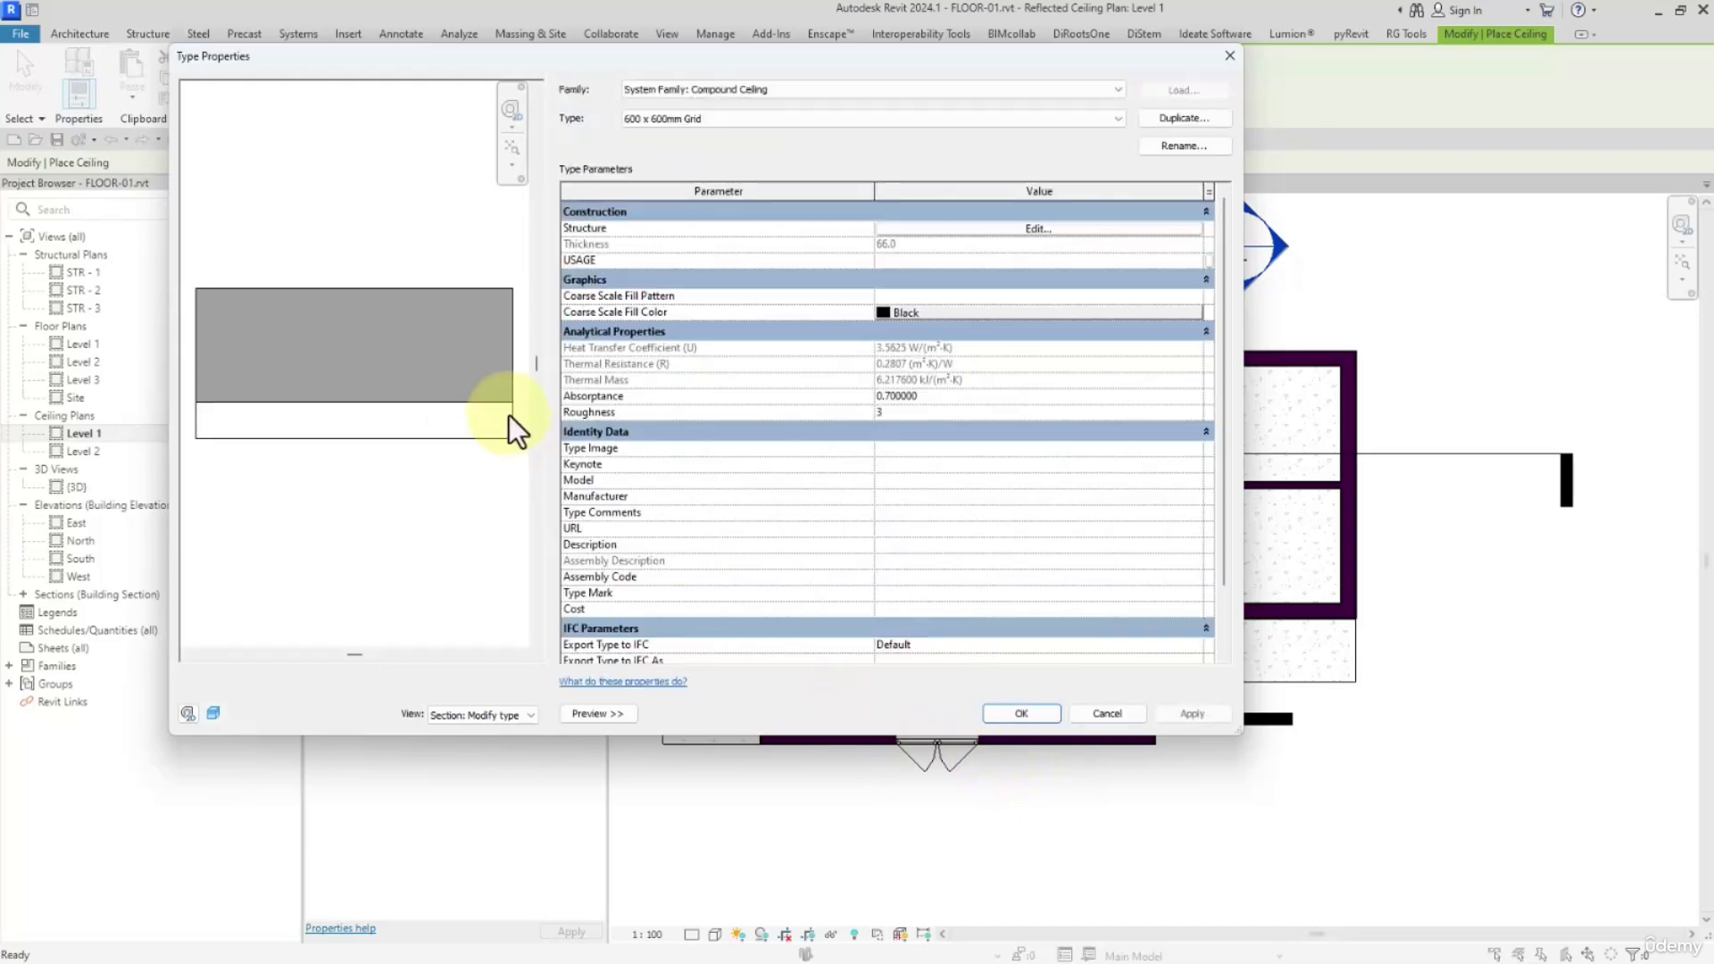
click(1018, 716)
Choose the Compound Ceiling Plain type and review its type properties and section preview.
click(425, 200)
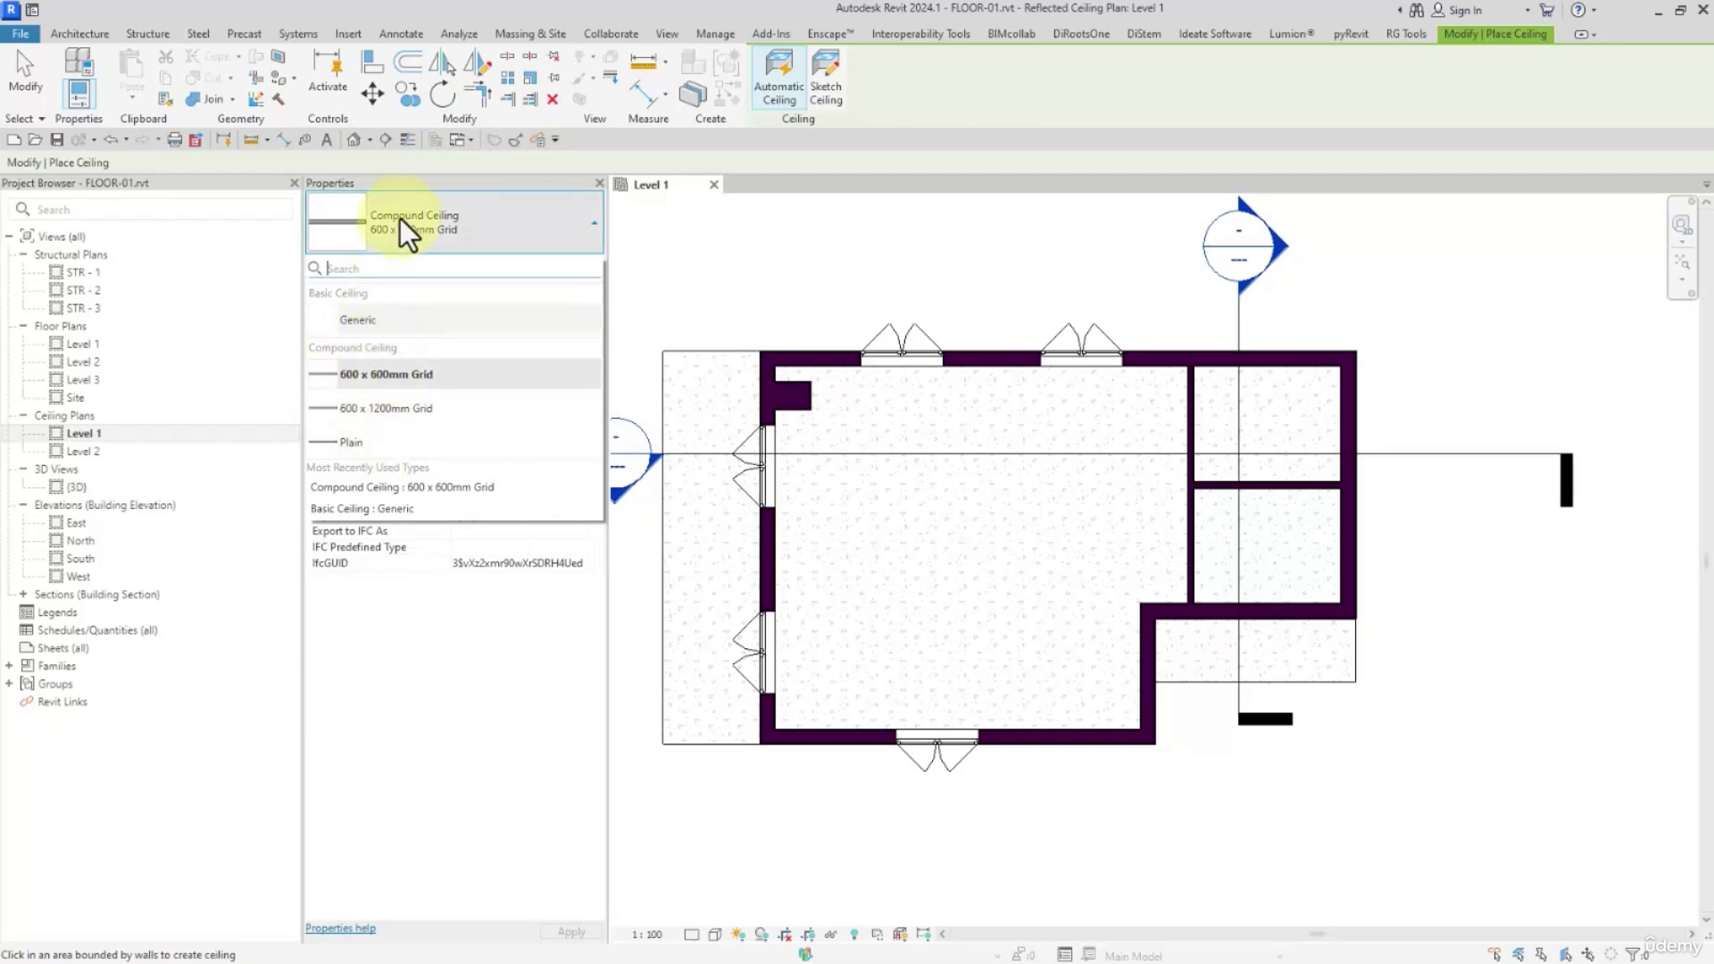
click(360, 448)
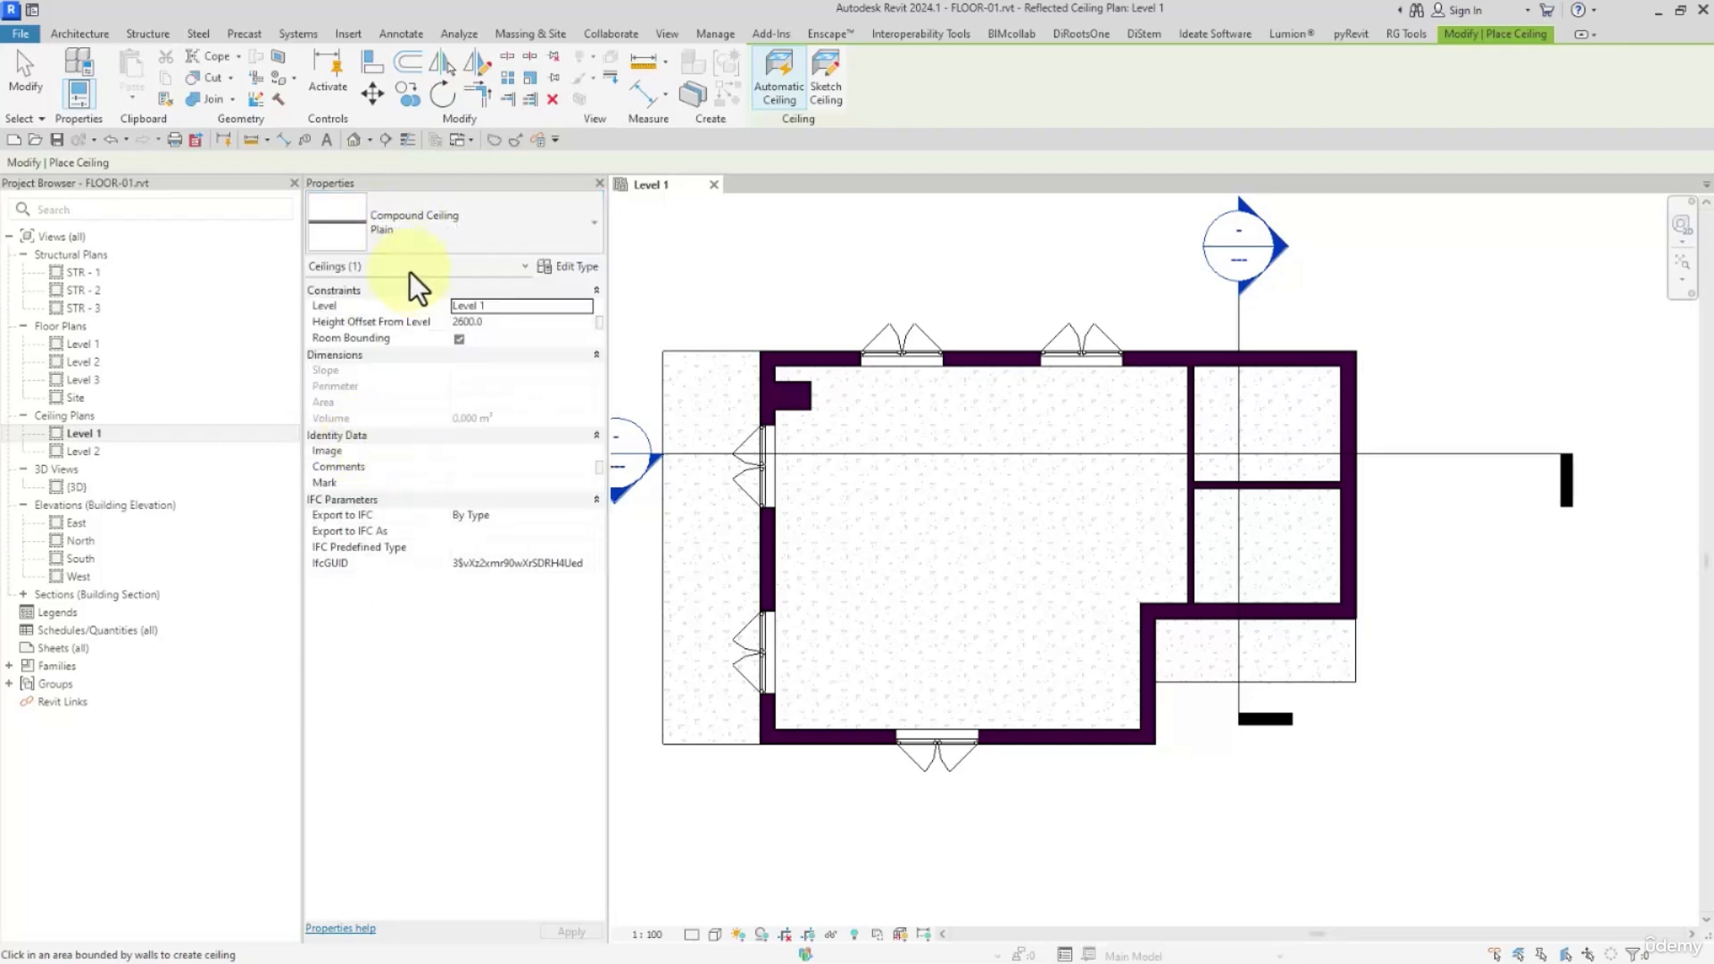
click(566, 266)
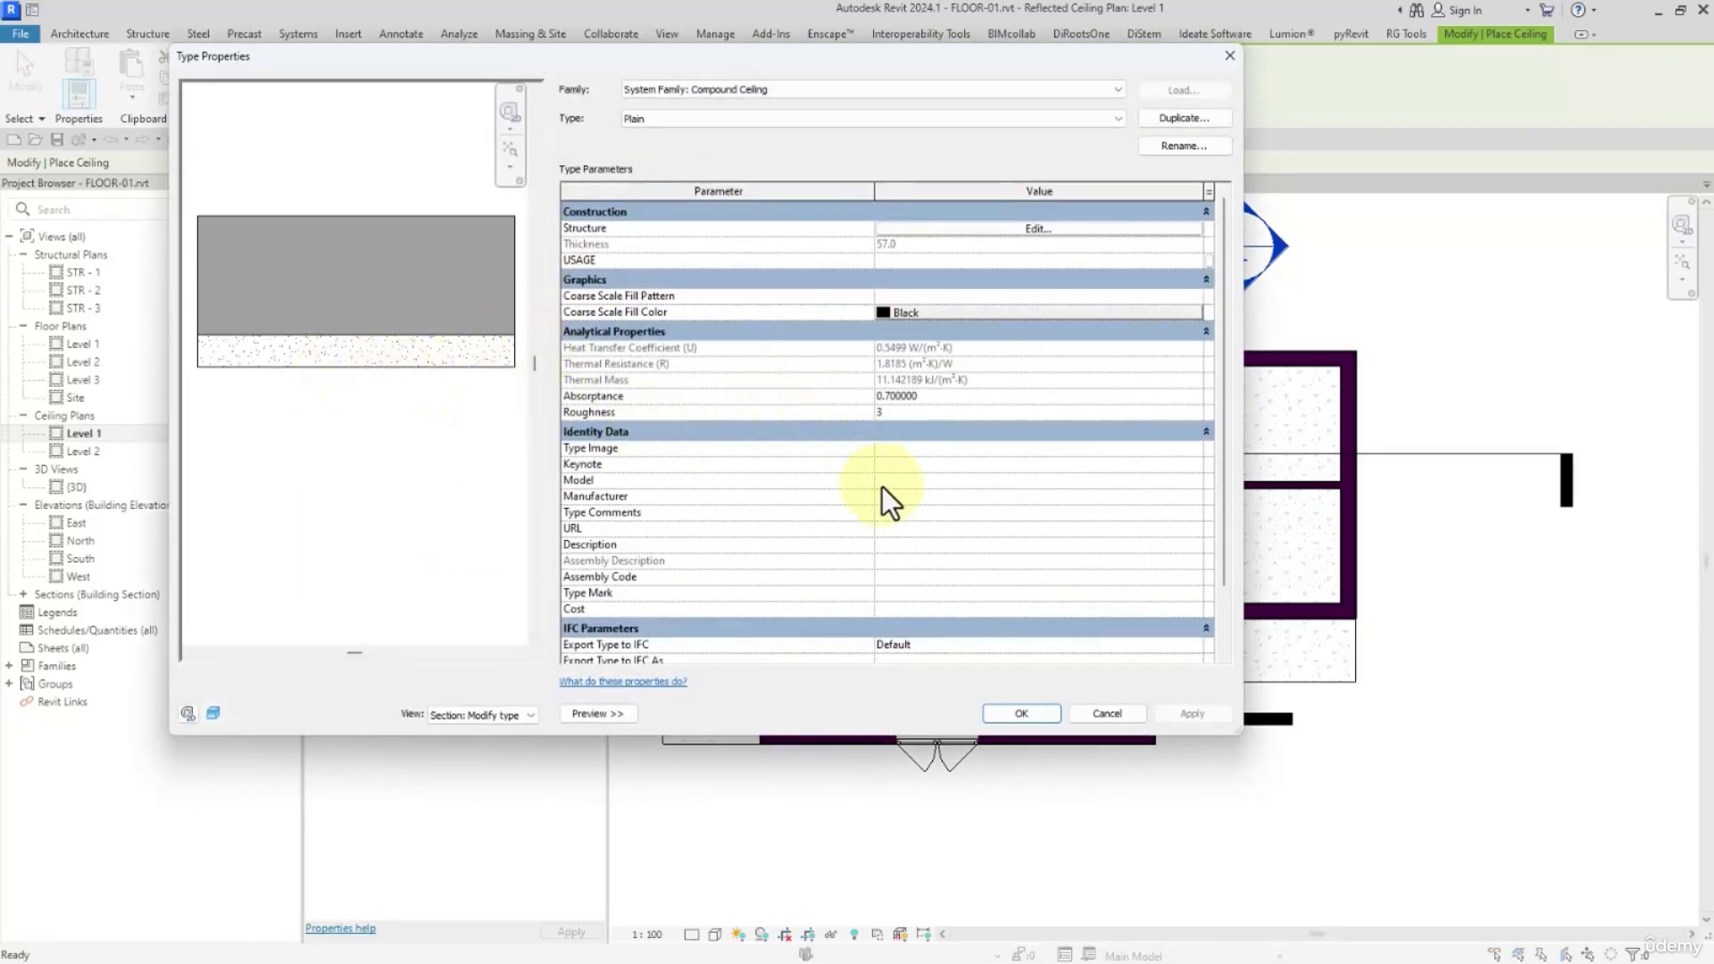
click(1005, 715)
Set the ceiling type to Compound Ceiling 600 x 600mm Grid and try it as an automatic ceiling in the main room.
click(440, 223)
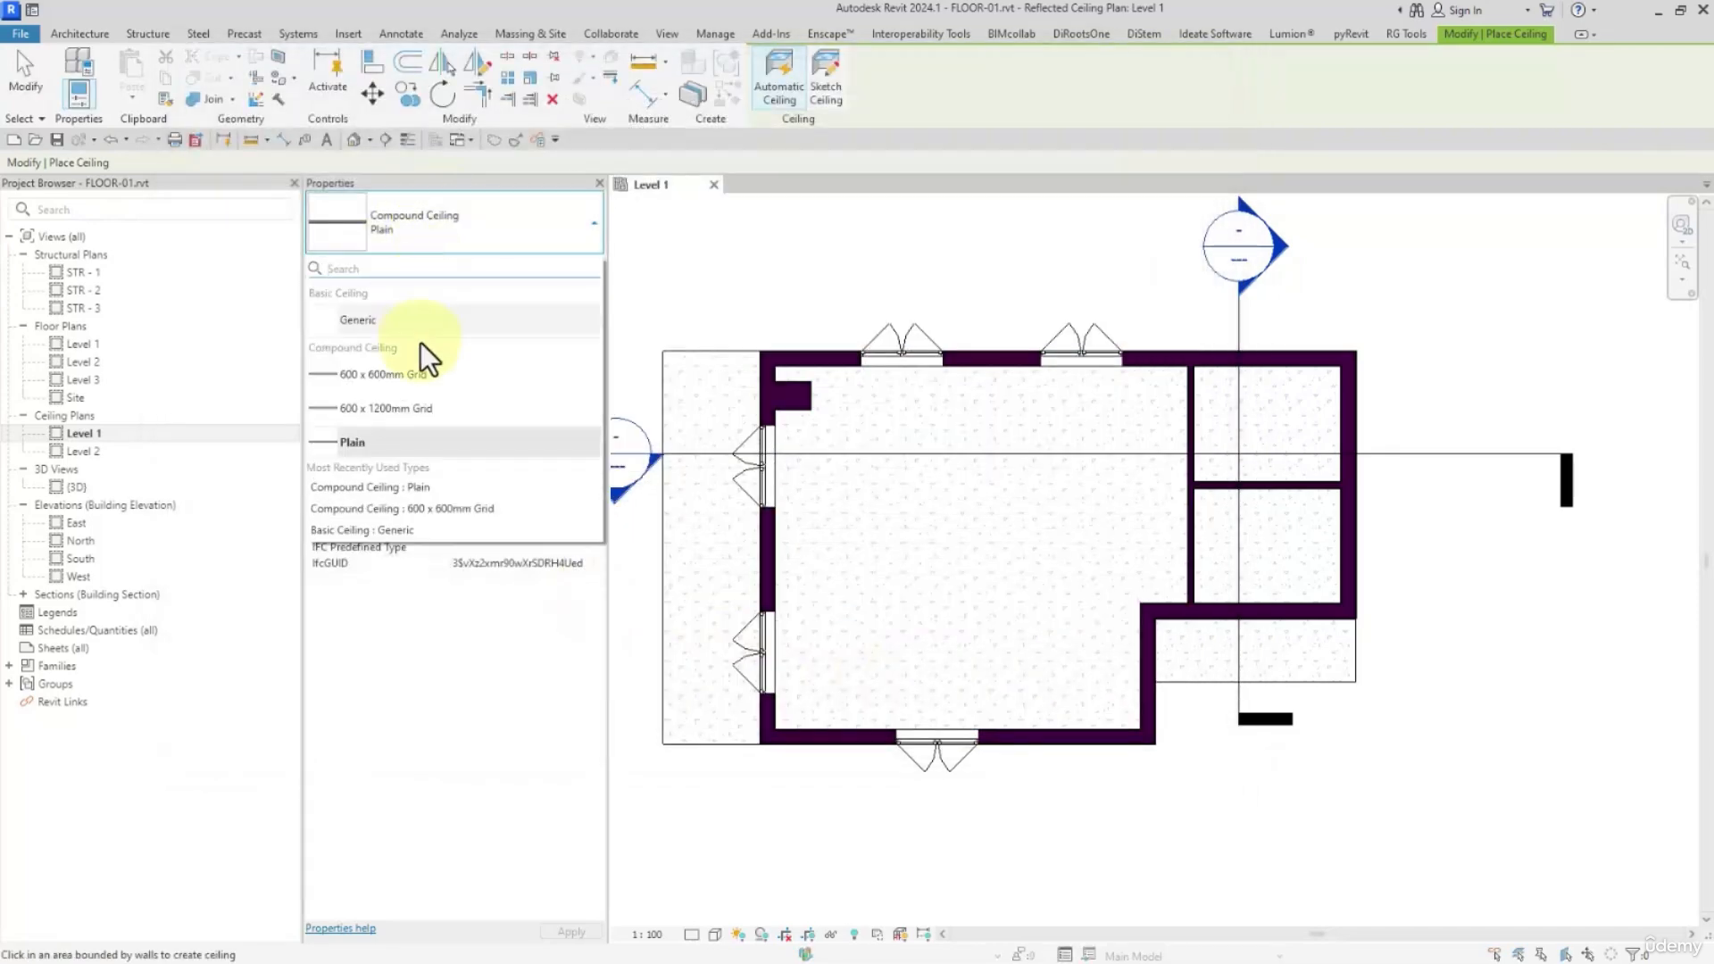
click(386, 374)
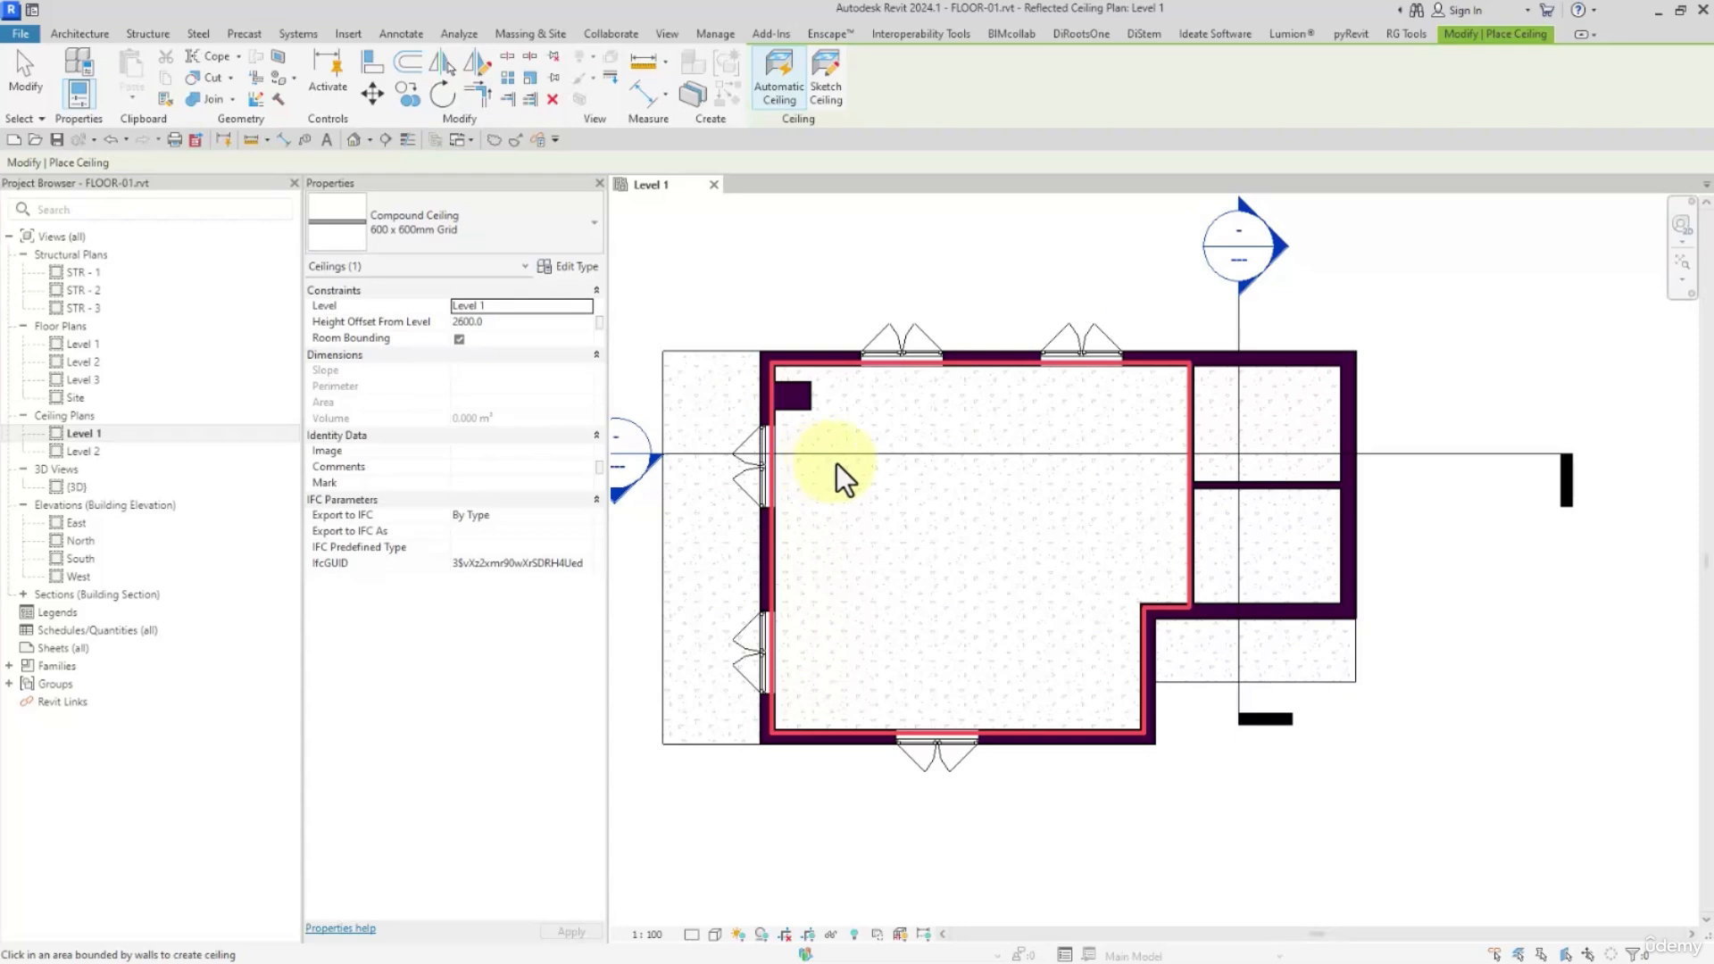
click(837, 463)
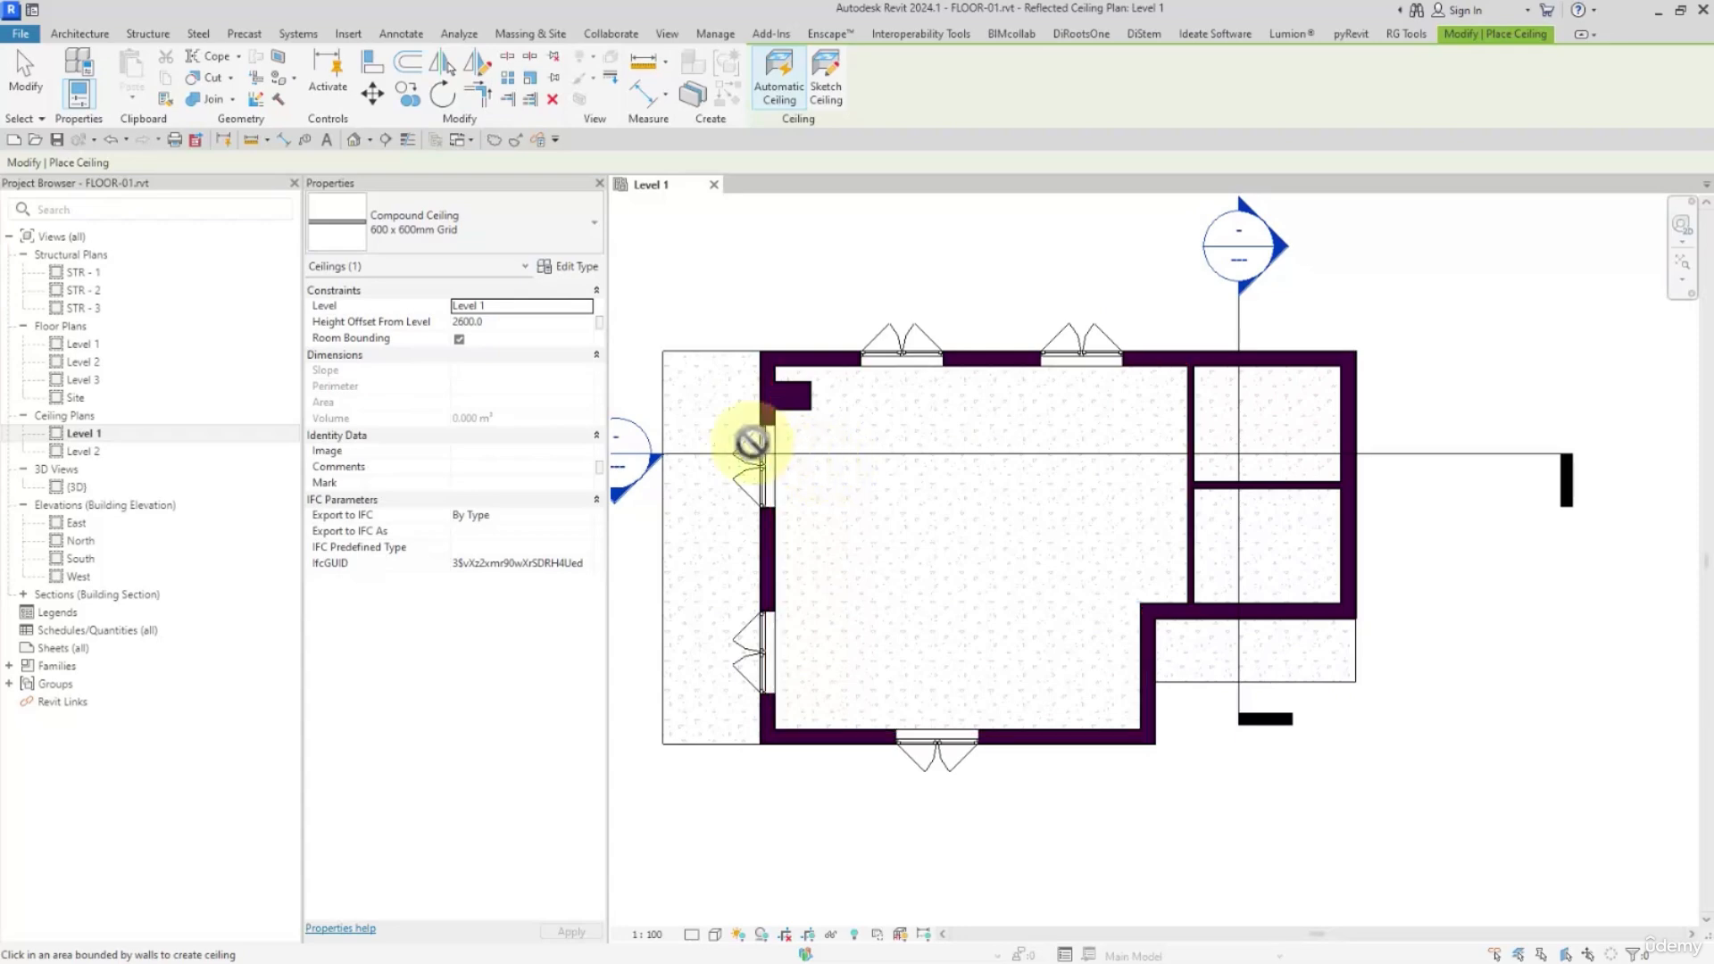
key(Escape)
Delete the rectangular column in the upper-left corner of the main room.
click(797, 399)
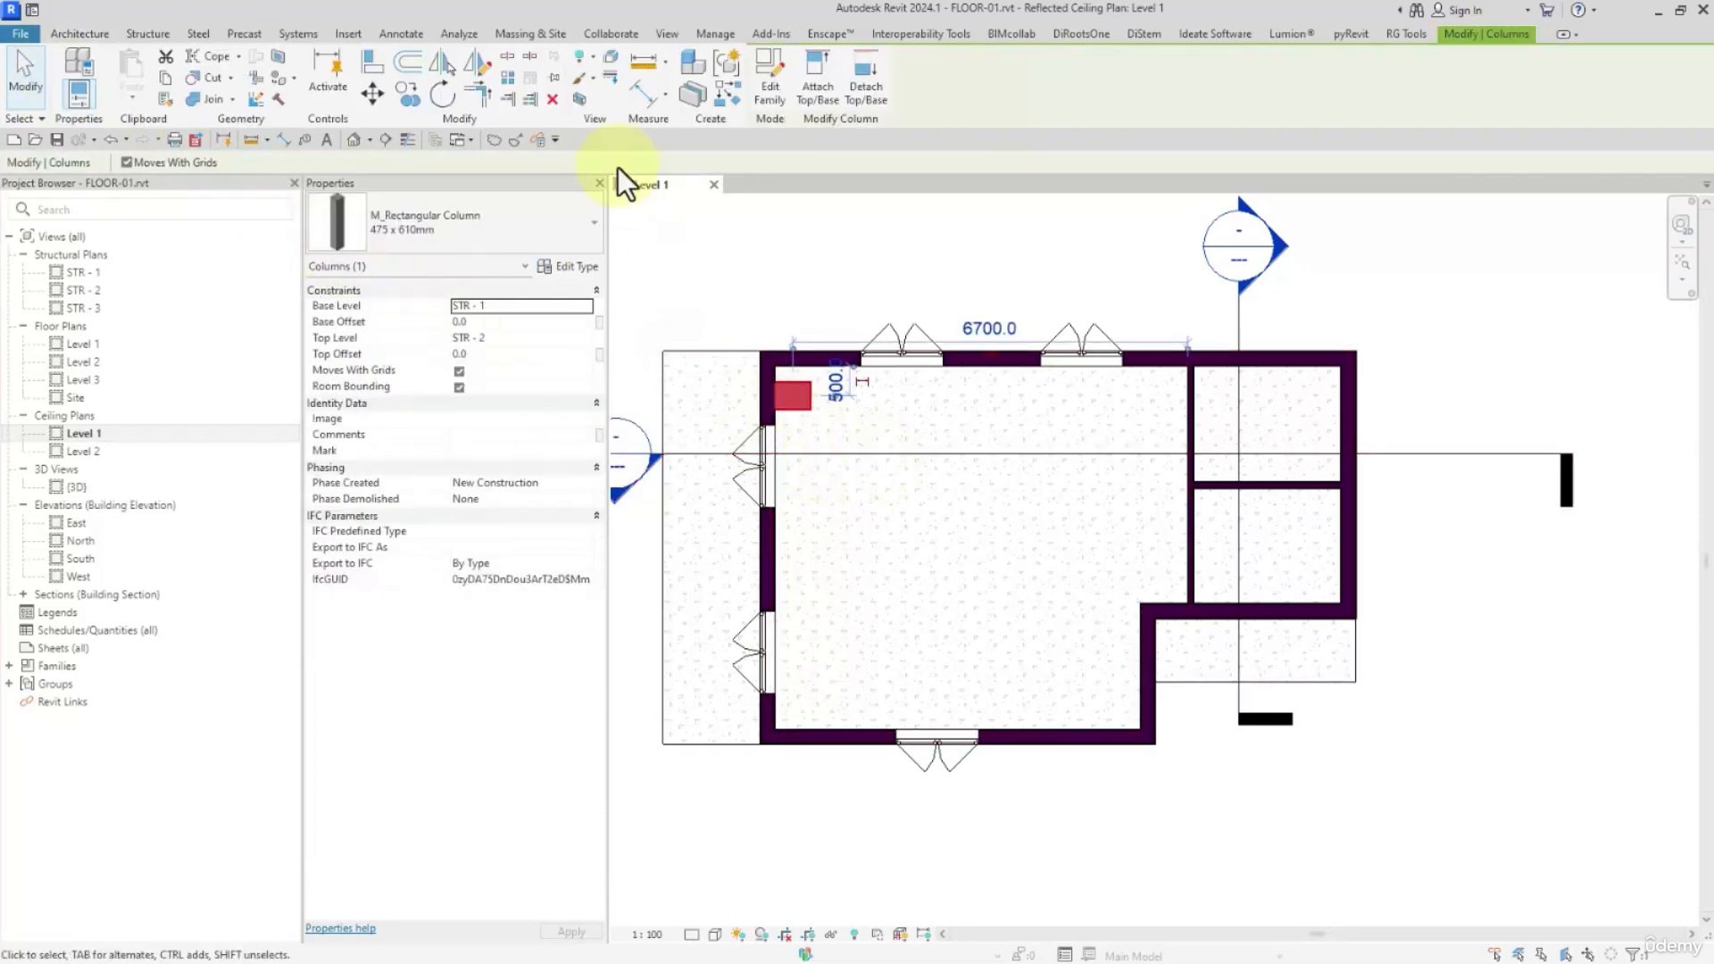
click(552, 98)
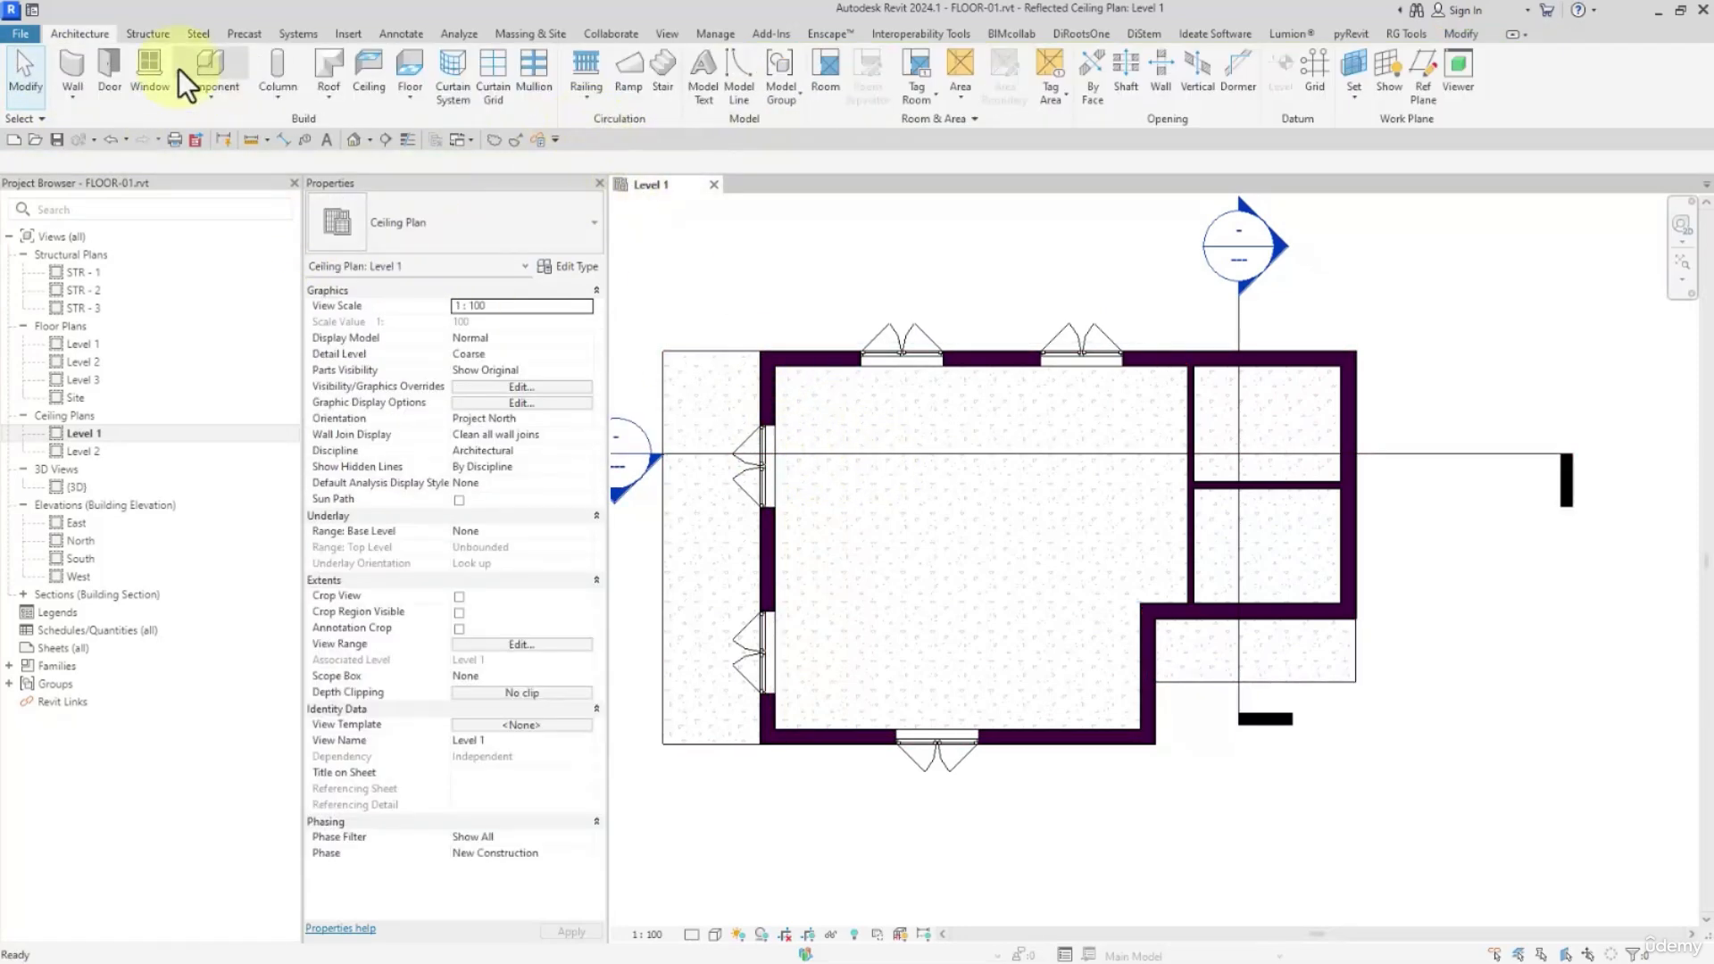
Place an automatic Compound Ceiling 600 x 600mm Grid at a 2700 mm height offset from Level 1 in the upper small room.
click(373, 72)
click(398, 198)
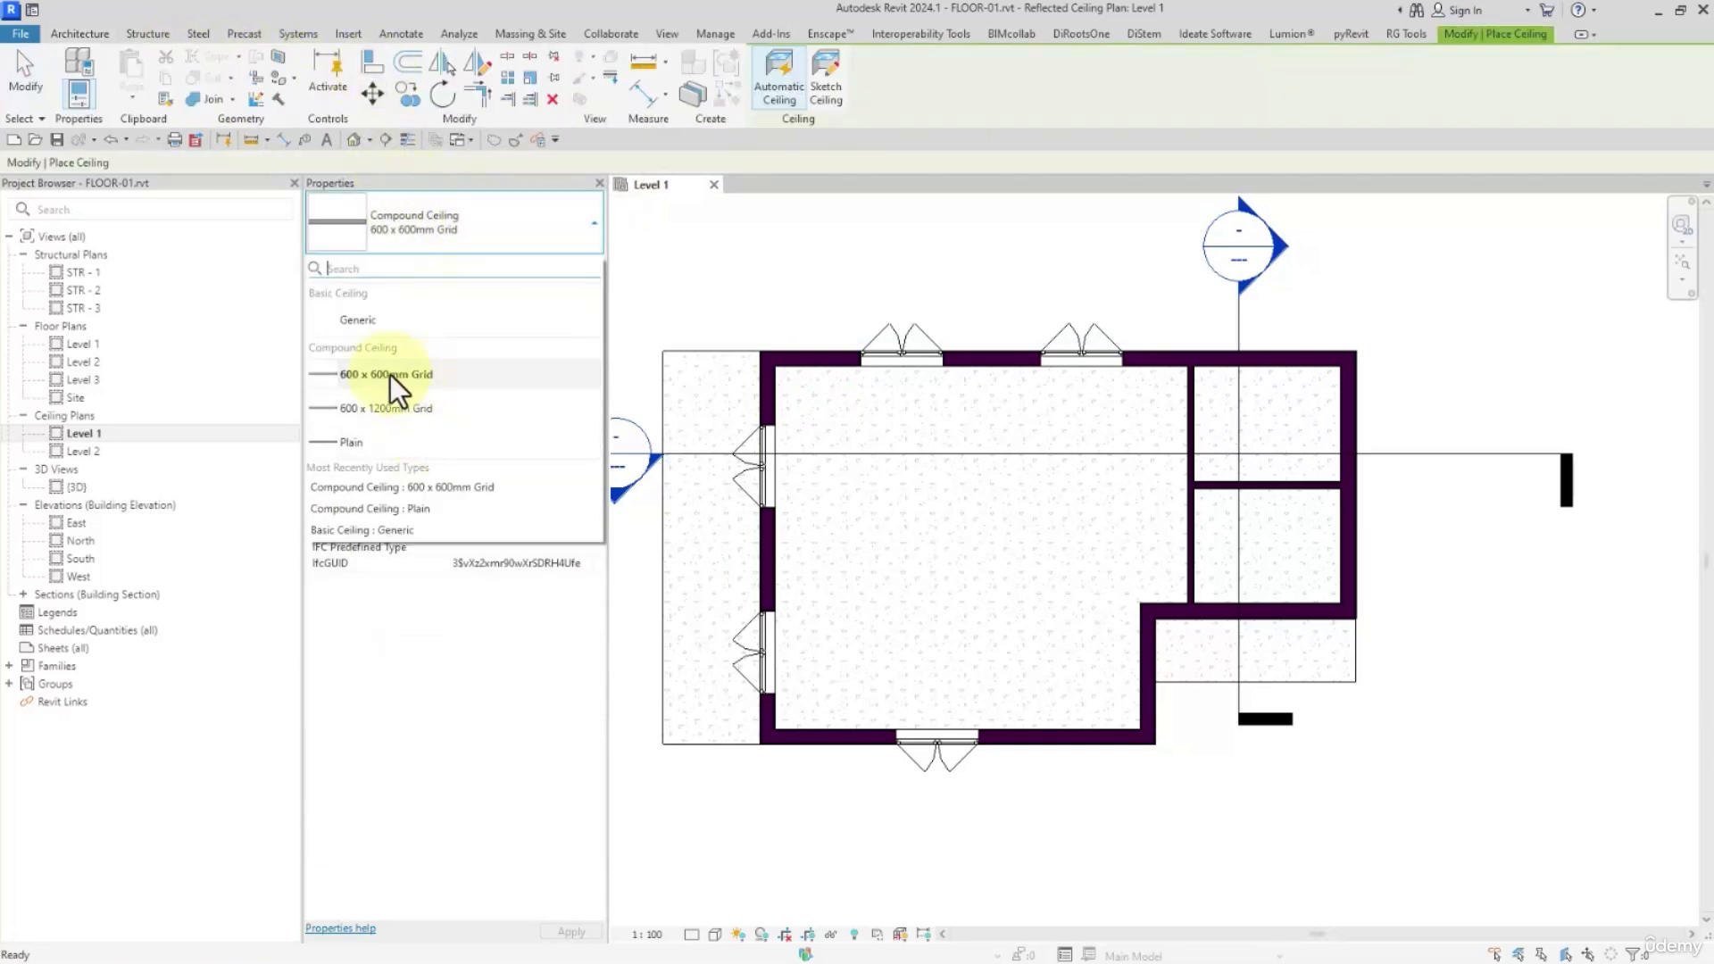
click(390, 380)
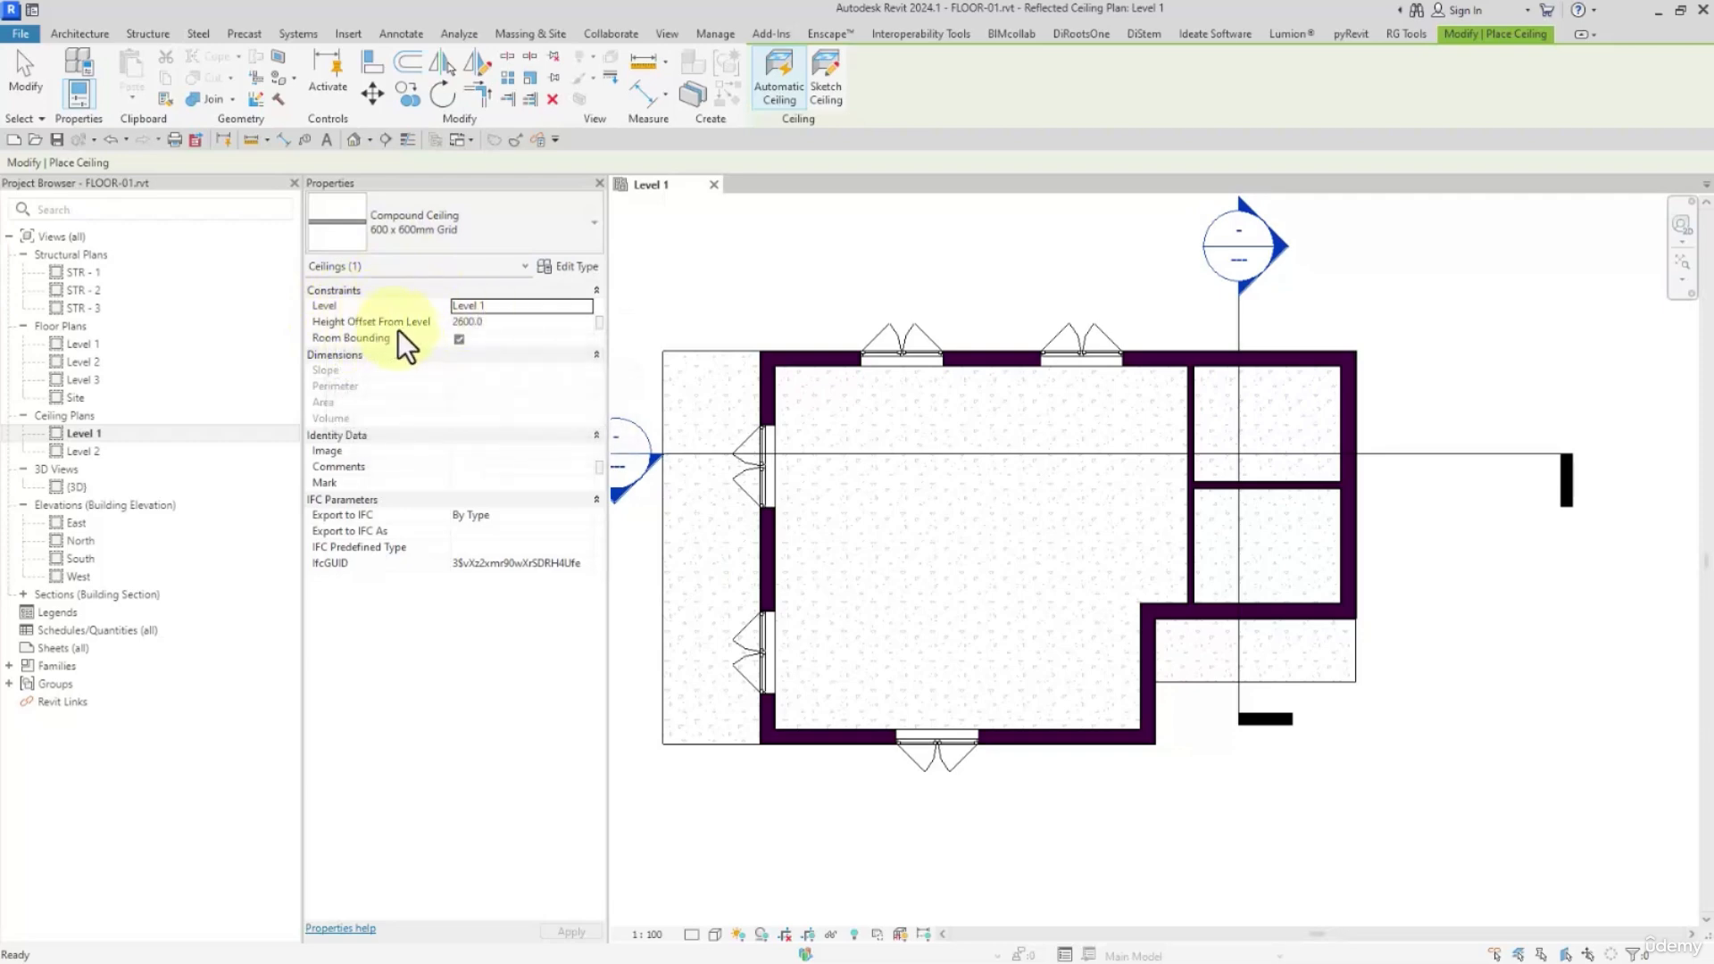
click(537, 322)
drag(537, 322, 451, 323)
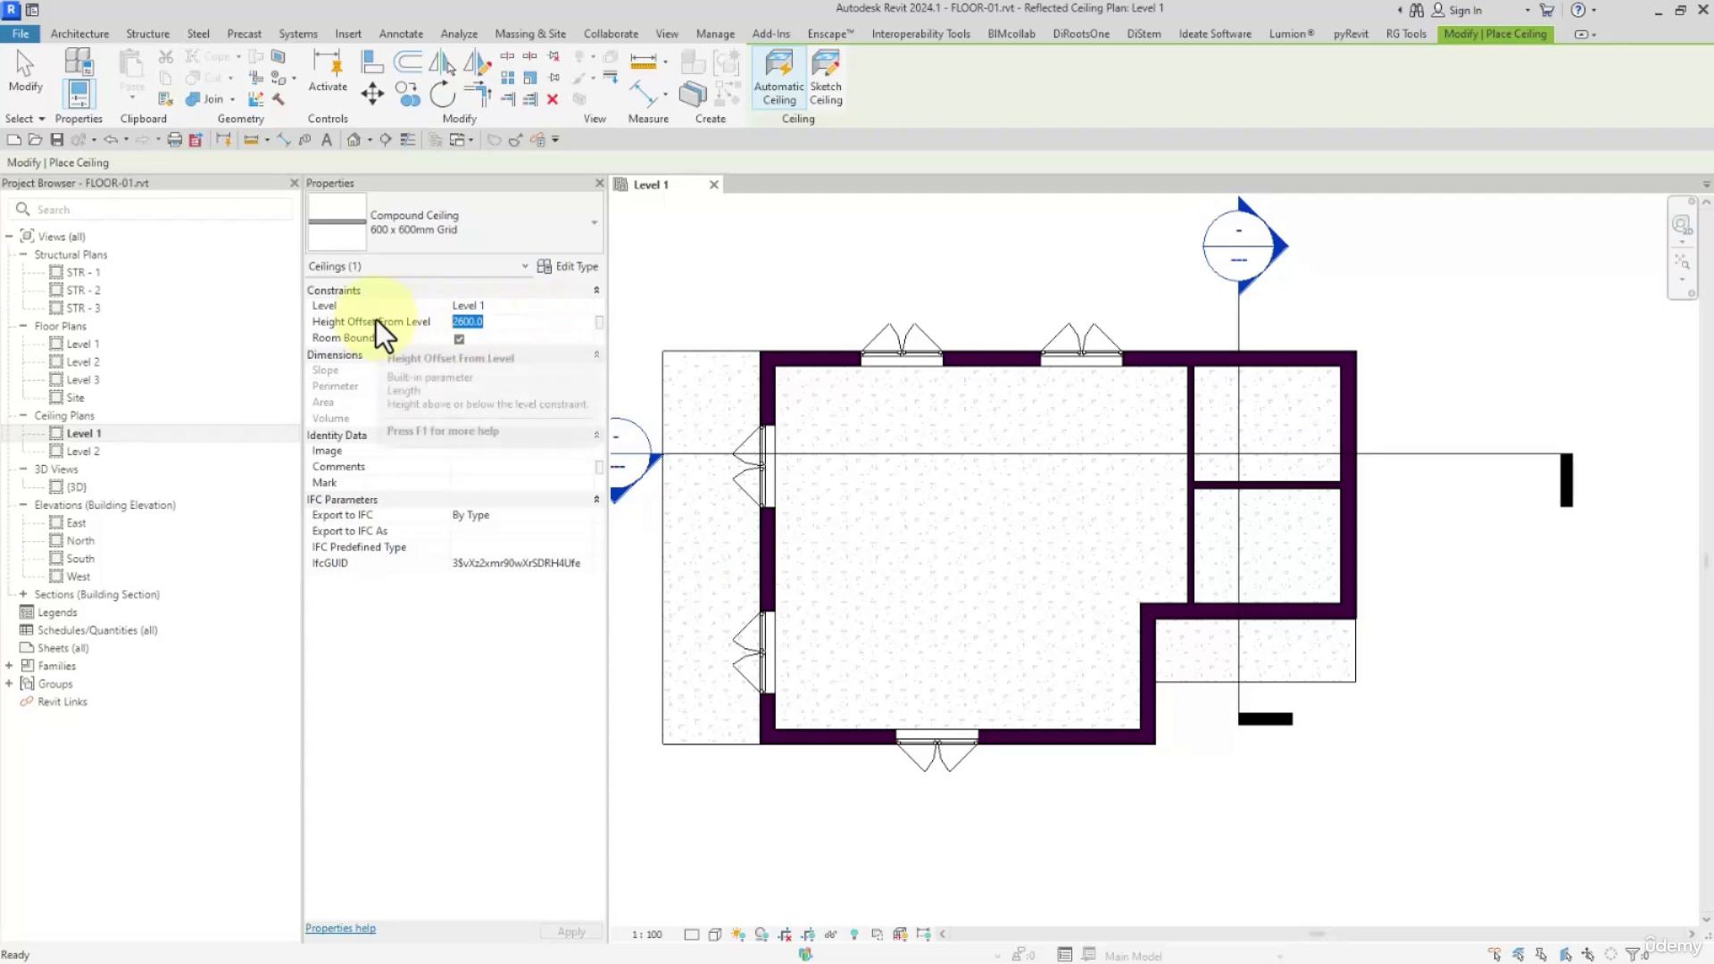
text(27)
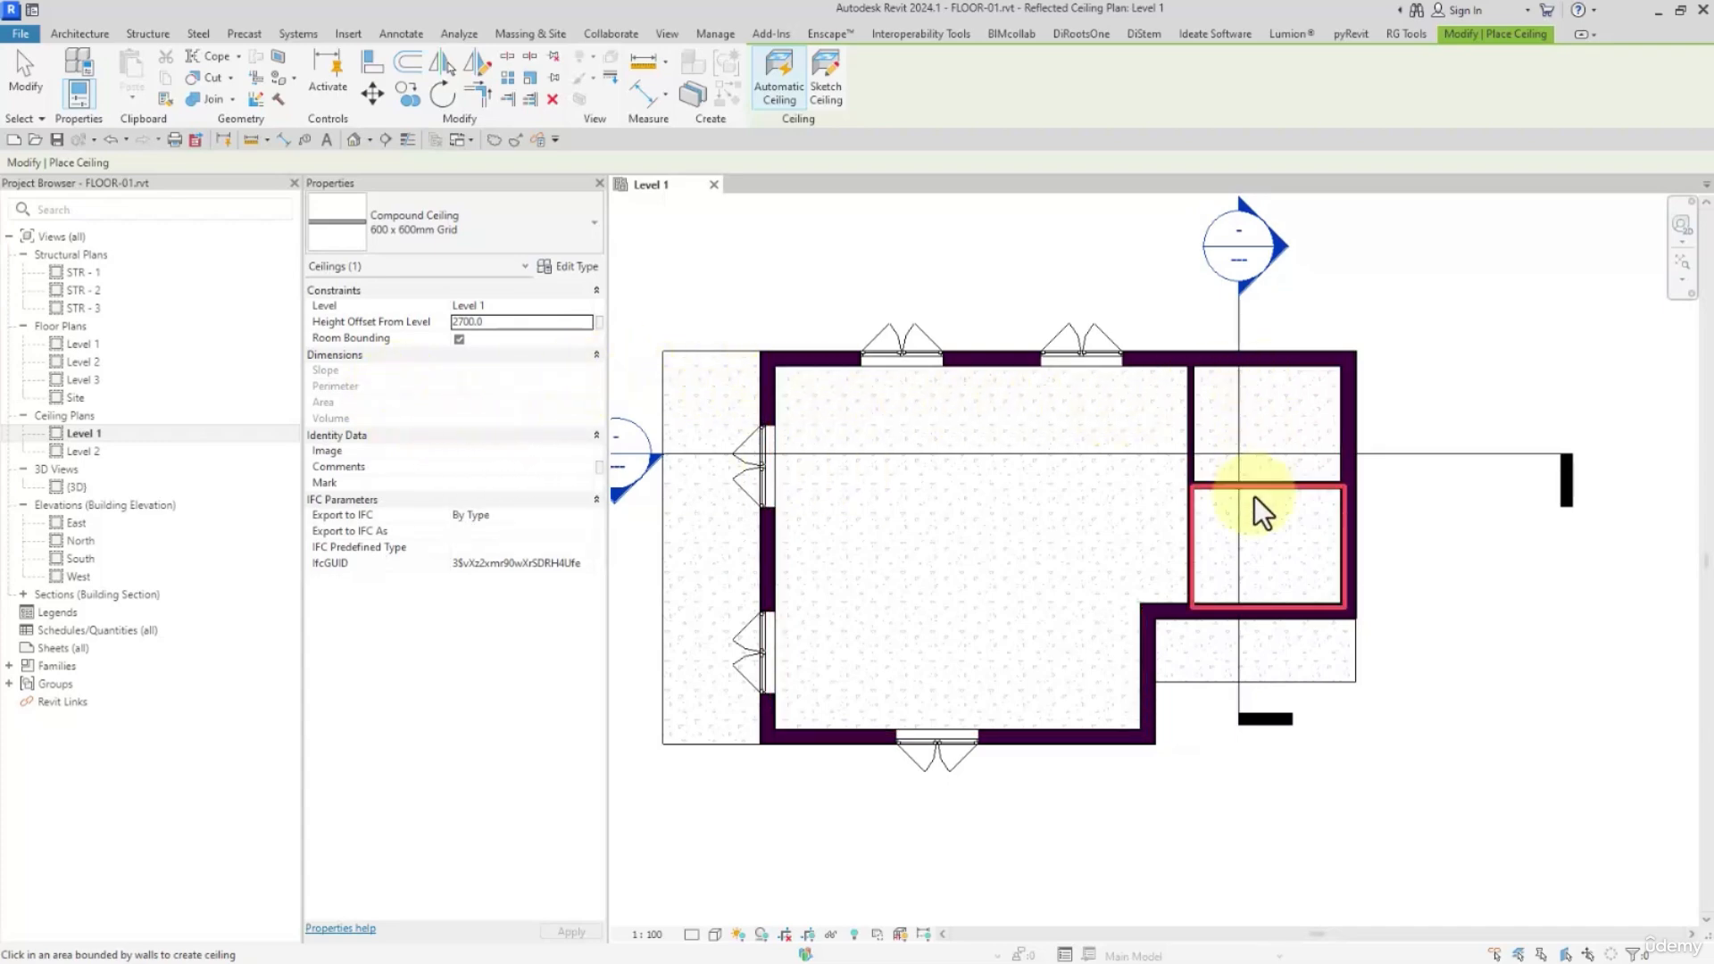
click(1282, 456)
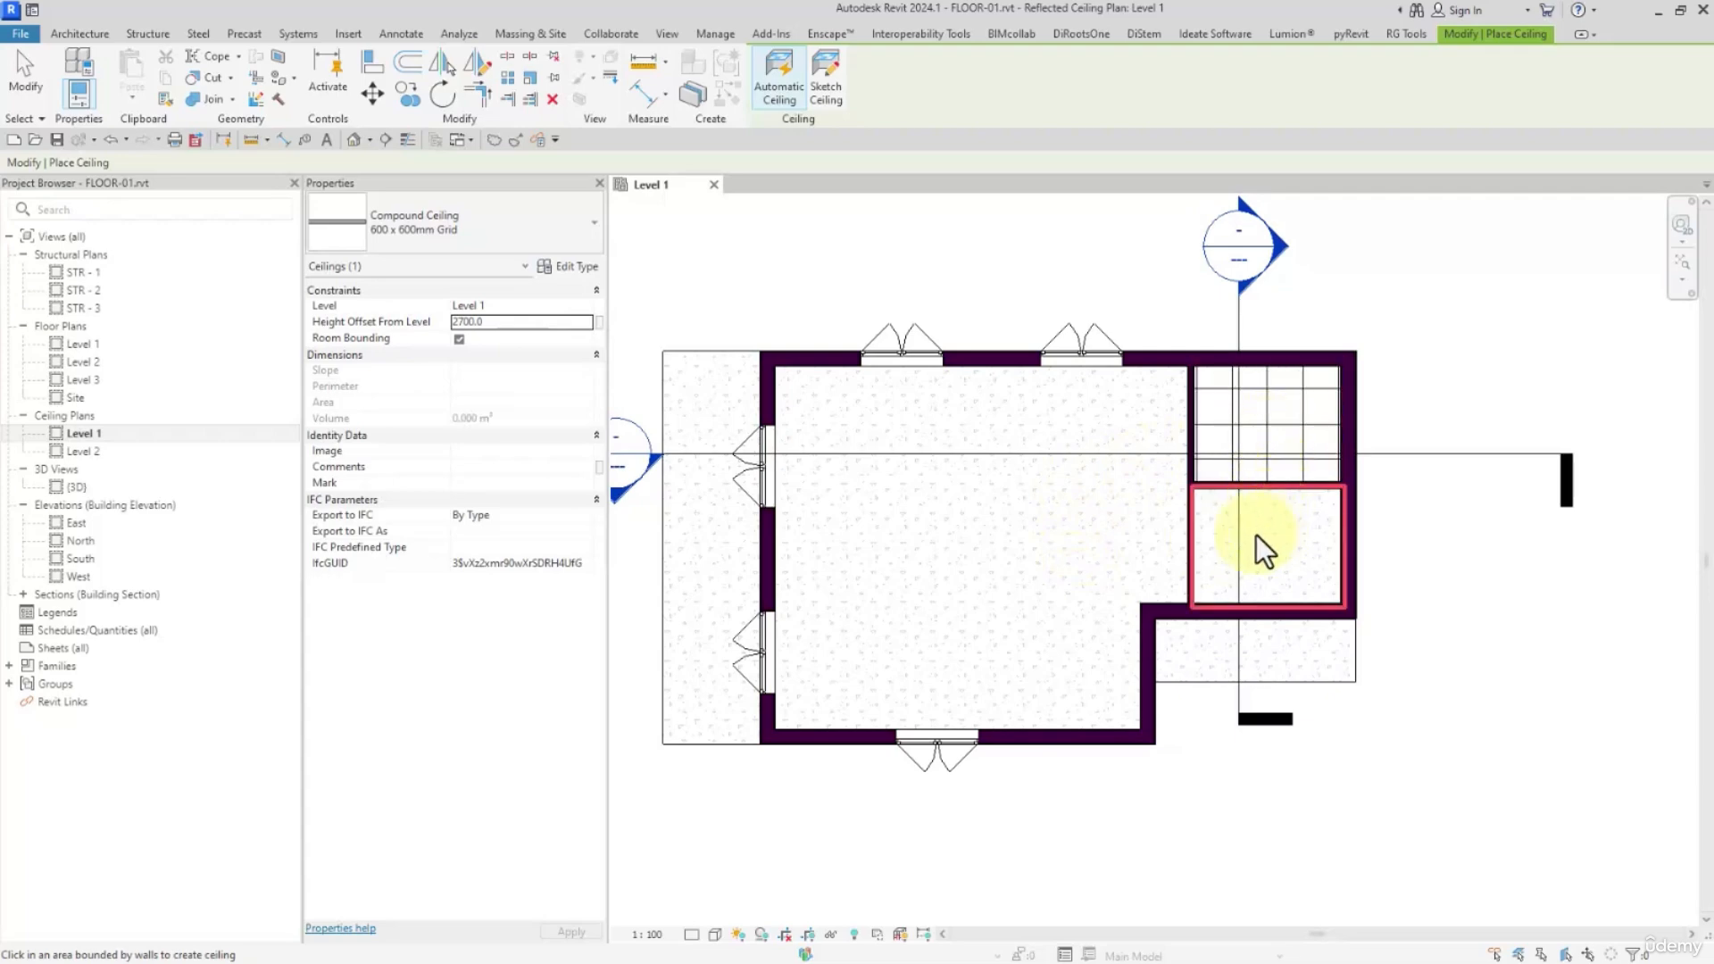
Place automatic grid ceilings at a 2800 mm height offset in the lower small room and 3200 mm in the main room.
double_click(522, 322)
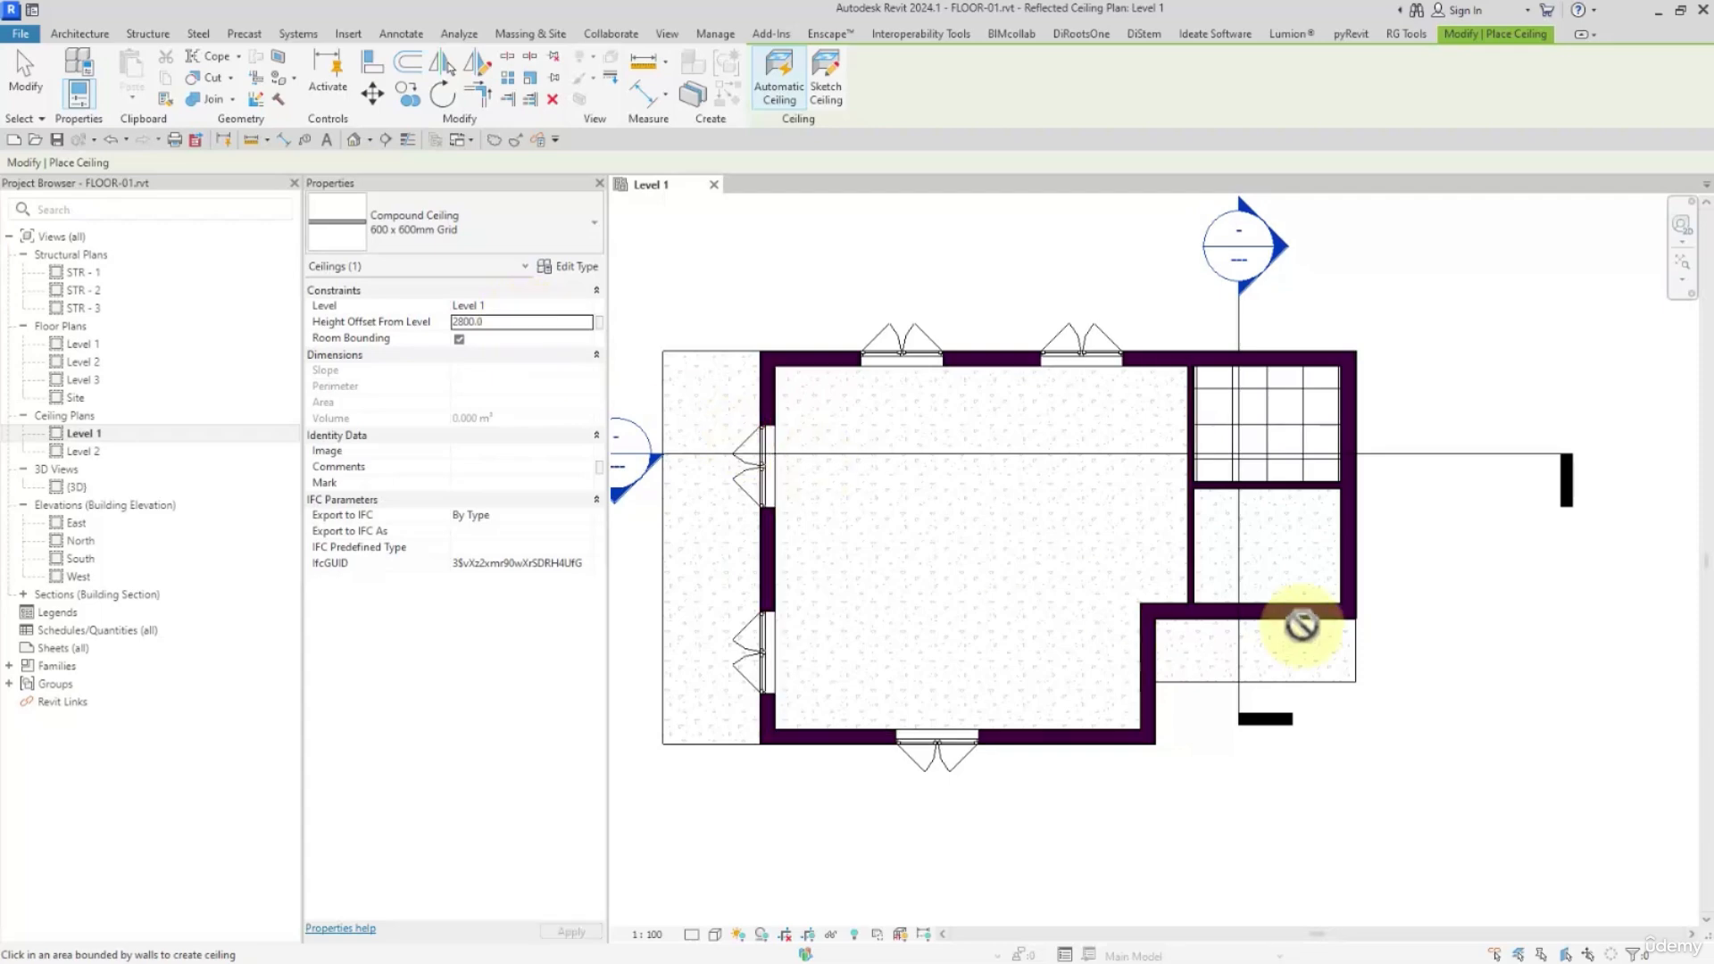
click(1285, 576)
double_click(521, 326)
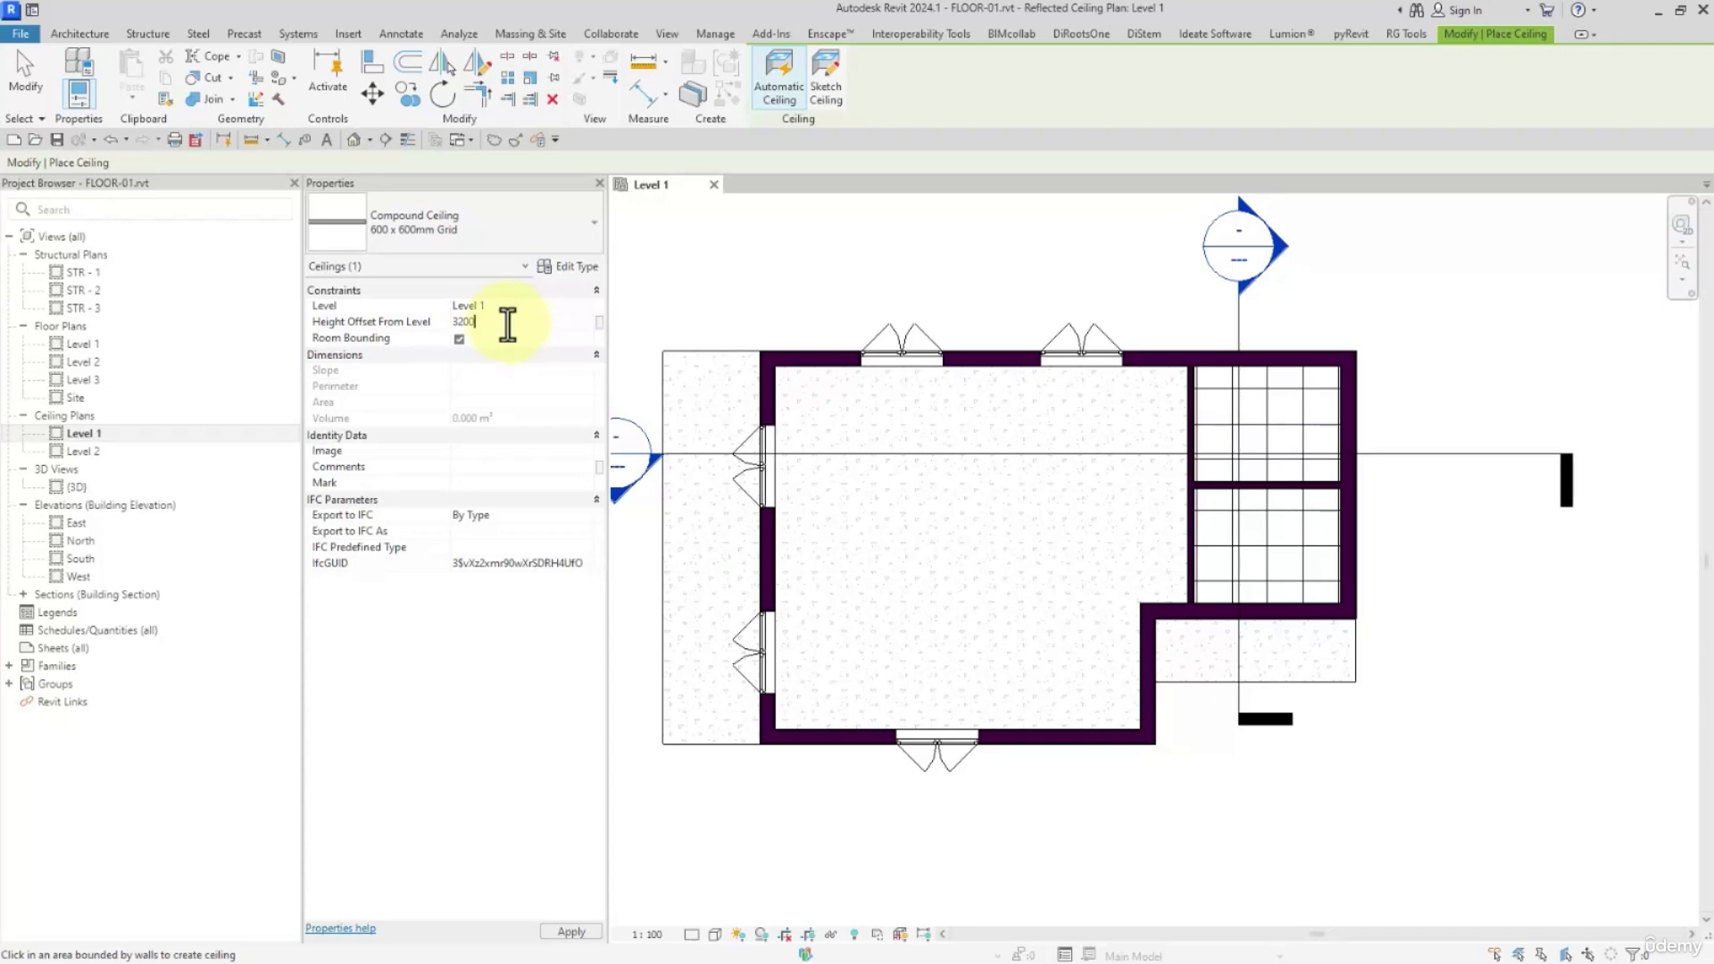
text(3200)
click(1049, 585)
click(28, 79)
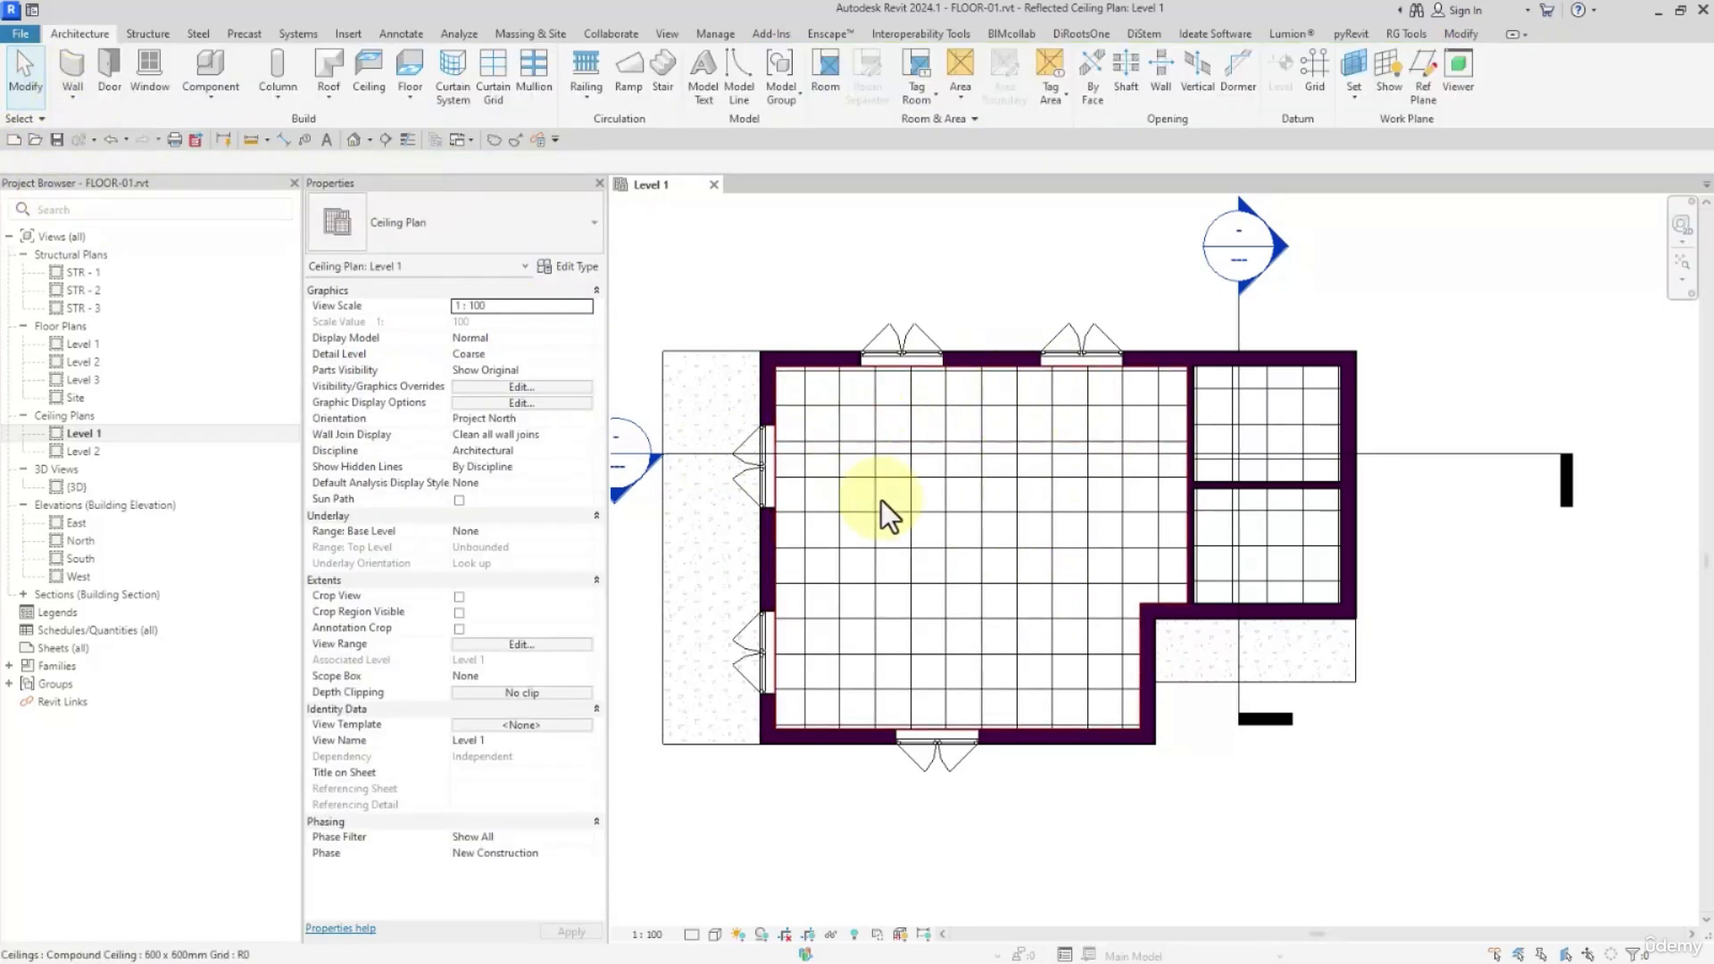
Open the default 3D view, close the inactive views and set the view scale to 1 : 20.
scroll(810, 277, down, 1)
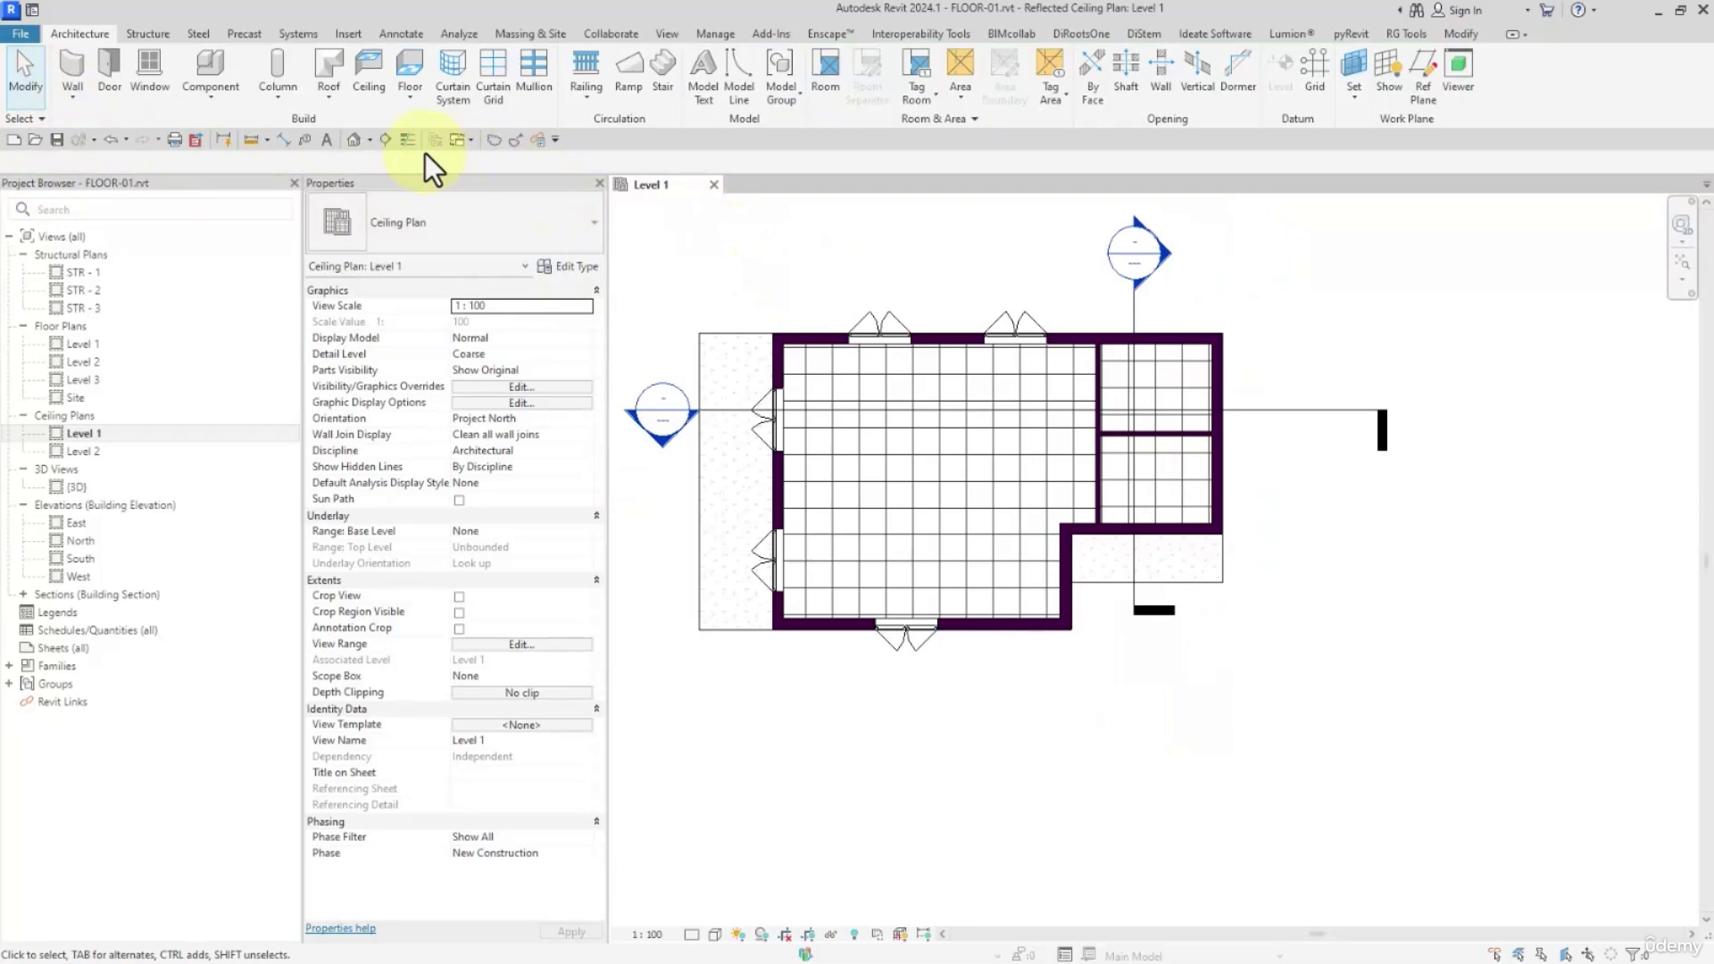
click(357, 139)
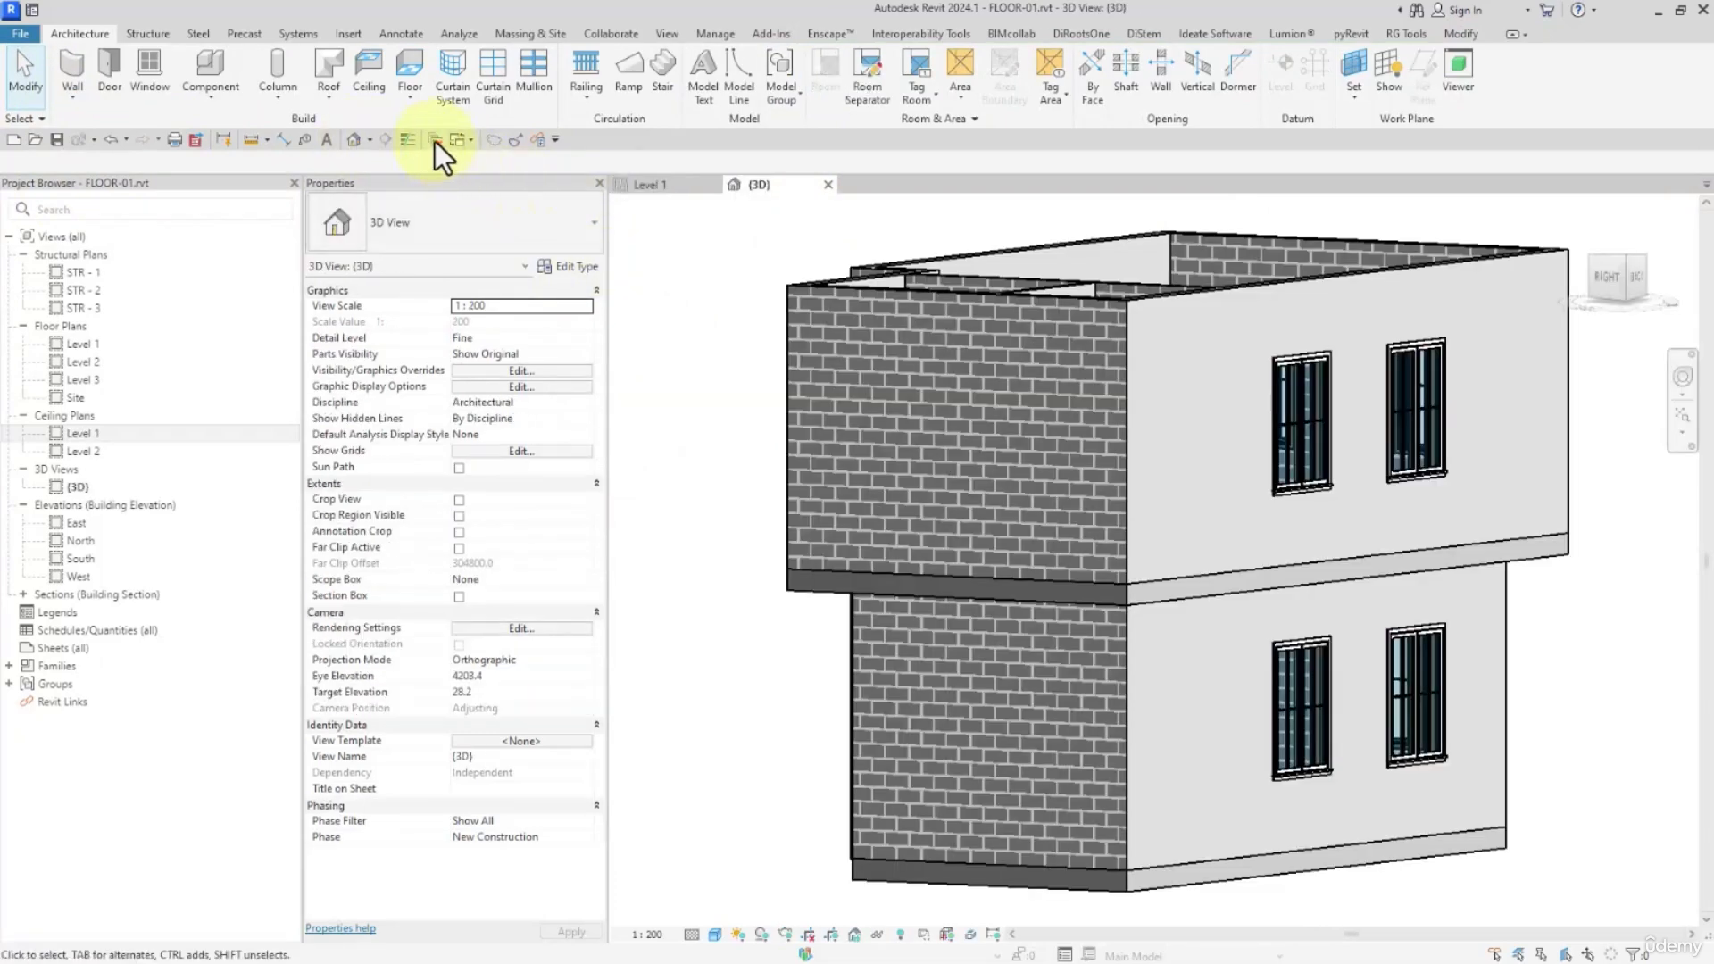
click(436, 140)
shift+middle_drag(743, 356, 817, 446)
click(656, 935)
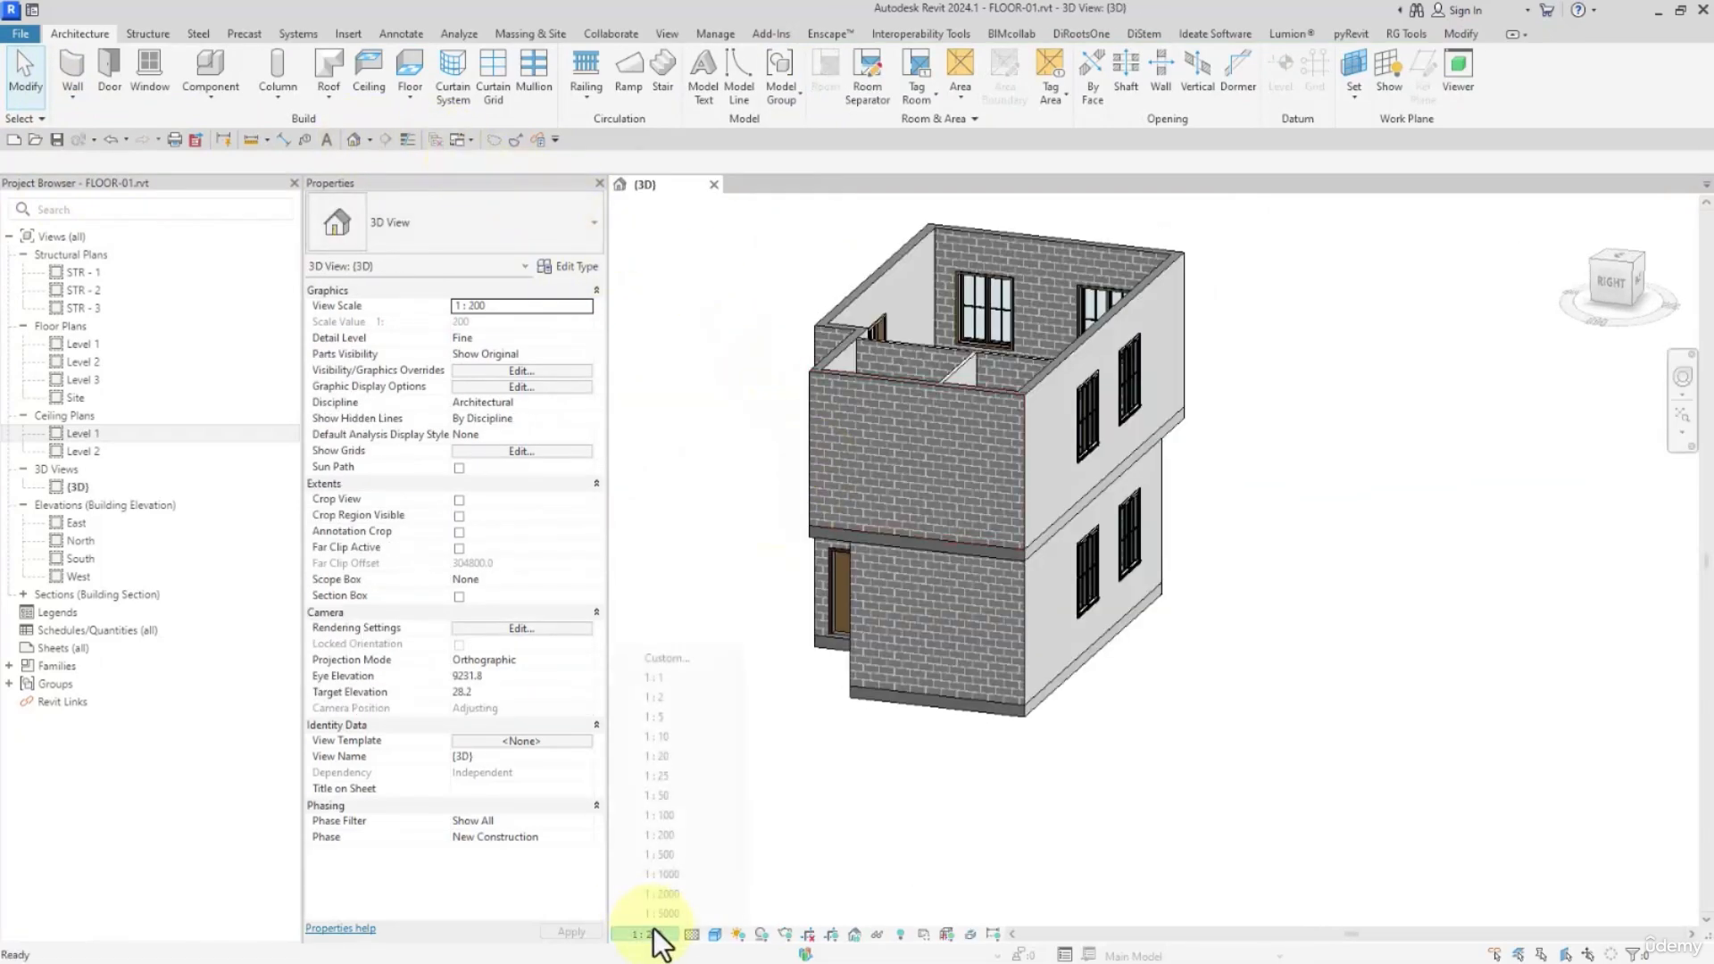
click(660, 756)
Enable the section box in the 3D view and cut back the building to expose the Level 1 ceilings.
click(458, 596)
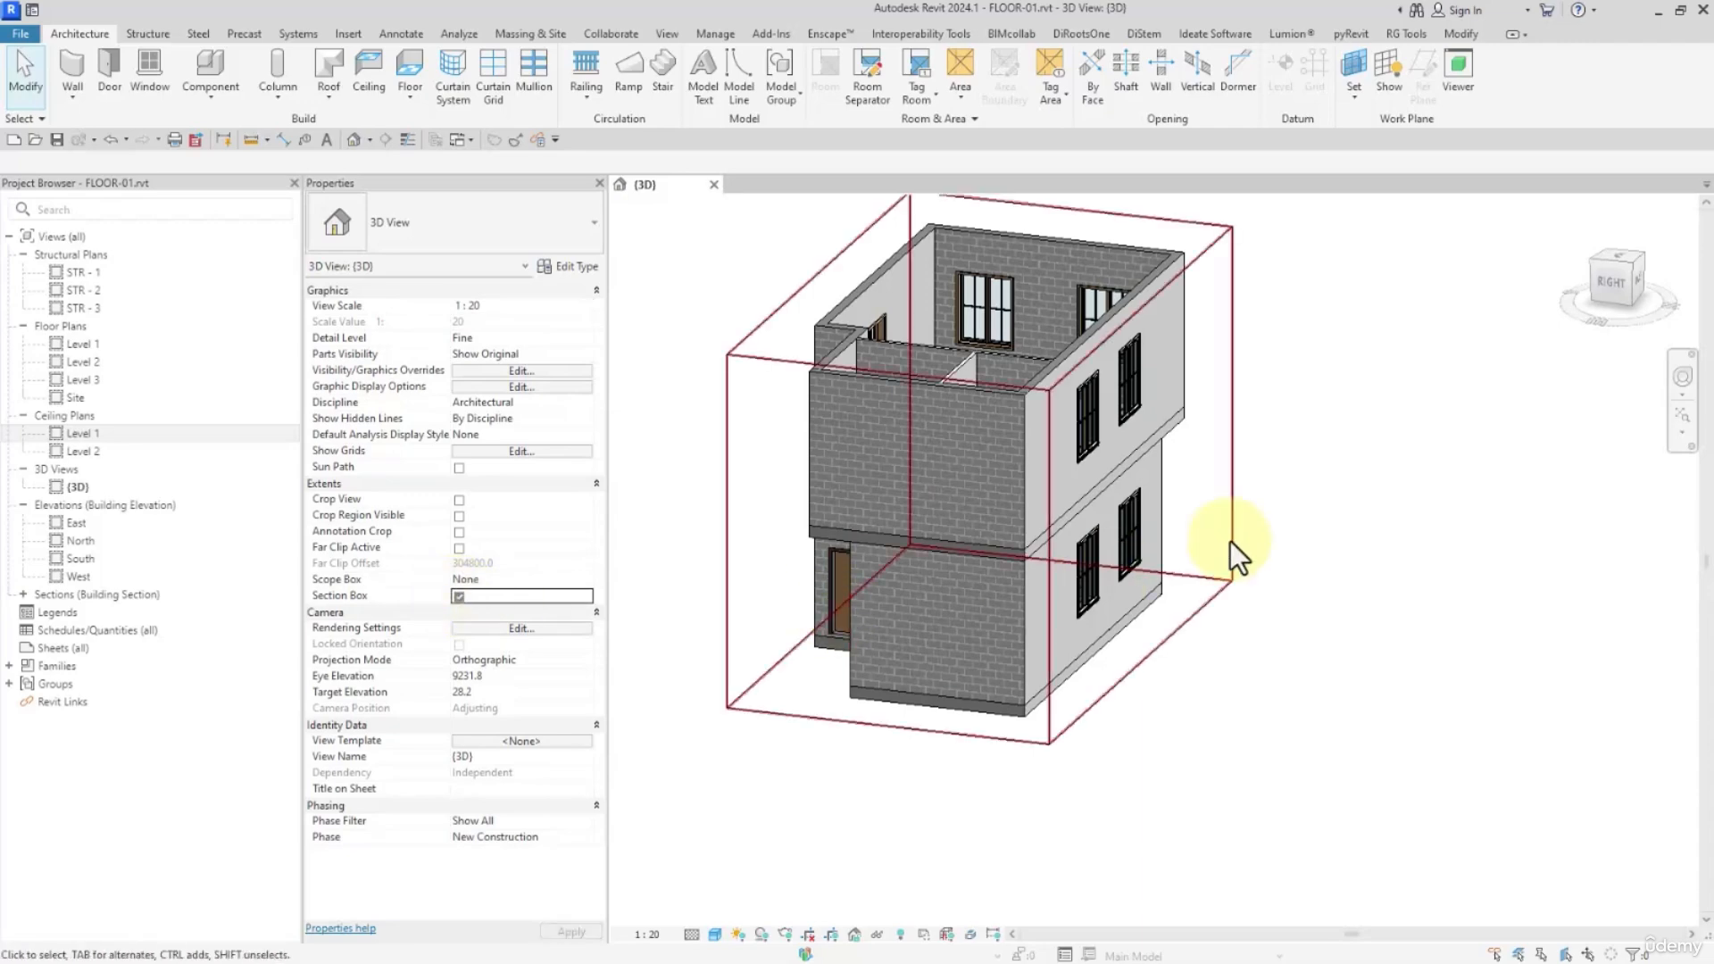
click(1235, 526)
shift+middle_drag(1098, 474, 1000, 487)
scroll(777, 534, up, 3)
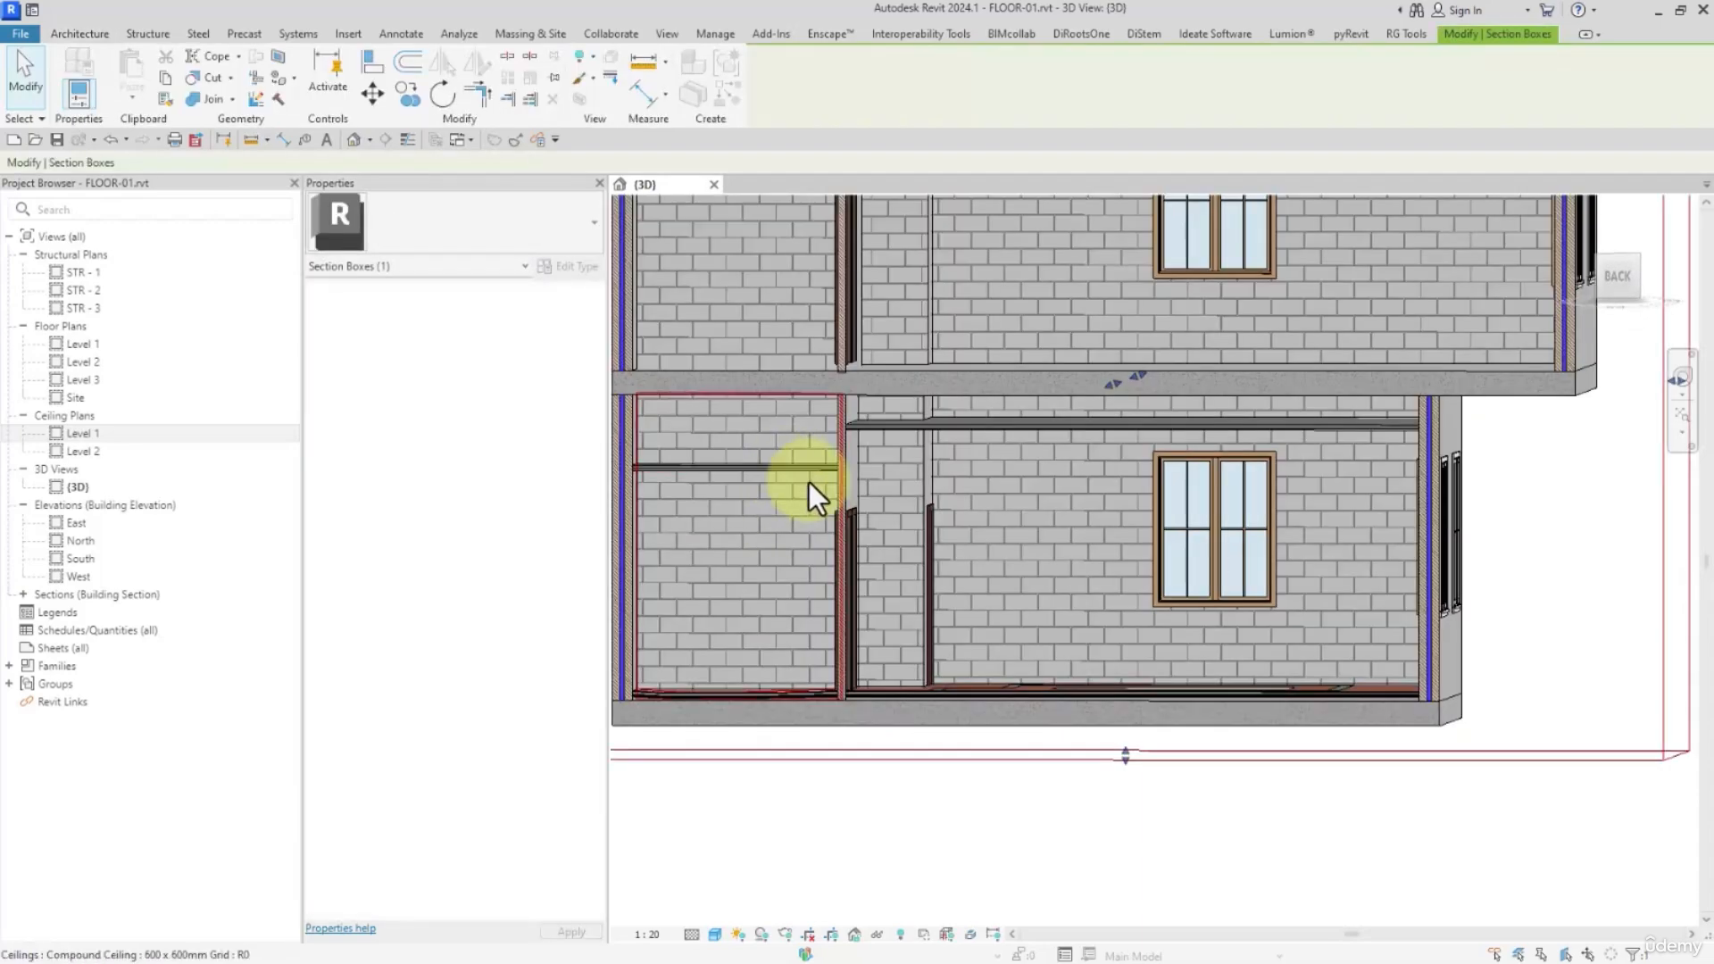
Examine the sectioned small-room and main-room ceilings from below and above, comparing their heights and grid surfaces.
shift+middle_drag(808, 482, 980, 482)
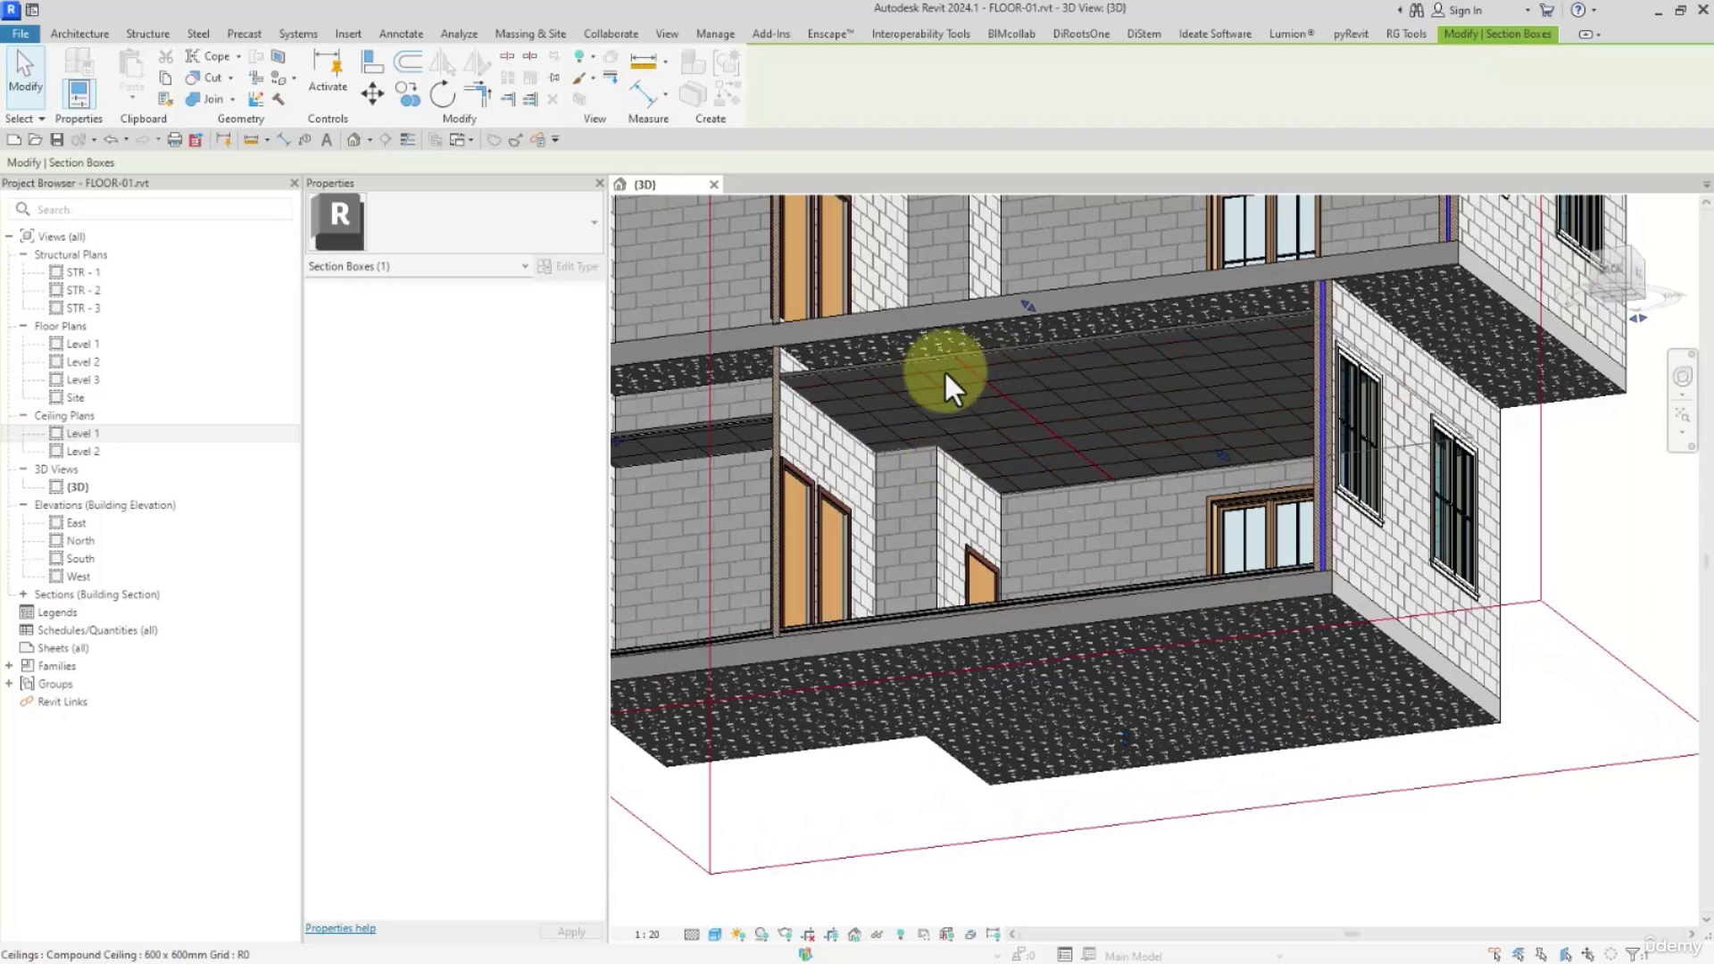
shift+middle_drag(950, 398, 946, 464)
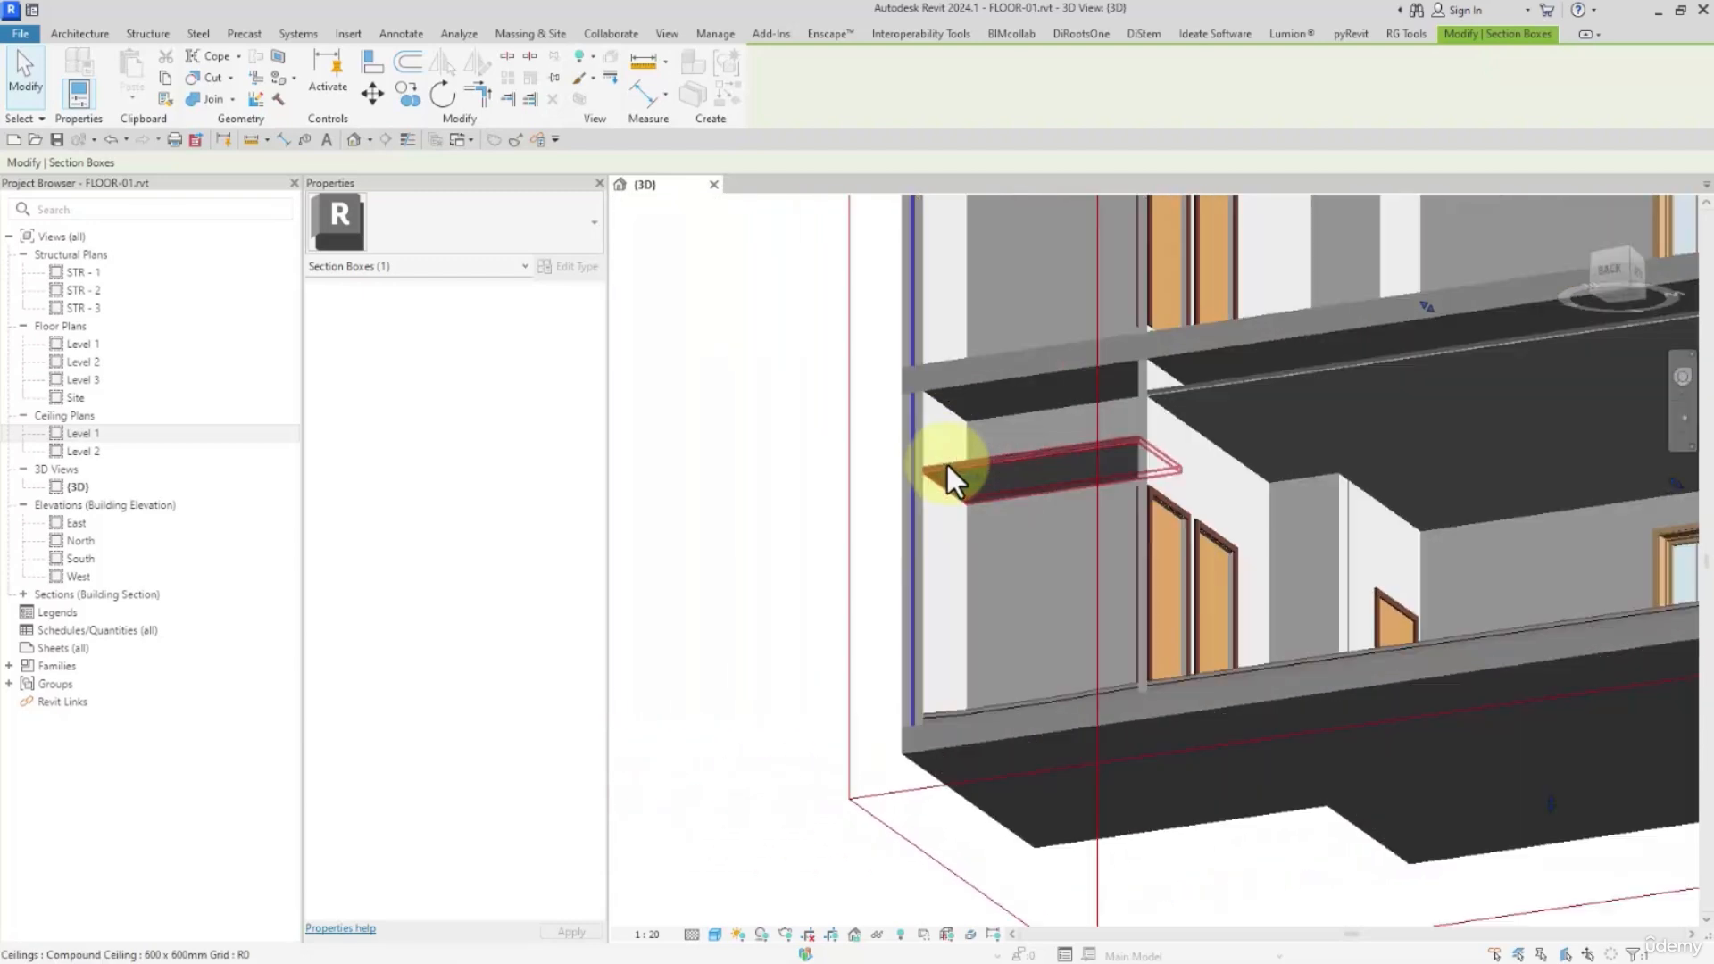
scroll(946, 464, up, 3)
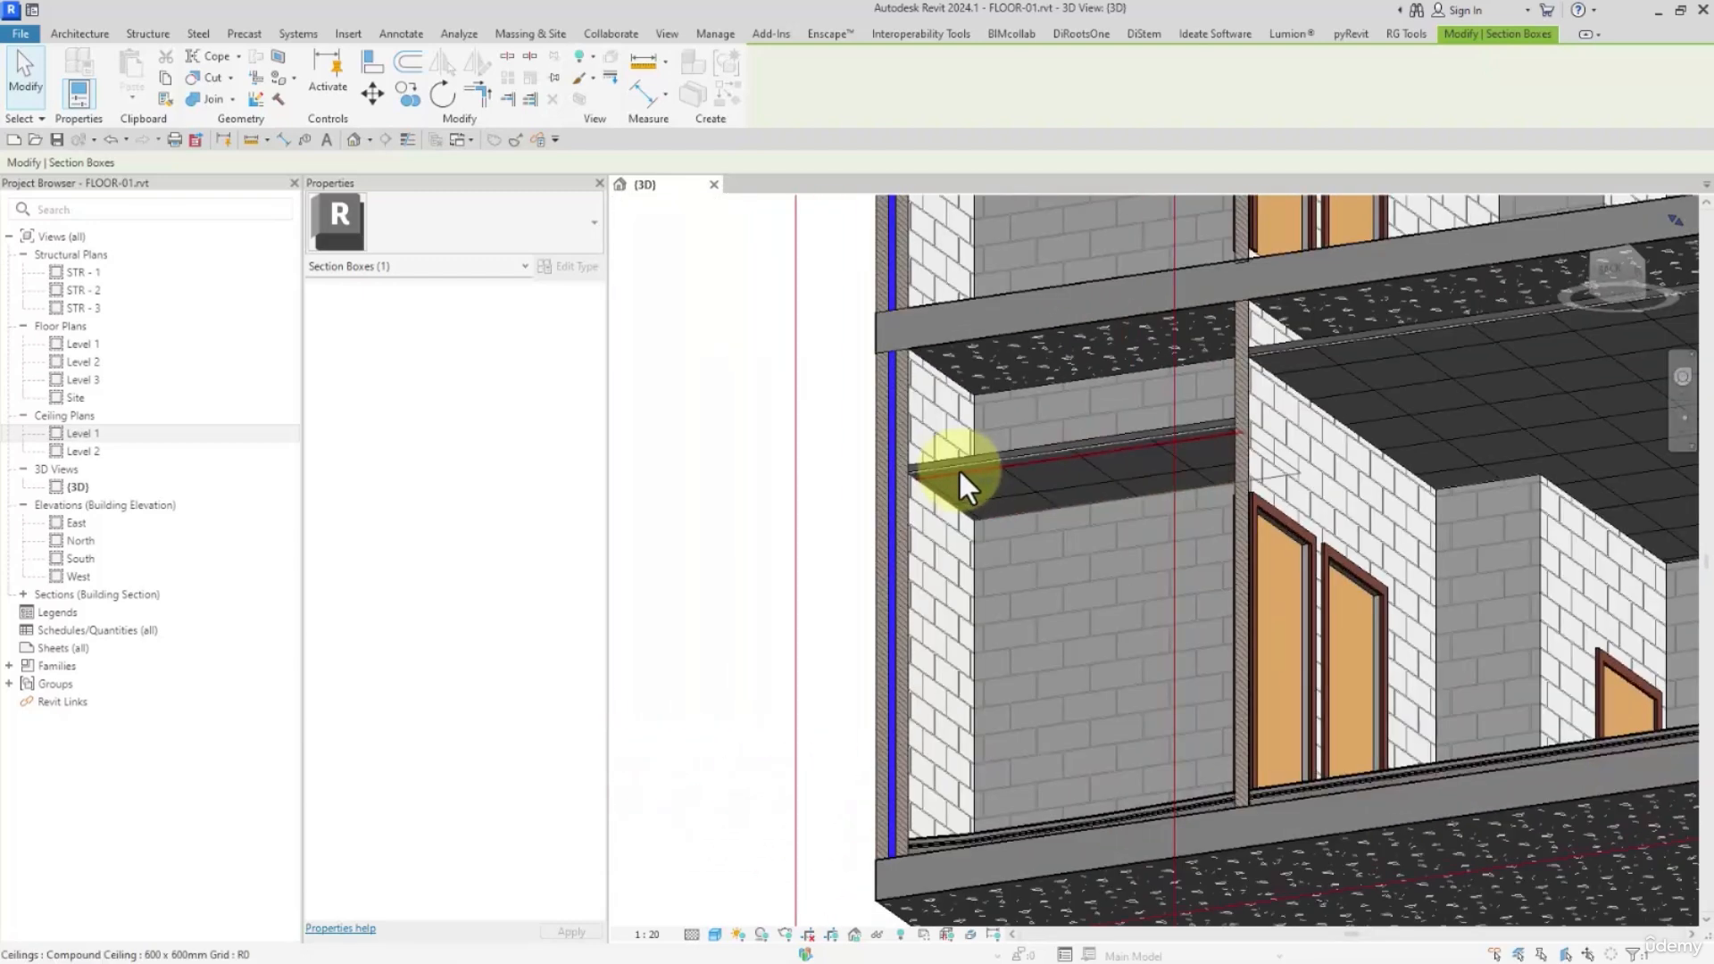
click(1068, 443)
shift+middle_drag(1068, 444, 1262, 478)
shift+middle_drag(1089, 478, 1422, 421)
click(1389, 489)
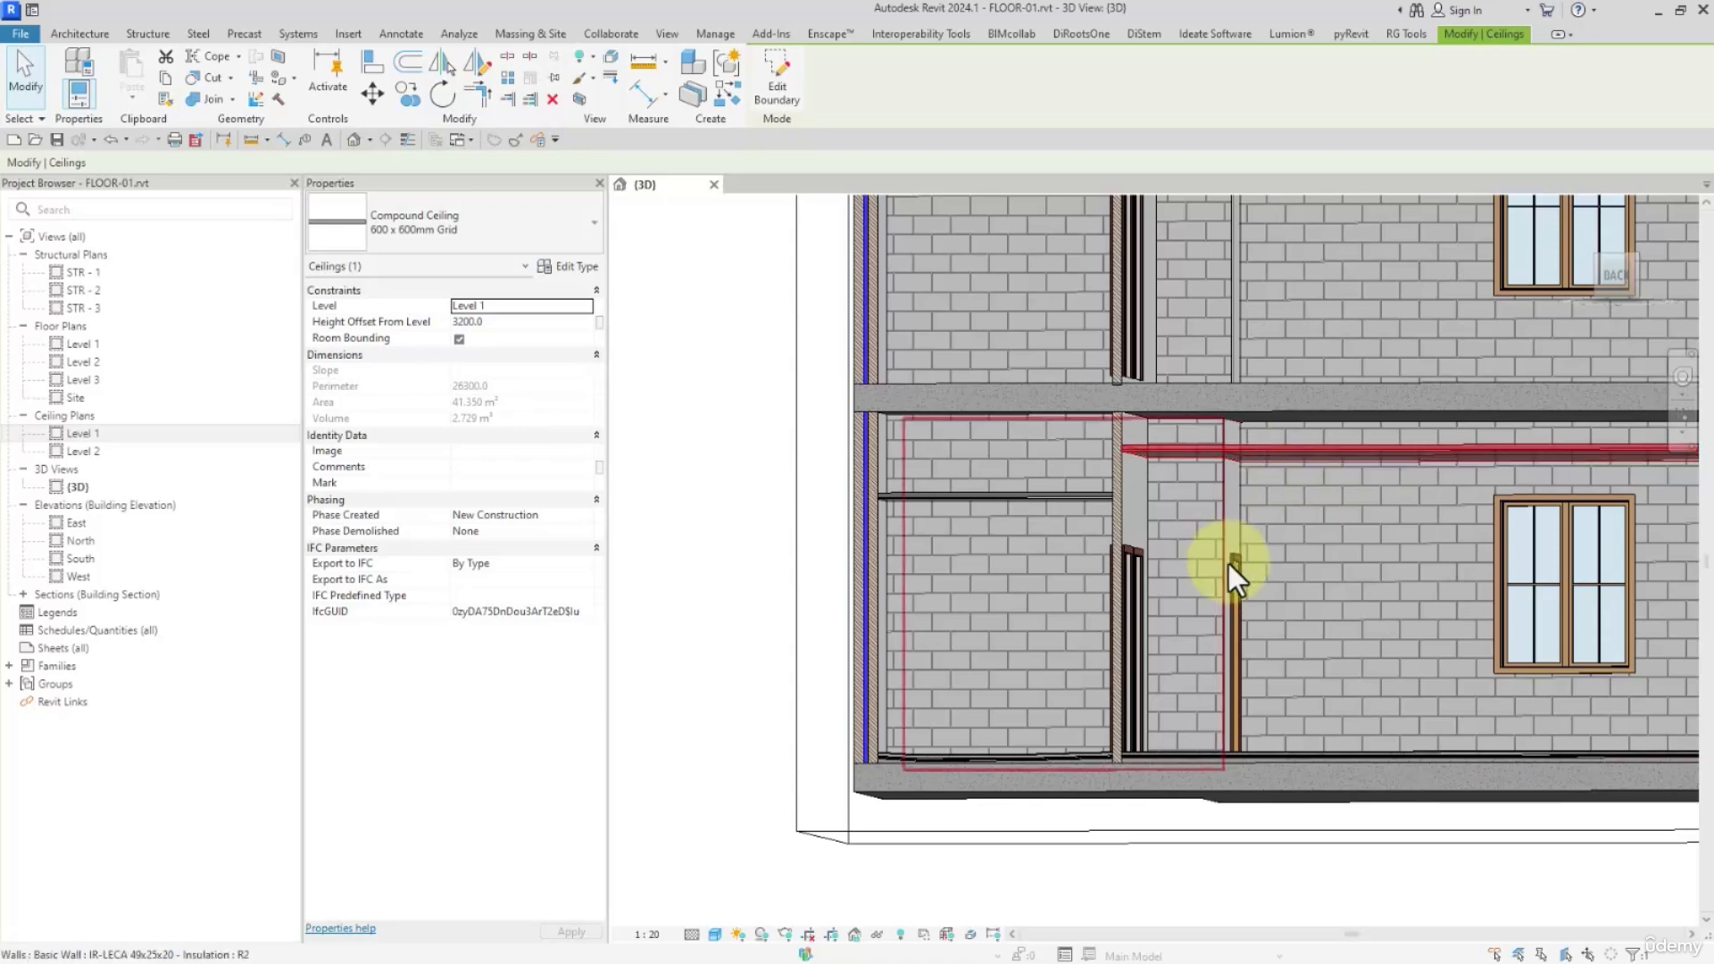
shift+middle_drag(1250, 593, 1300, 566)
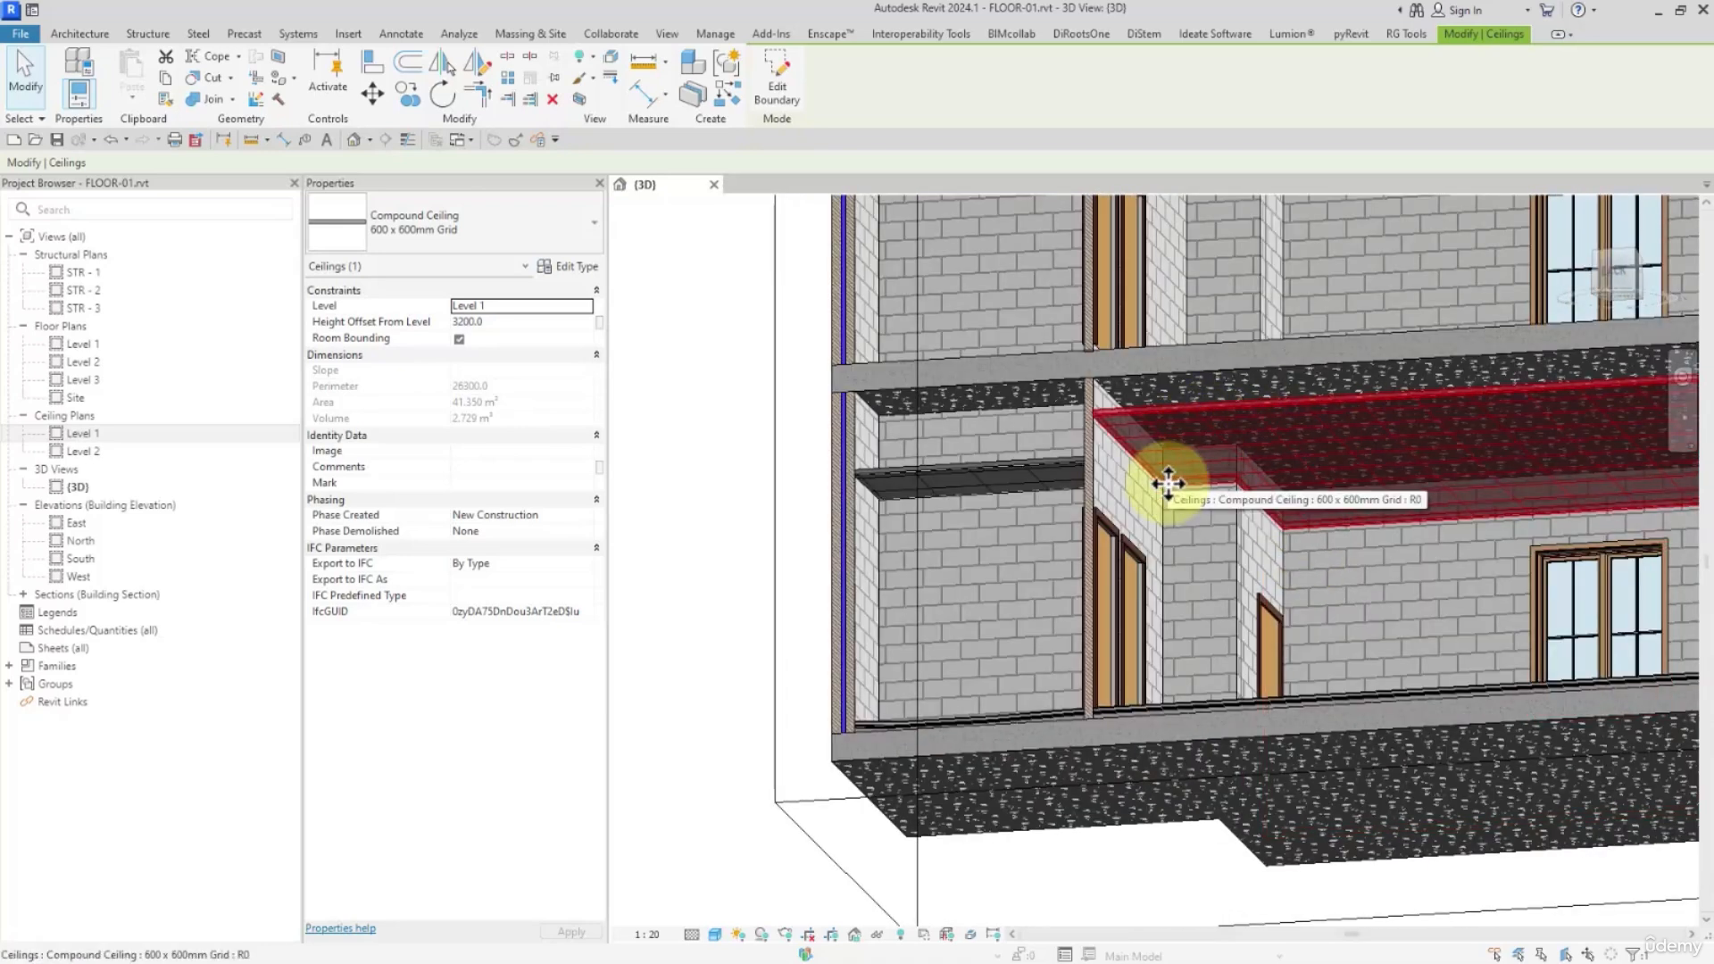
click(732, 408)
shift+middle_drag(732, 409, 916, 553)
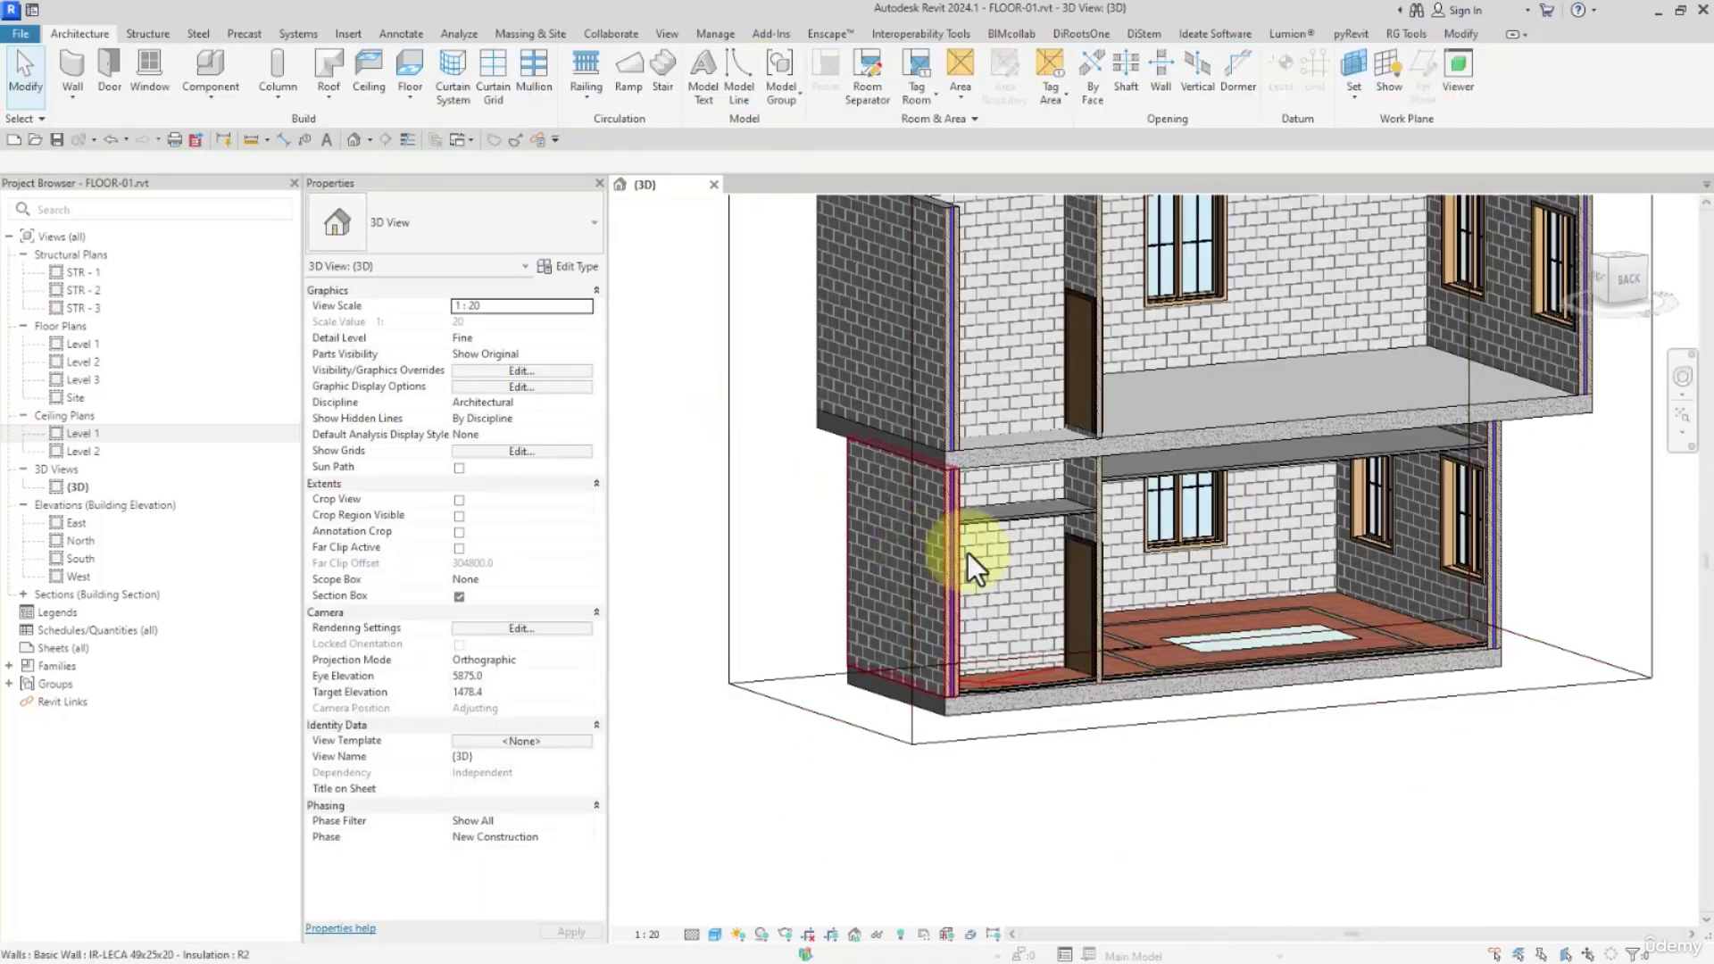
Adjust the exposed small room ceiling's height offset through 2900, 2400 and 2500 mm, ending at 2600 mm.
click(1032, 523)
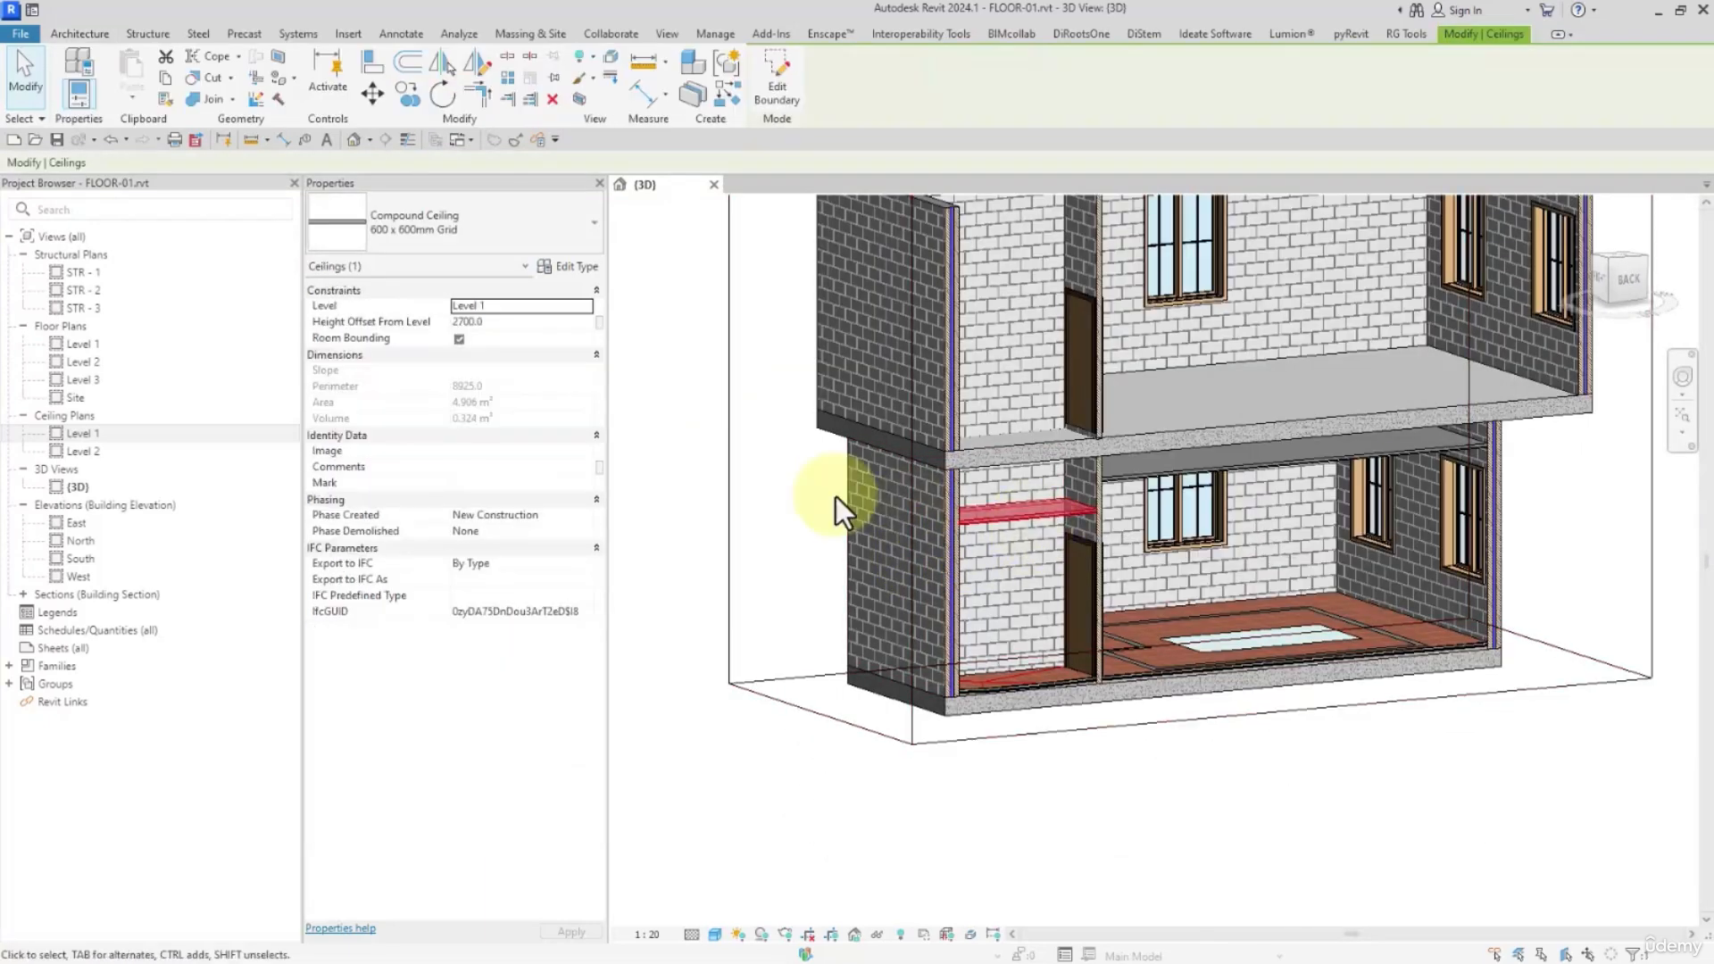
click(520, 327)
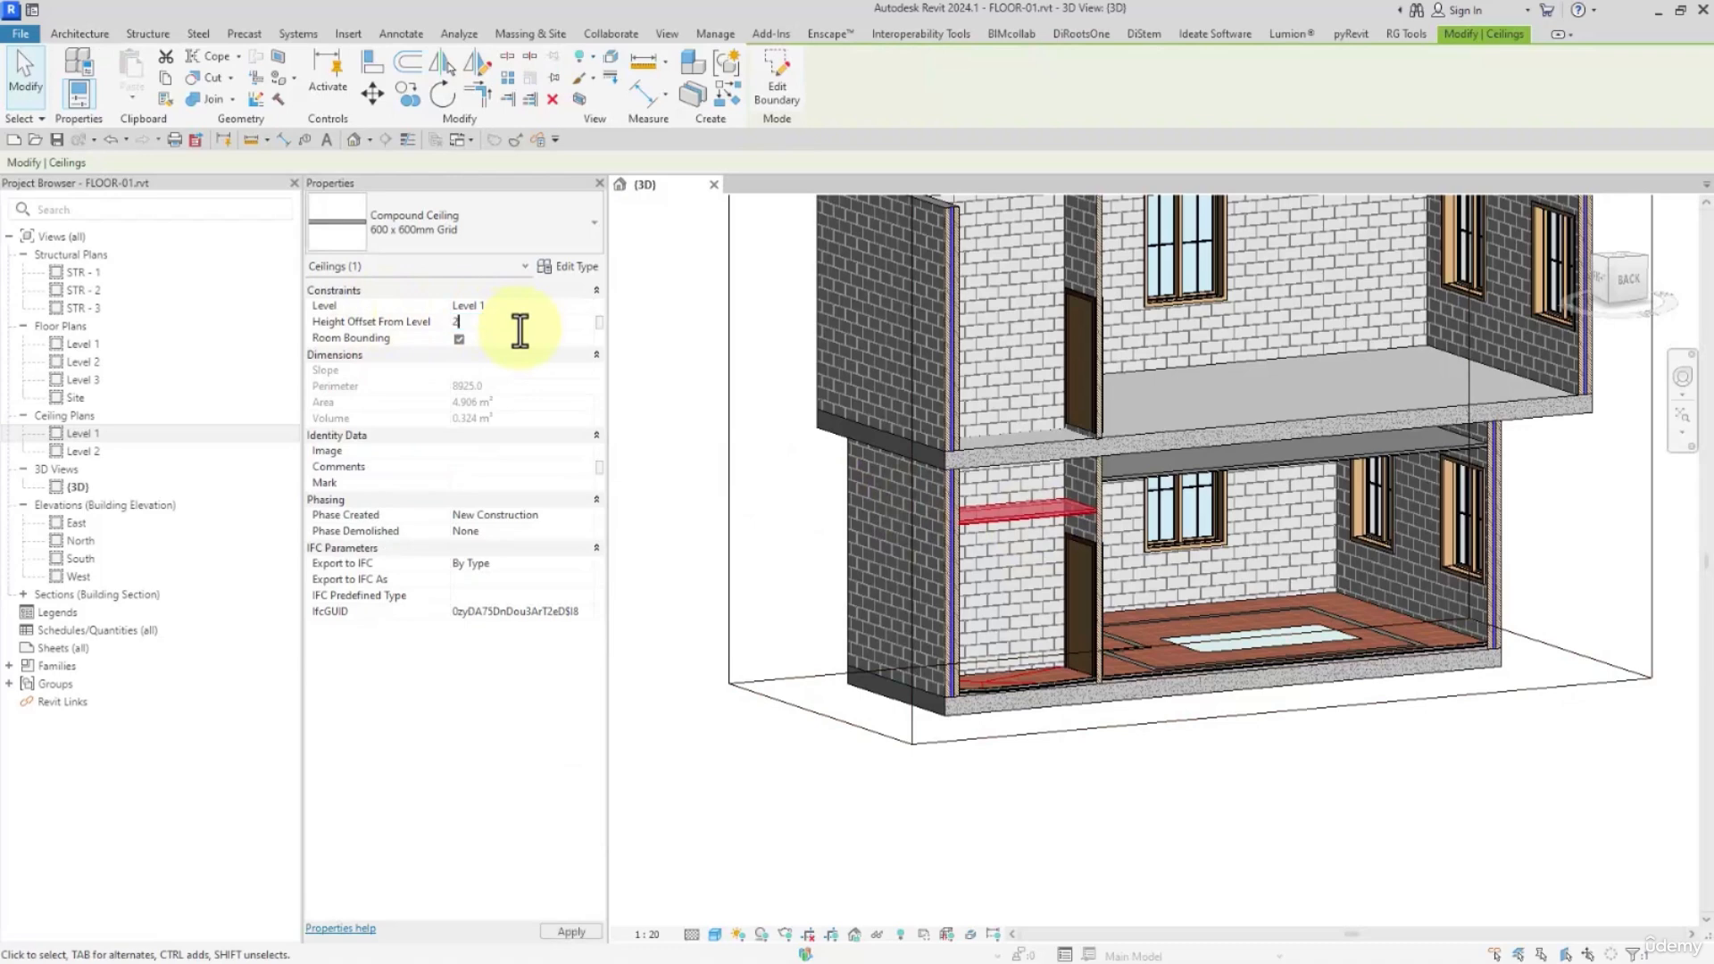
text(2900)
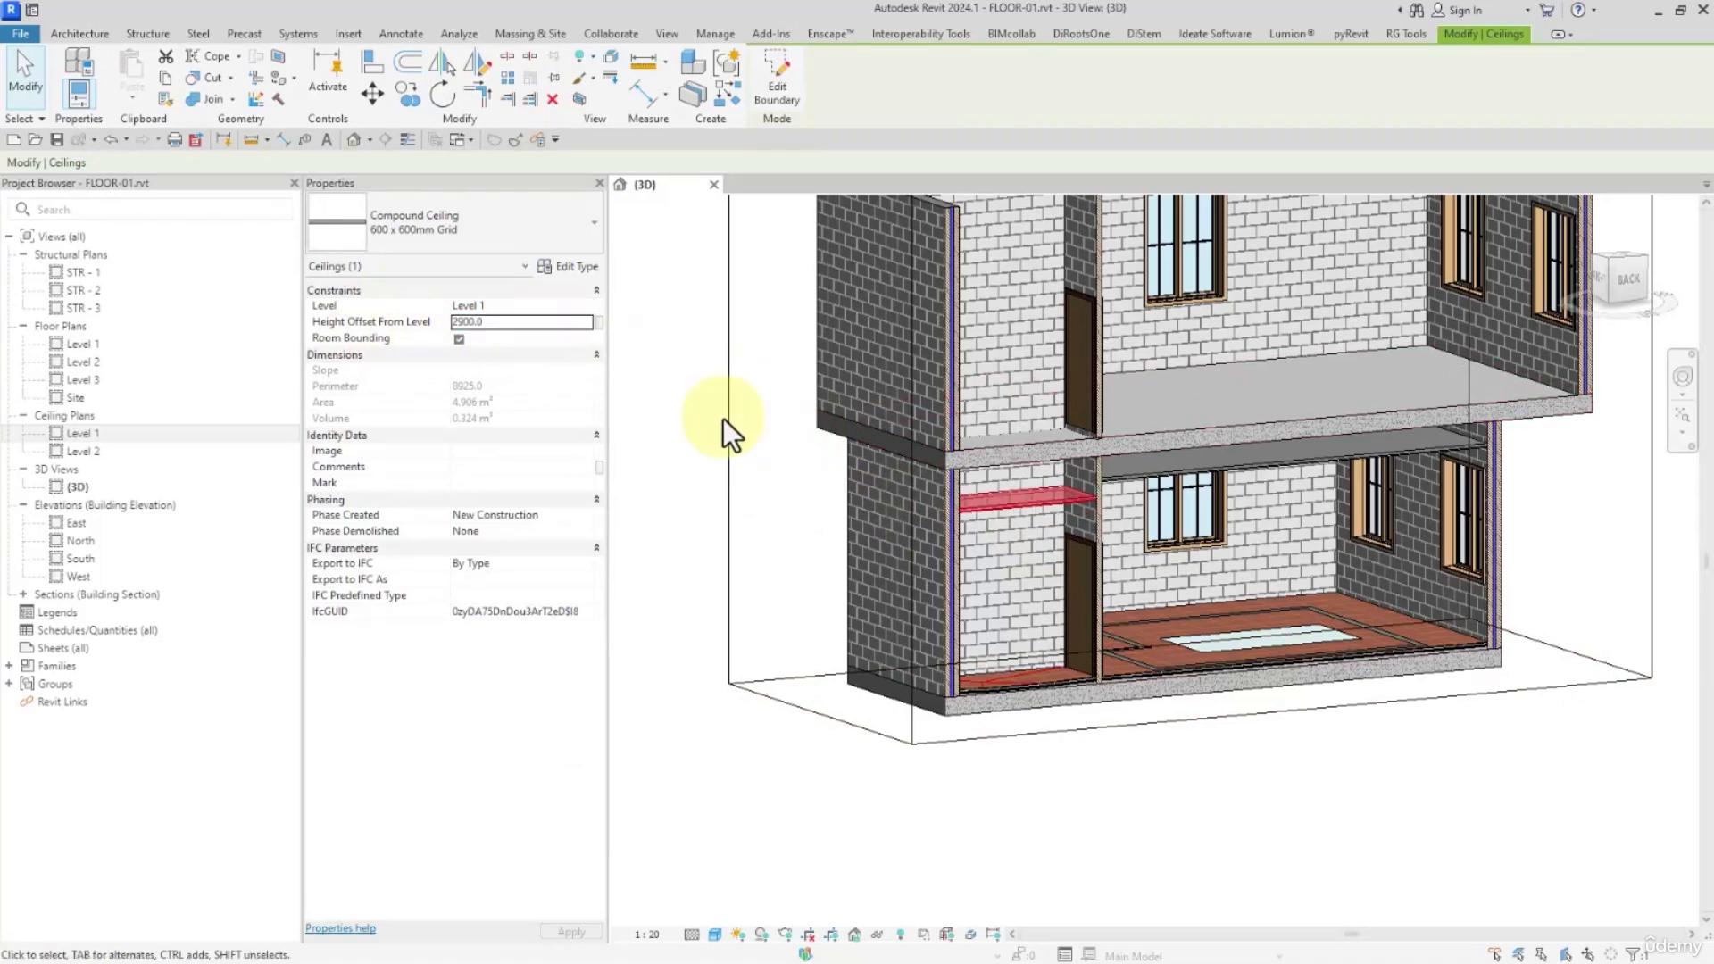
click(519, 322)
text(2400)
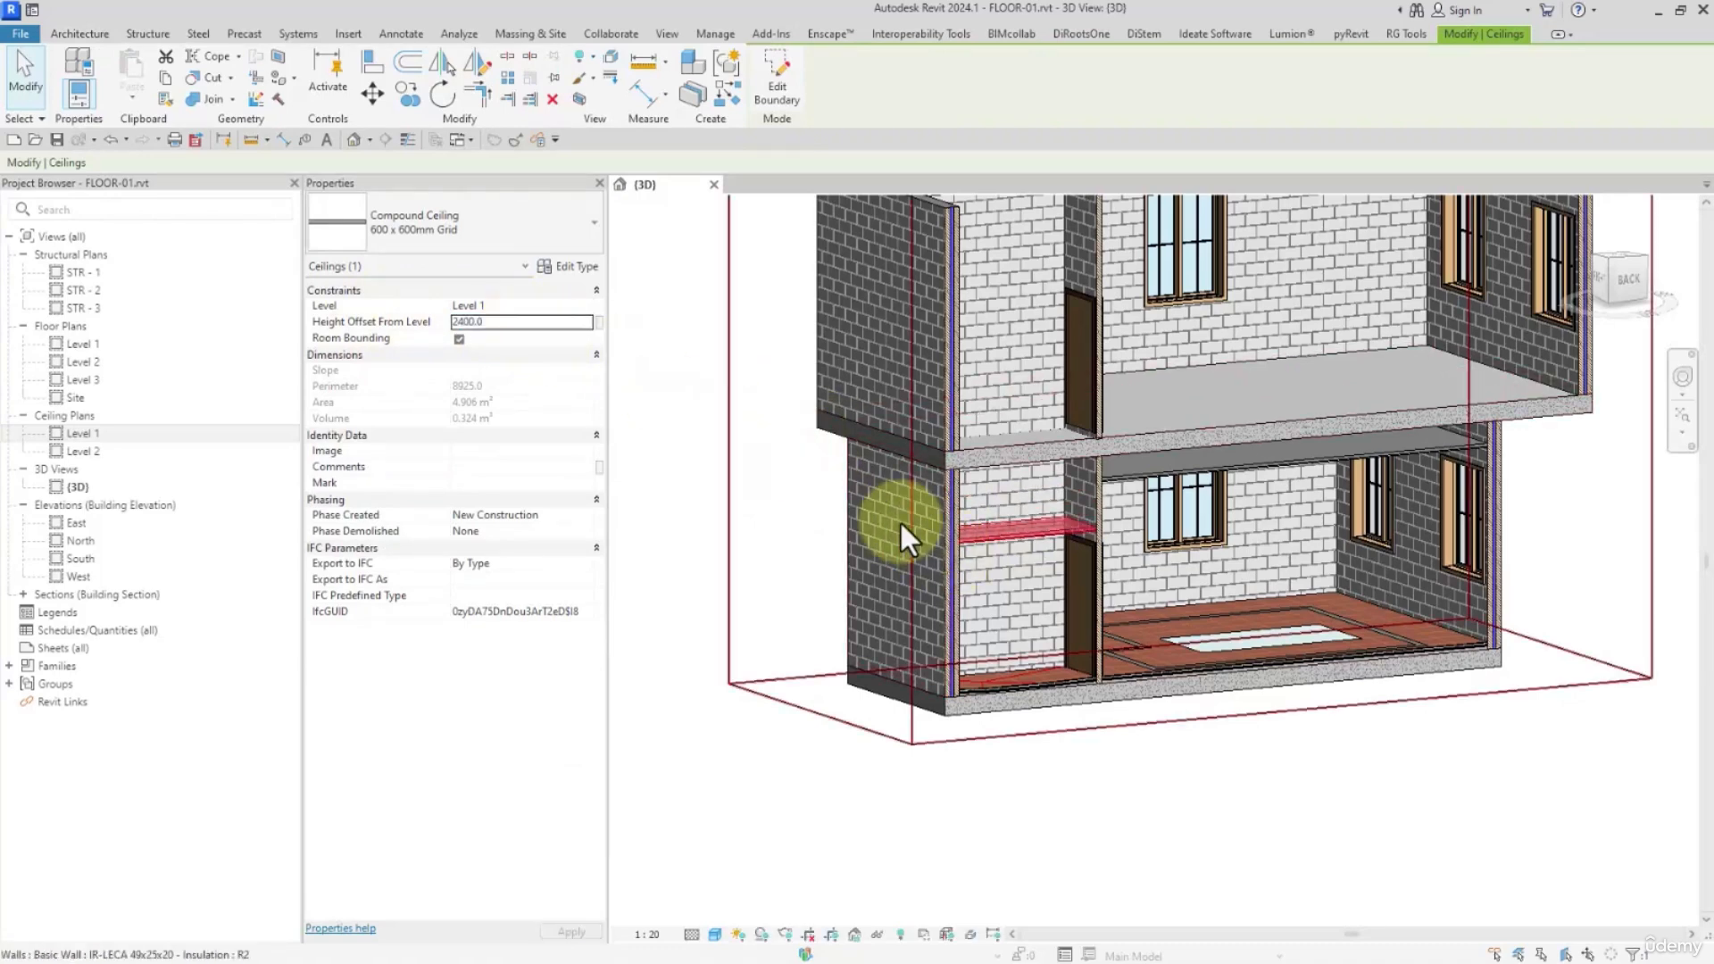
click(526, 325)
text(2500)
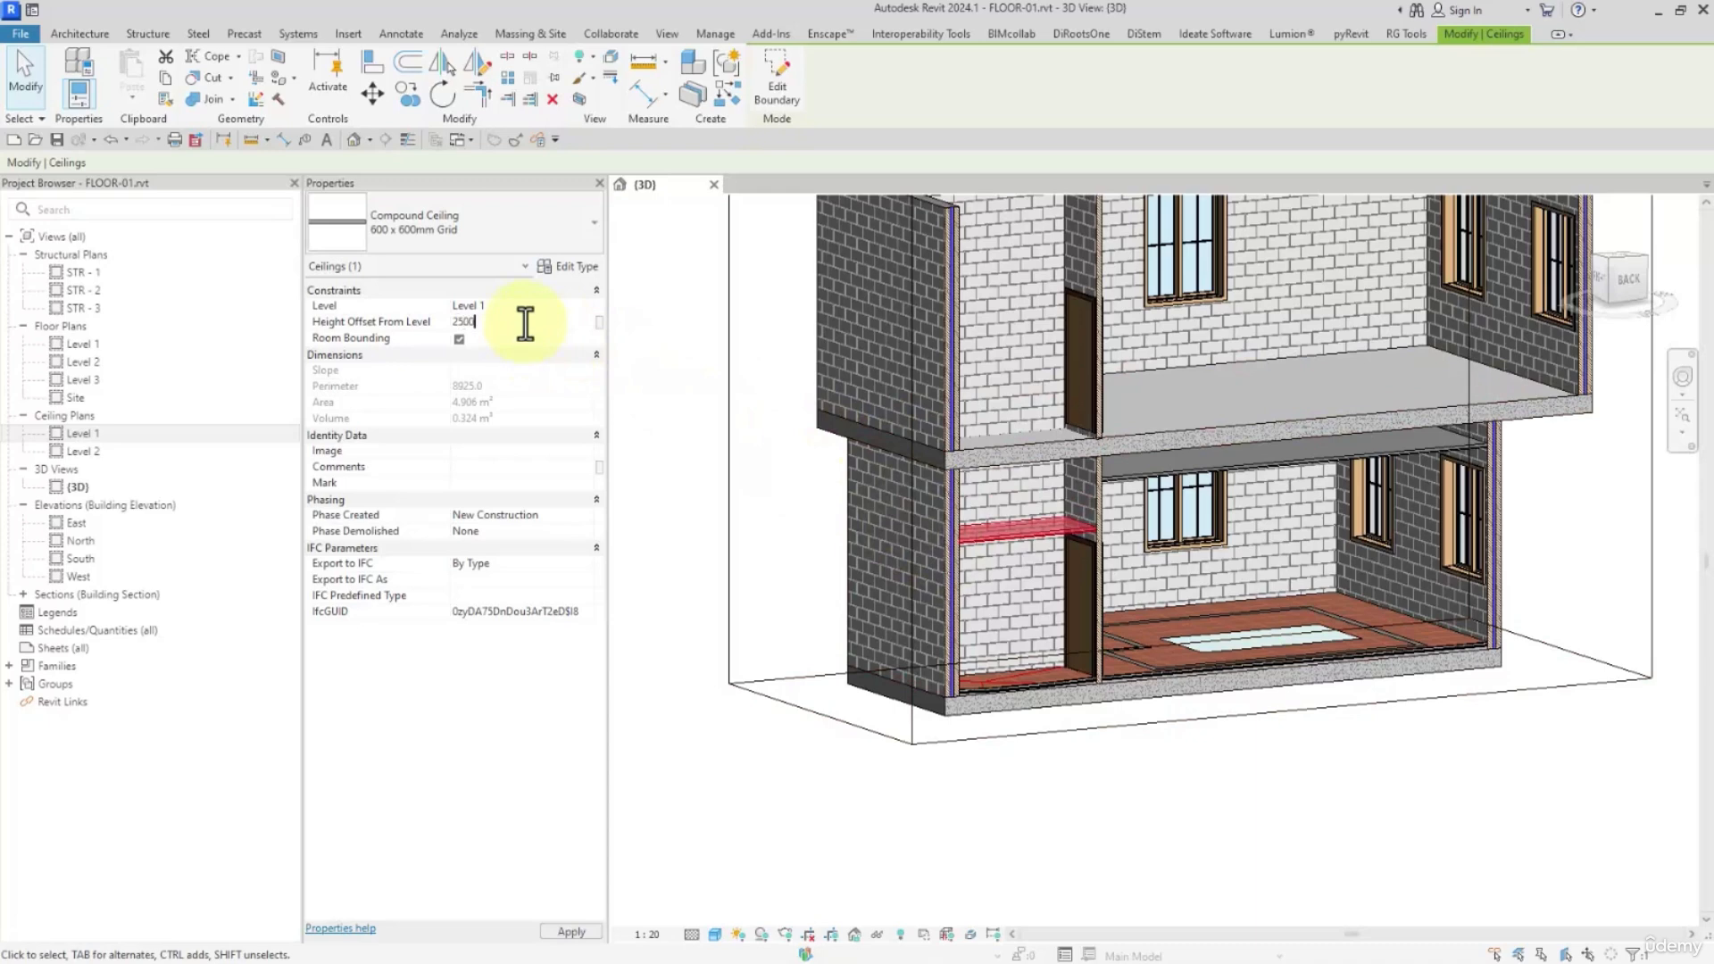
text(2600)
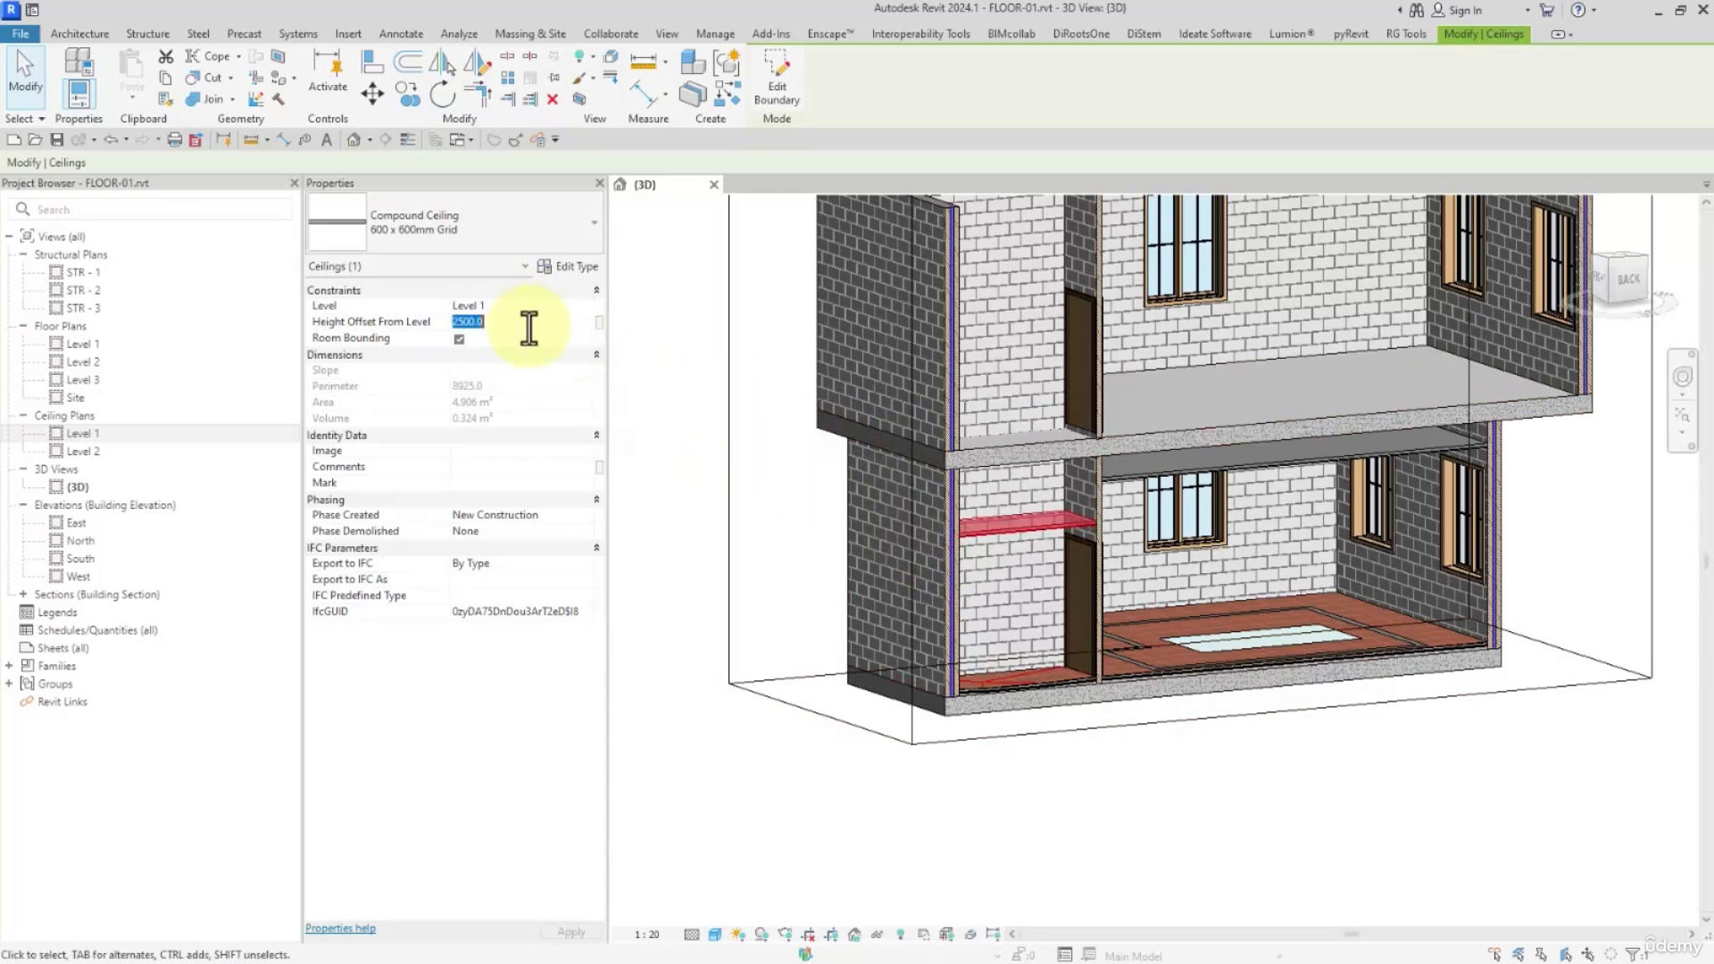
shift+middle_drag(781, 505, 918, 565)
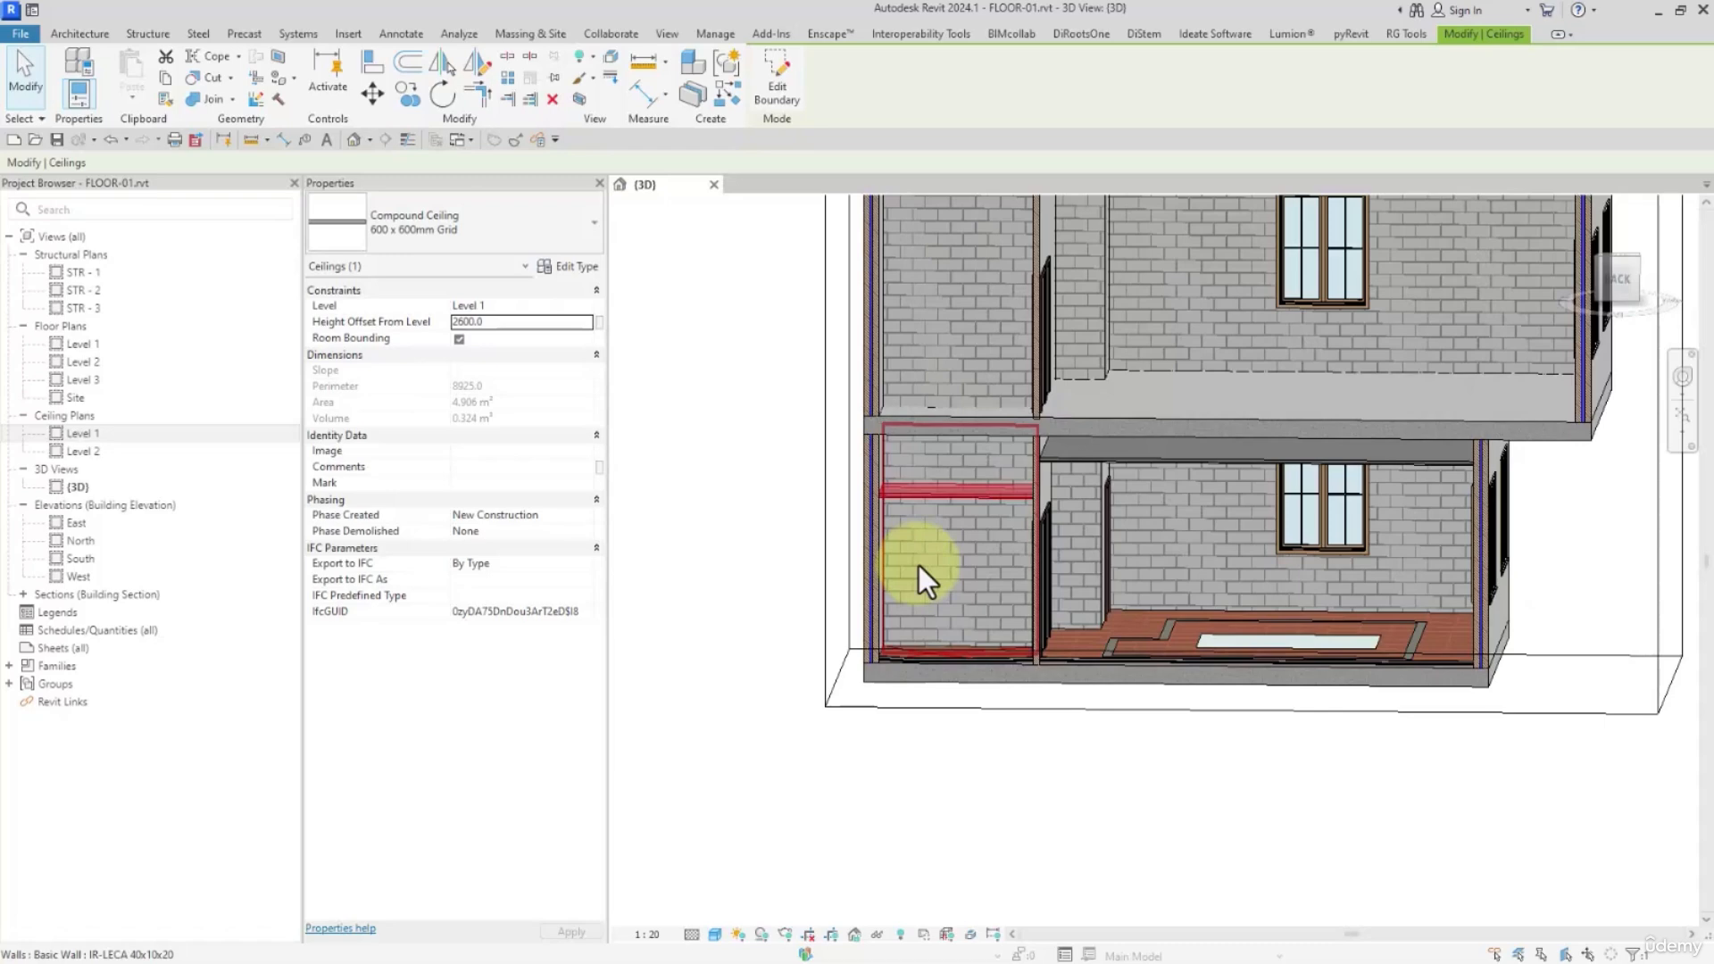
Review the main room ceiling's boundary sketch in the Level 1 ceiling plan and finish the boundary edit.
click(1196, 463)
mouse_move(1127, 495)
shift+middle_down()
mouse_move(1075, 405)
mouse_move(1197, 501)
mouse_move(1151, 464)
shift+middle_up()
click(786, 90)
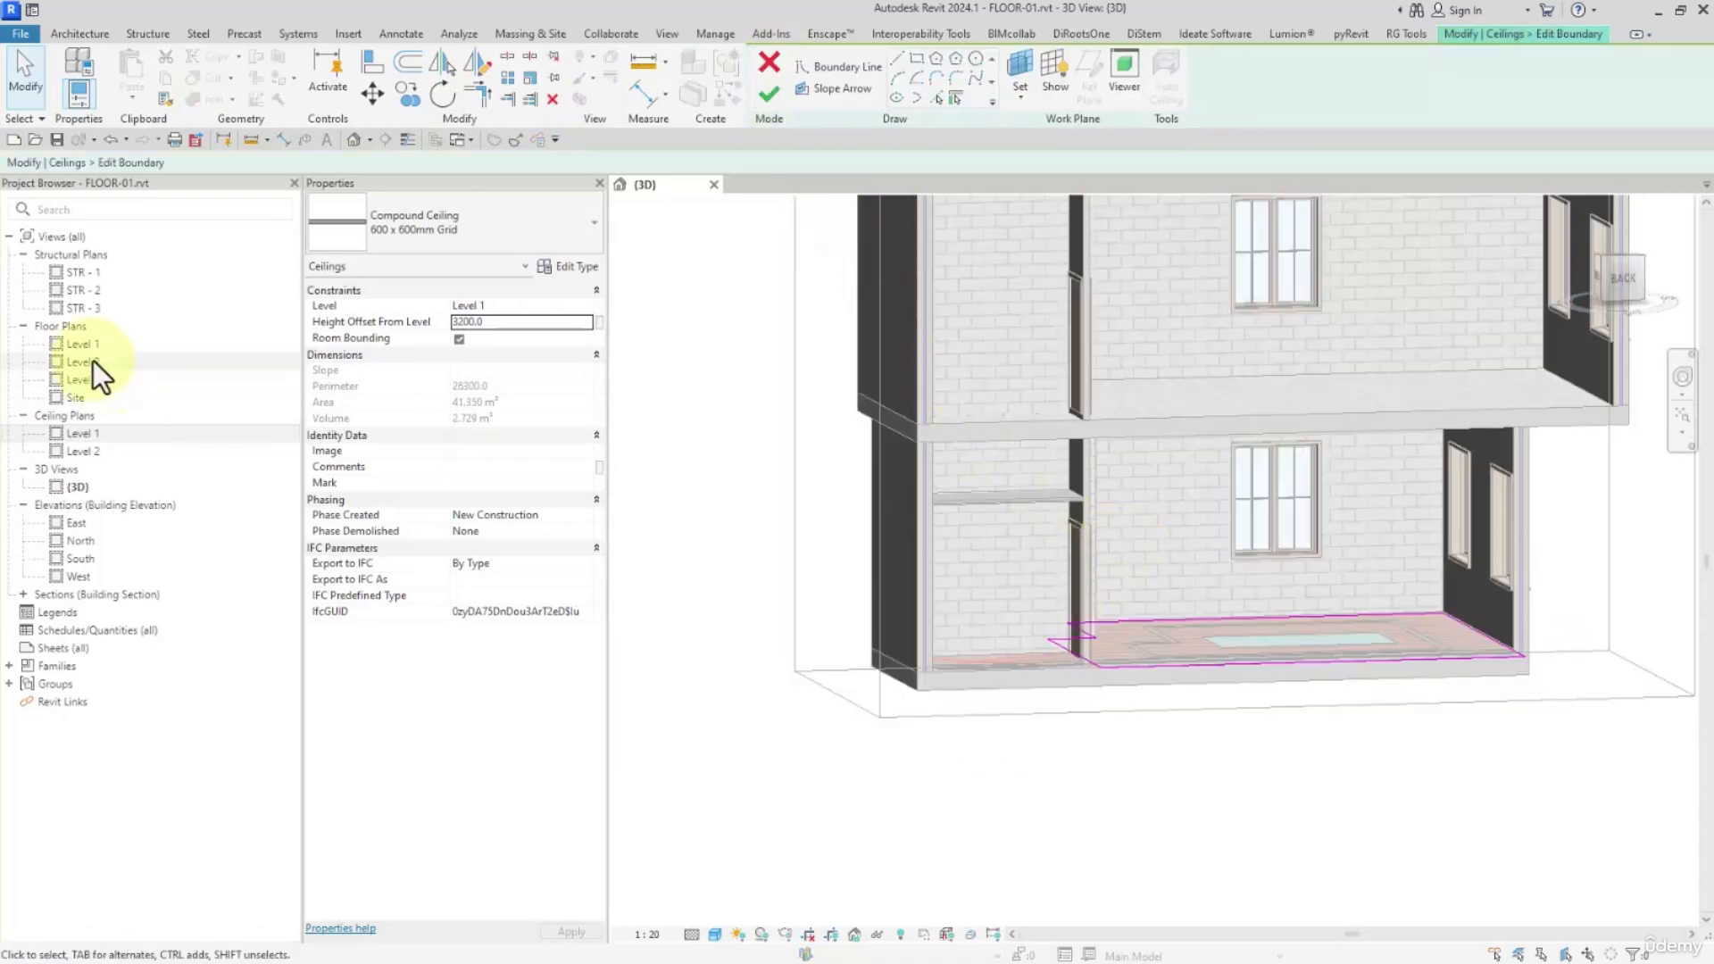
double_click(84, 433)
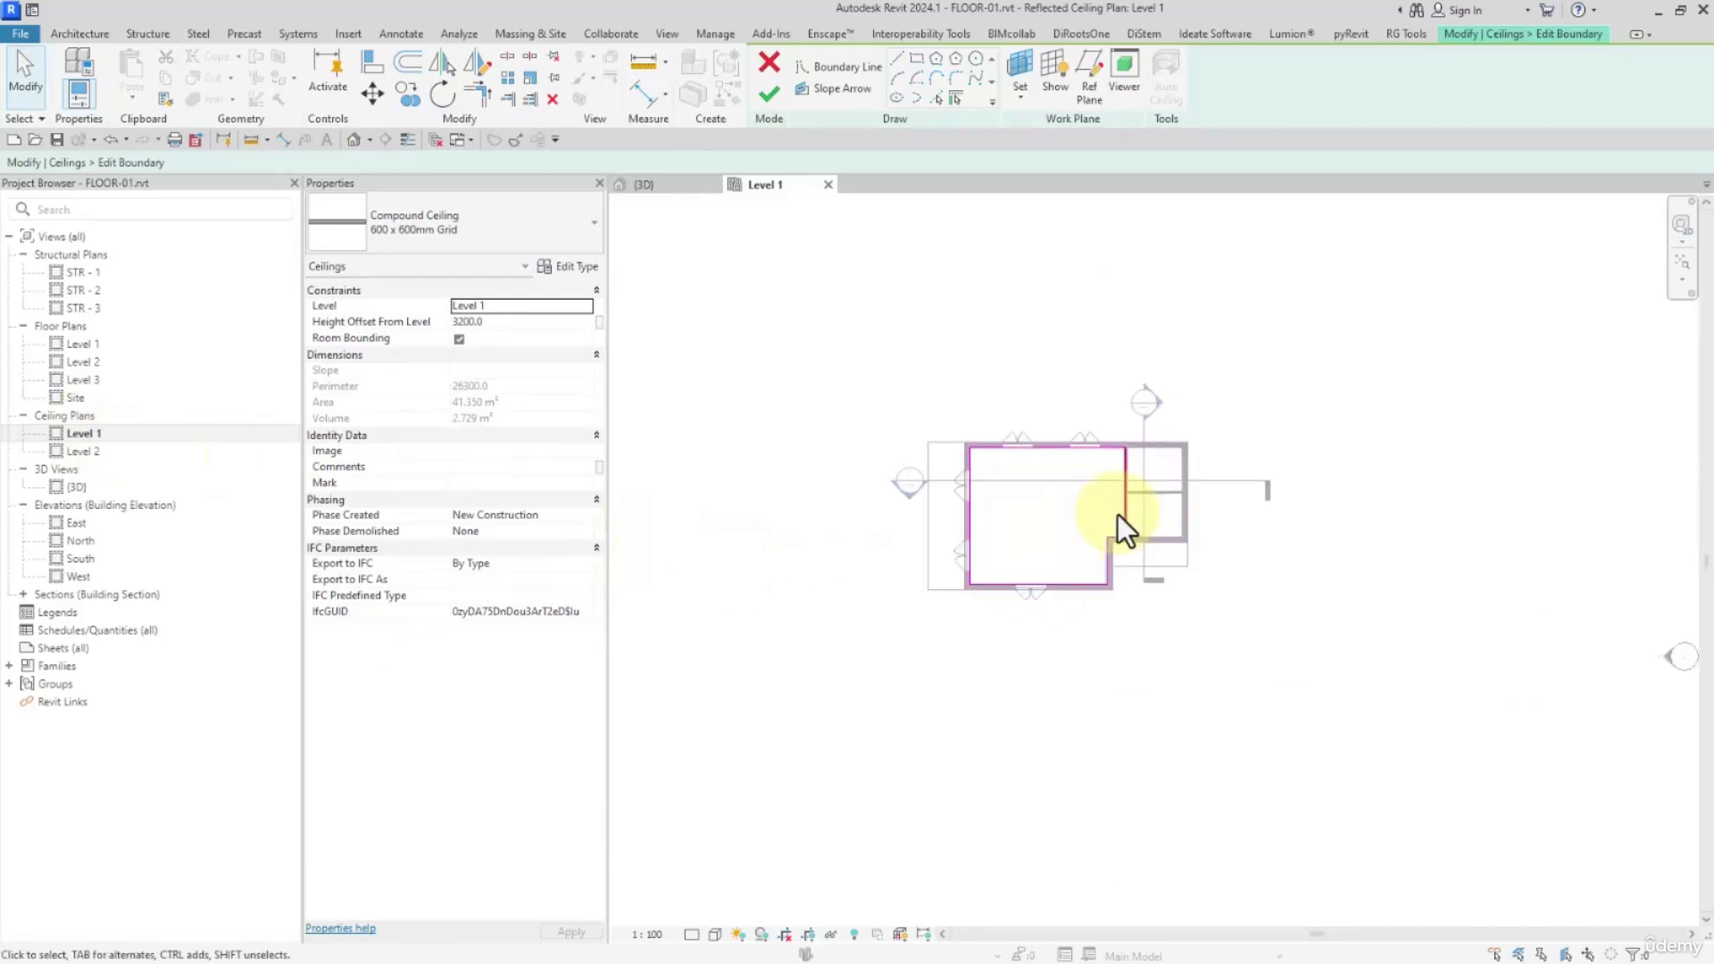
scroll(1054, 484, up, 4)
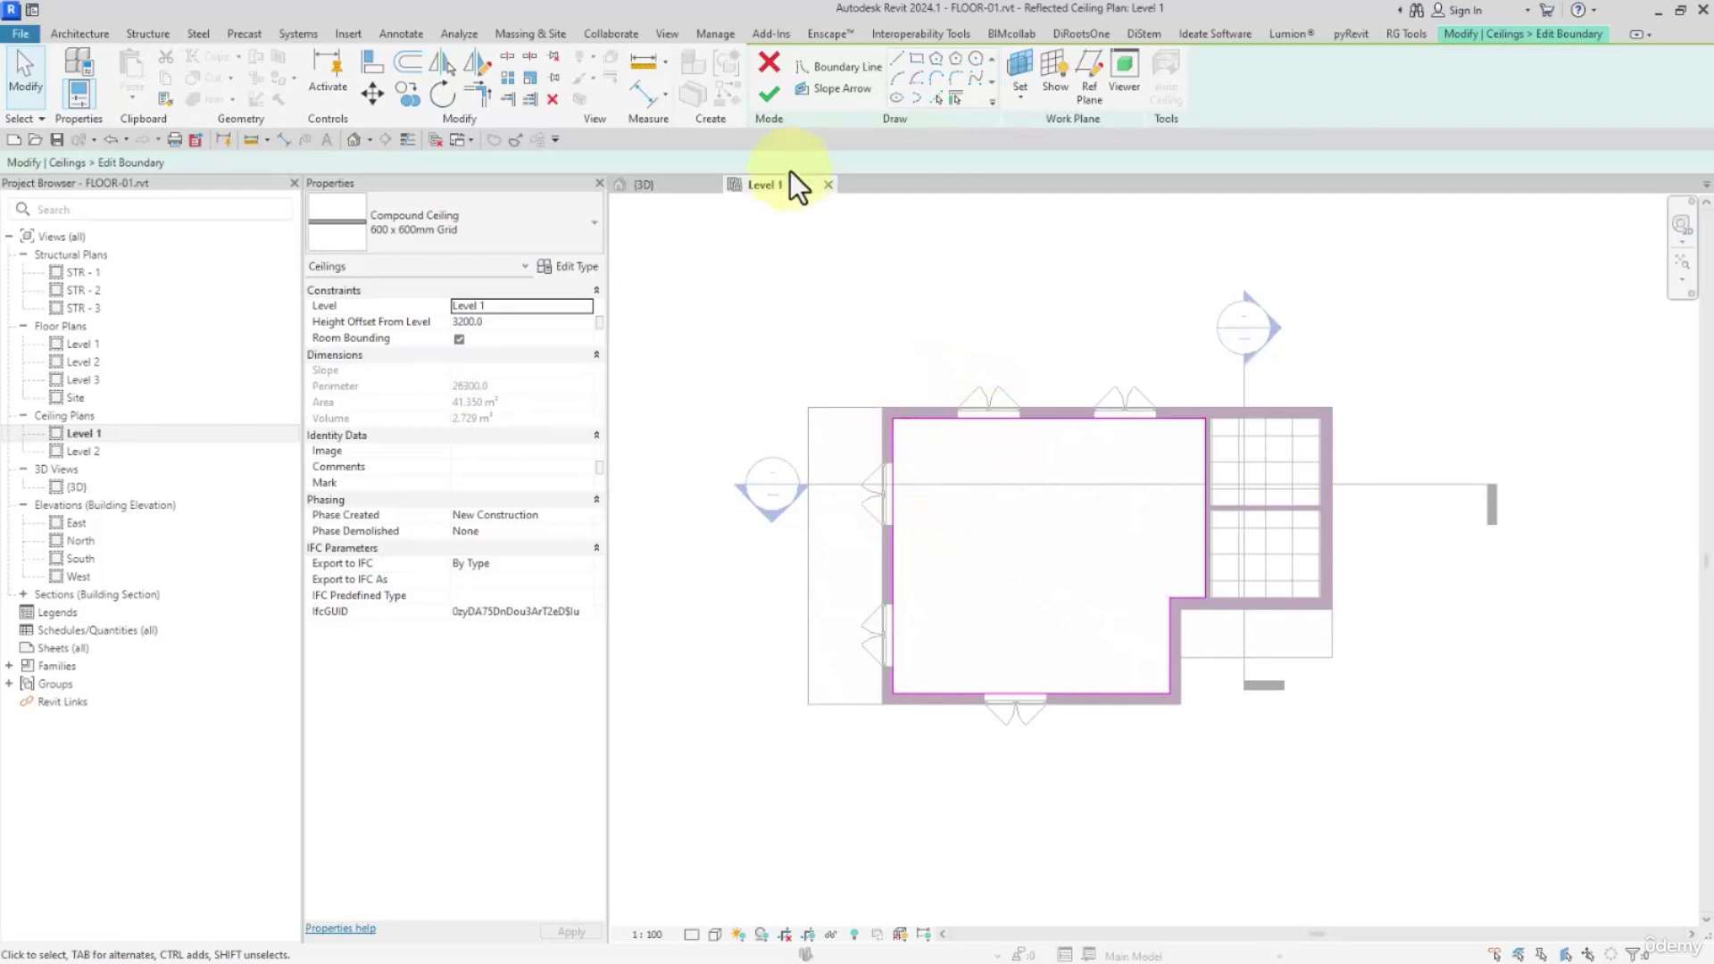
click(769, 95)
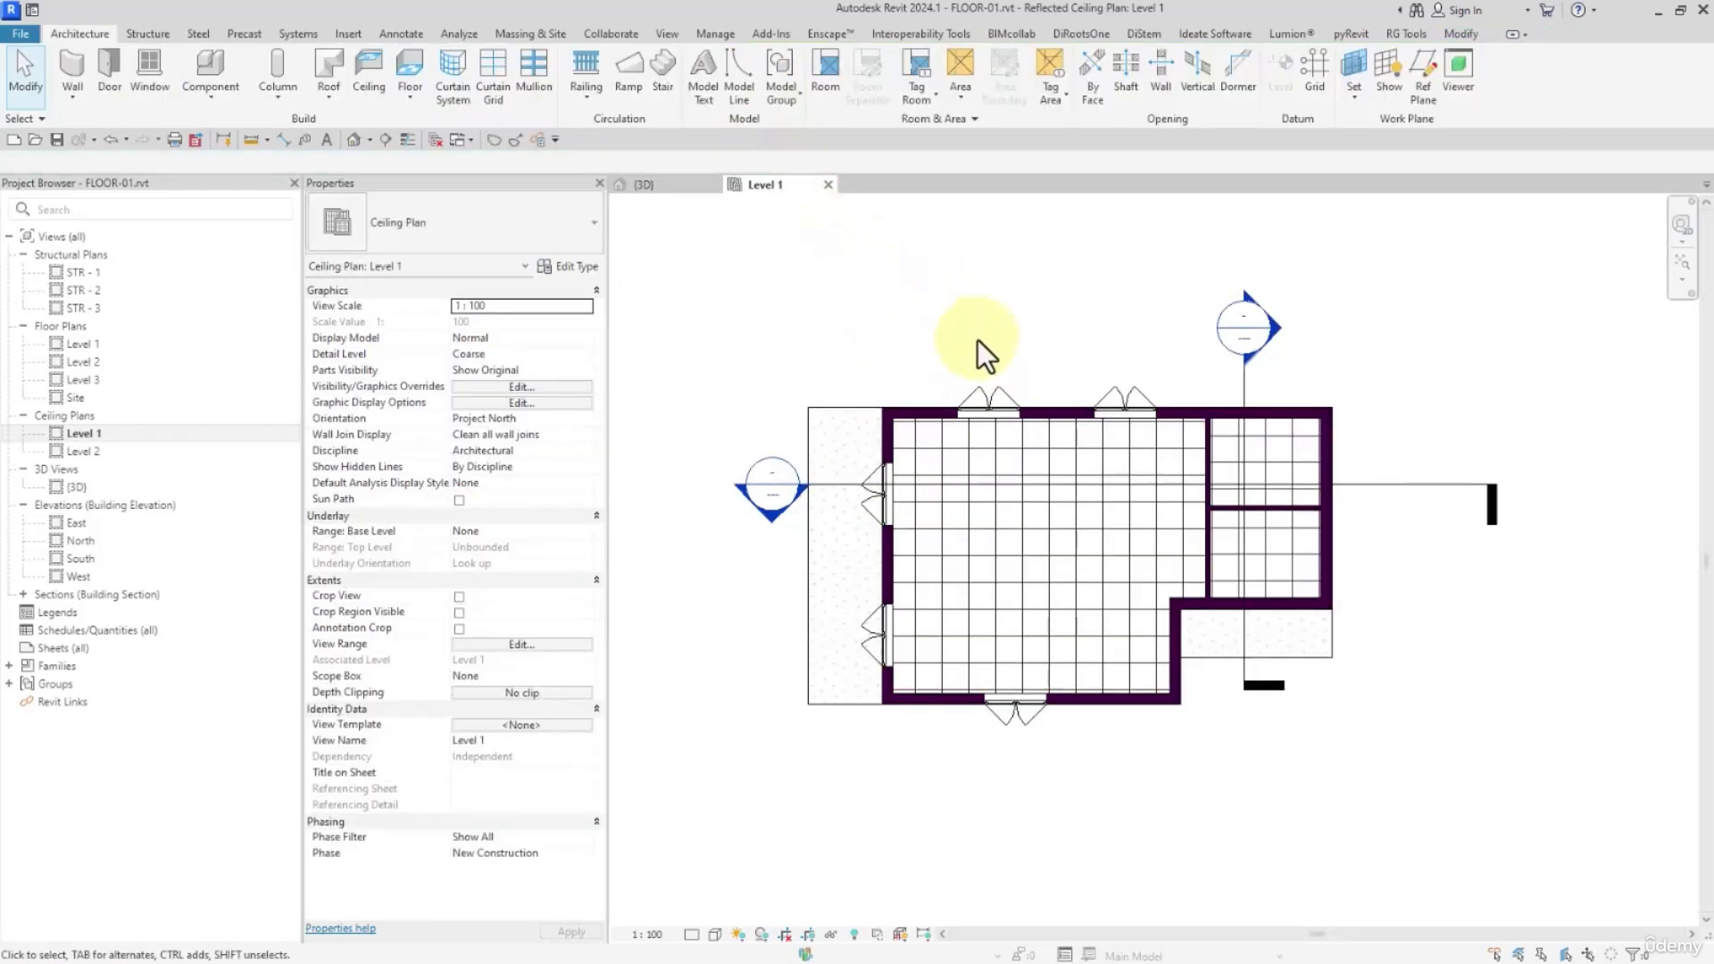